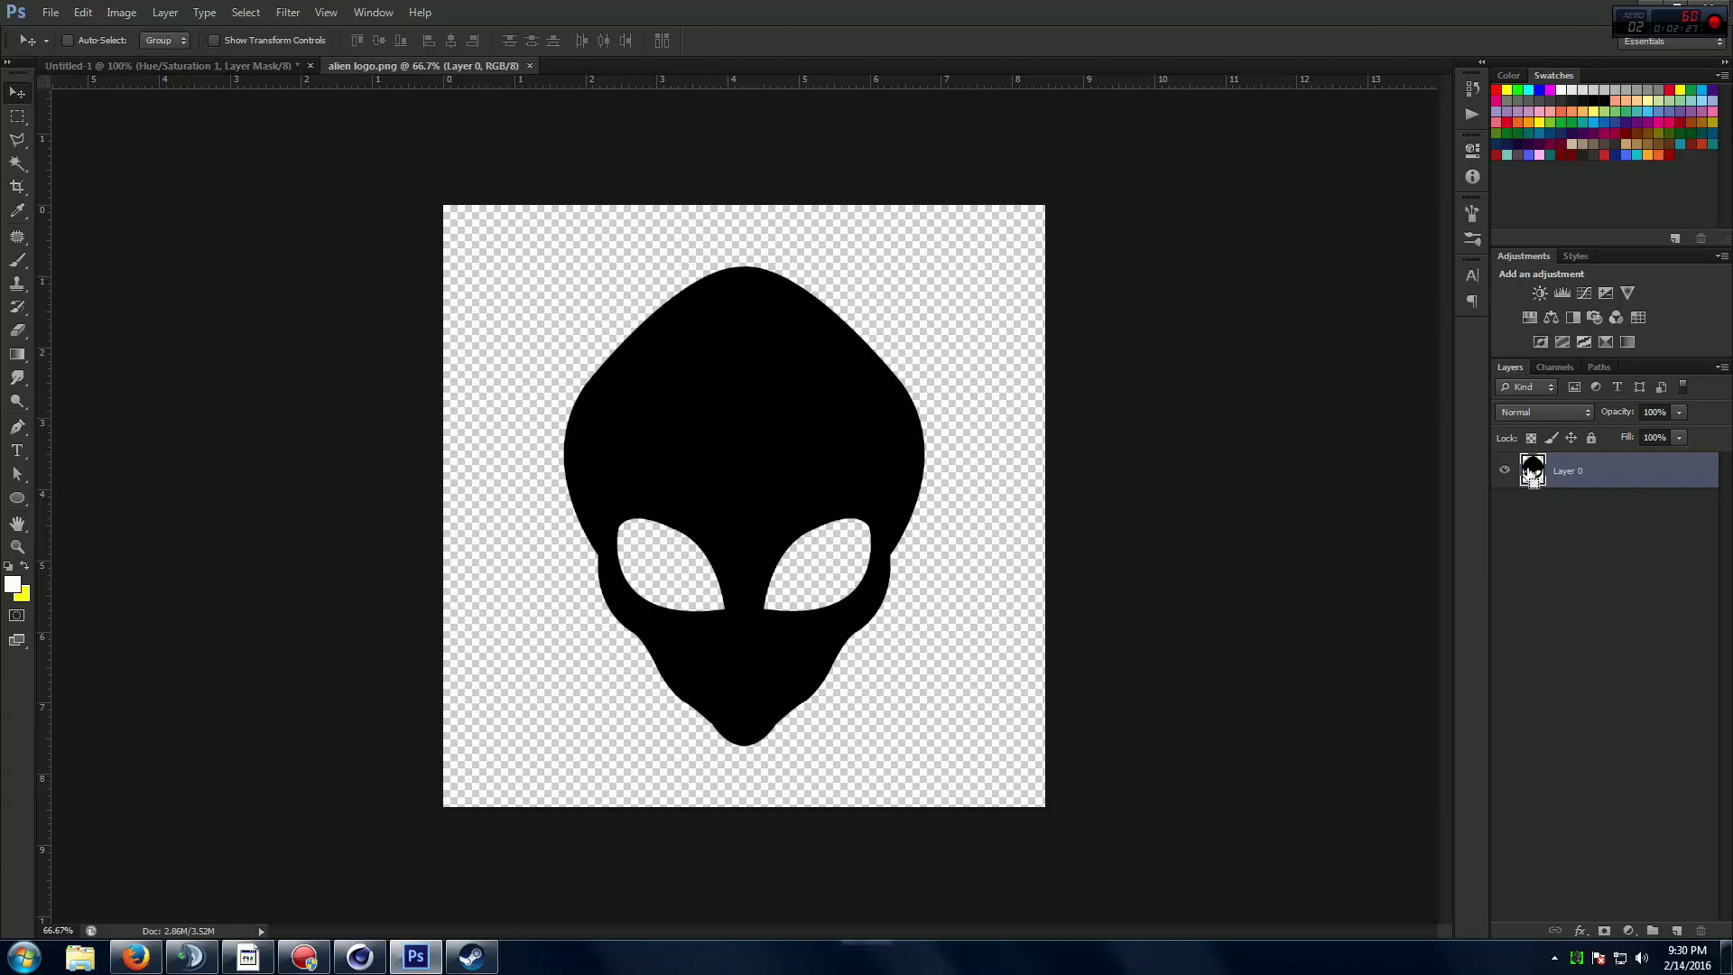
Load the alien shape on Layer 0 as a selection in Photoshop.
ctrl+click(1533, 471)
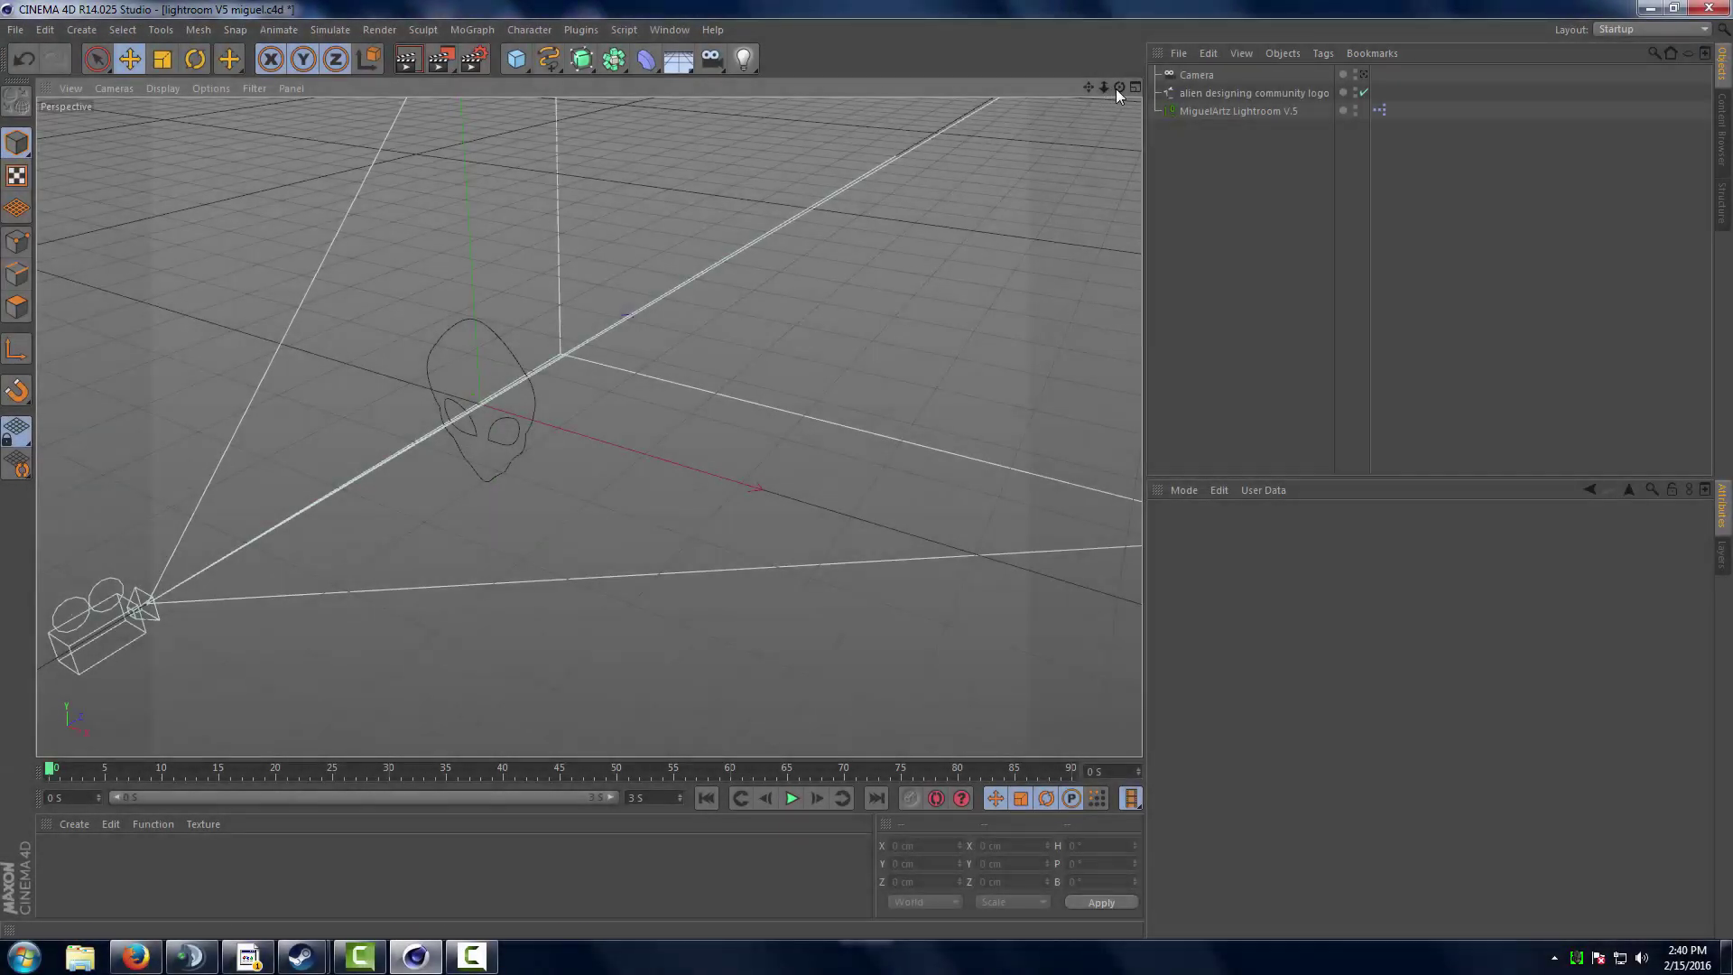
In Cinema 4D, put the "alien designing community logo" spline inside a new Extrude NURBS object.
drag(1119, 87, 794, 139)
drag(589, 426, 589, 426)
click(1215, 93)
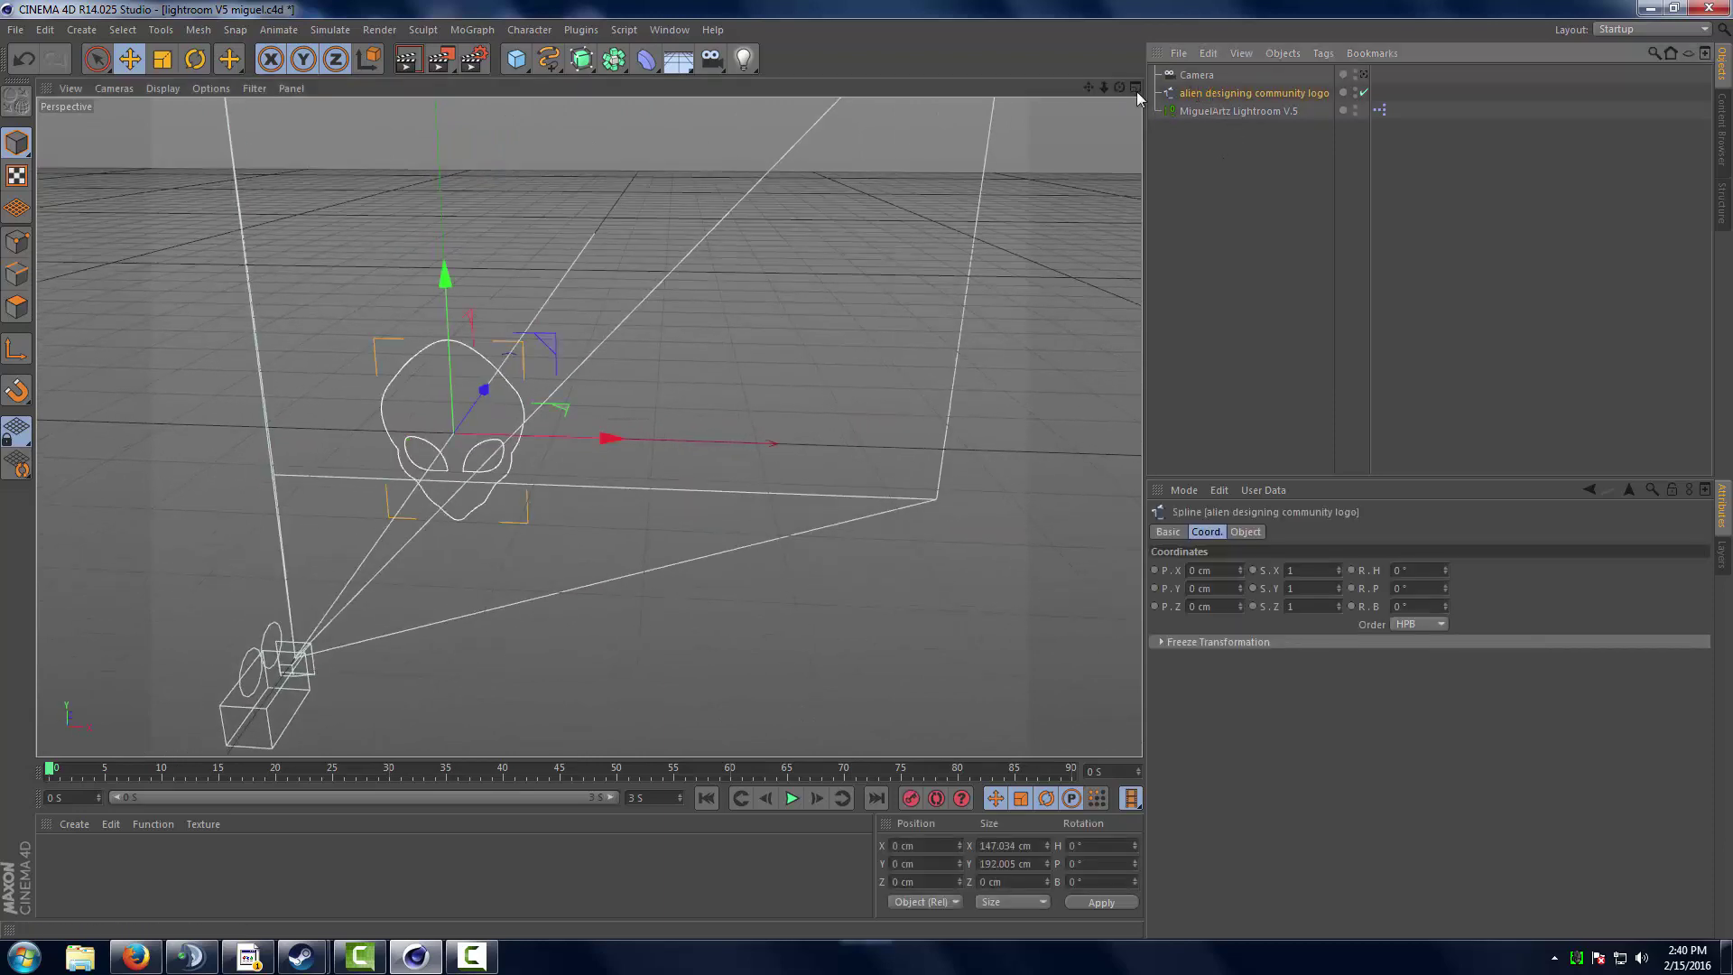
mouse_move(1120, 87)
mouse_down()
mouse_move(1047, 99)
mouse_move(1115, 116)
mouse_move(1156, 83)
mouse_move(1133, 77)
mouse_up()
drag(589, 426, 588, 426)
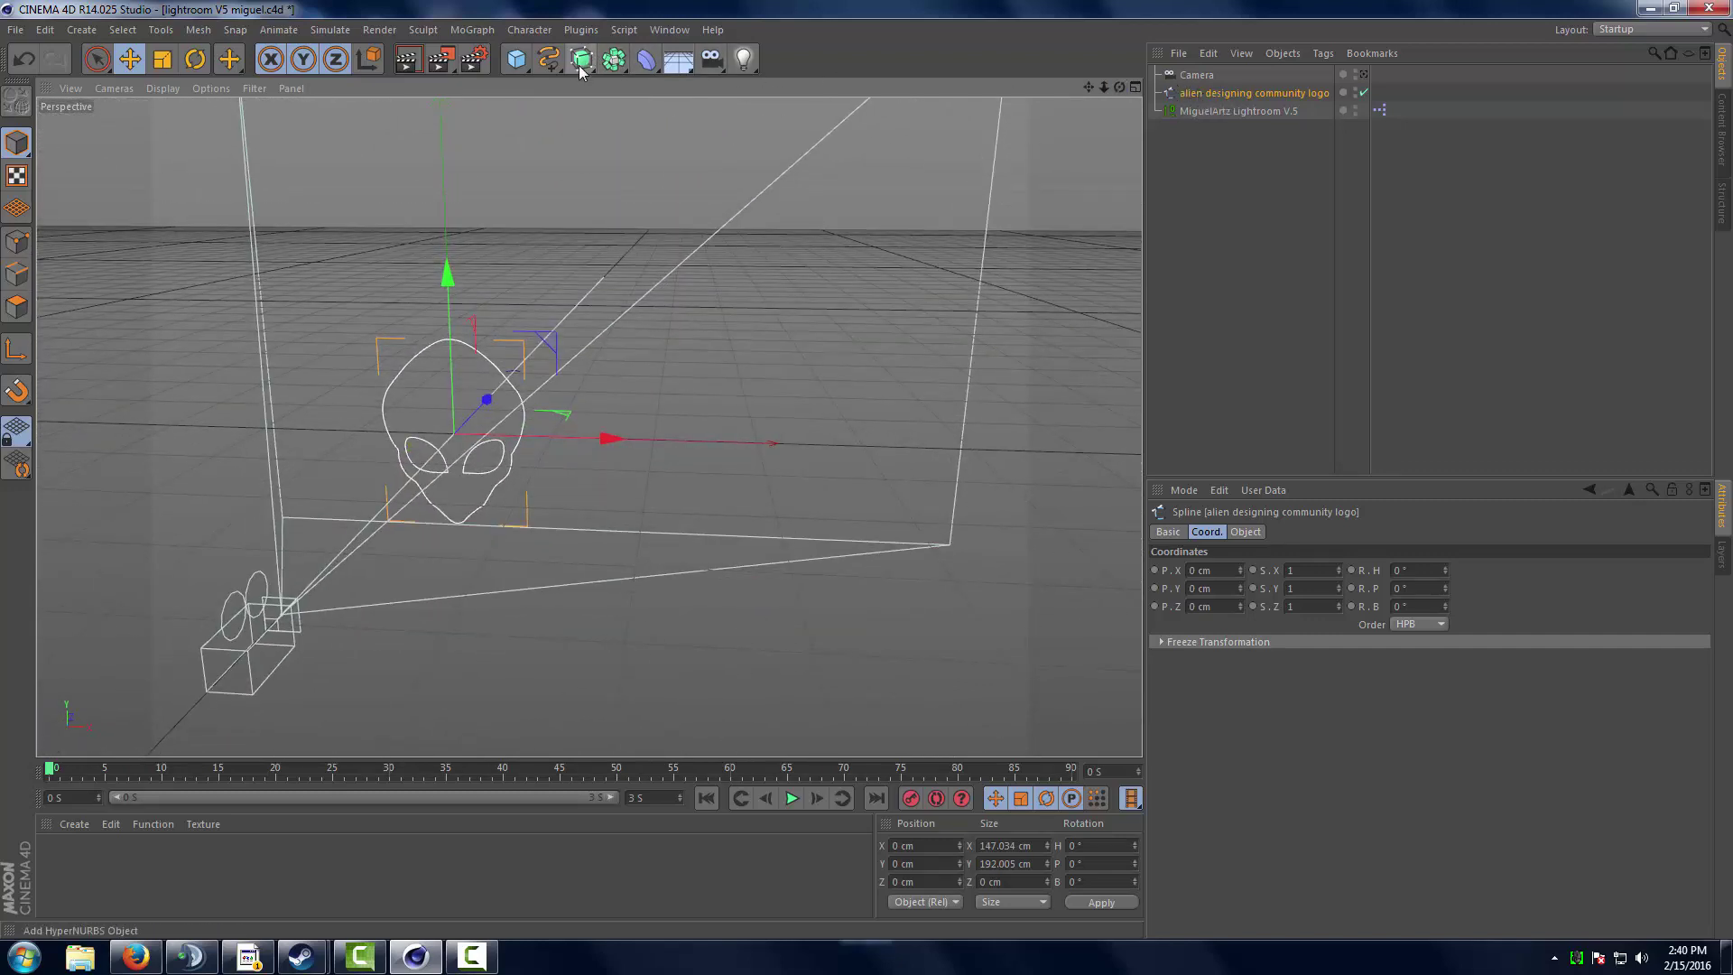
drag(577, 72, 785, 90)
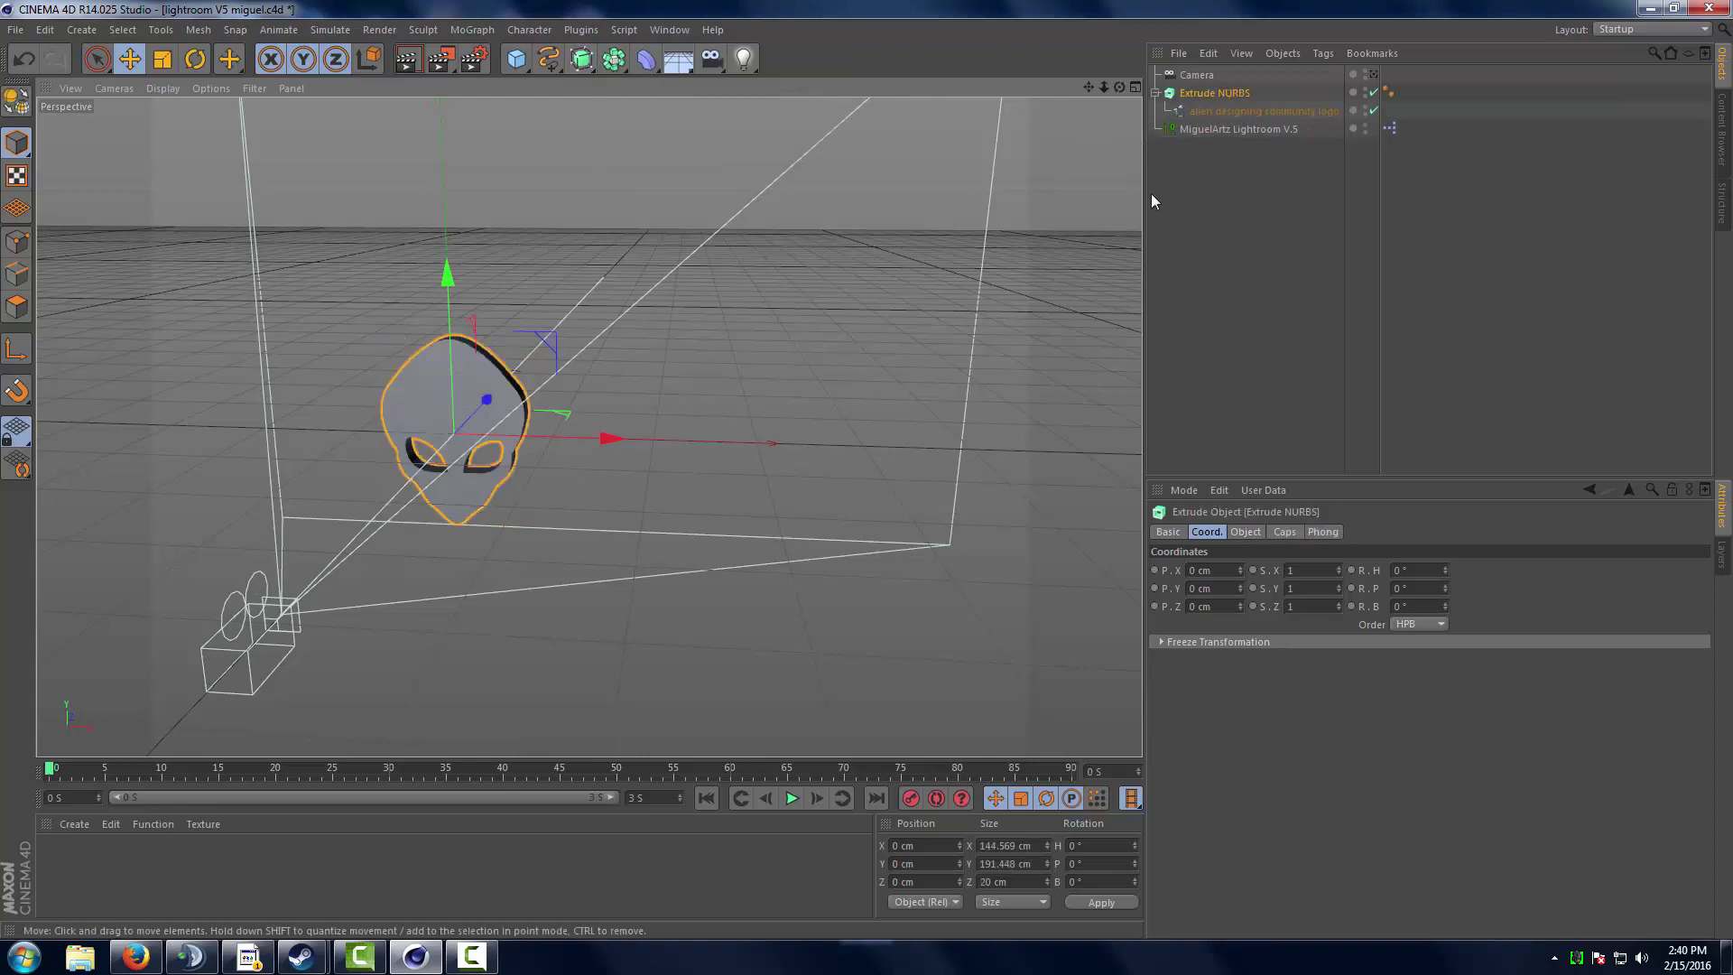
Set the Extrude NURBS movement along Z to 42 cm and look through the scene camera.
drag(1120, 88, 652, 383)
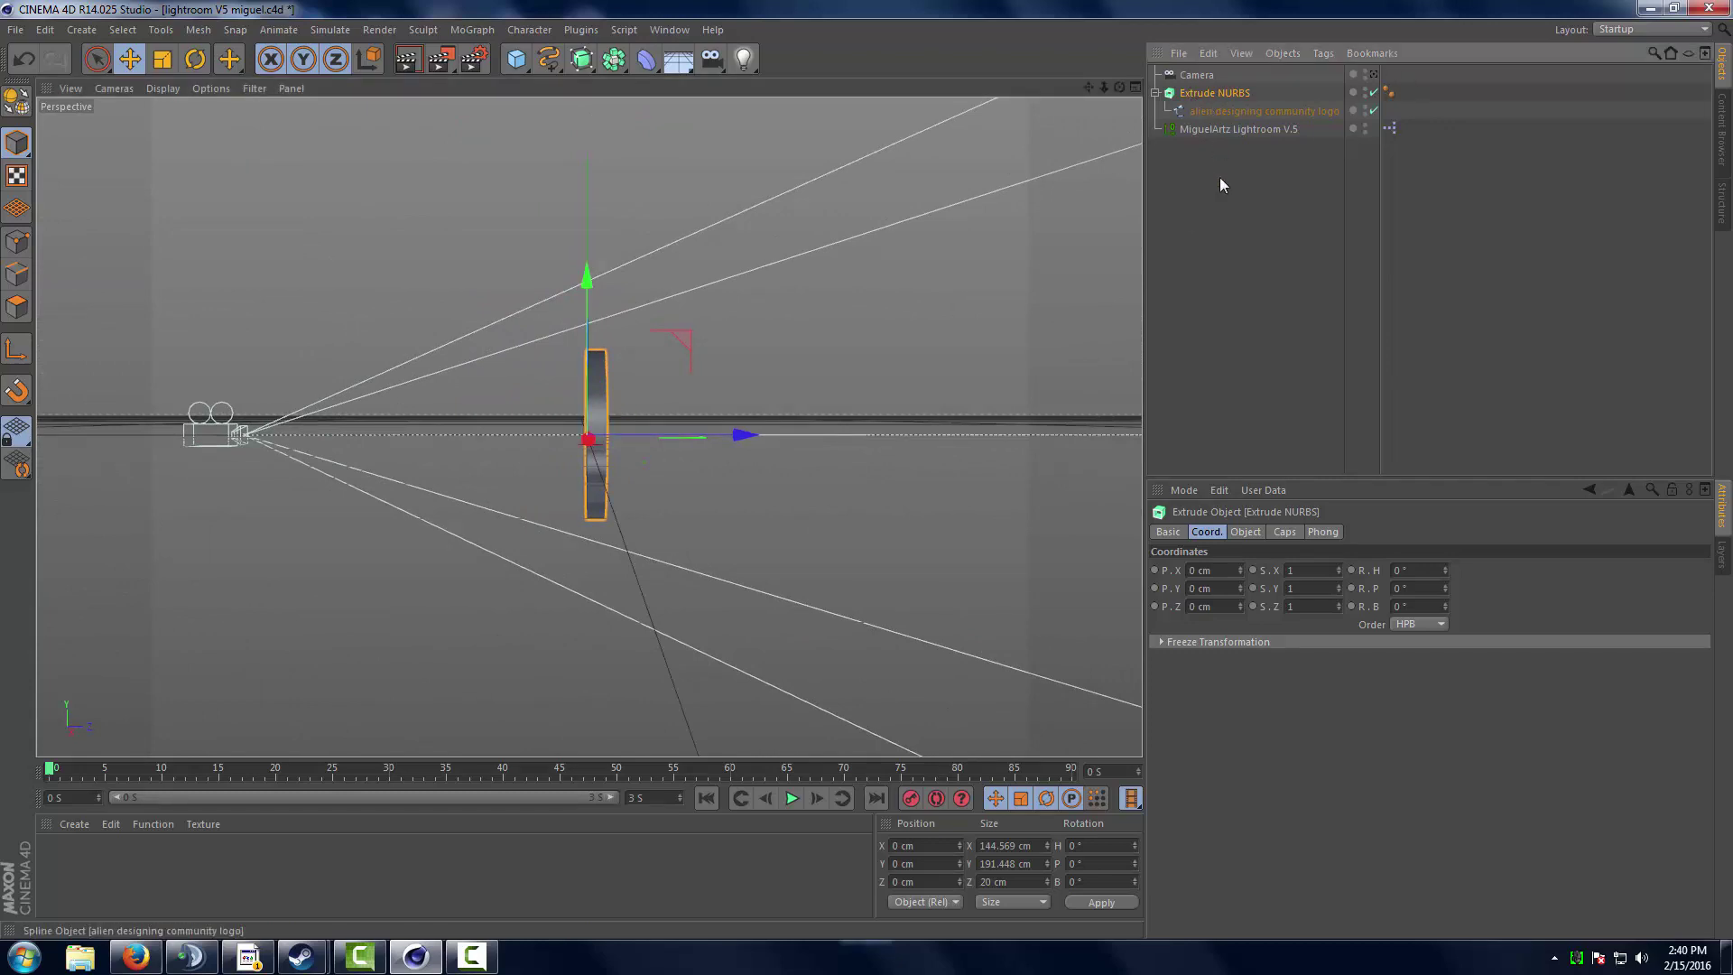
click(1246, 533)
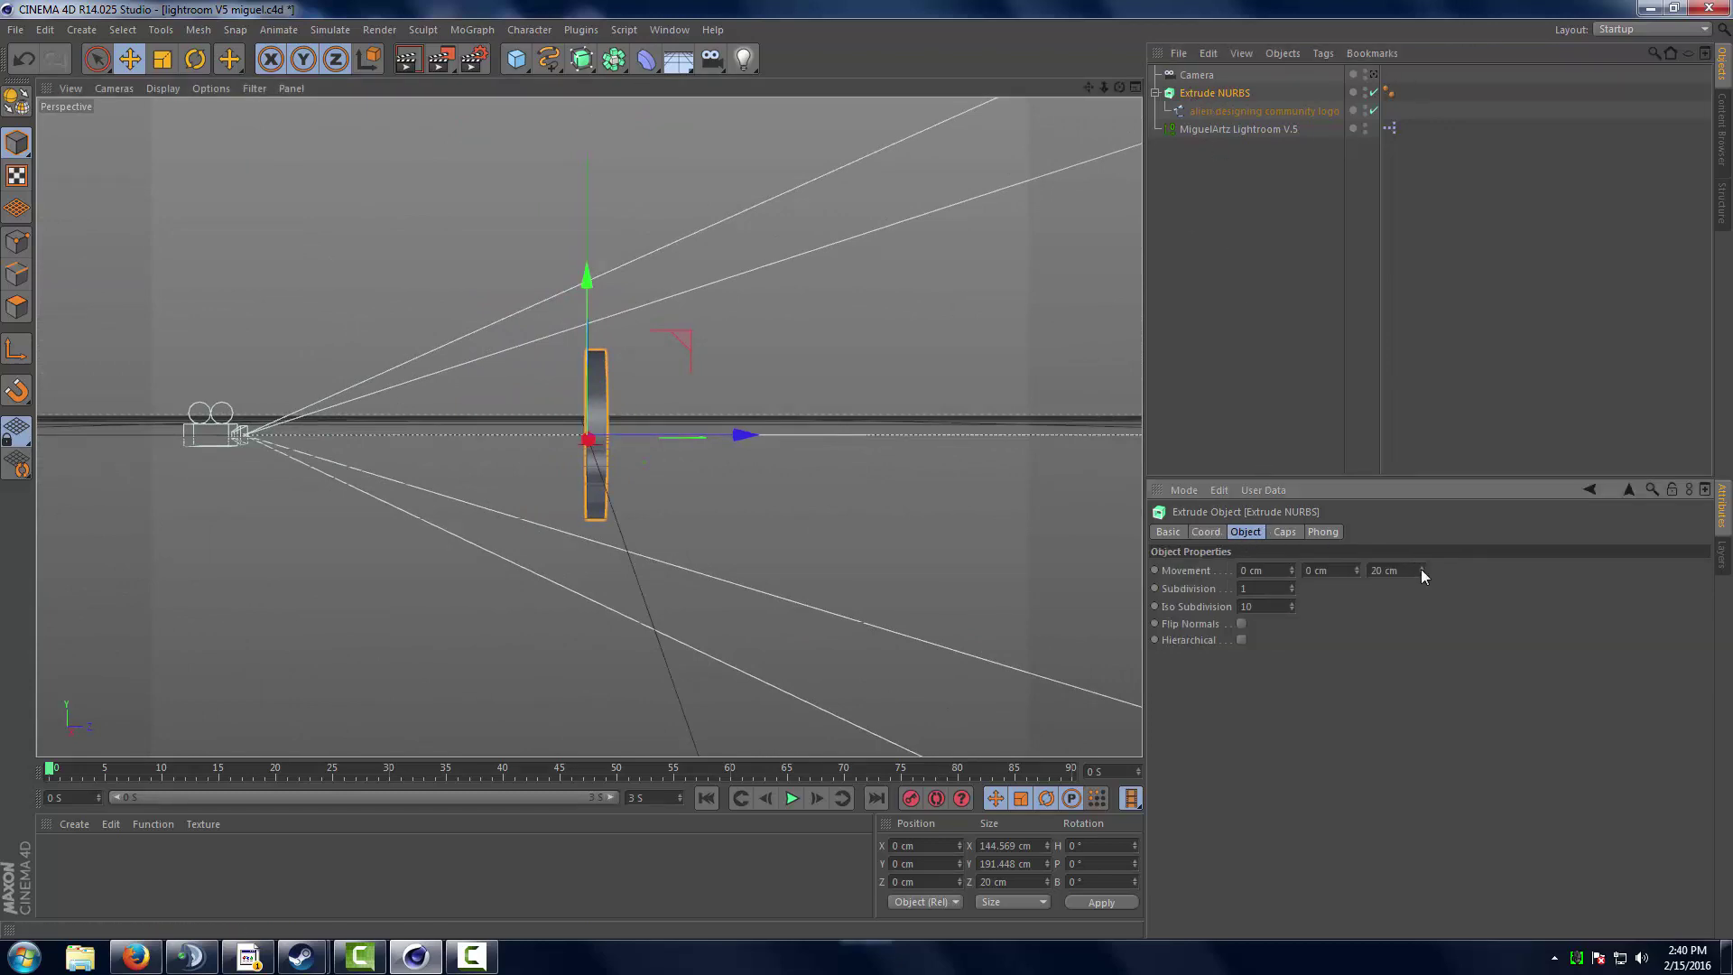
drag(1422, 570, 1422, 570)
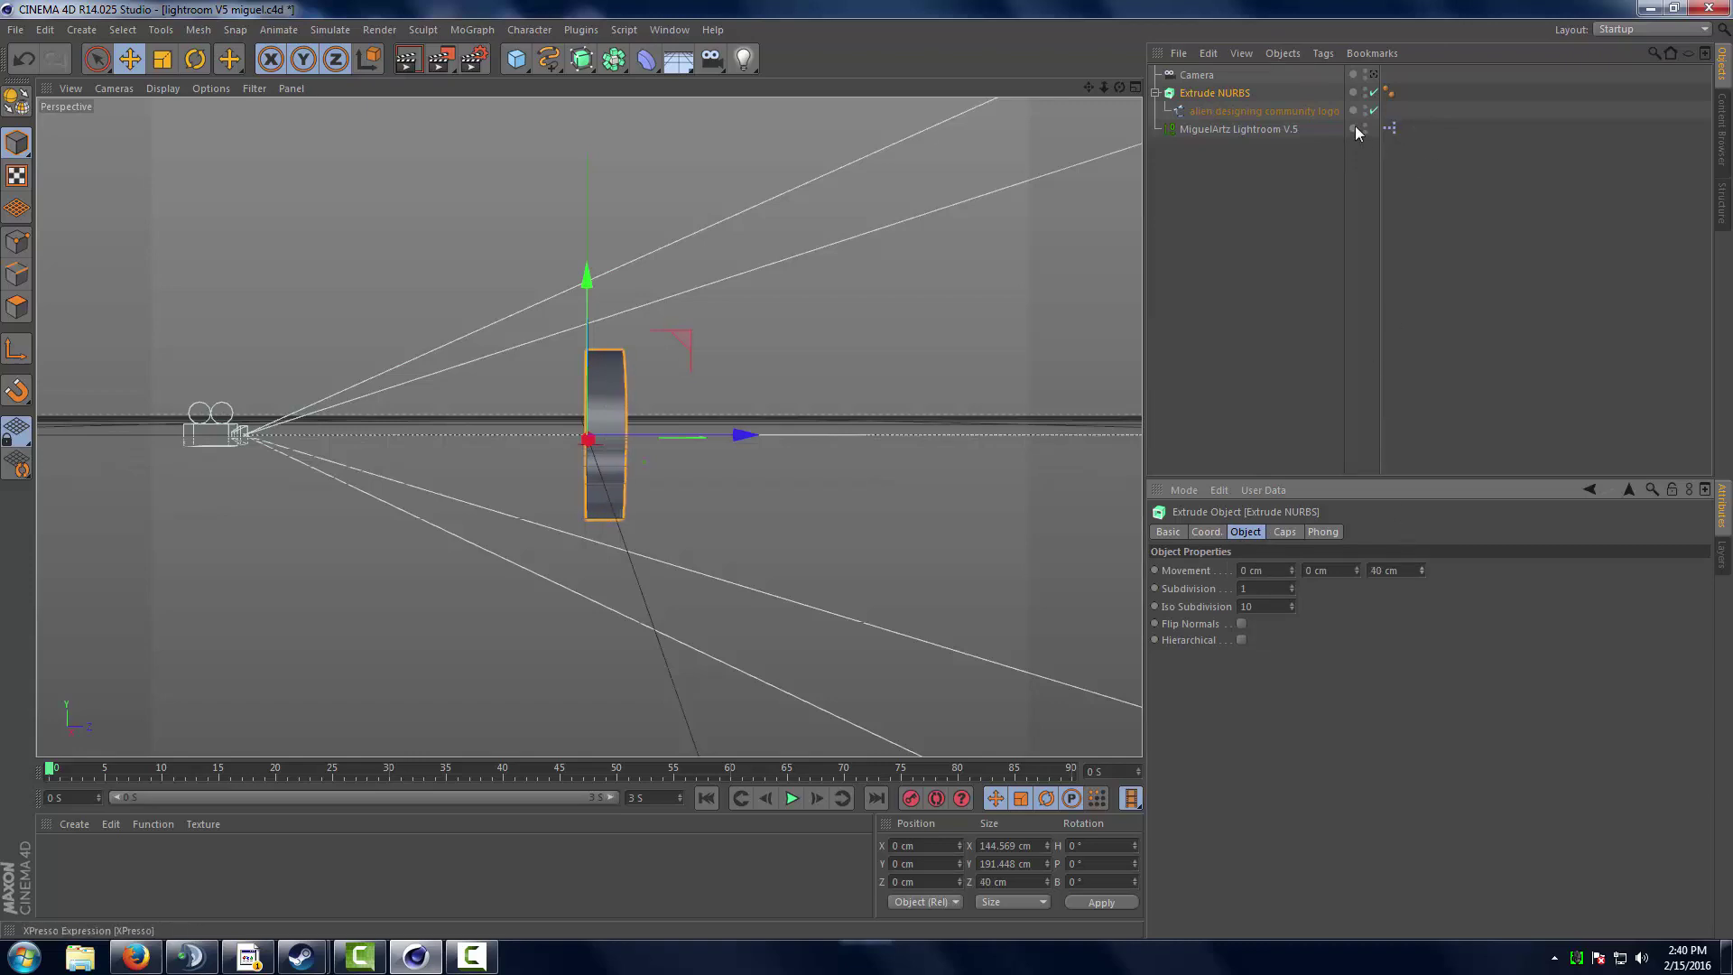
click(1374, 75)
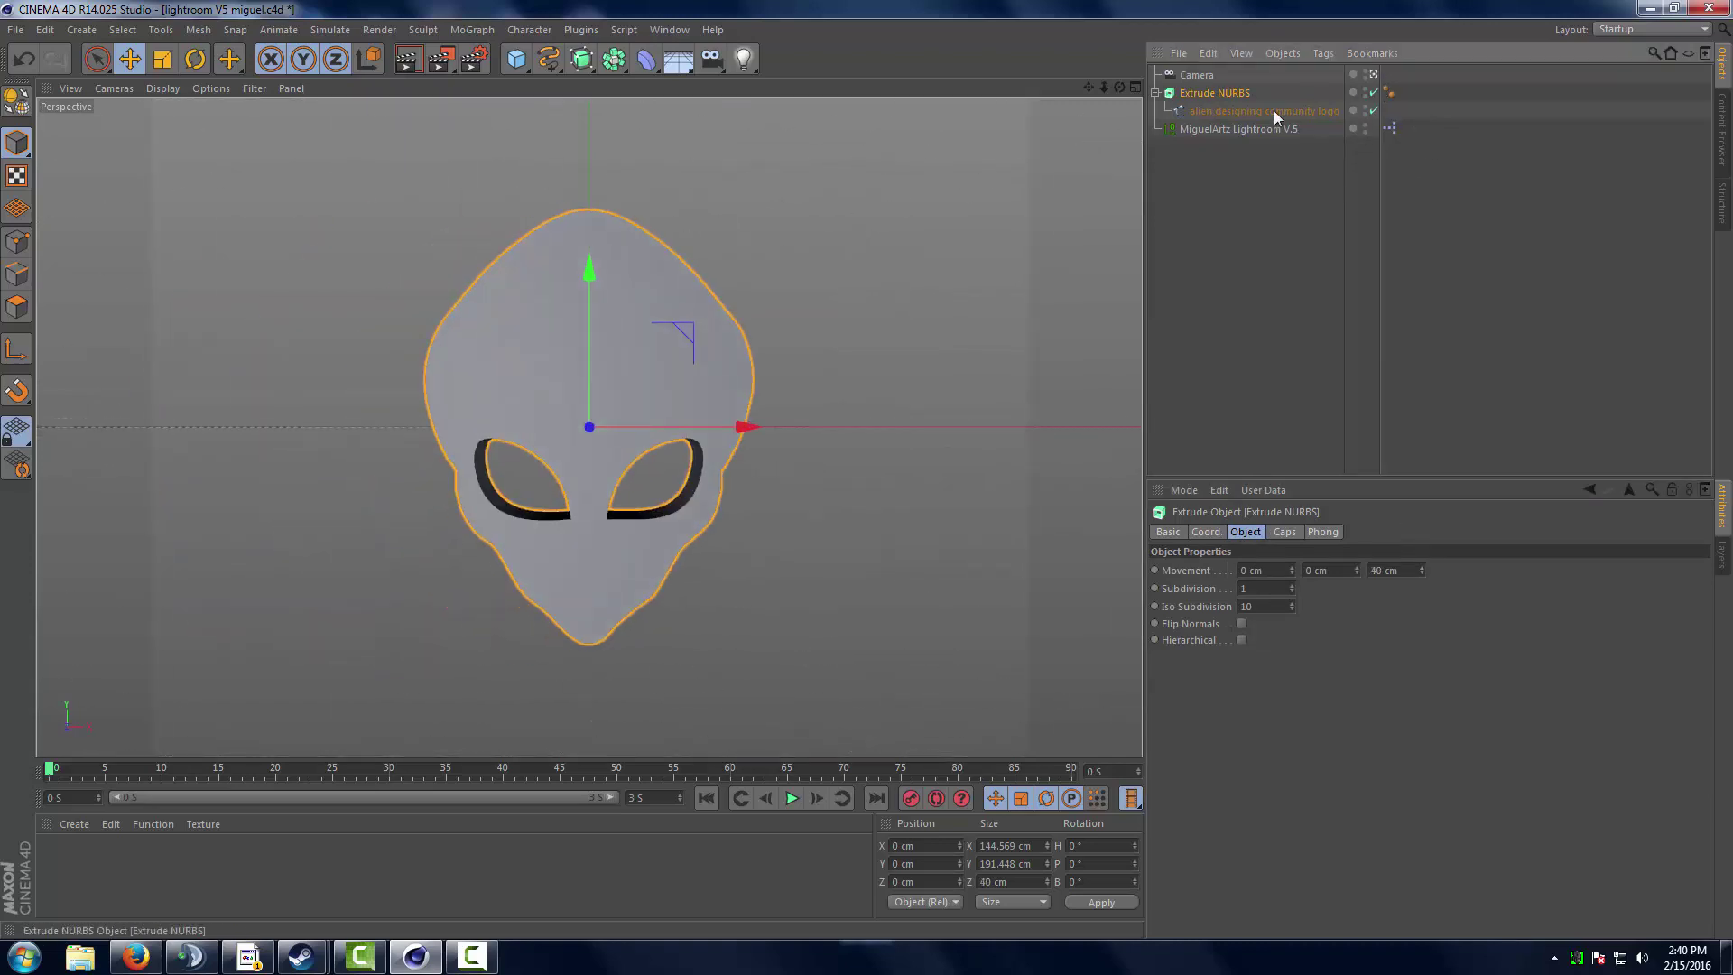
click(1422, 568)
click(1421, 568)
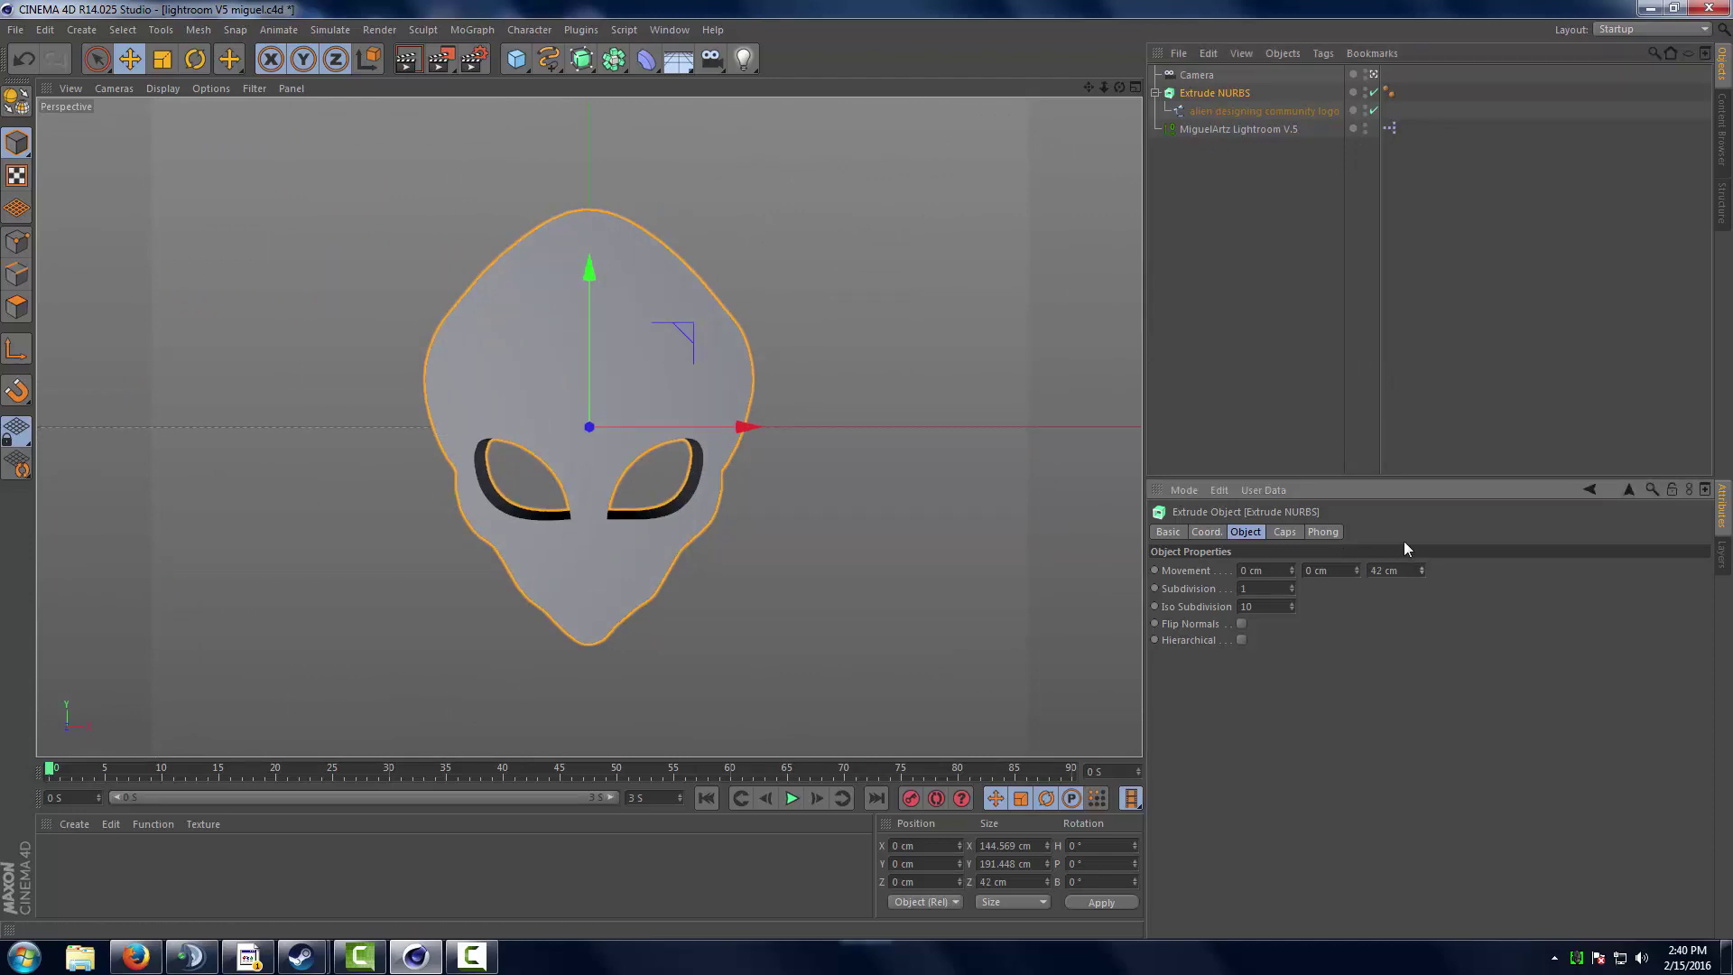
click(1156, 93)
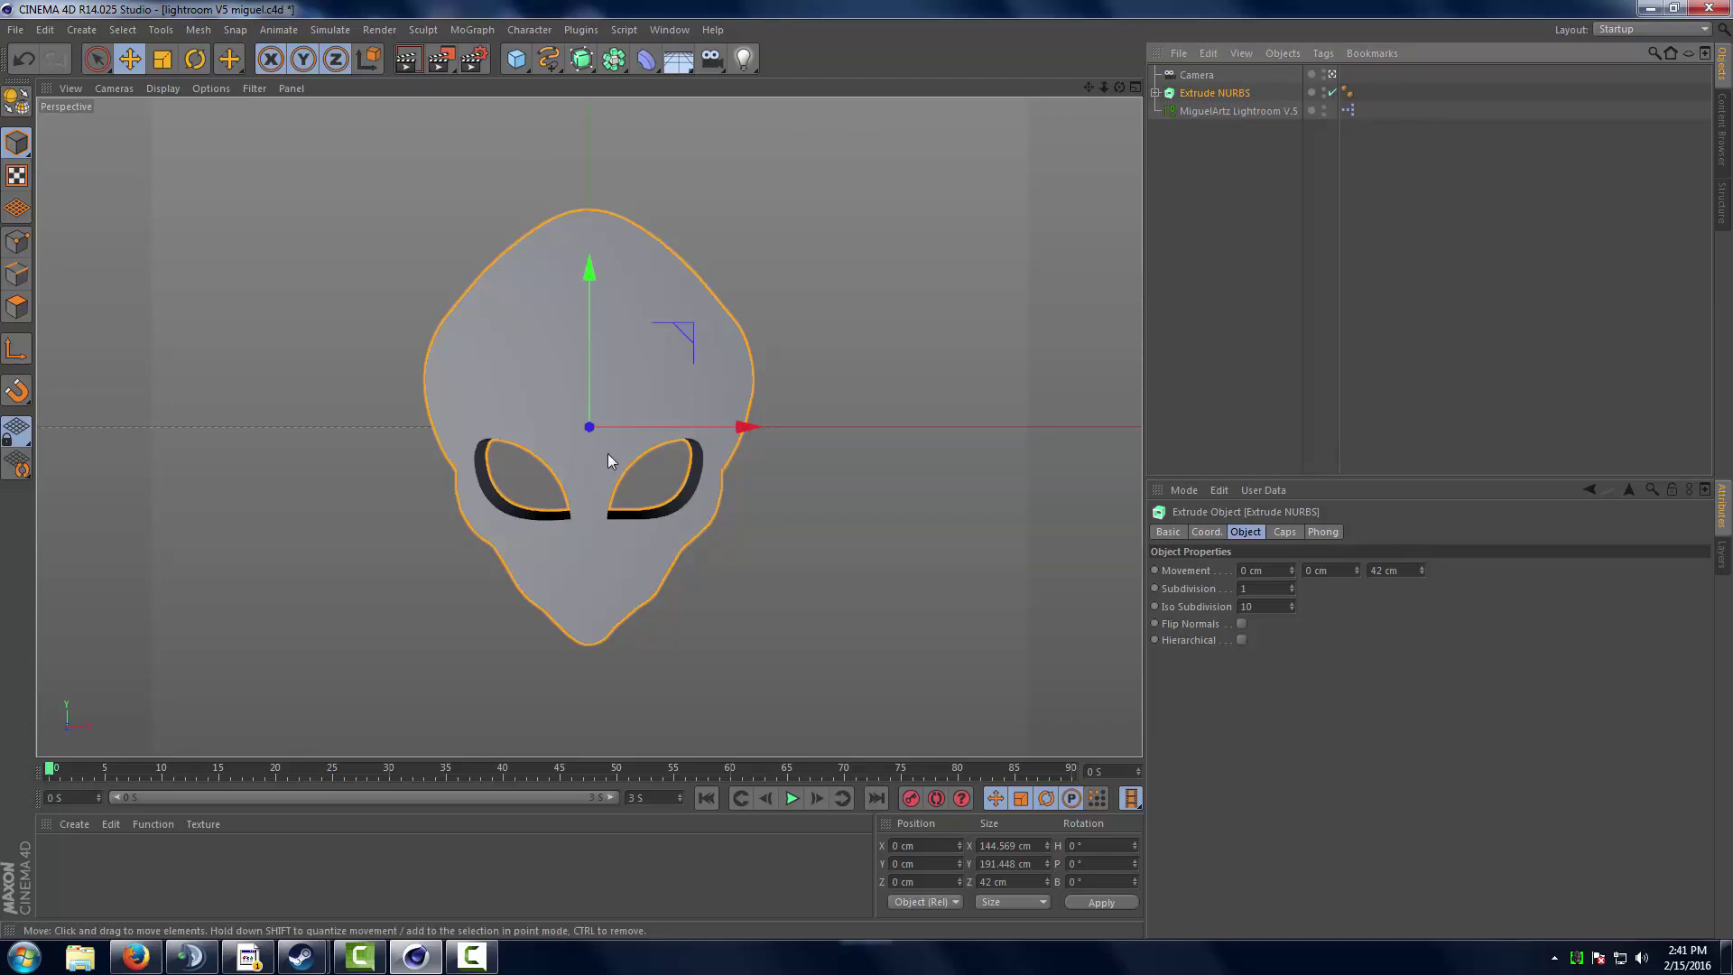
Rotate the extruded alien logo to about H 16°, P -14.5° and B 1.9°.
key(r)
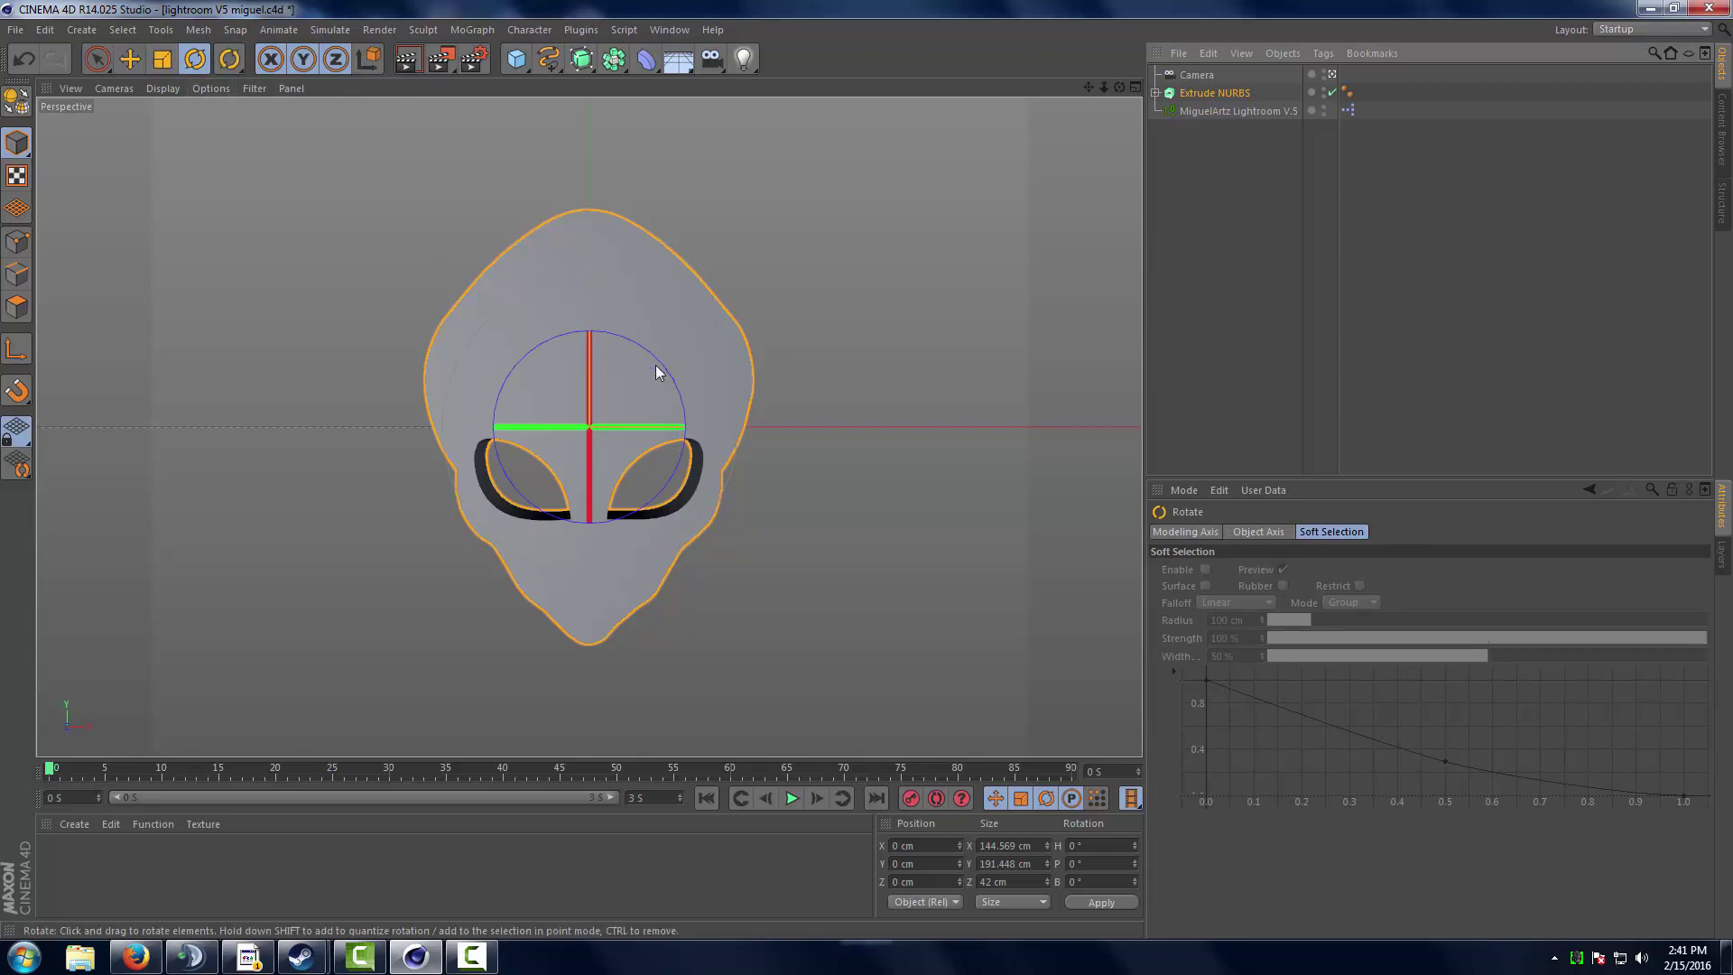
drag(636, 406, 673, 377)
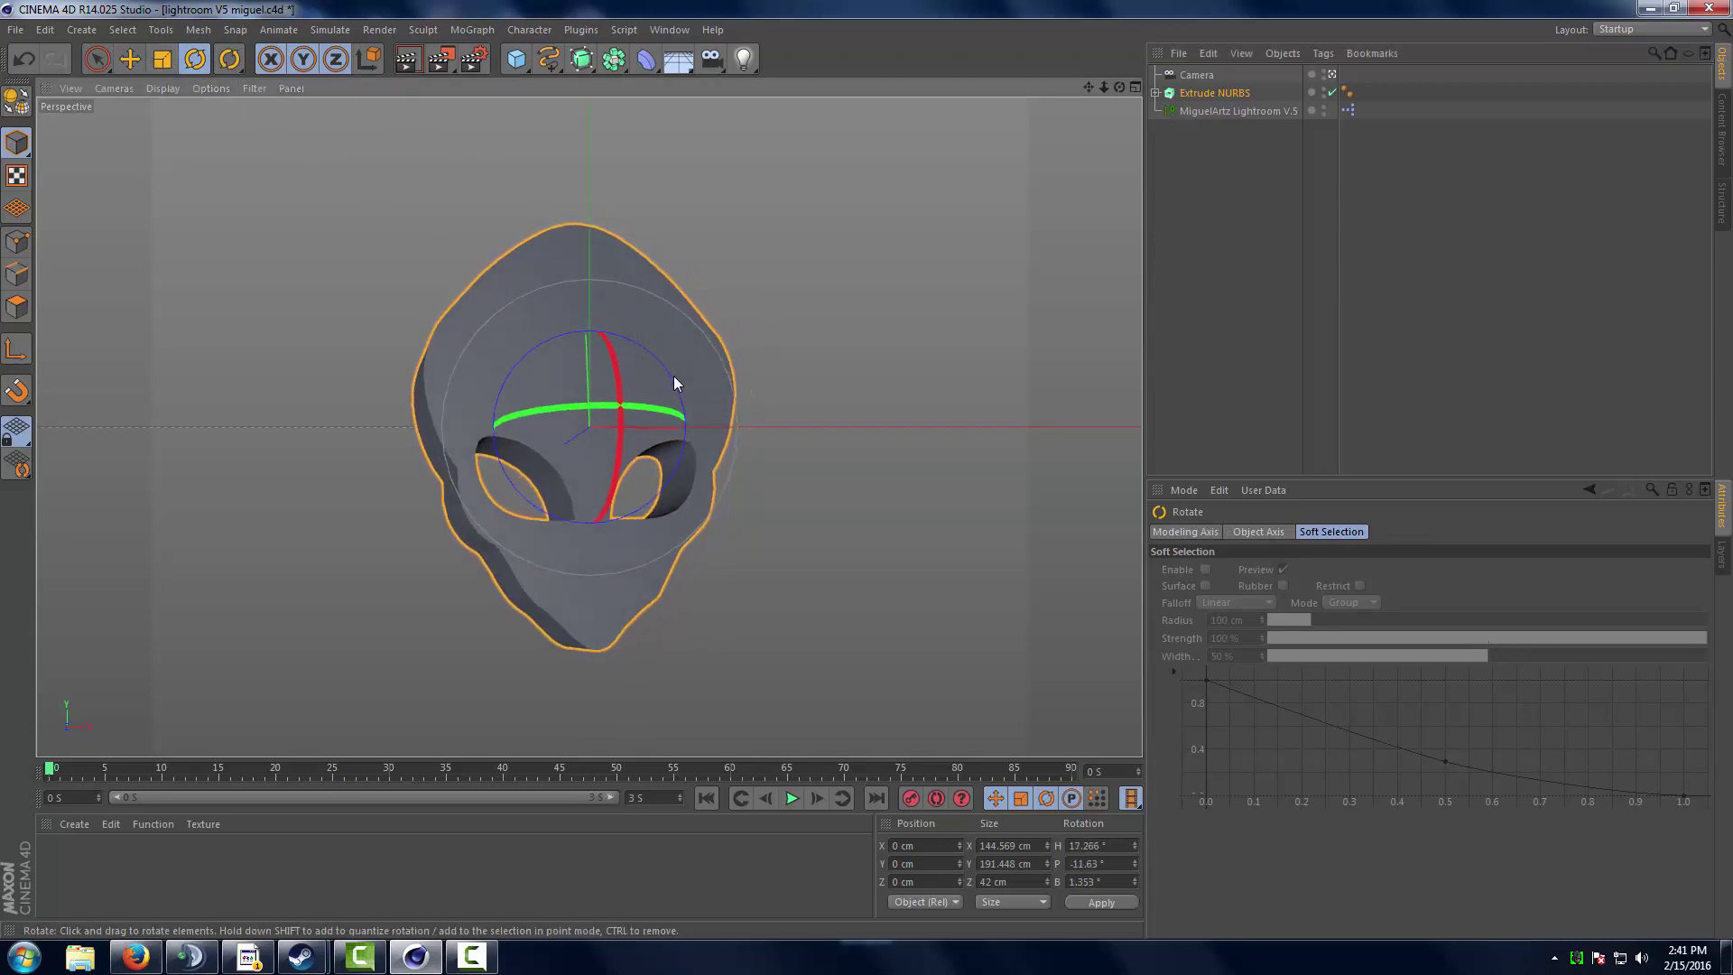
click(1229, 204)
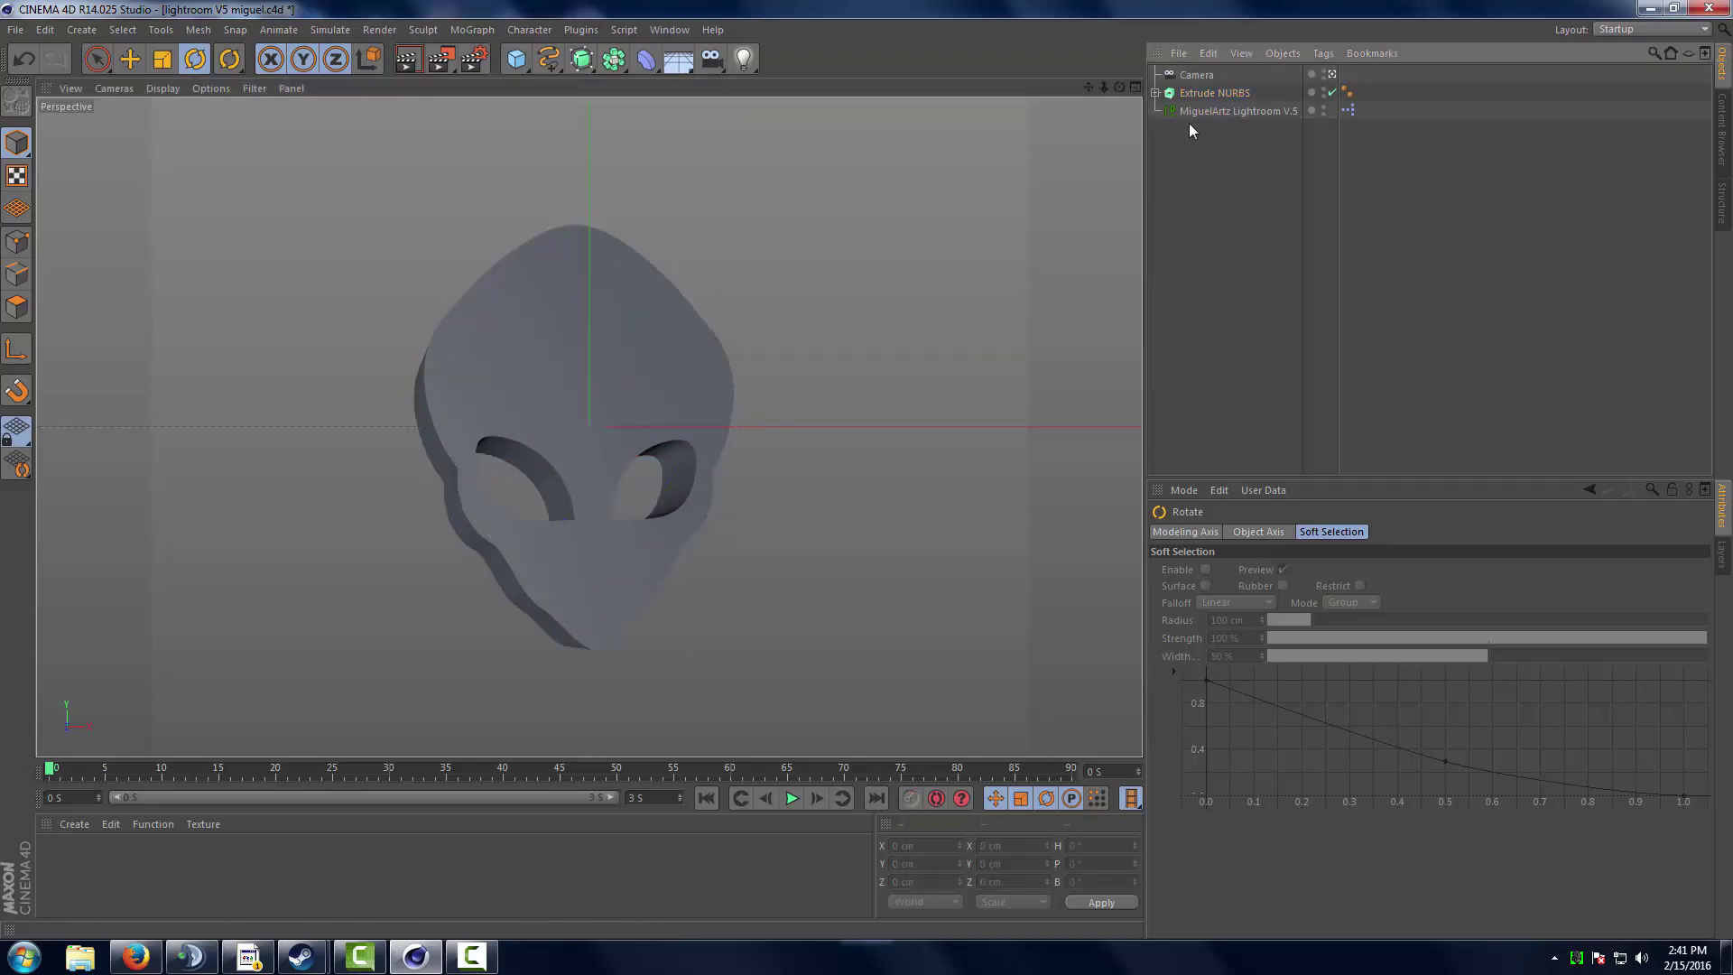
click(1212, 94)
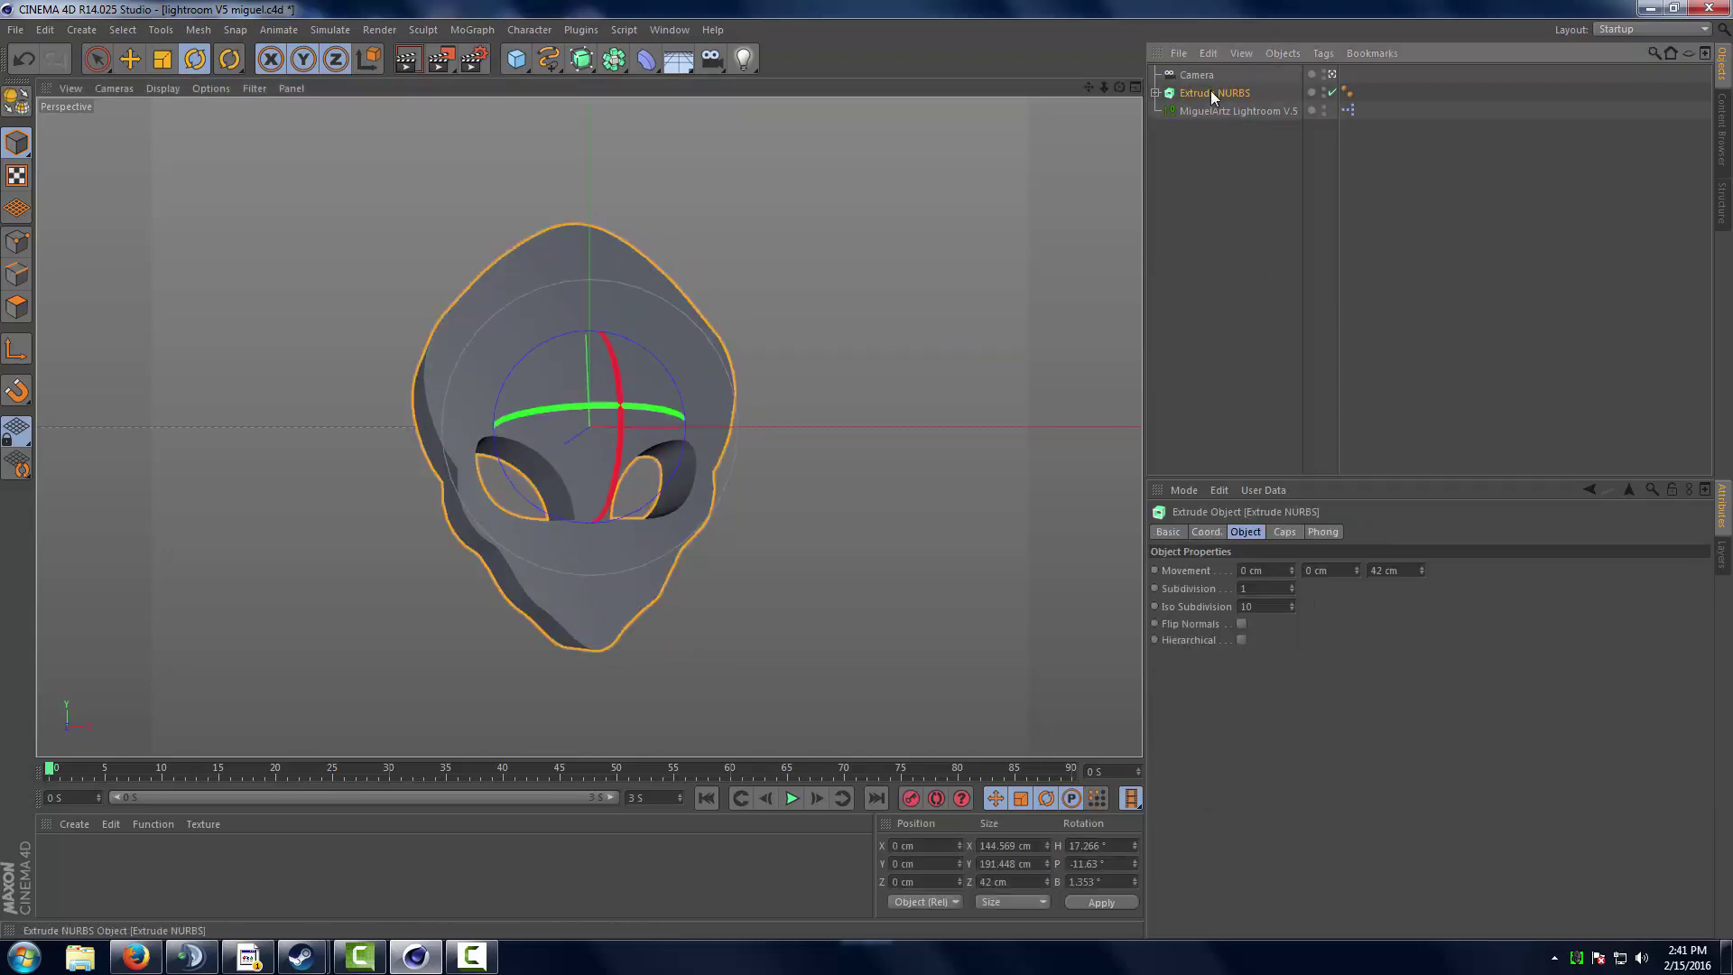
drag(583, 371, 578, 364)
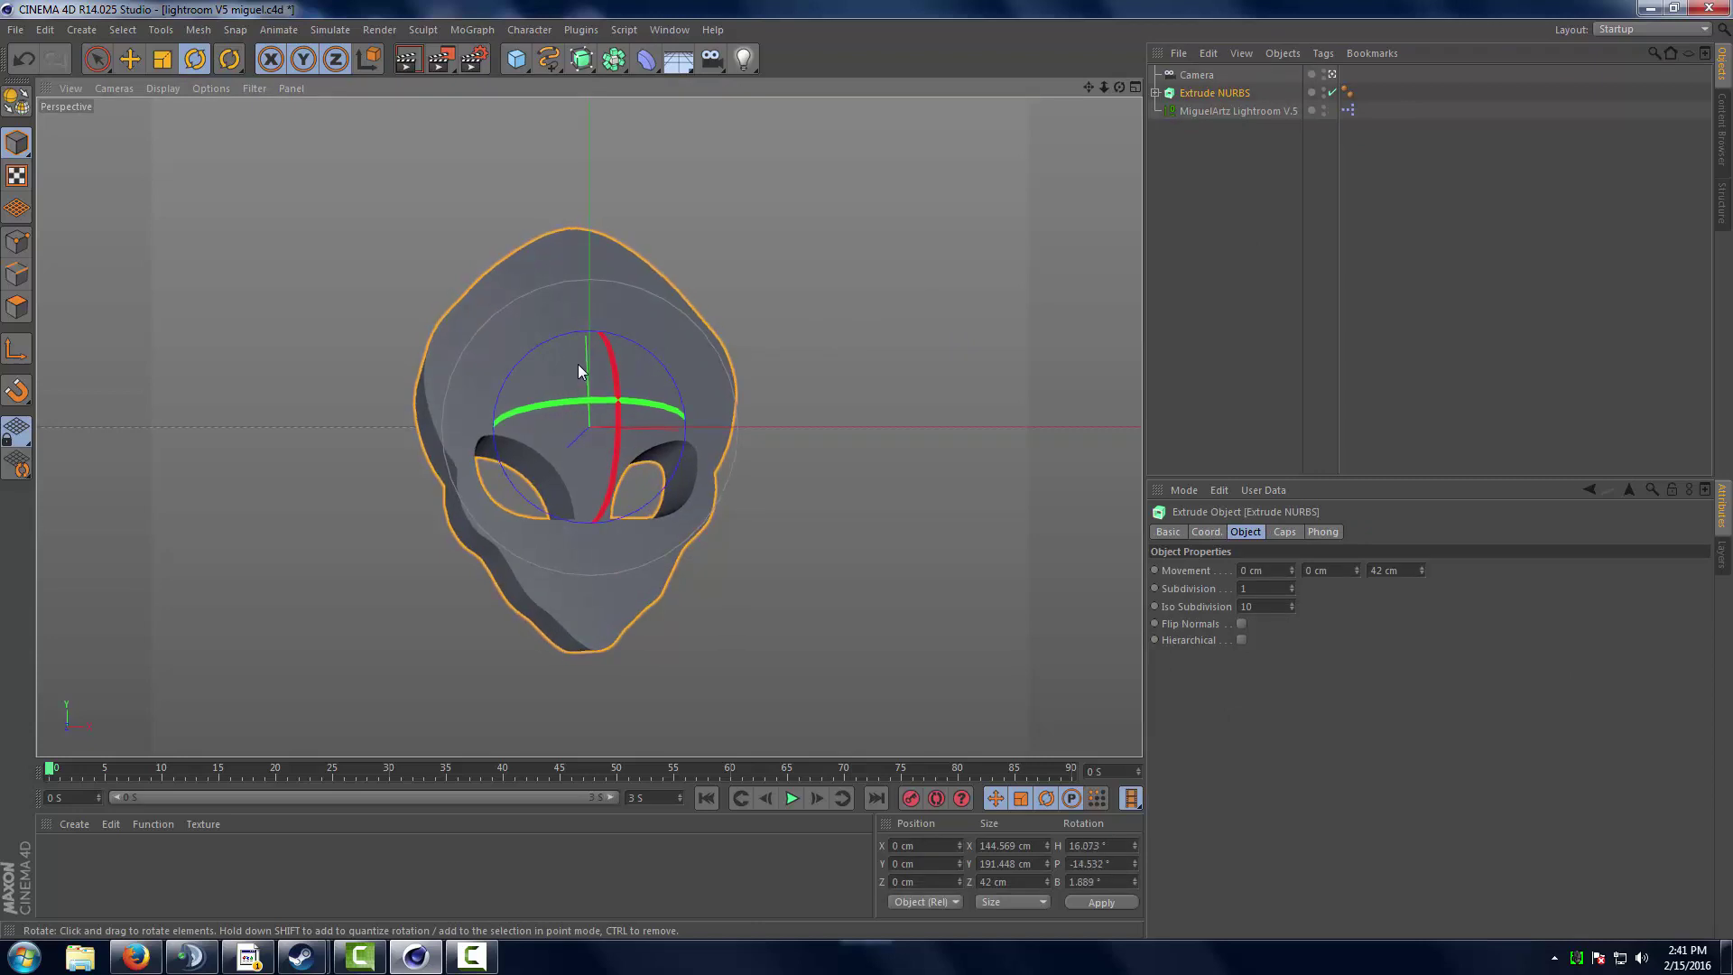
Increase the extruded logo's Z movement to 47 cm and deselect it.
drag(1420, 567, 1417, 561)
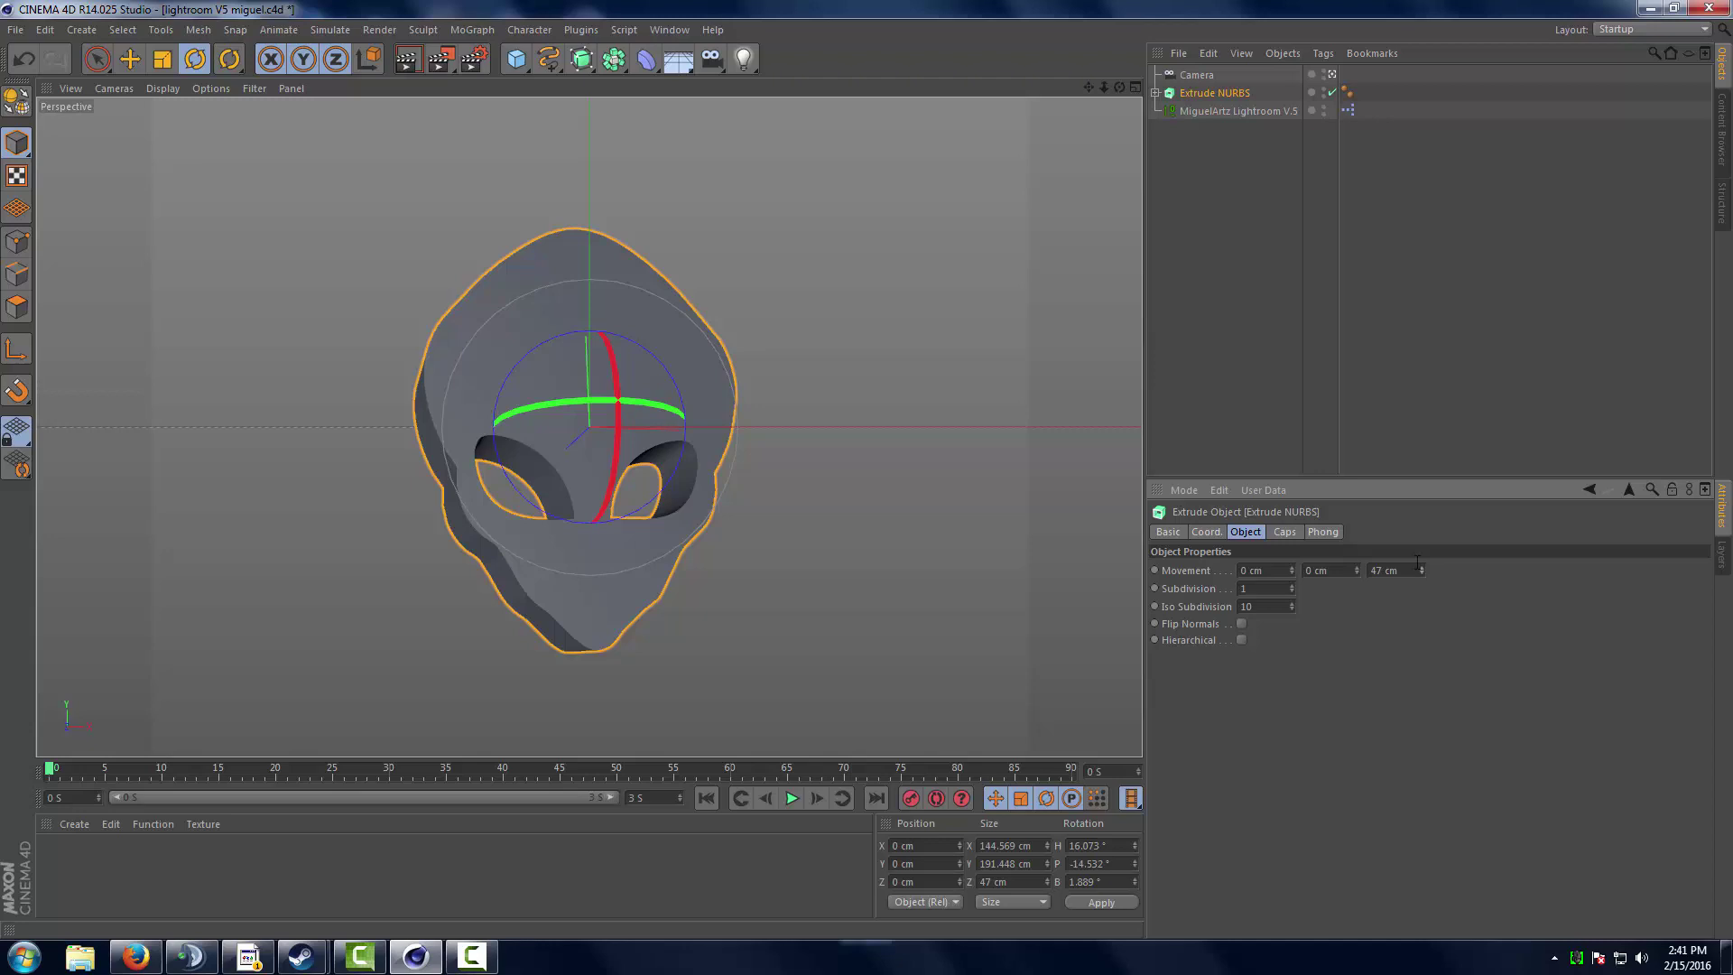
click(1237, 352)
click(773, 378)
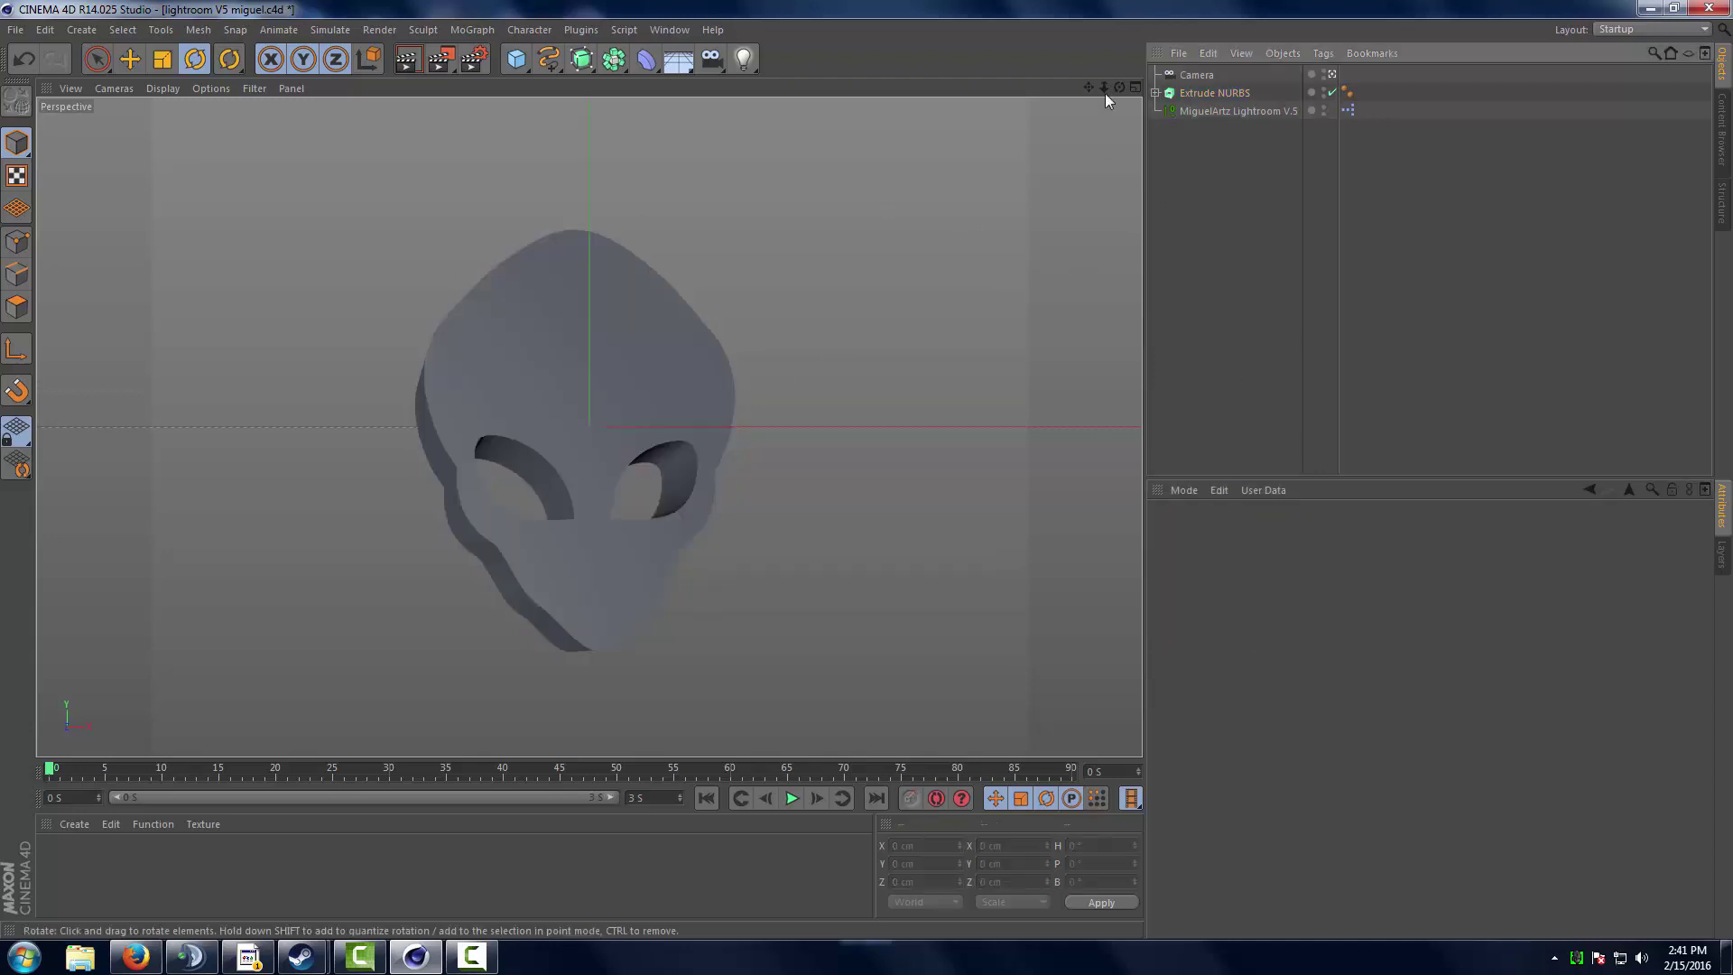
Move the scene camera closer to the logo, to a Z position of about -319 cm.
click(1197, 76)
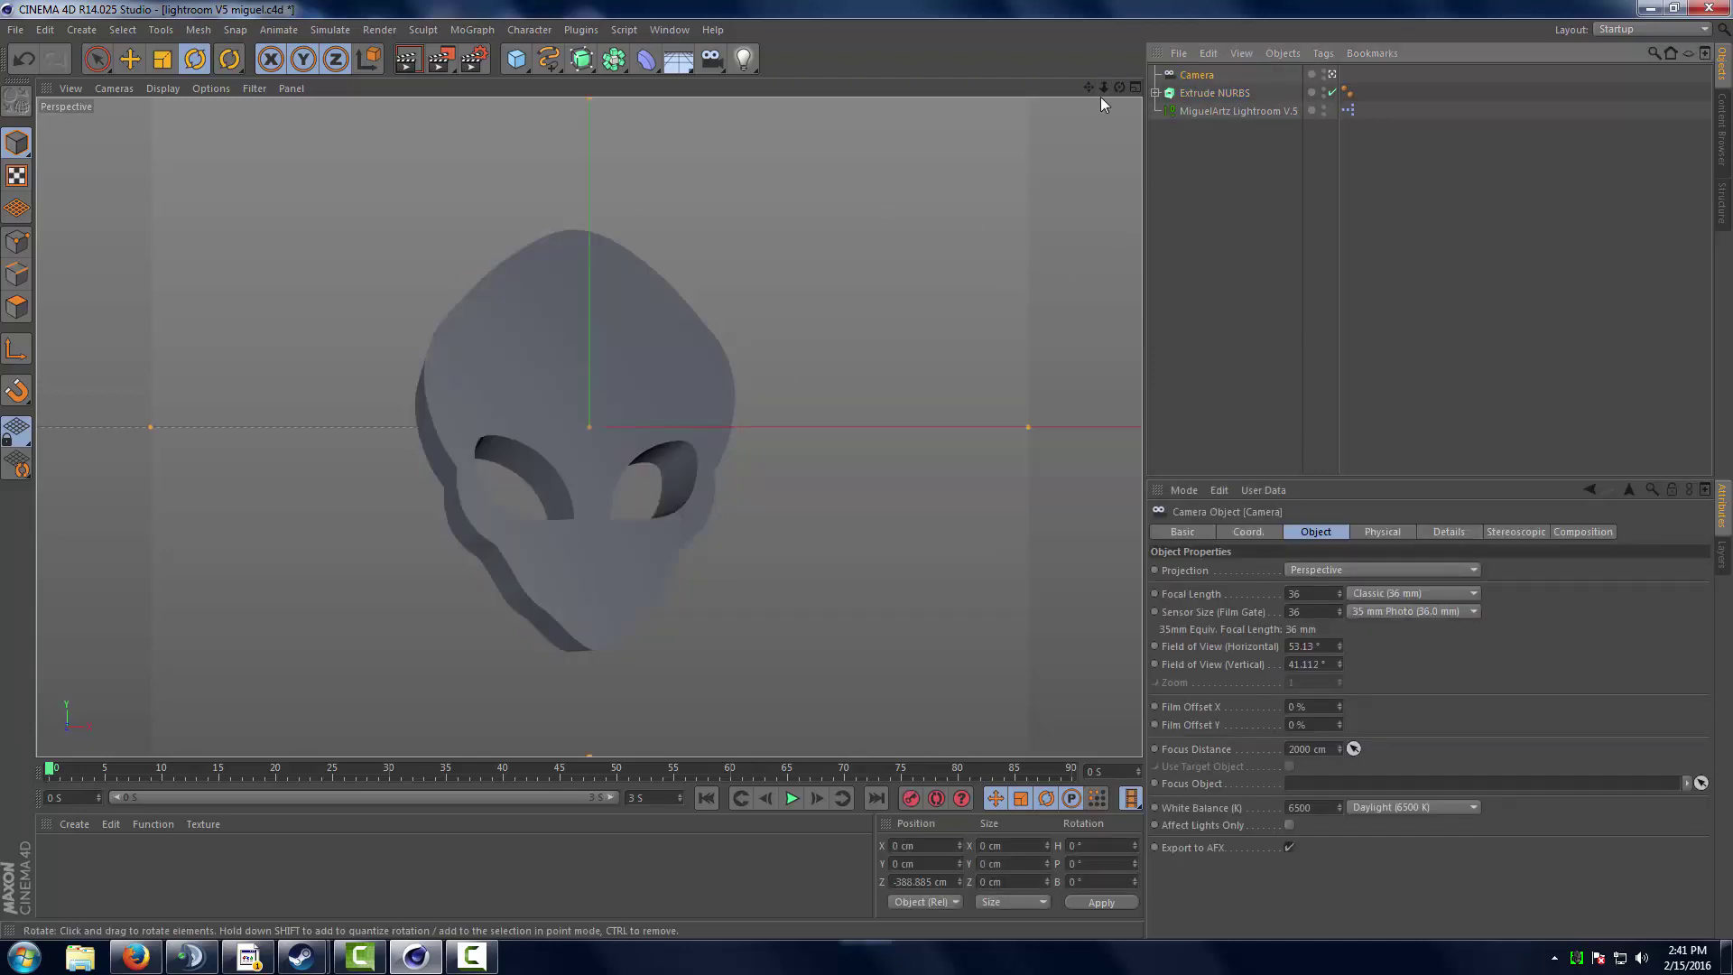
drag(1103, 89, 1125, 88)
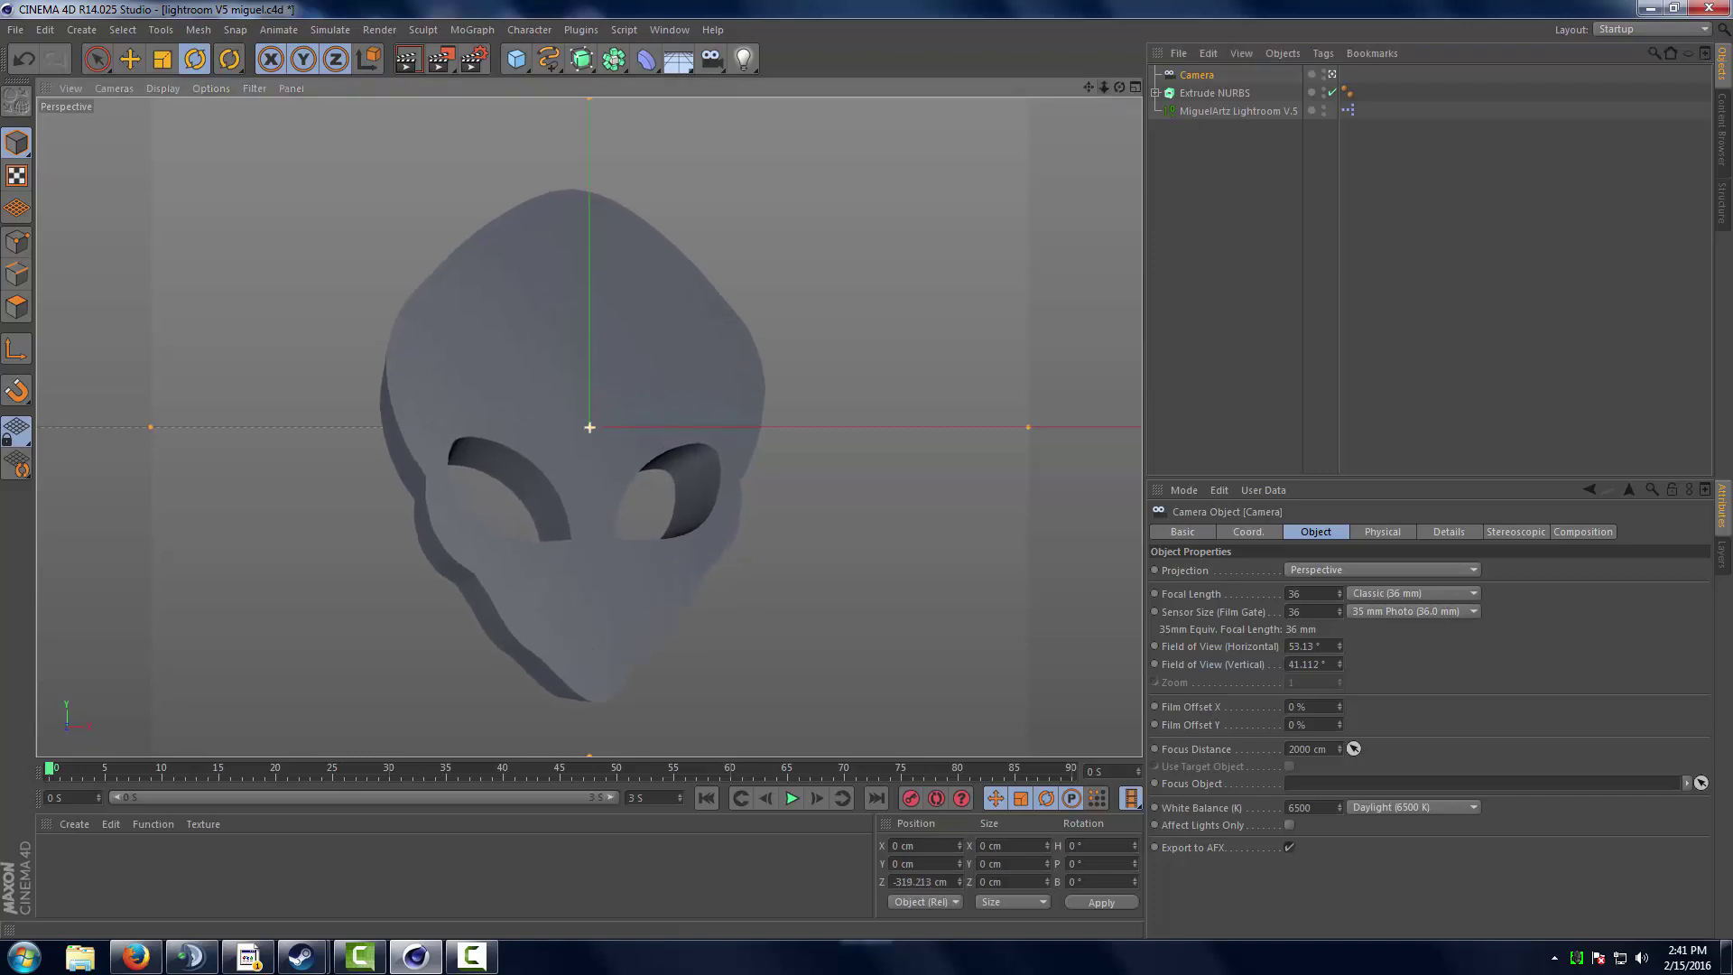
click(1221, 185)
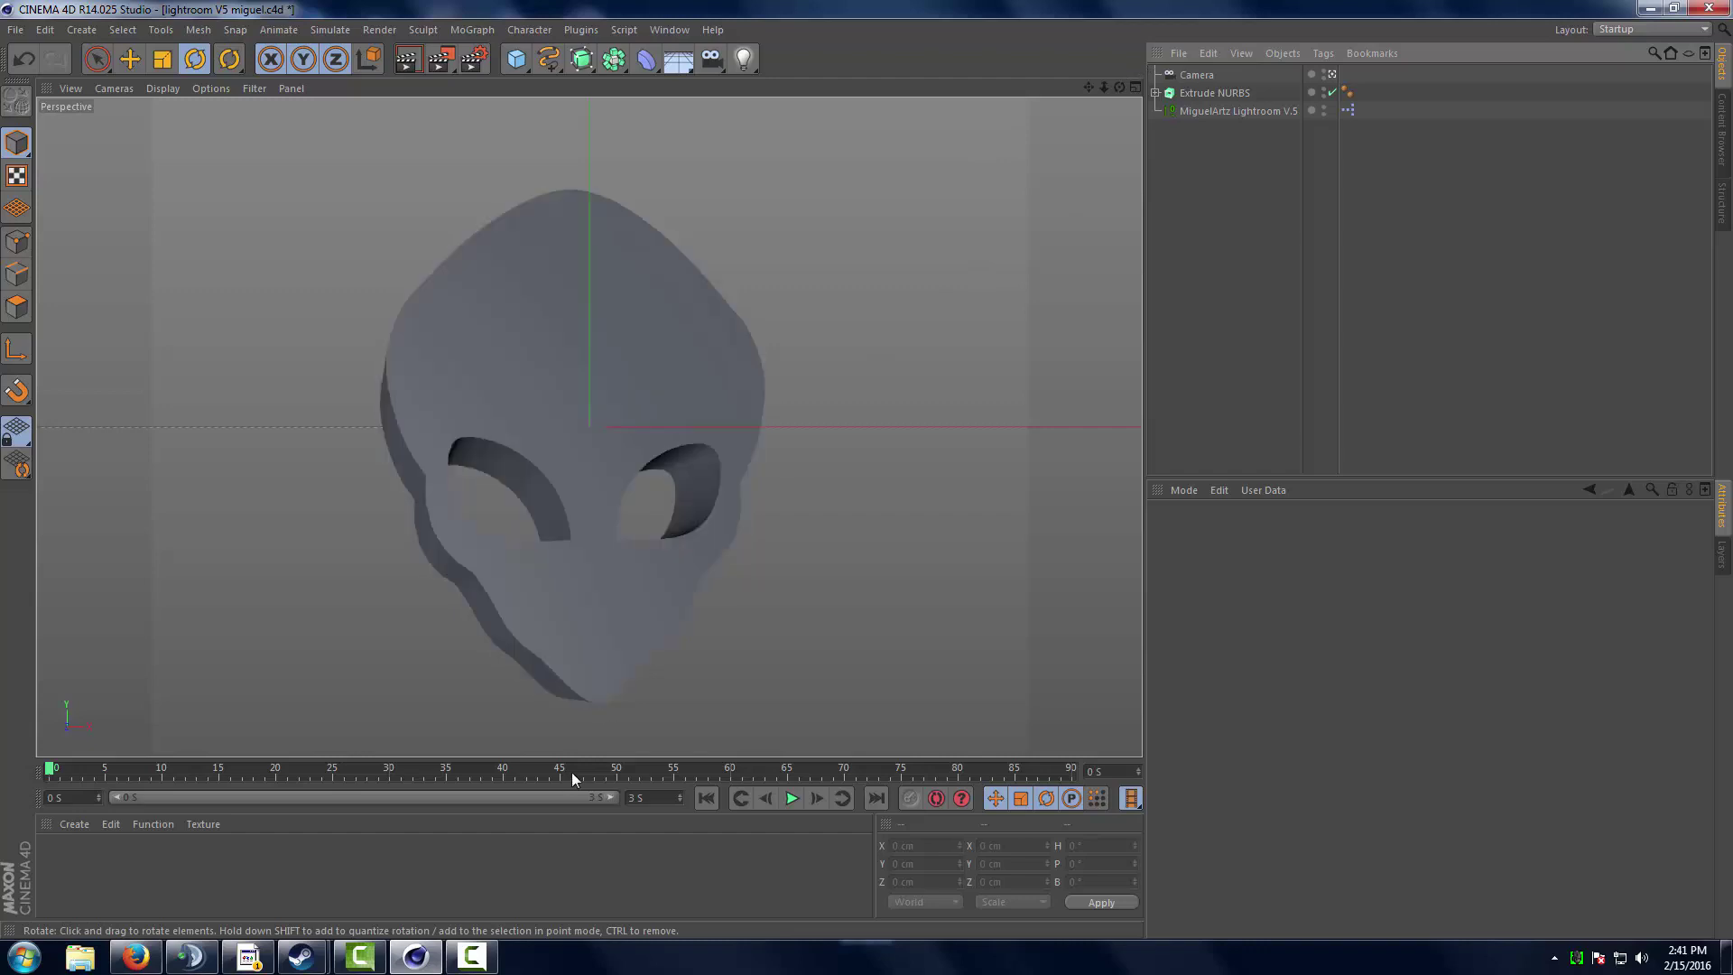
Create a dark grey material (RGB 36, 36, 36) without specular and apply it to the extruded logo.
double_click(563, 870)
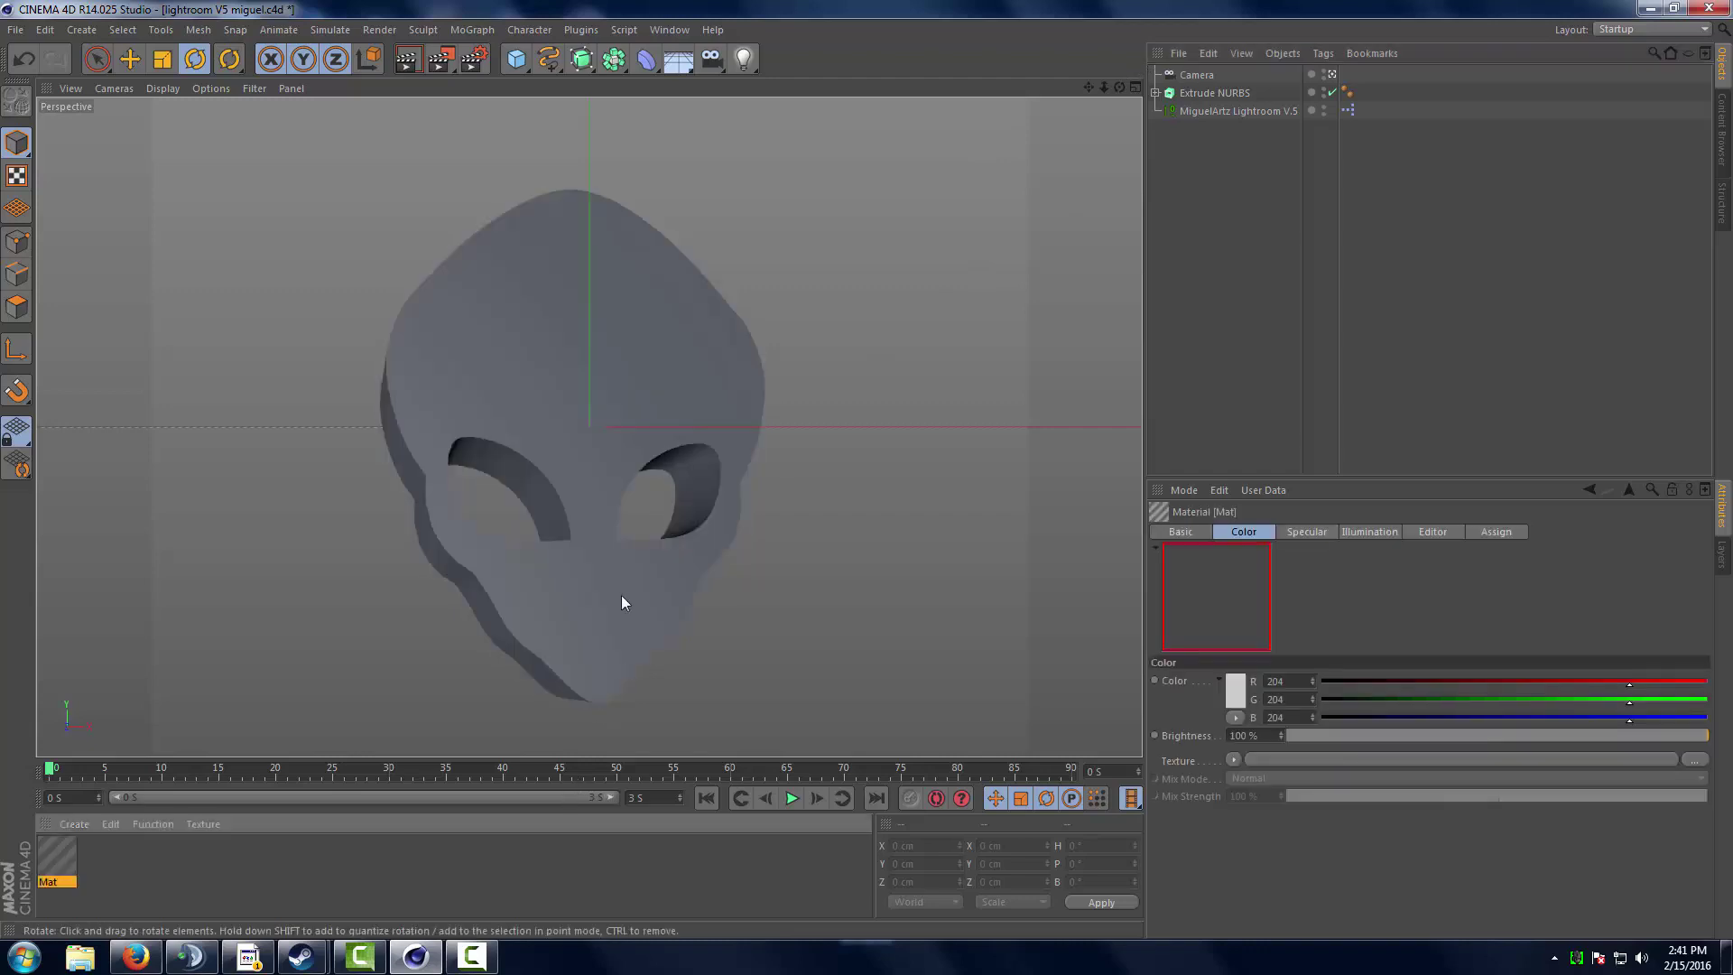
double_click(63, 867)
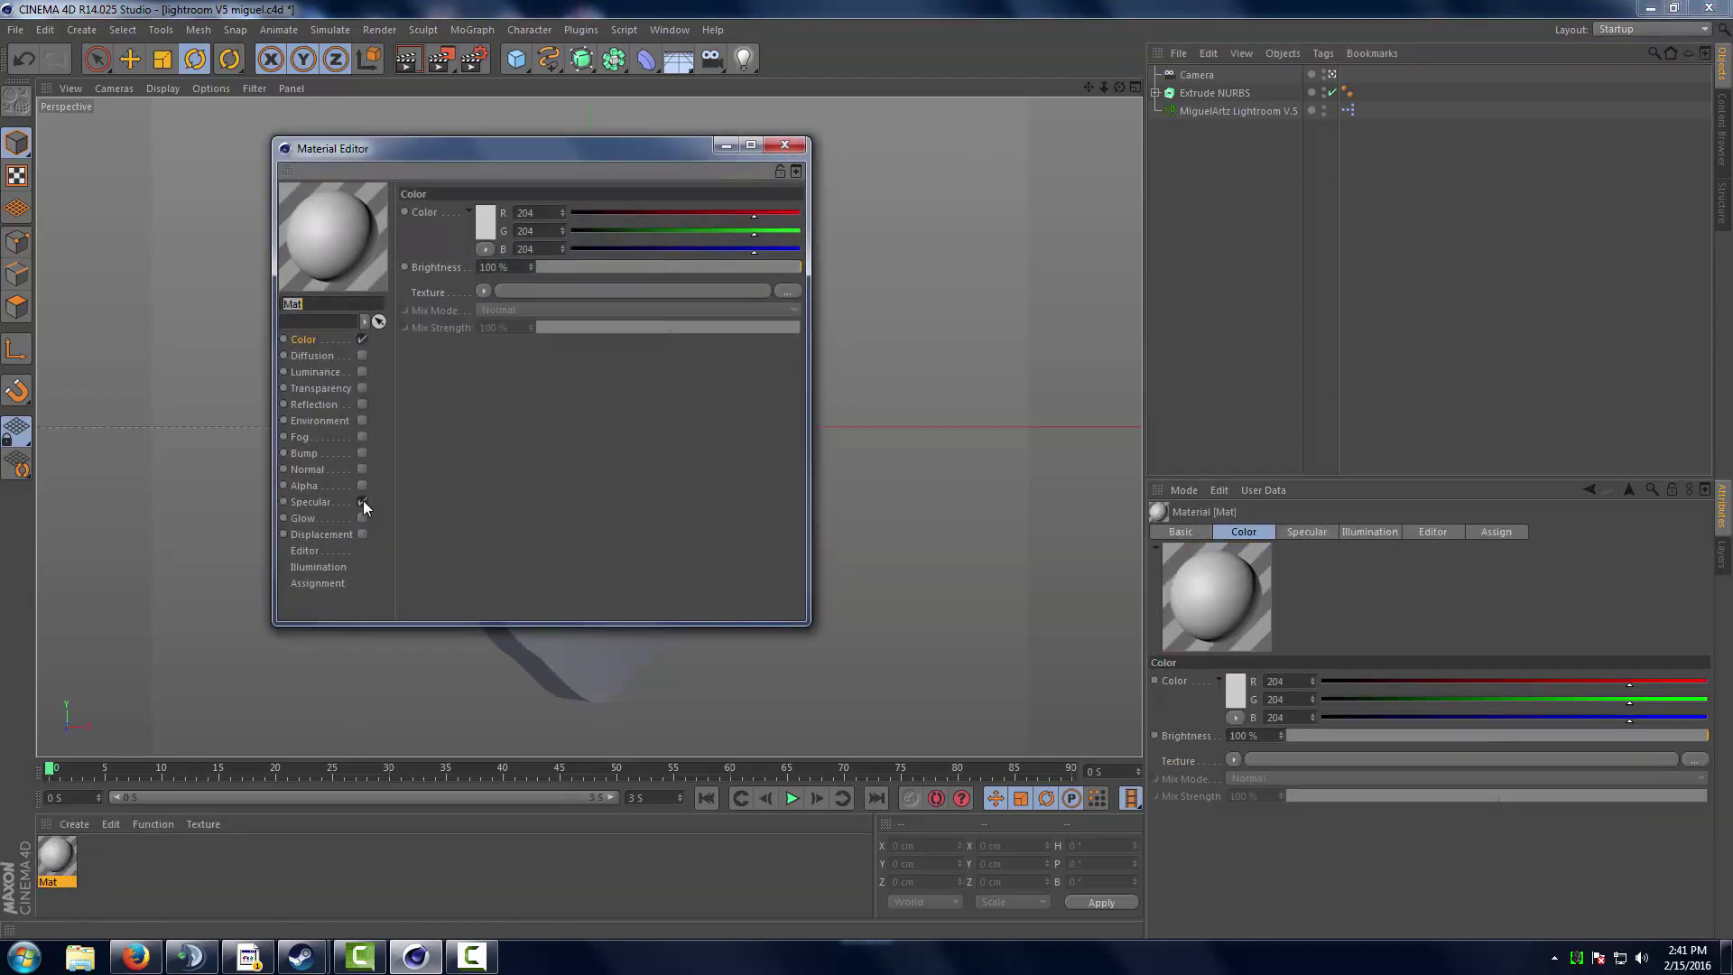
click(362, 502)
click(488, 223)
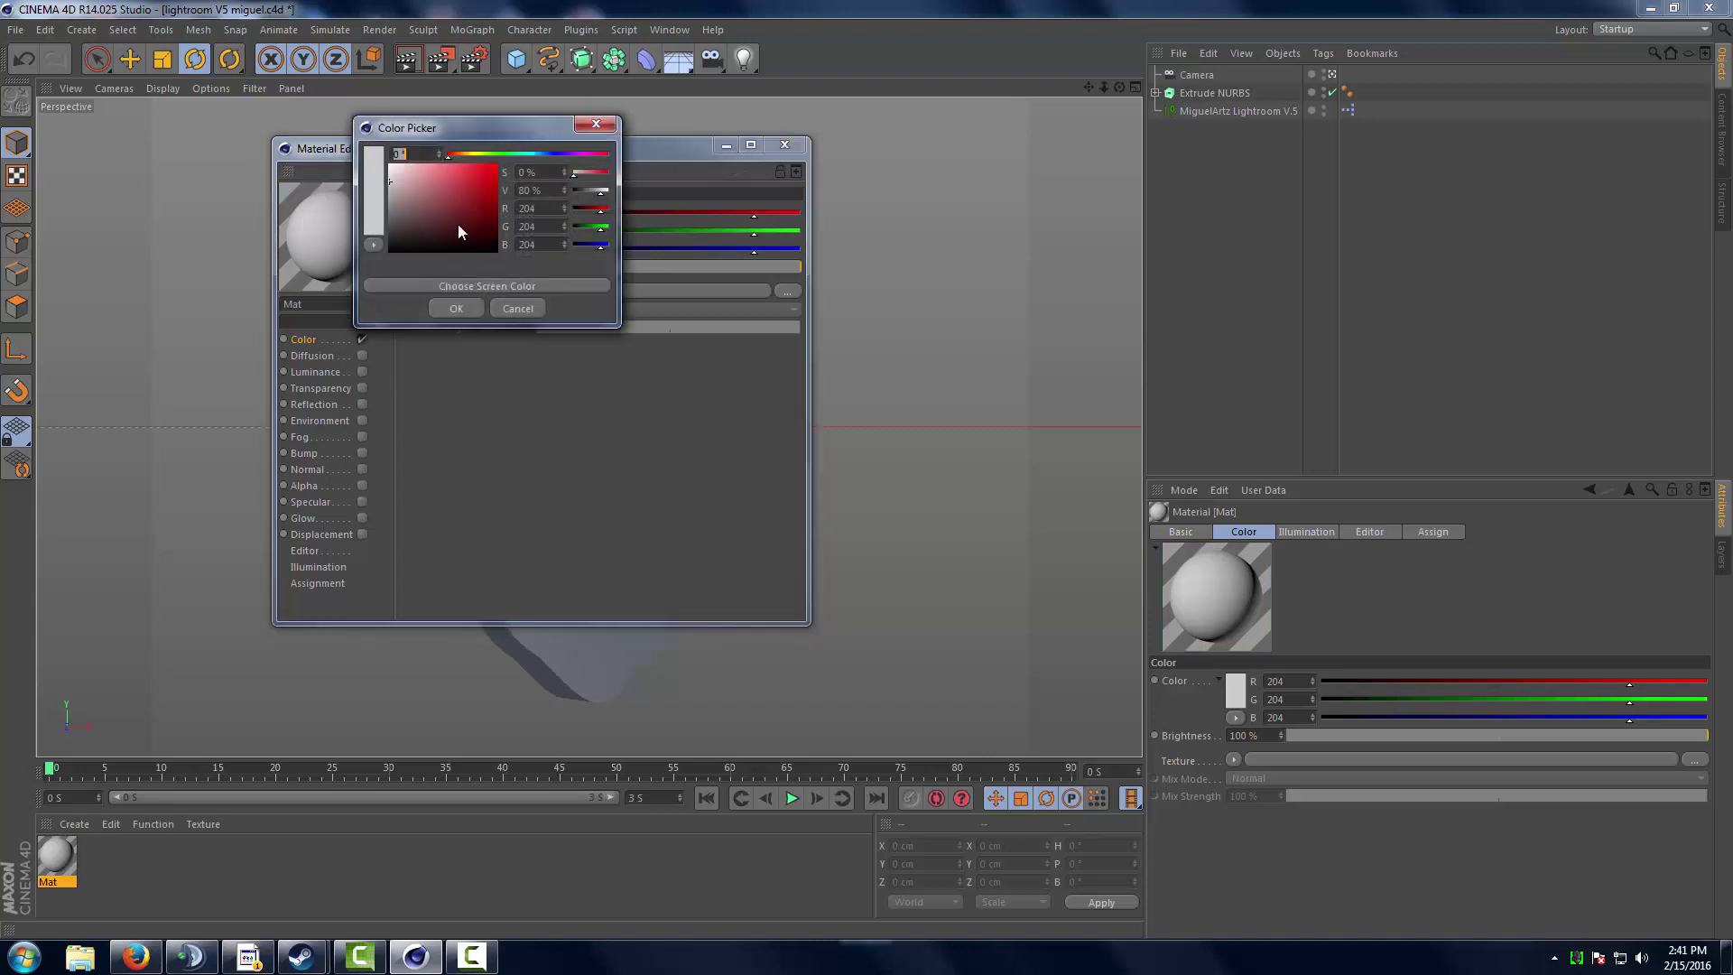
drag(457, 224, 370, 237)
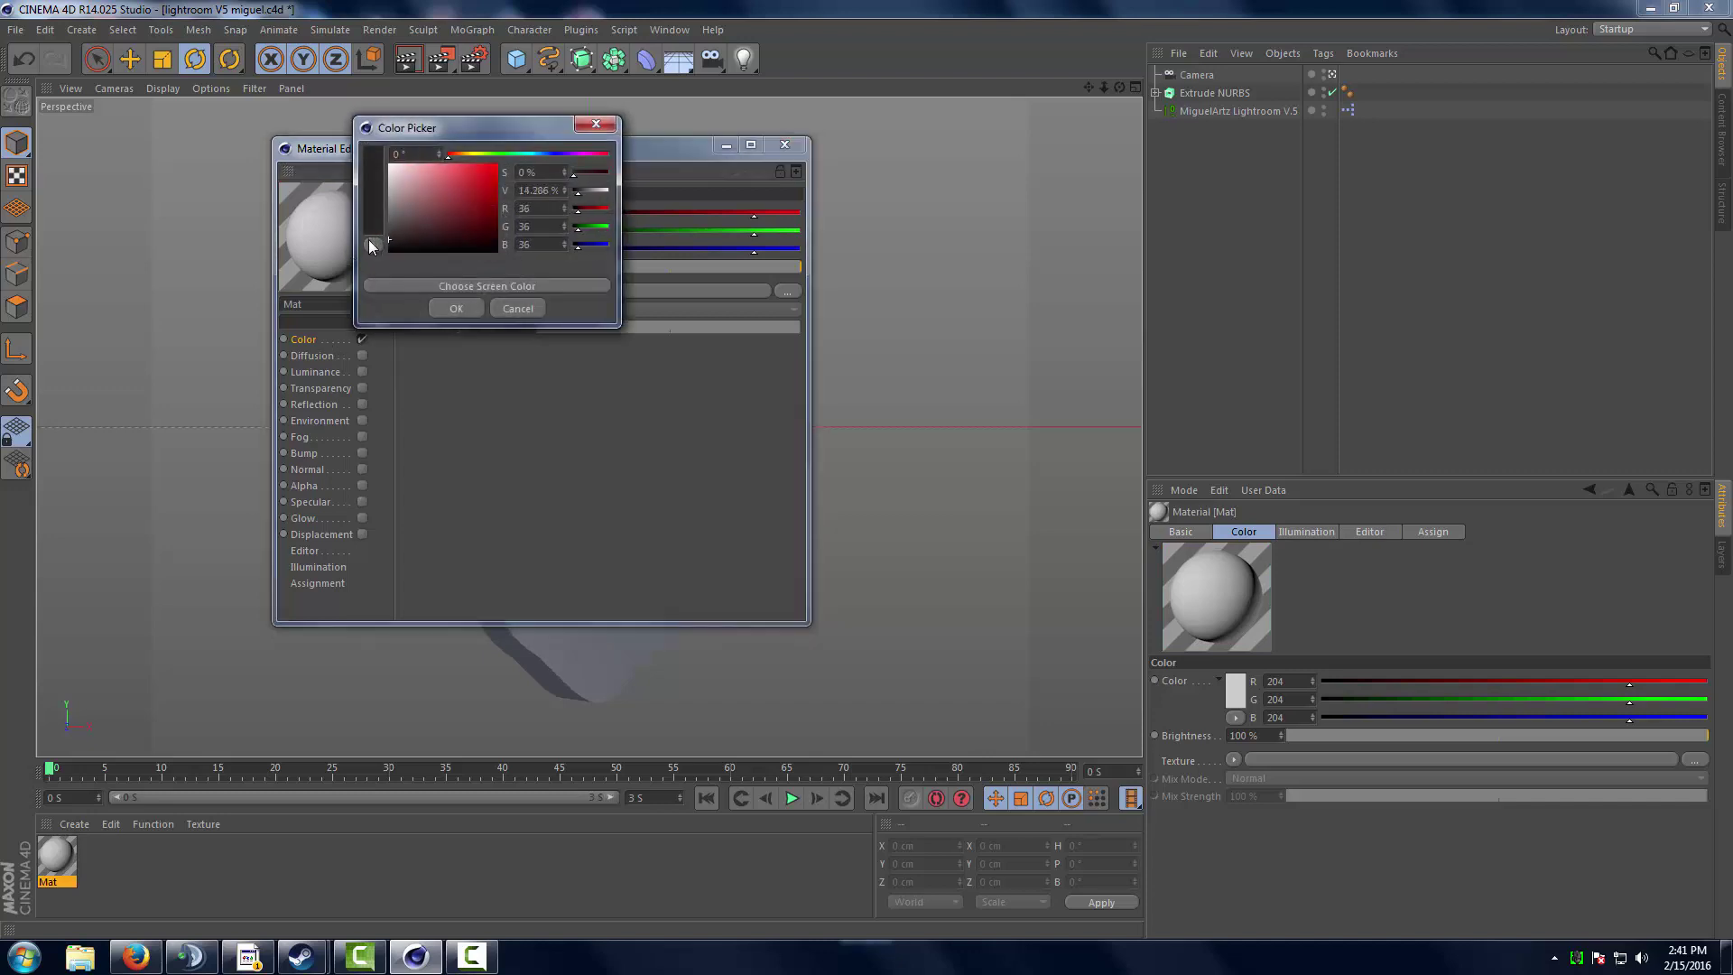
click(446, 307)
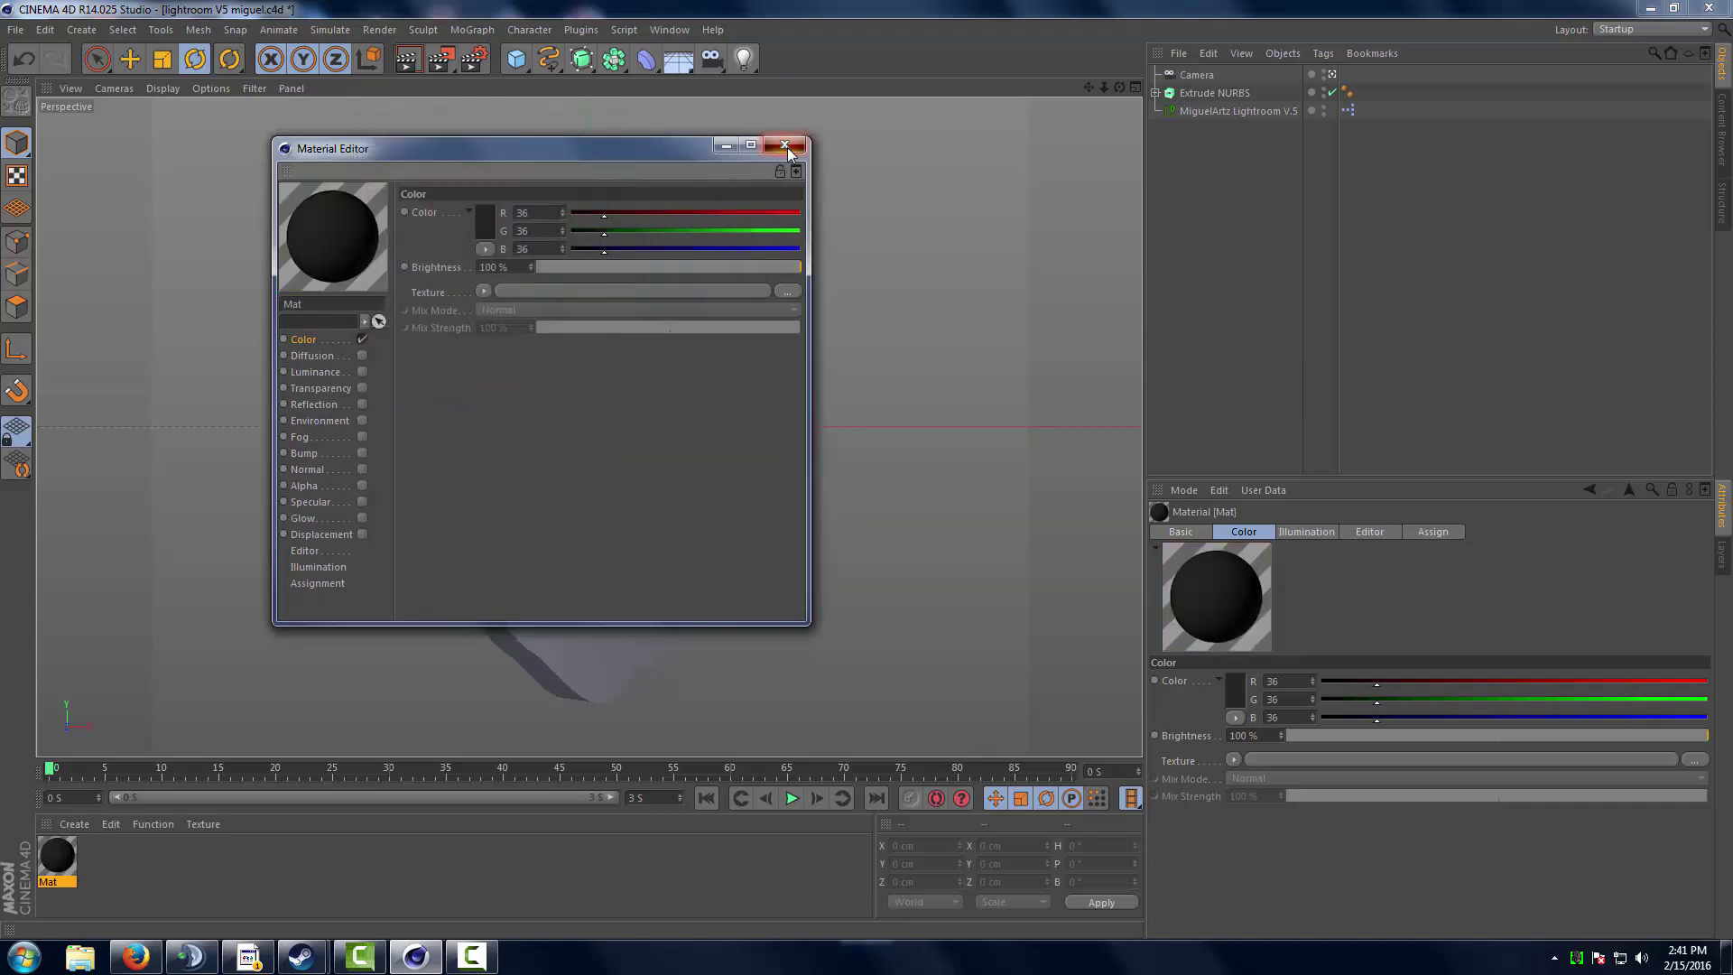
click(785, 145)
drag(58, 851, 691, 586)
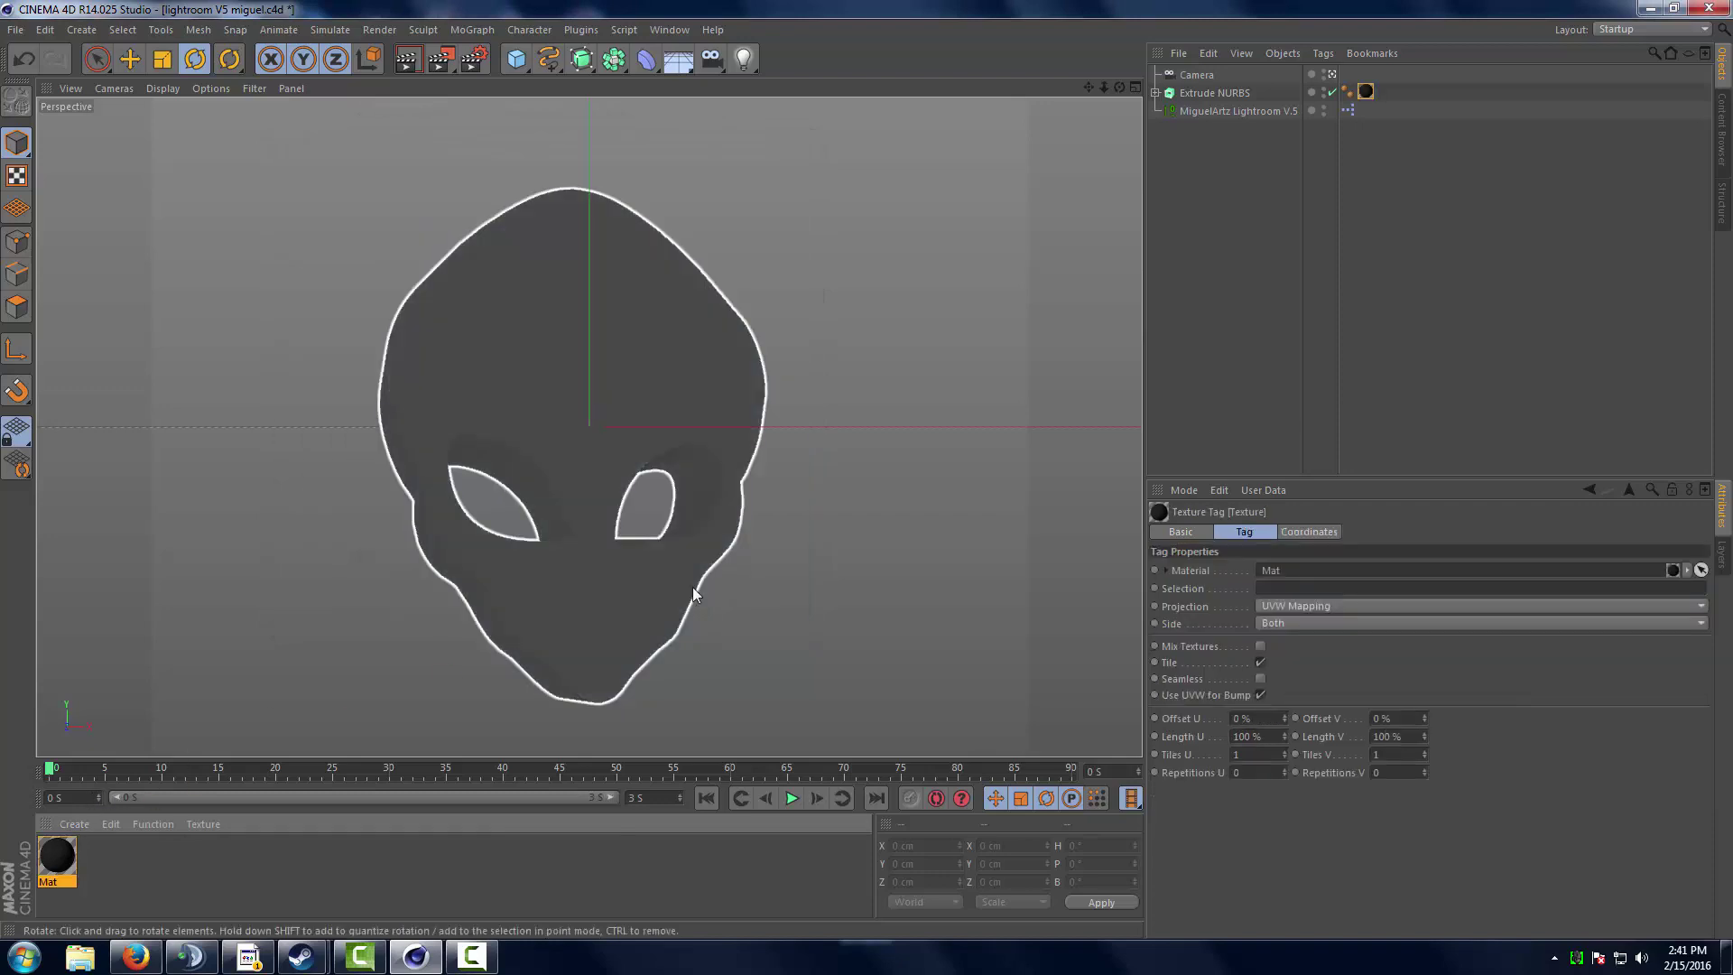
Duplicate the Extrude NURBS object and place the copy between the Camera and the original in the object list.
click(1205, 93)
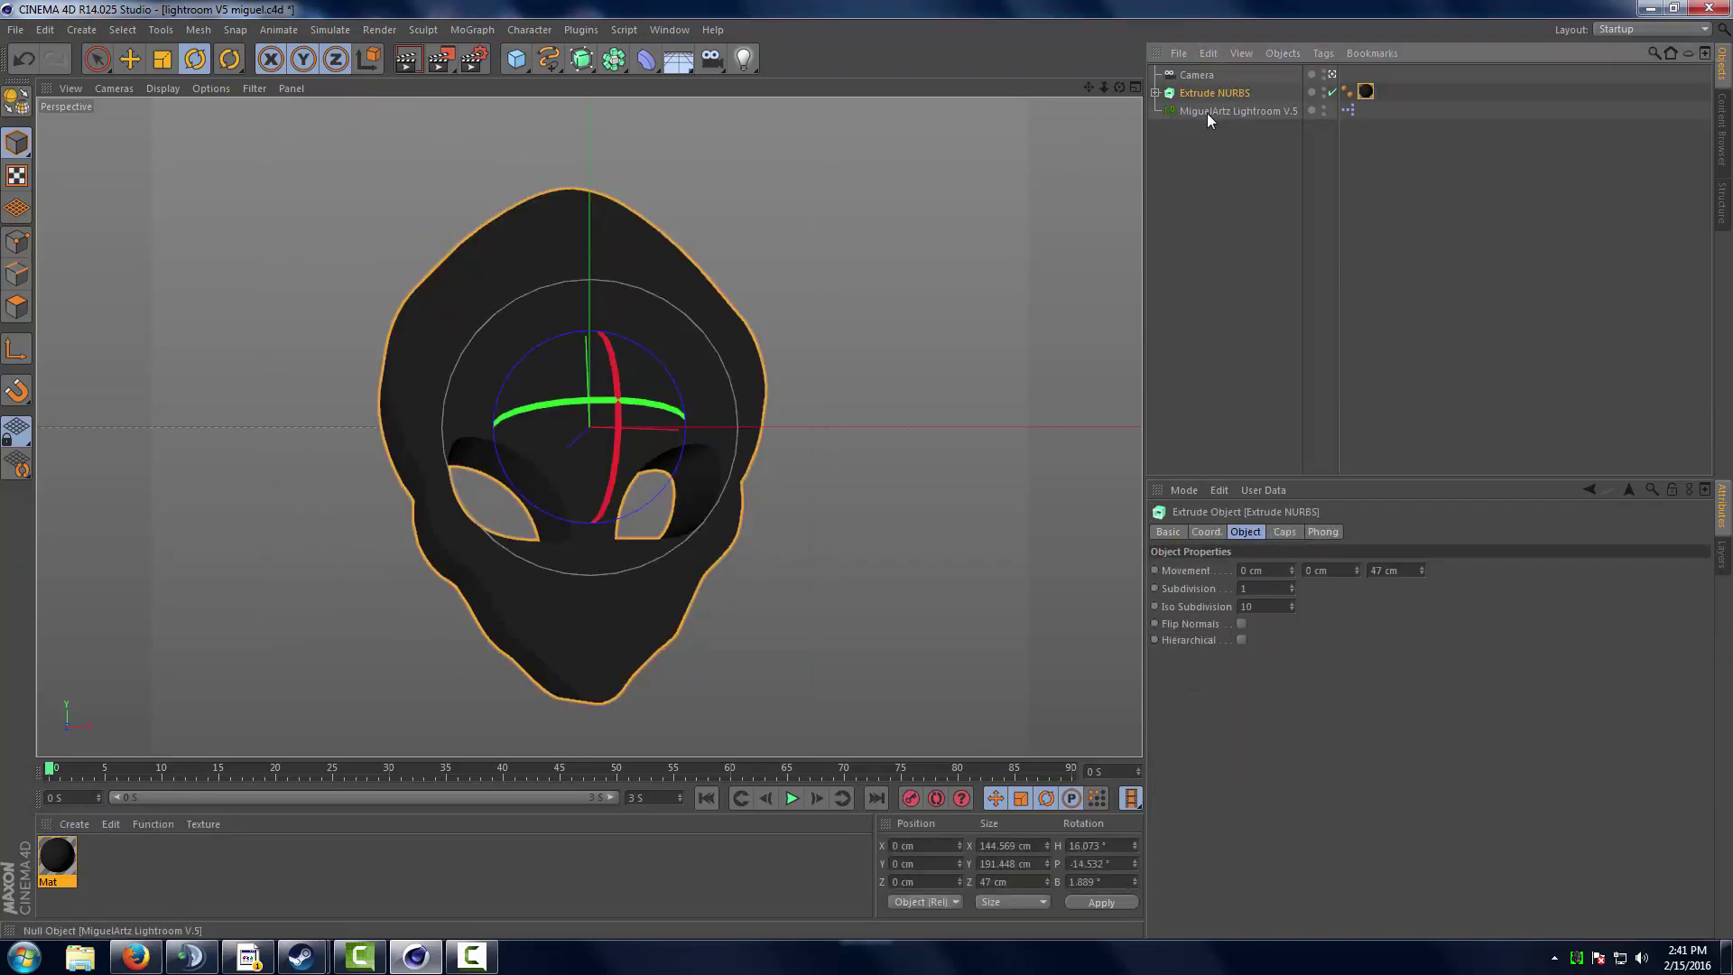
click(130, 58)
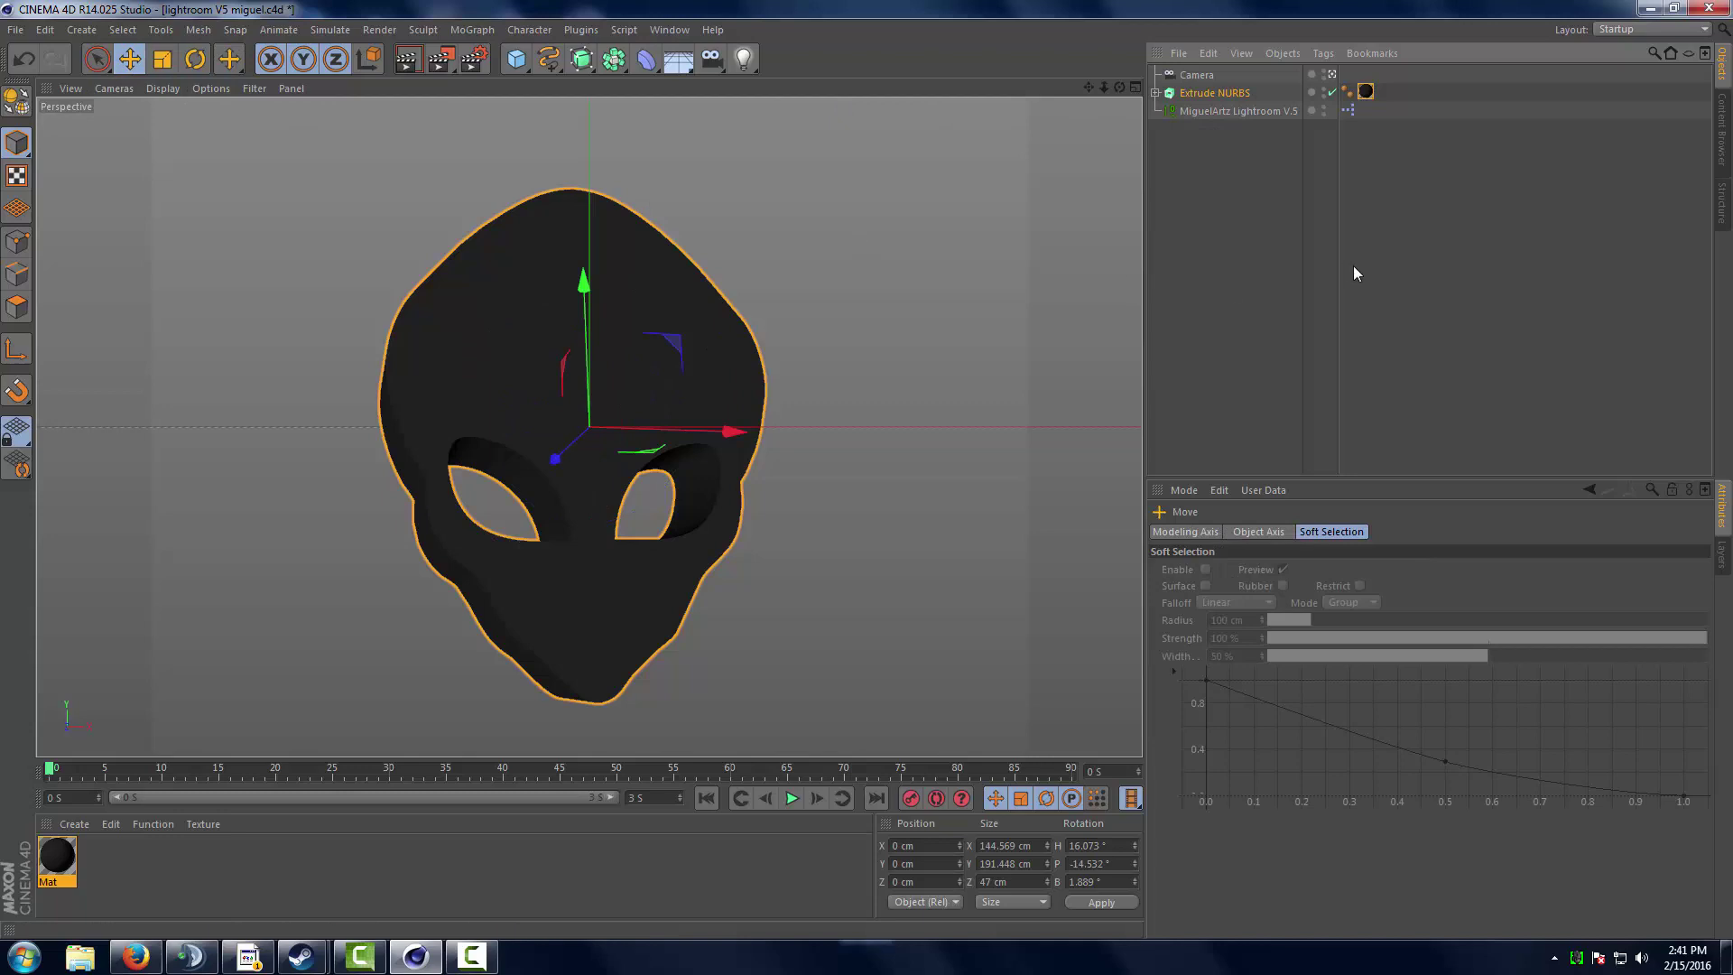
key(ctrl+c)
key(ctrl+v)
drag(1227, 75, 1220, 104)
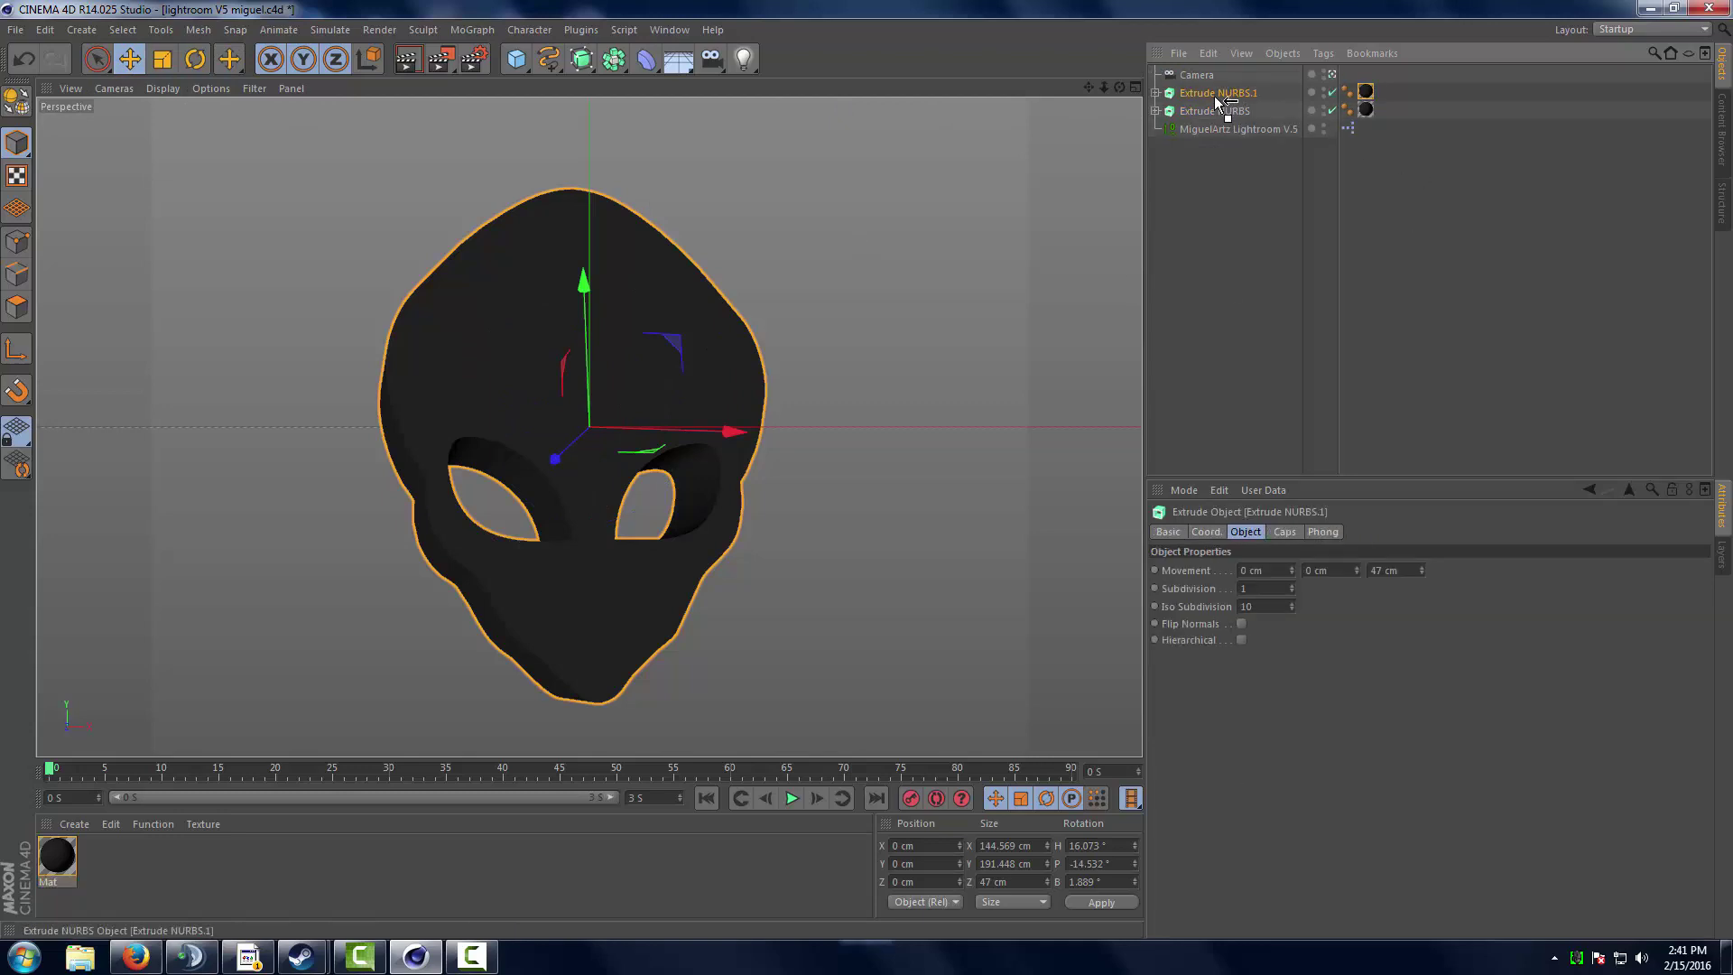
Set the copy's Z movement to 0 cm and check its flat face with the original extrusion temporarily hidden.
click(1410, 571)
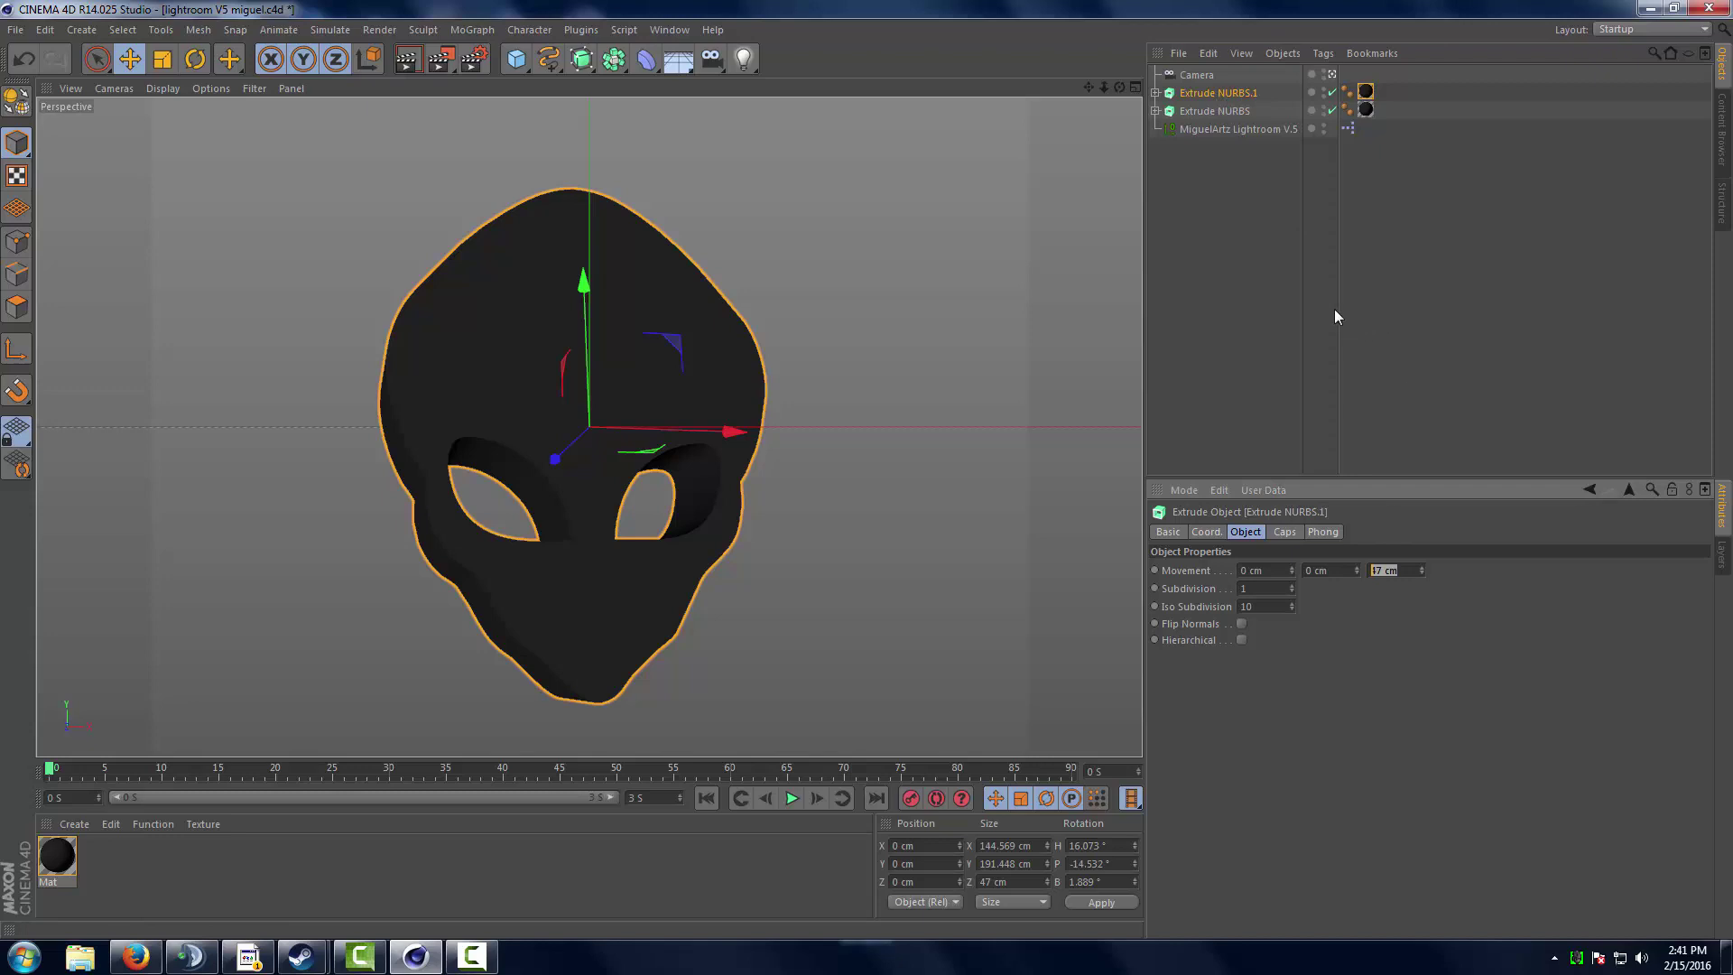
click(1233, 254)
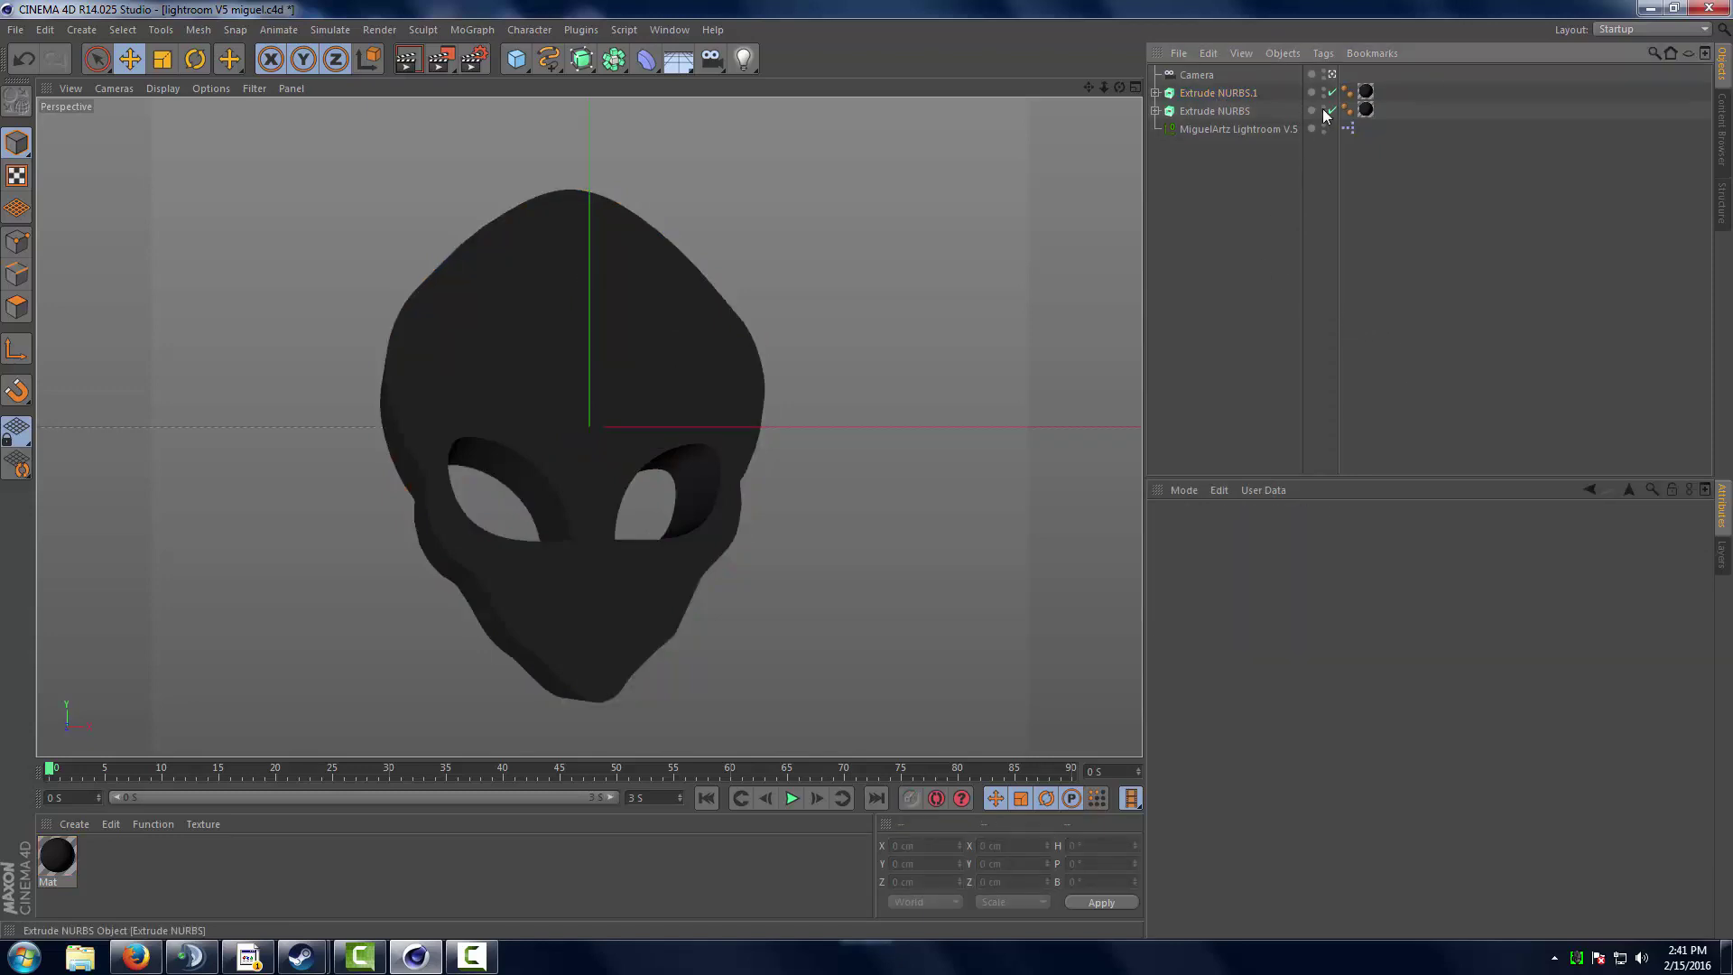
click(1331, 111)
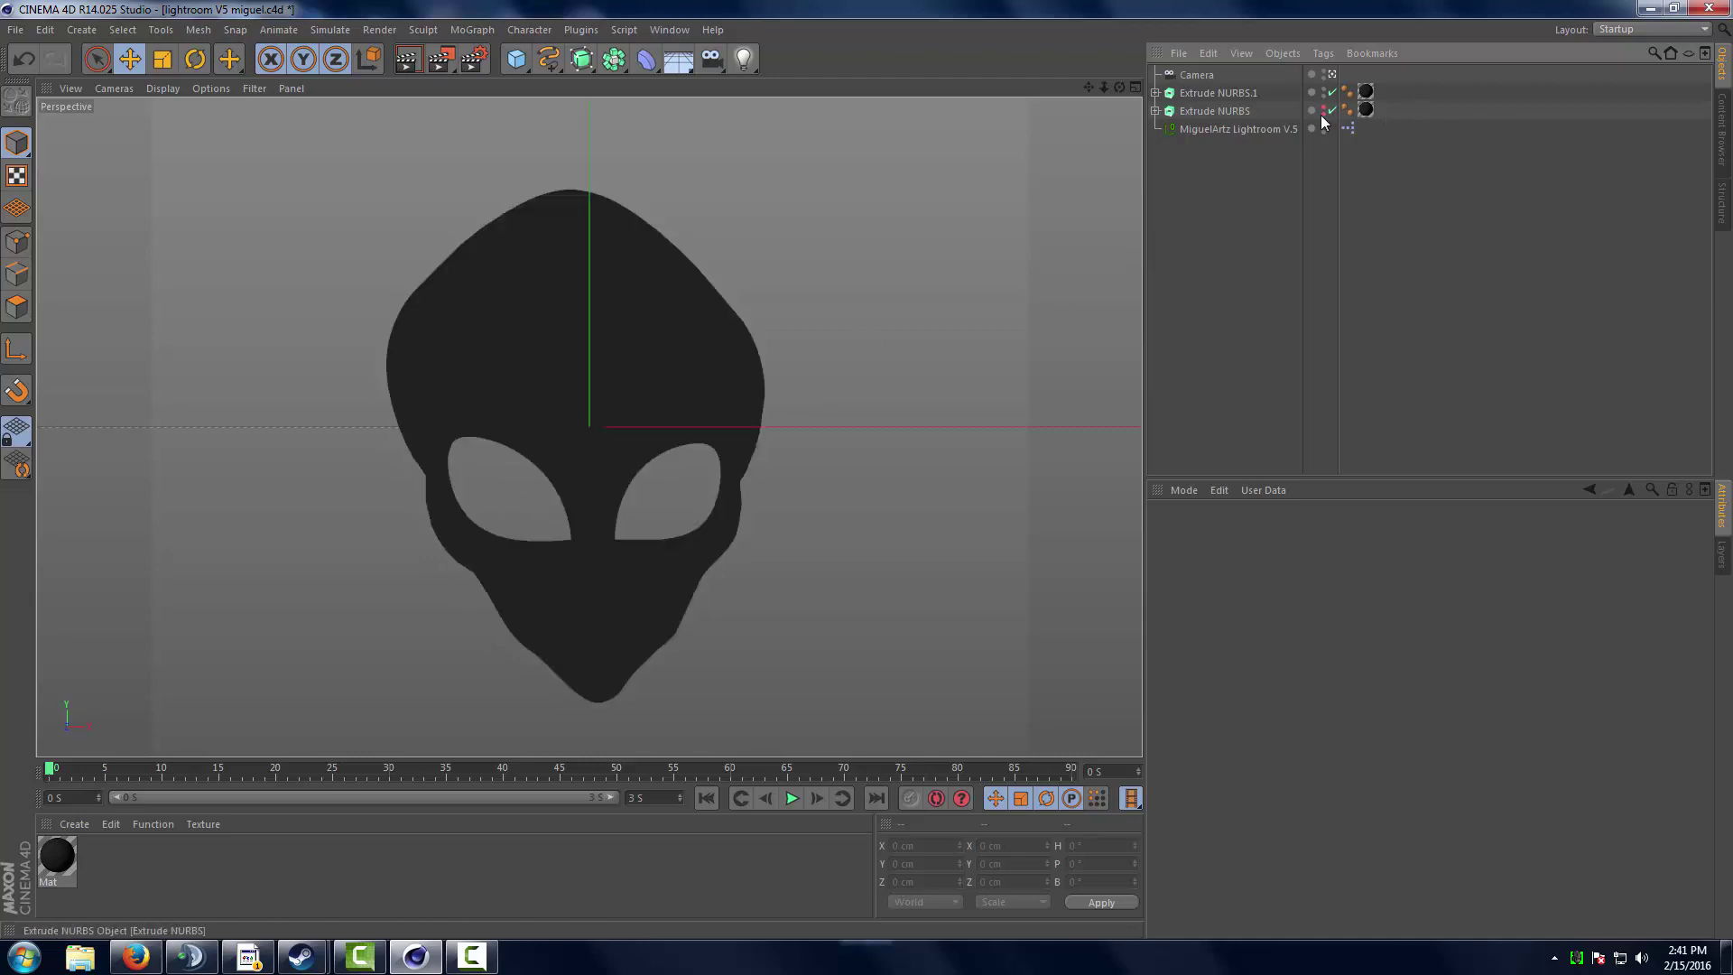
click(1323, 109)
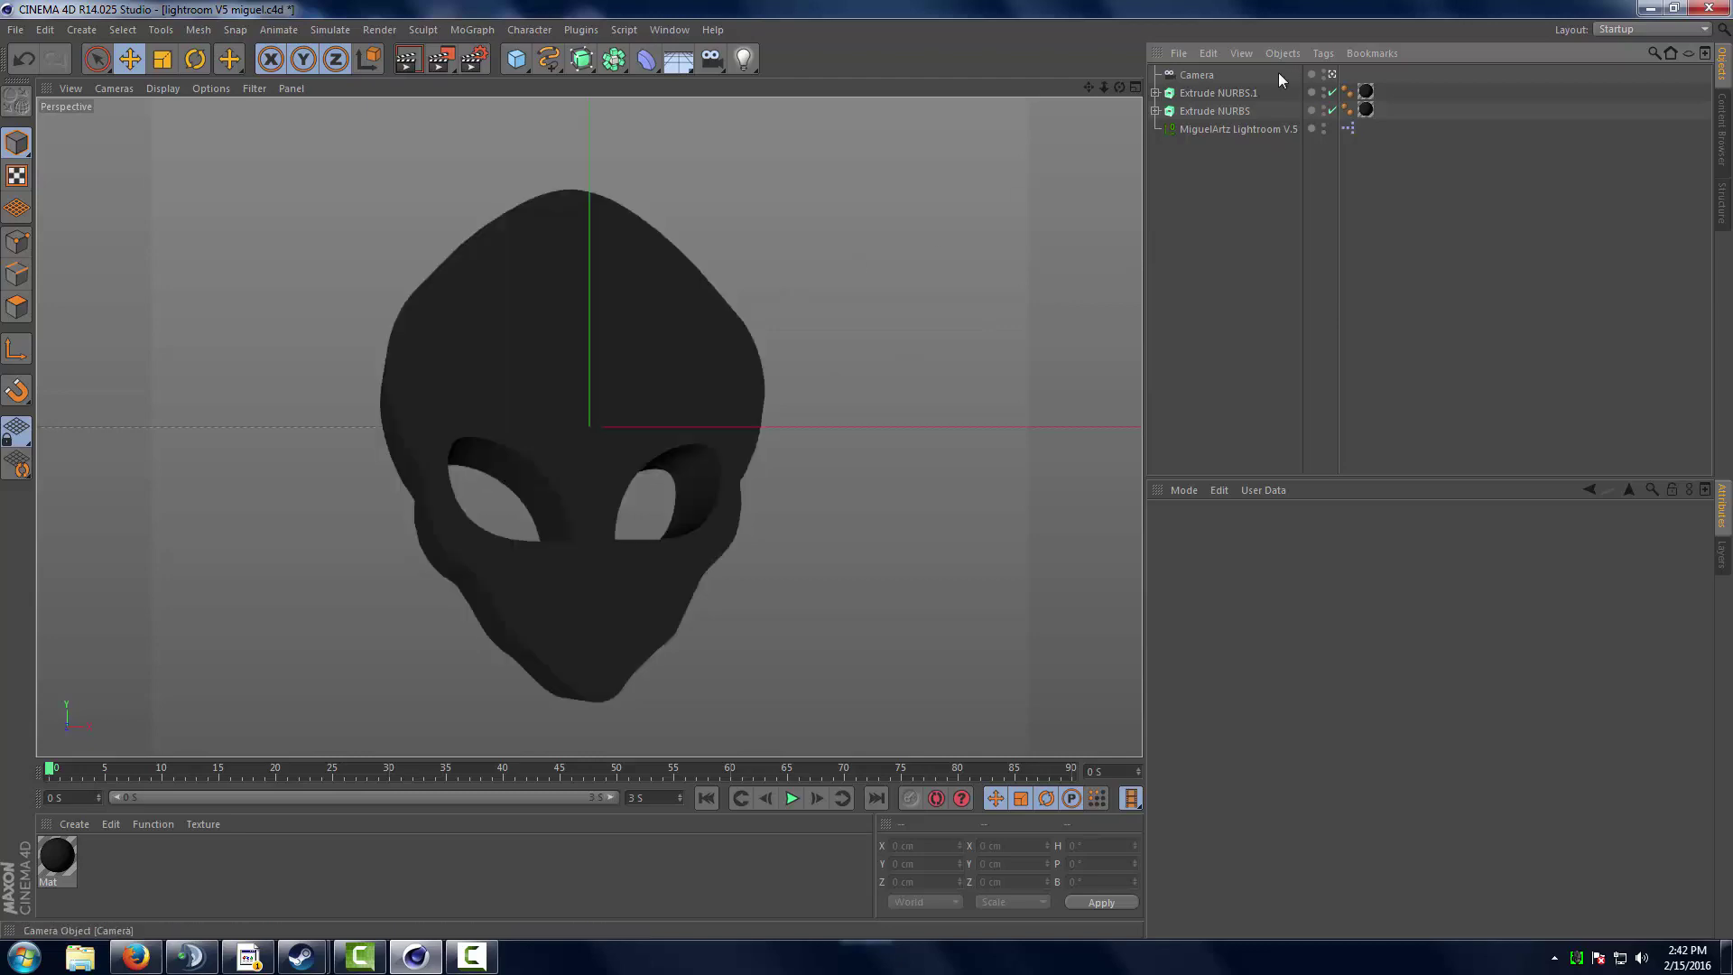
Duplicate the flat front copy of the alien logo, Extrude NURBS.1.
click(1217, 94)
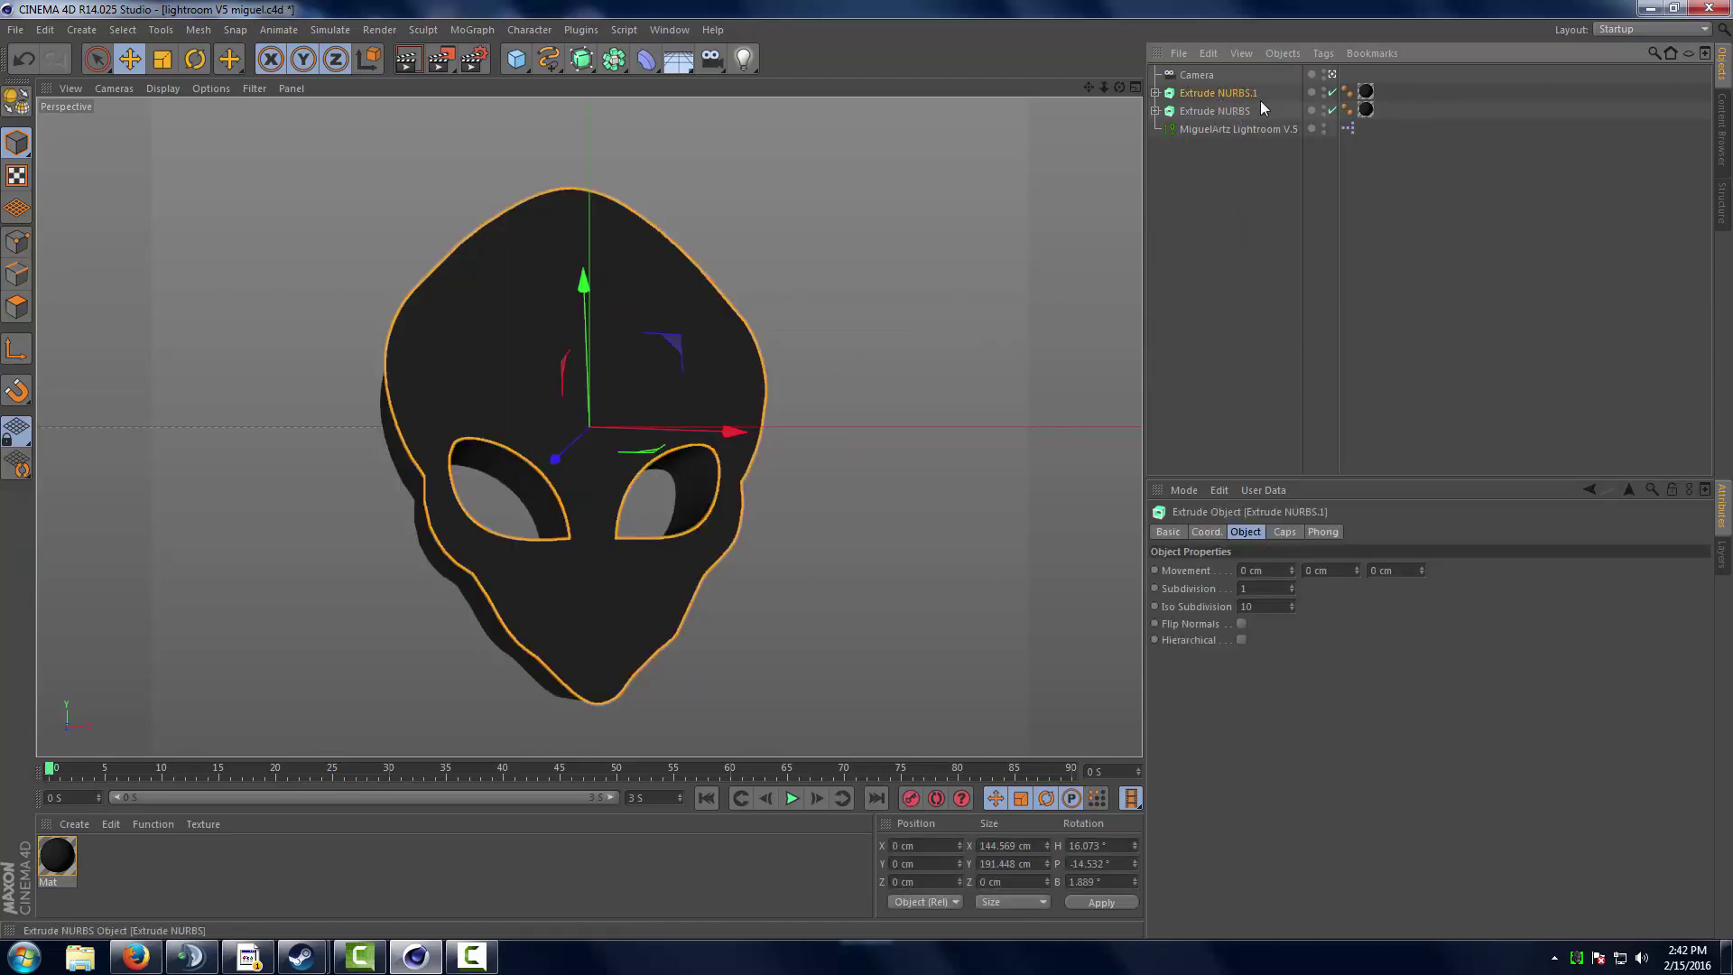
key(ctrl+v)
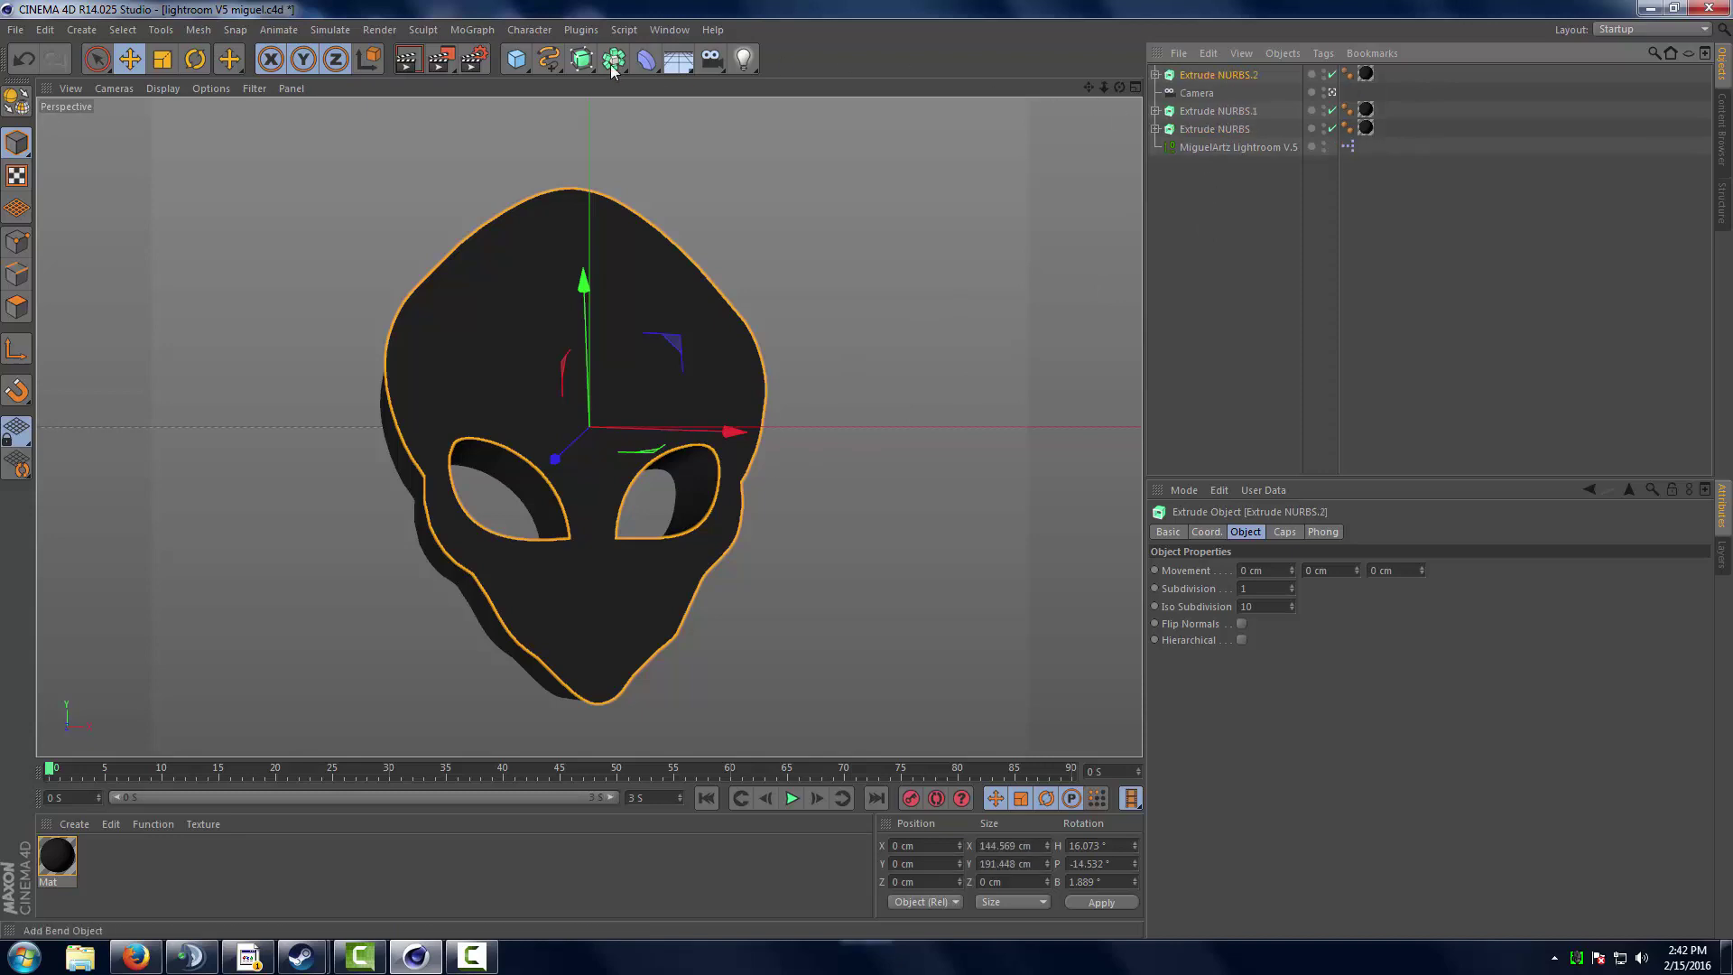
Wrap Extrude NURBS.2 in an Atom Array with 1 cm cylinder and sphere radii, and place it below the Camera in the object list.
click(613, 67)
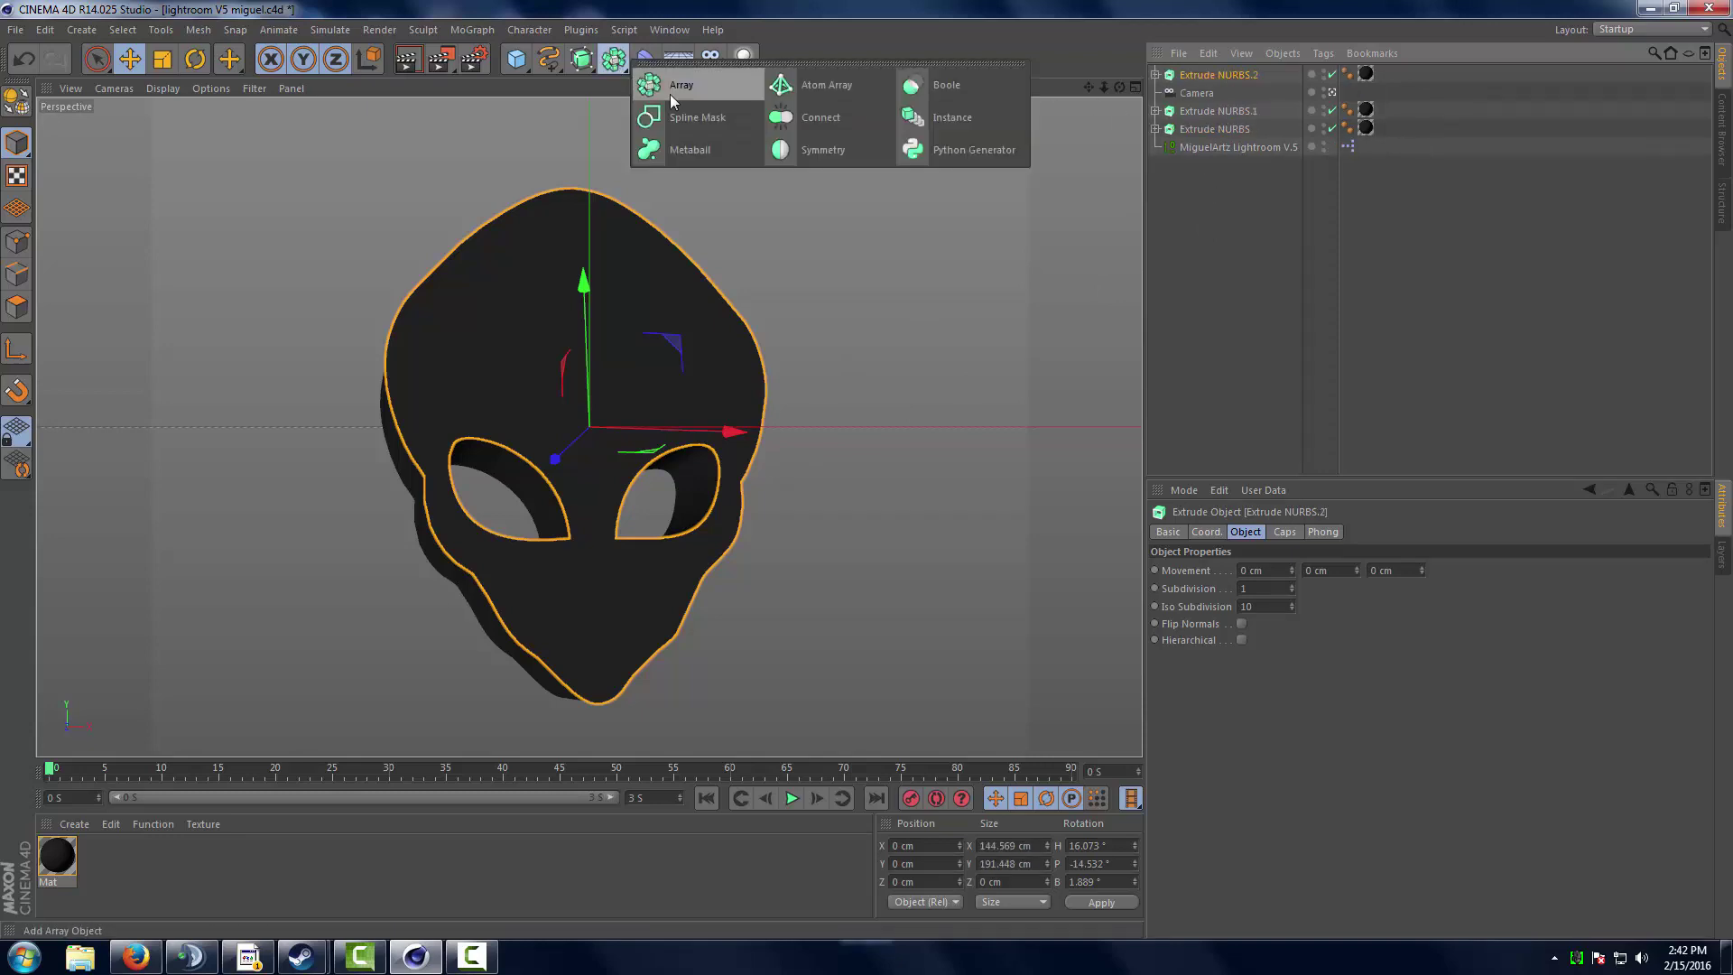
click(827, 87)
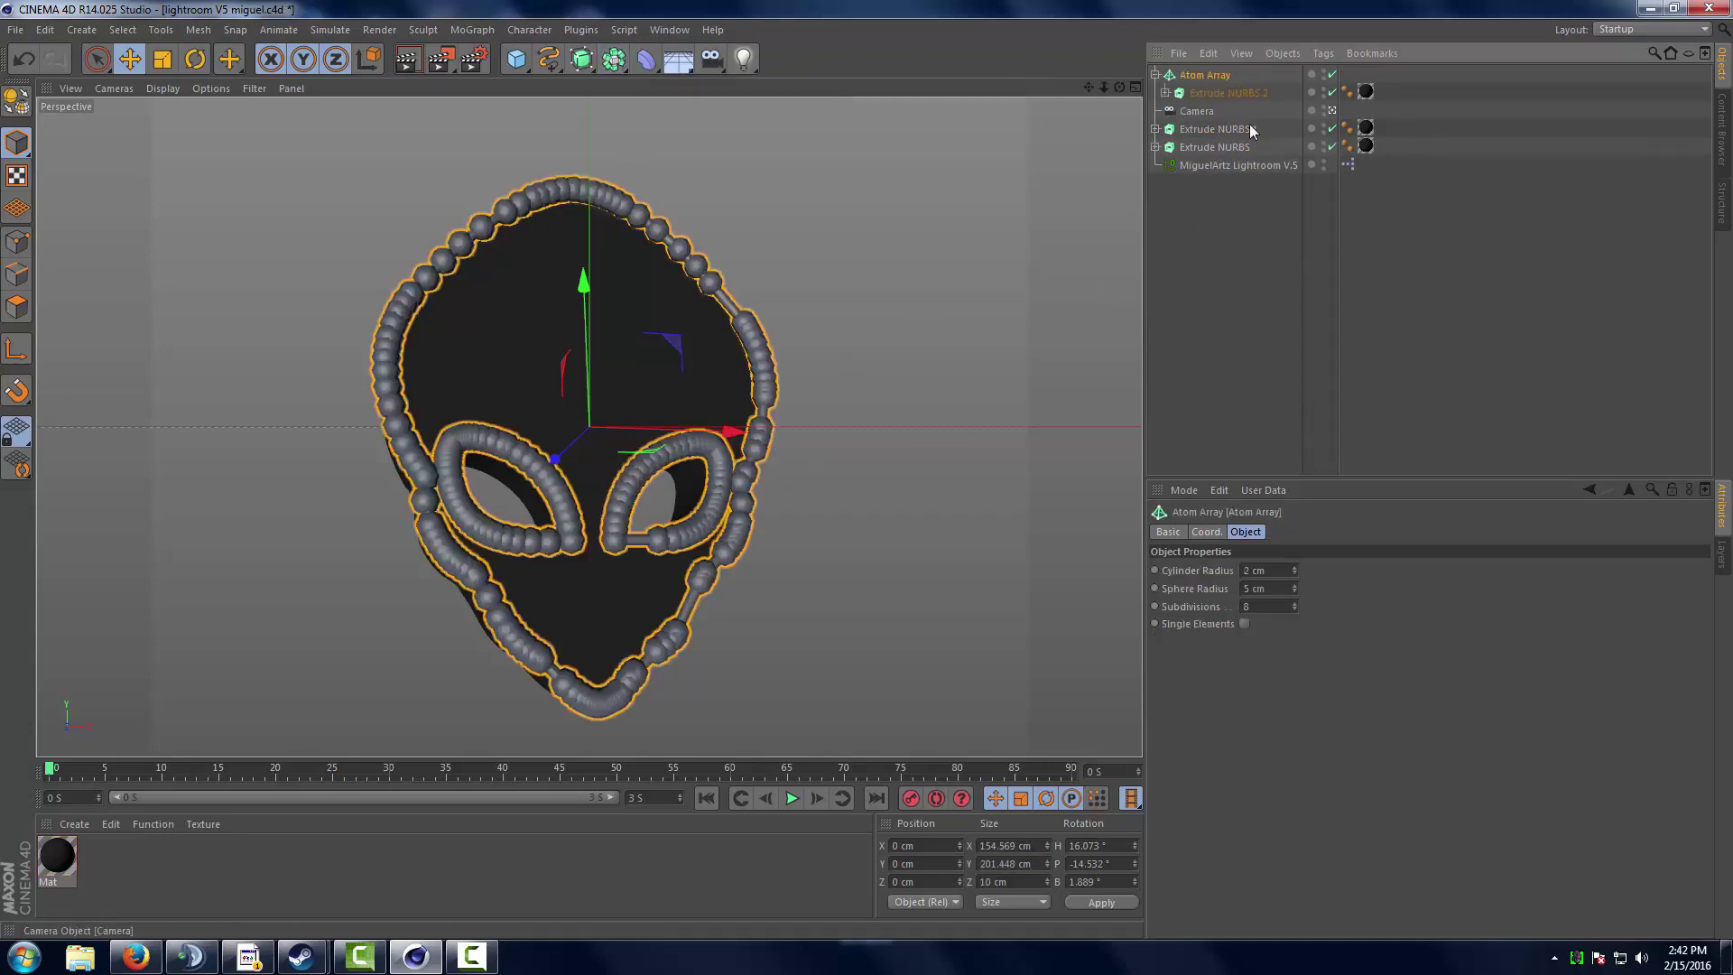
click(1155, 75)
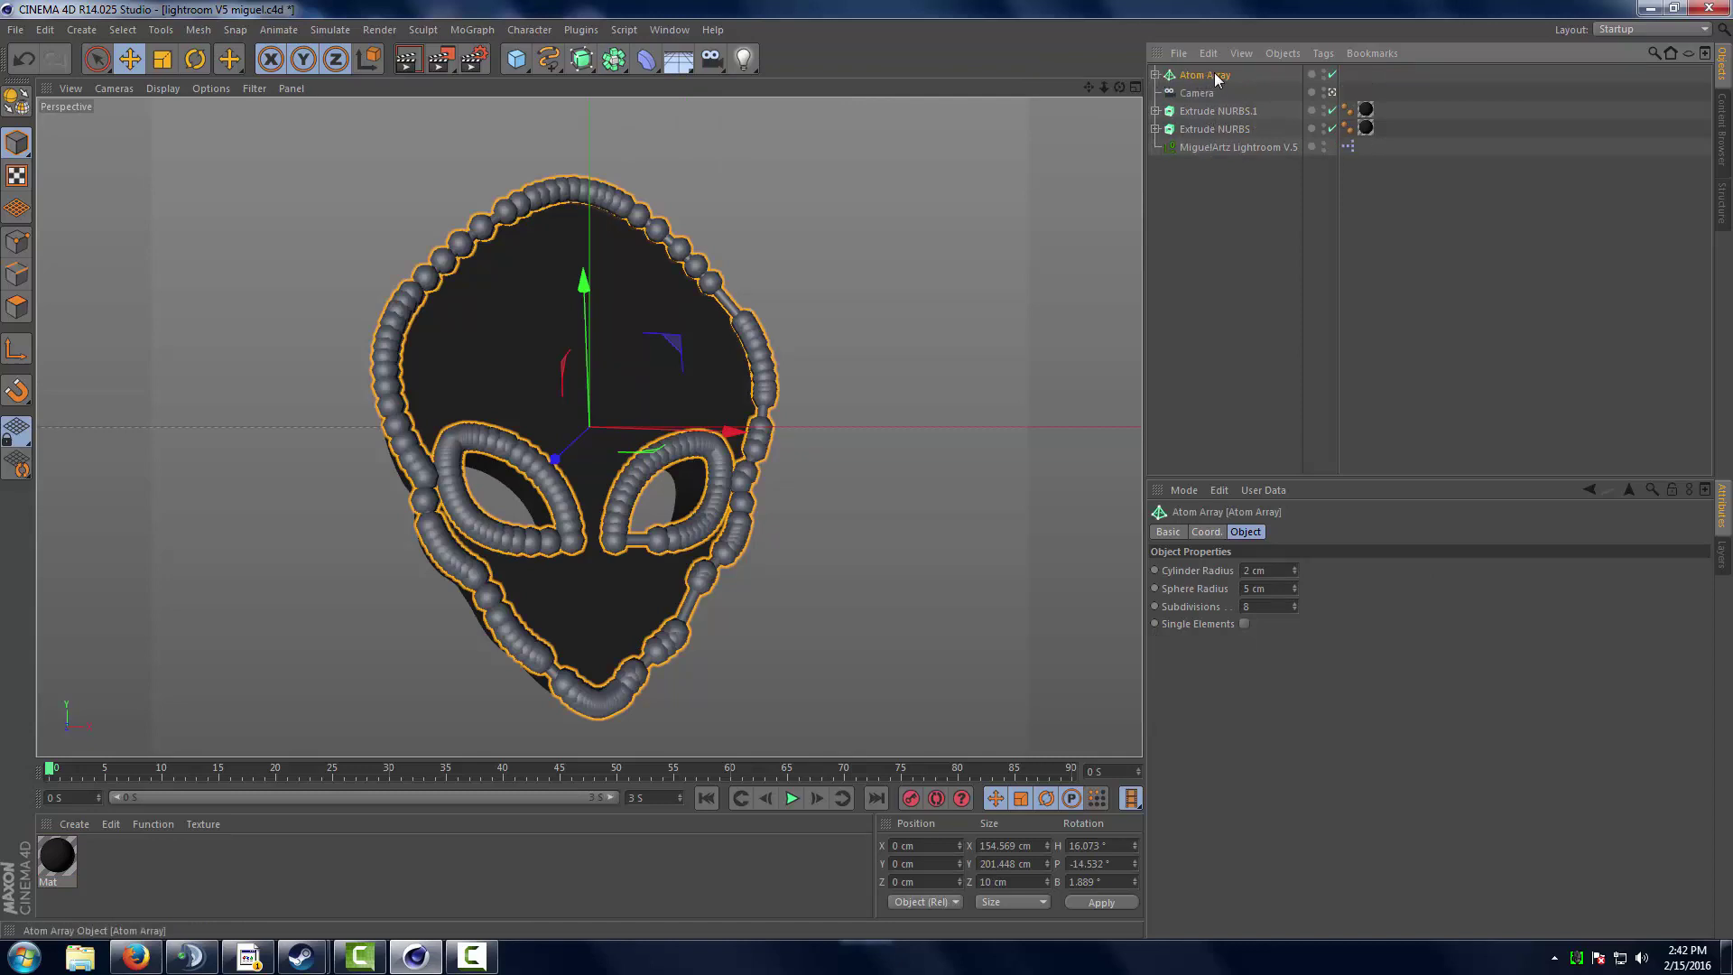
click(1260, 587)
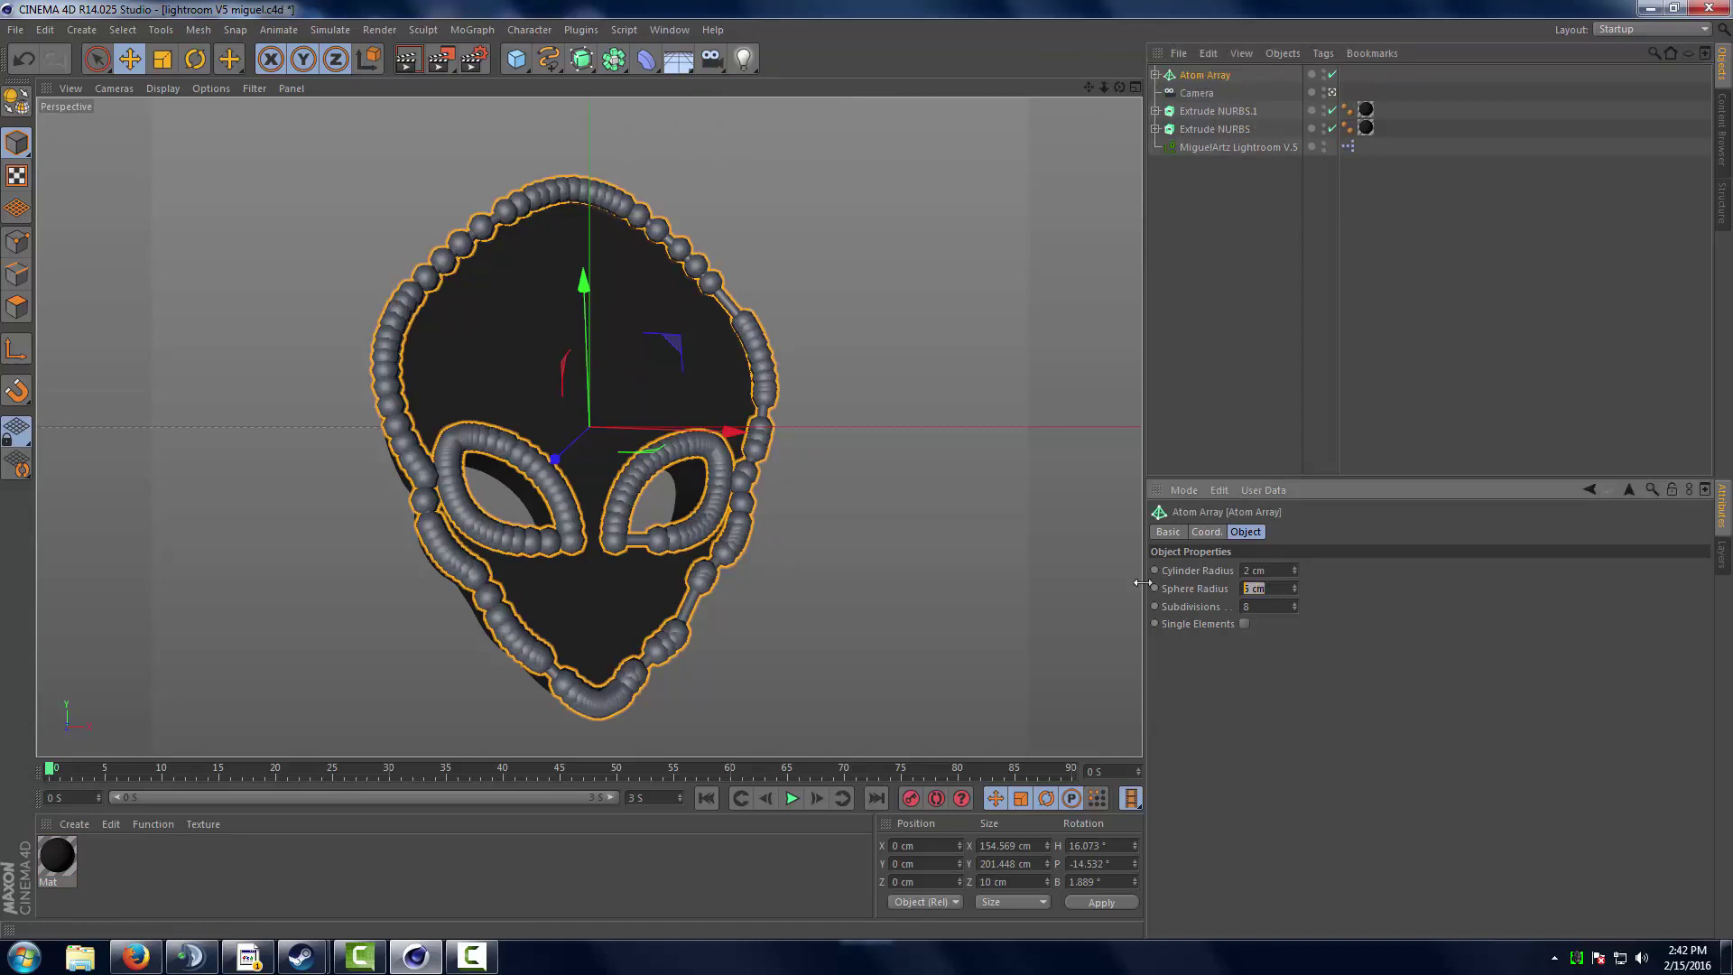
key(Return)
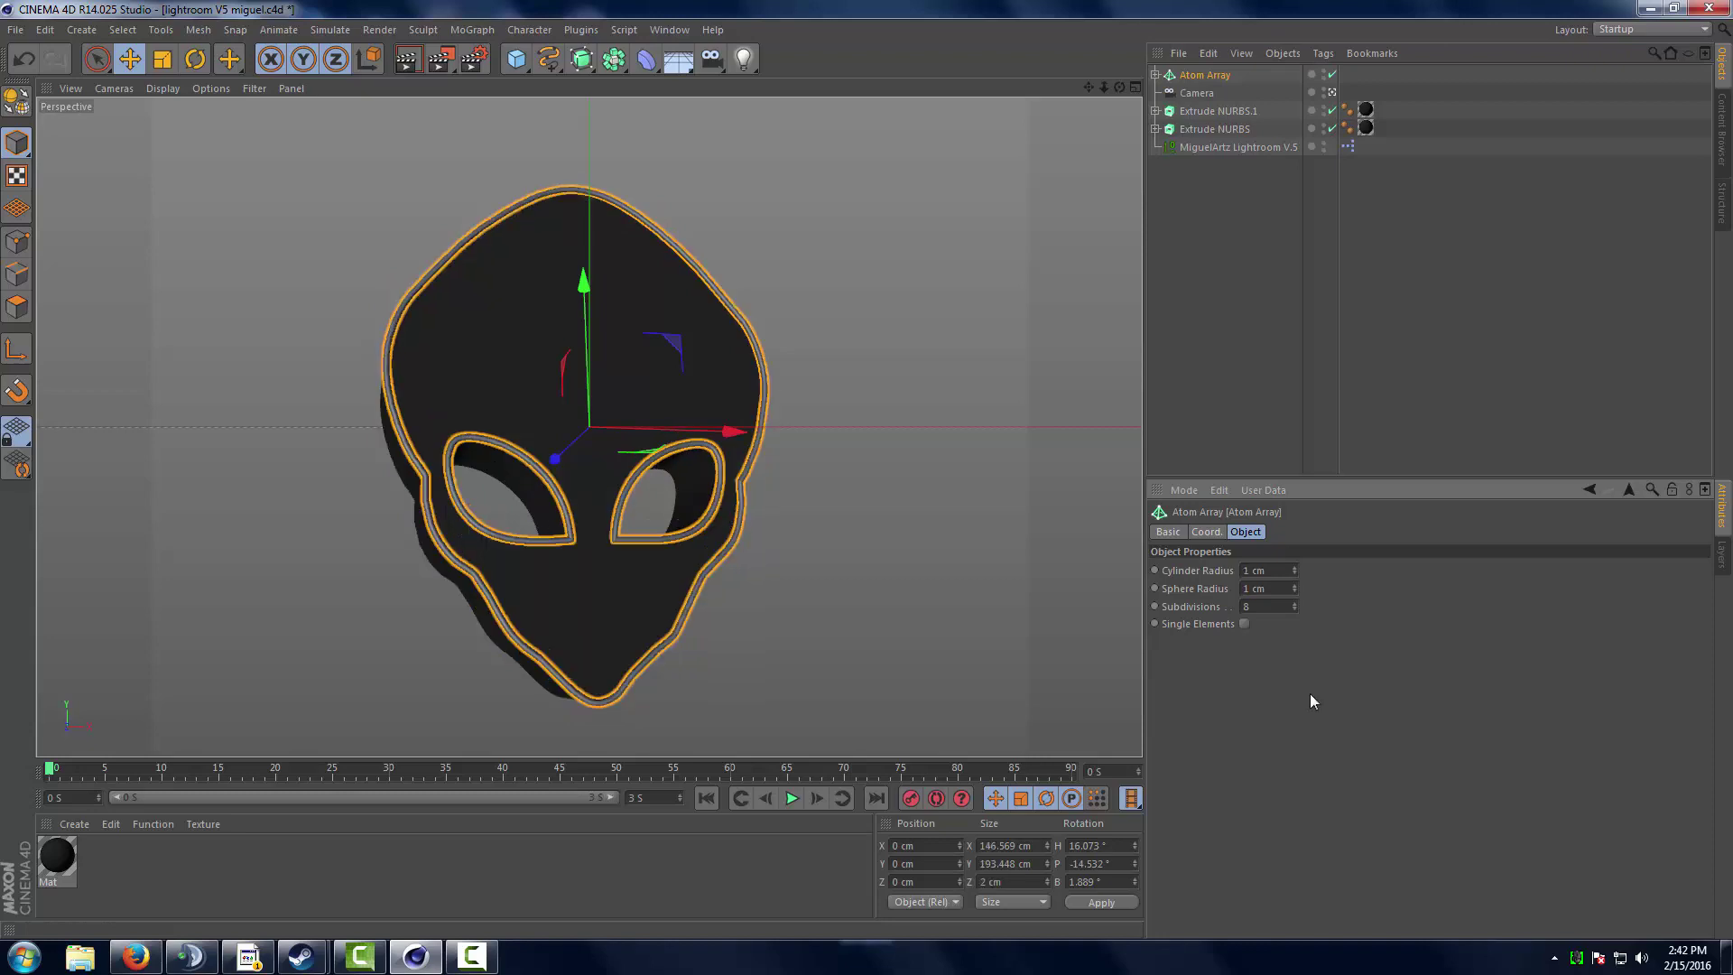
click(1212, 310)
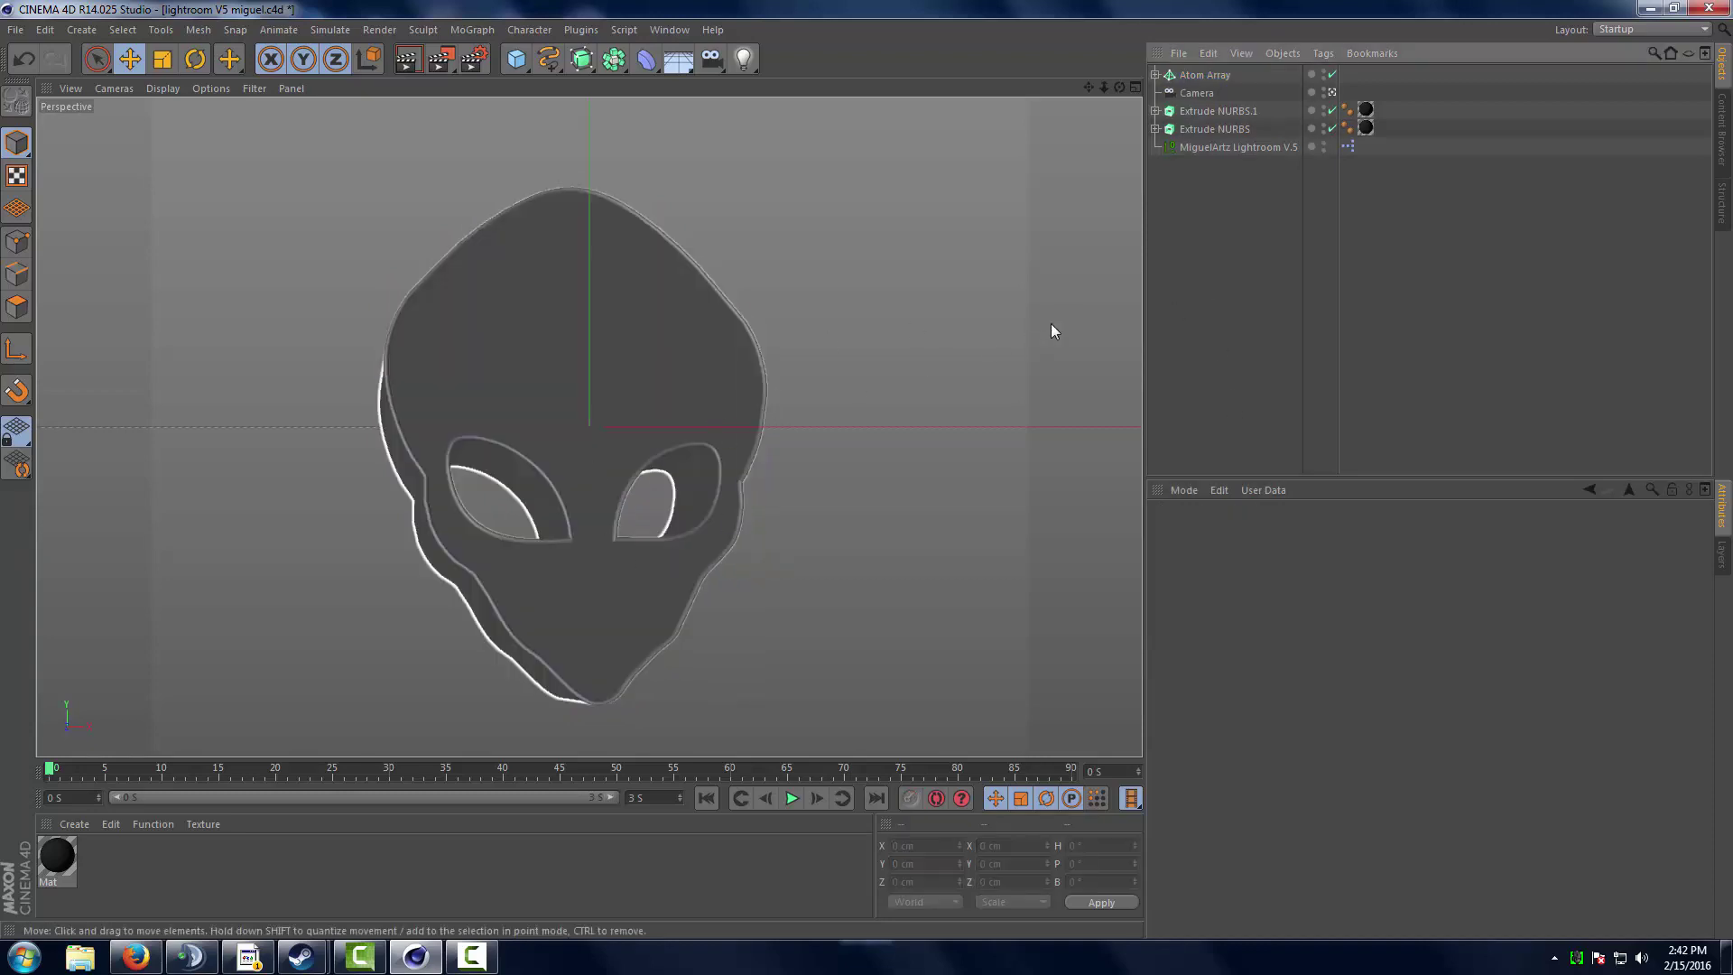
drag(1214, 72, 1197, 103)
click(1002, 458)
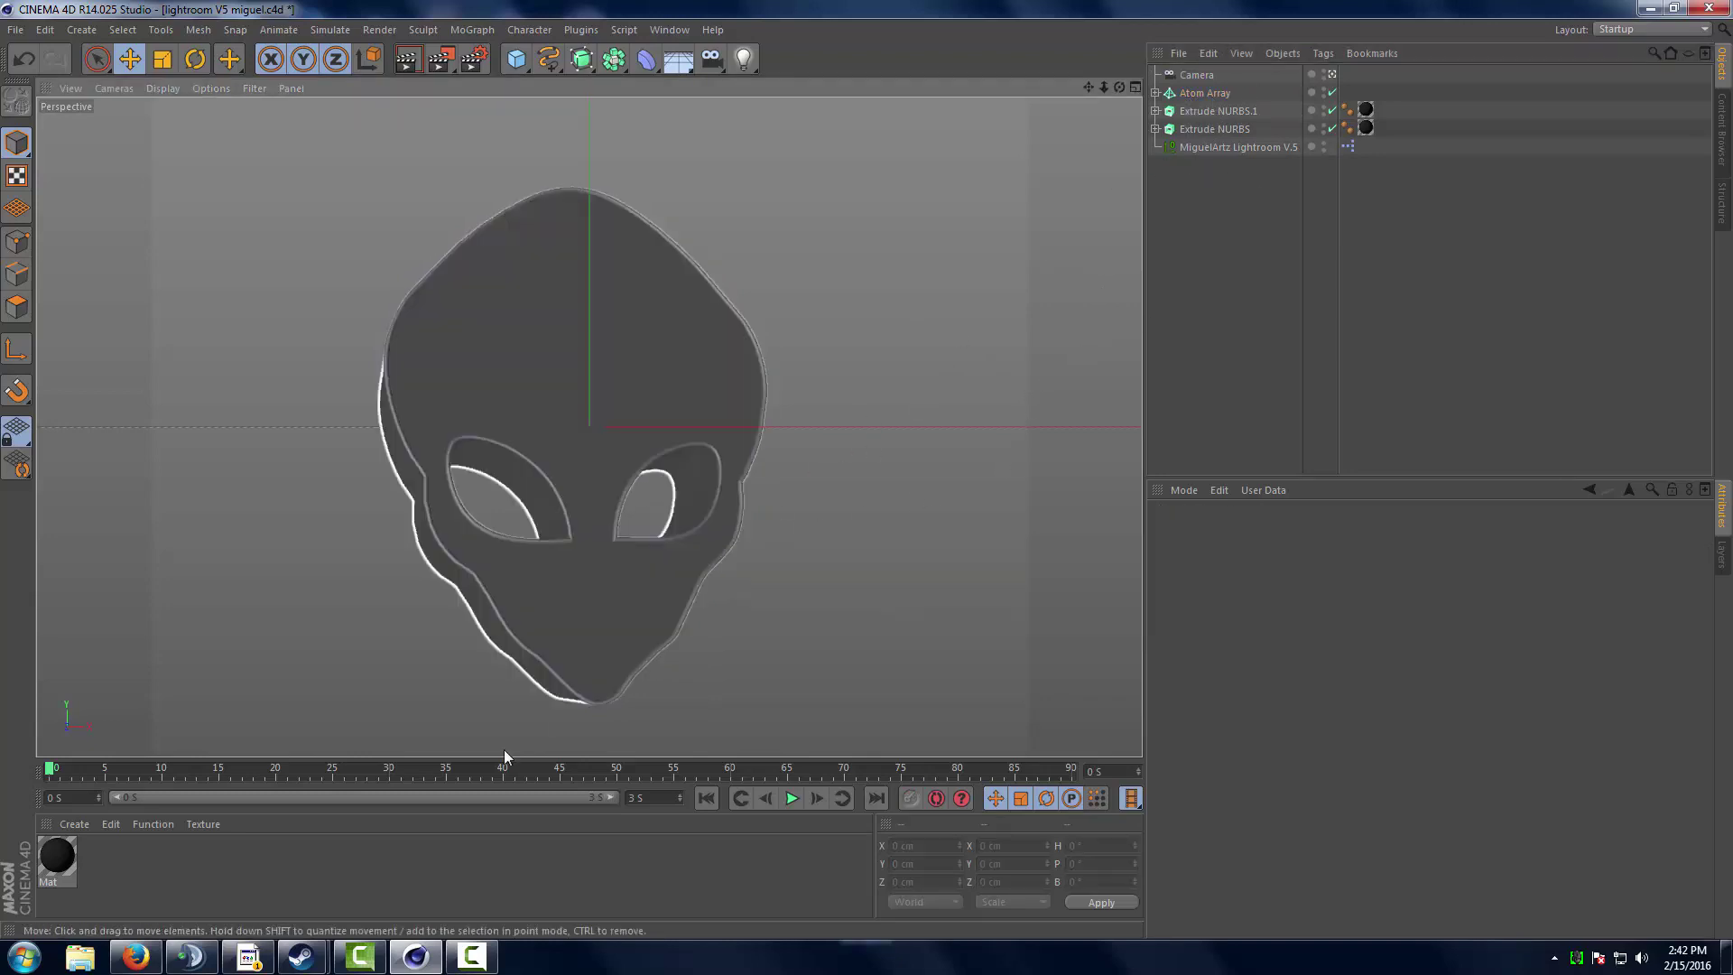
Create a white material (RGB 255, 255, 255) without specular and apply it to the Atom Array outline.
double_click(284, 867)
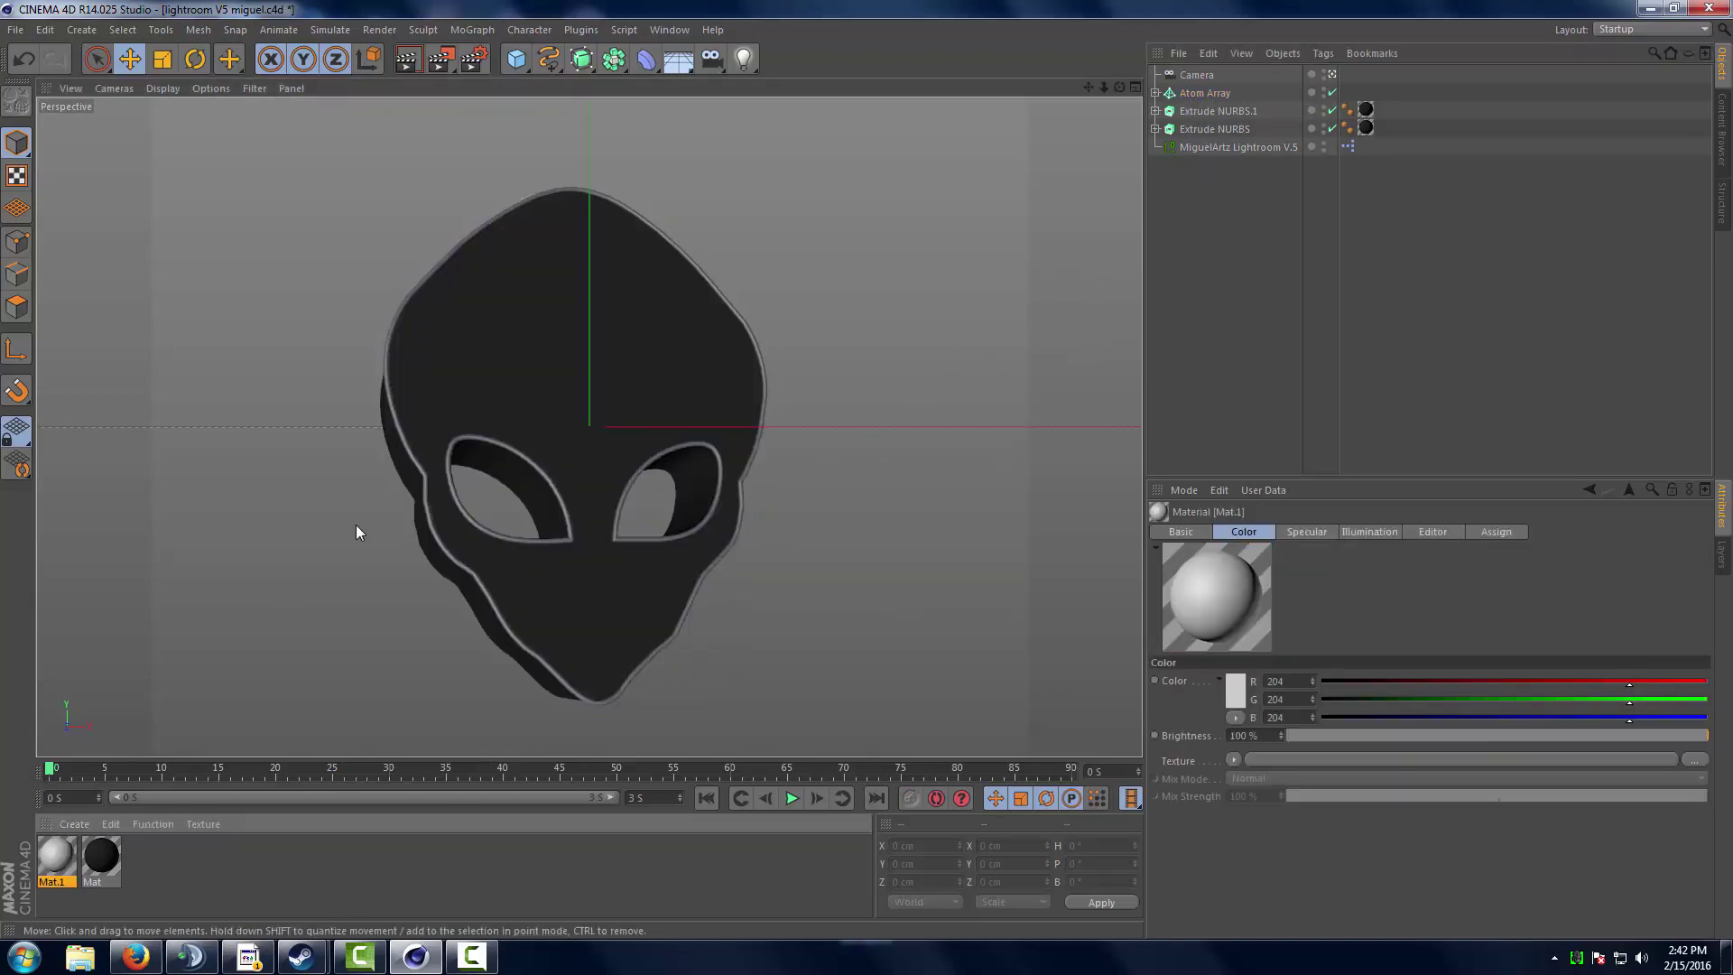
double_click(61, 865)
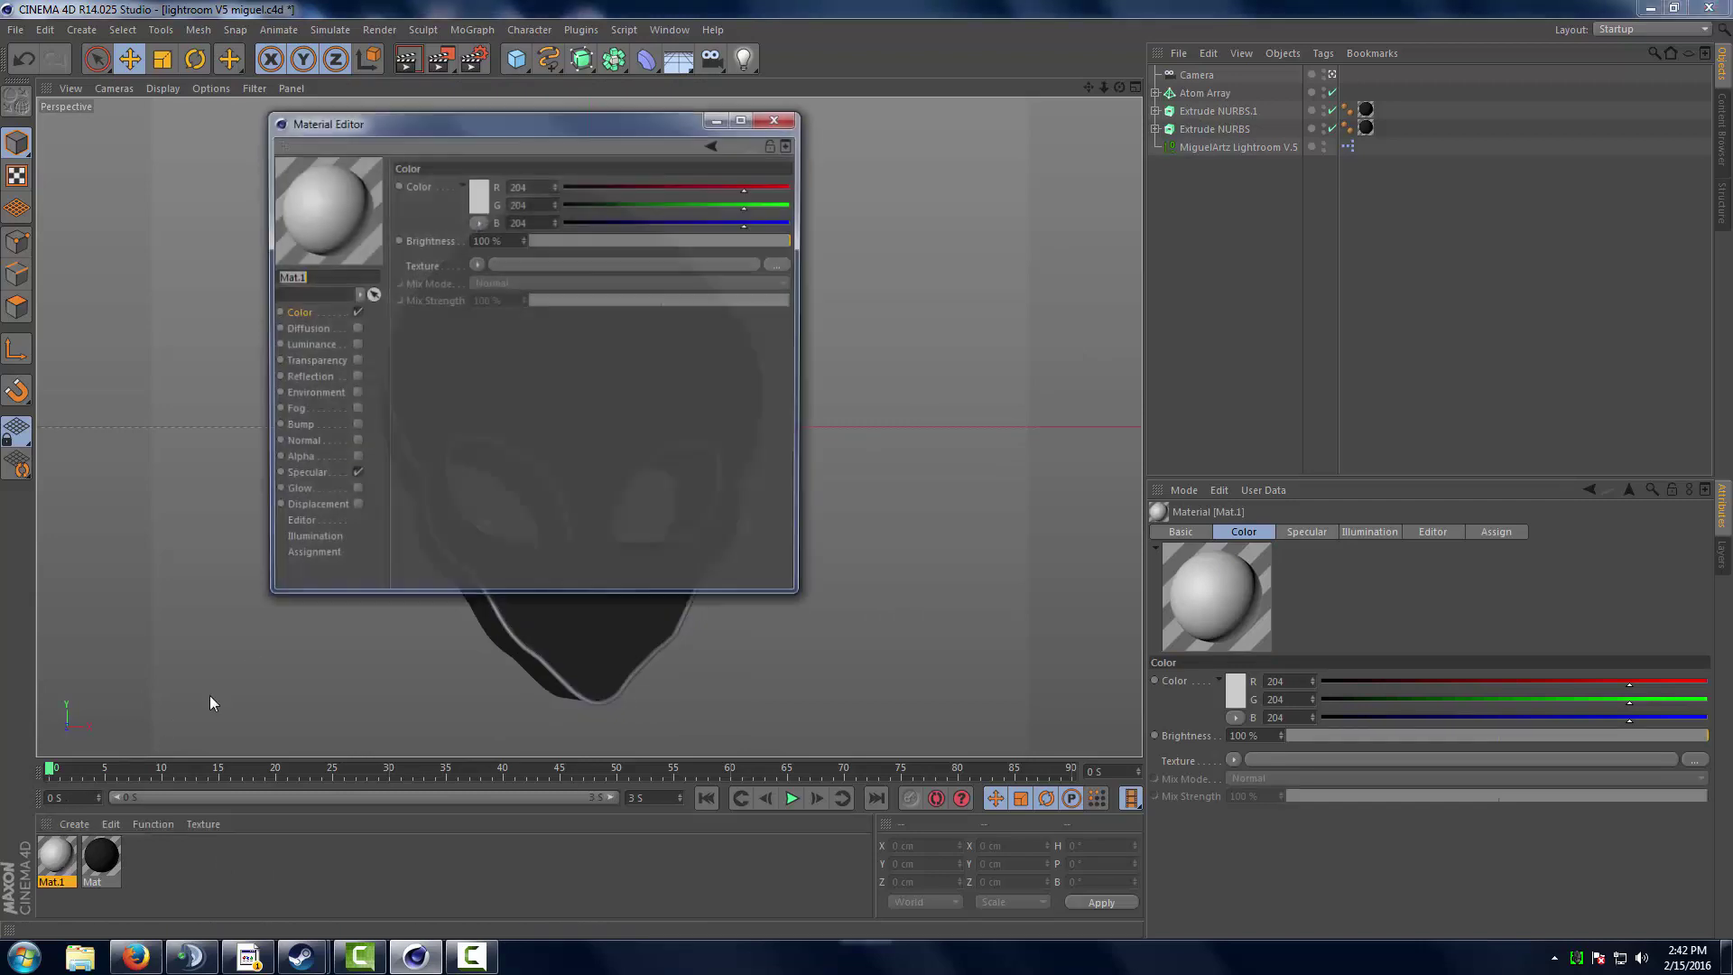
click(470, 203)
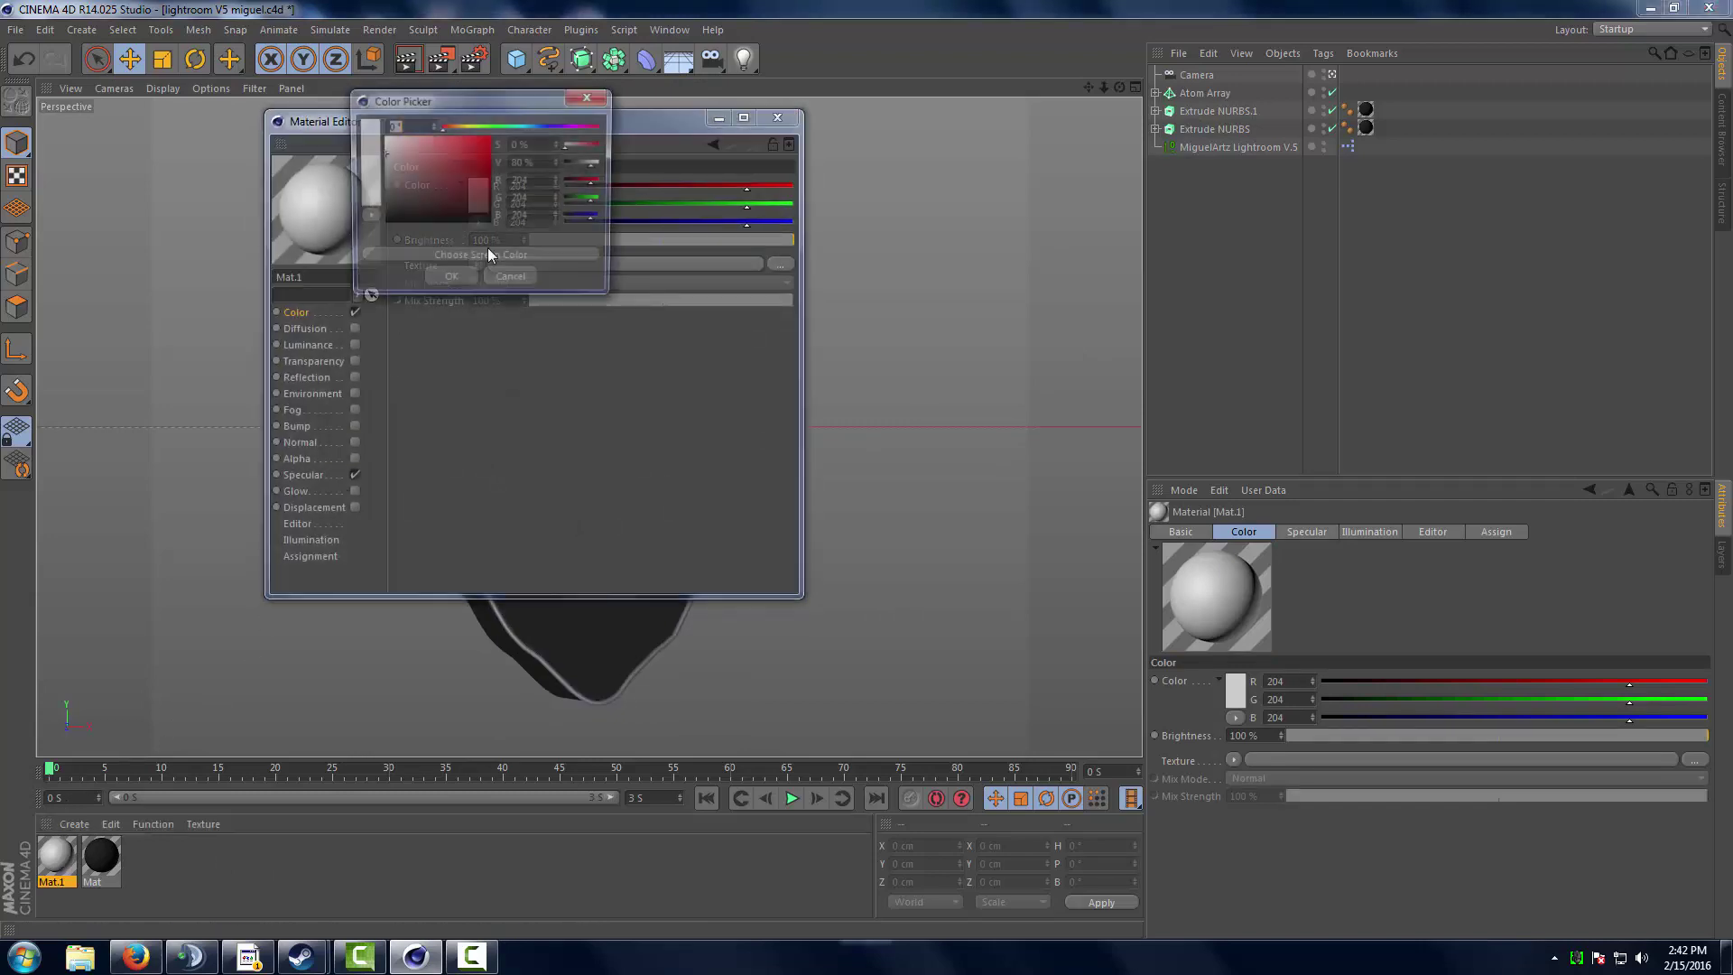
click(450, 280)
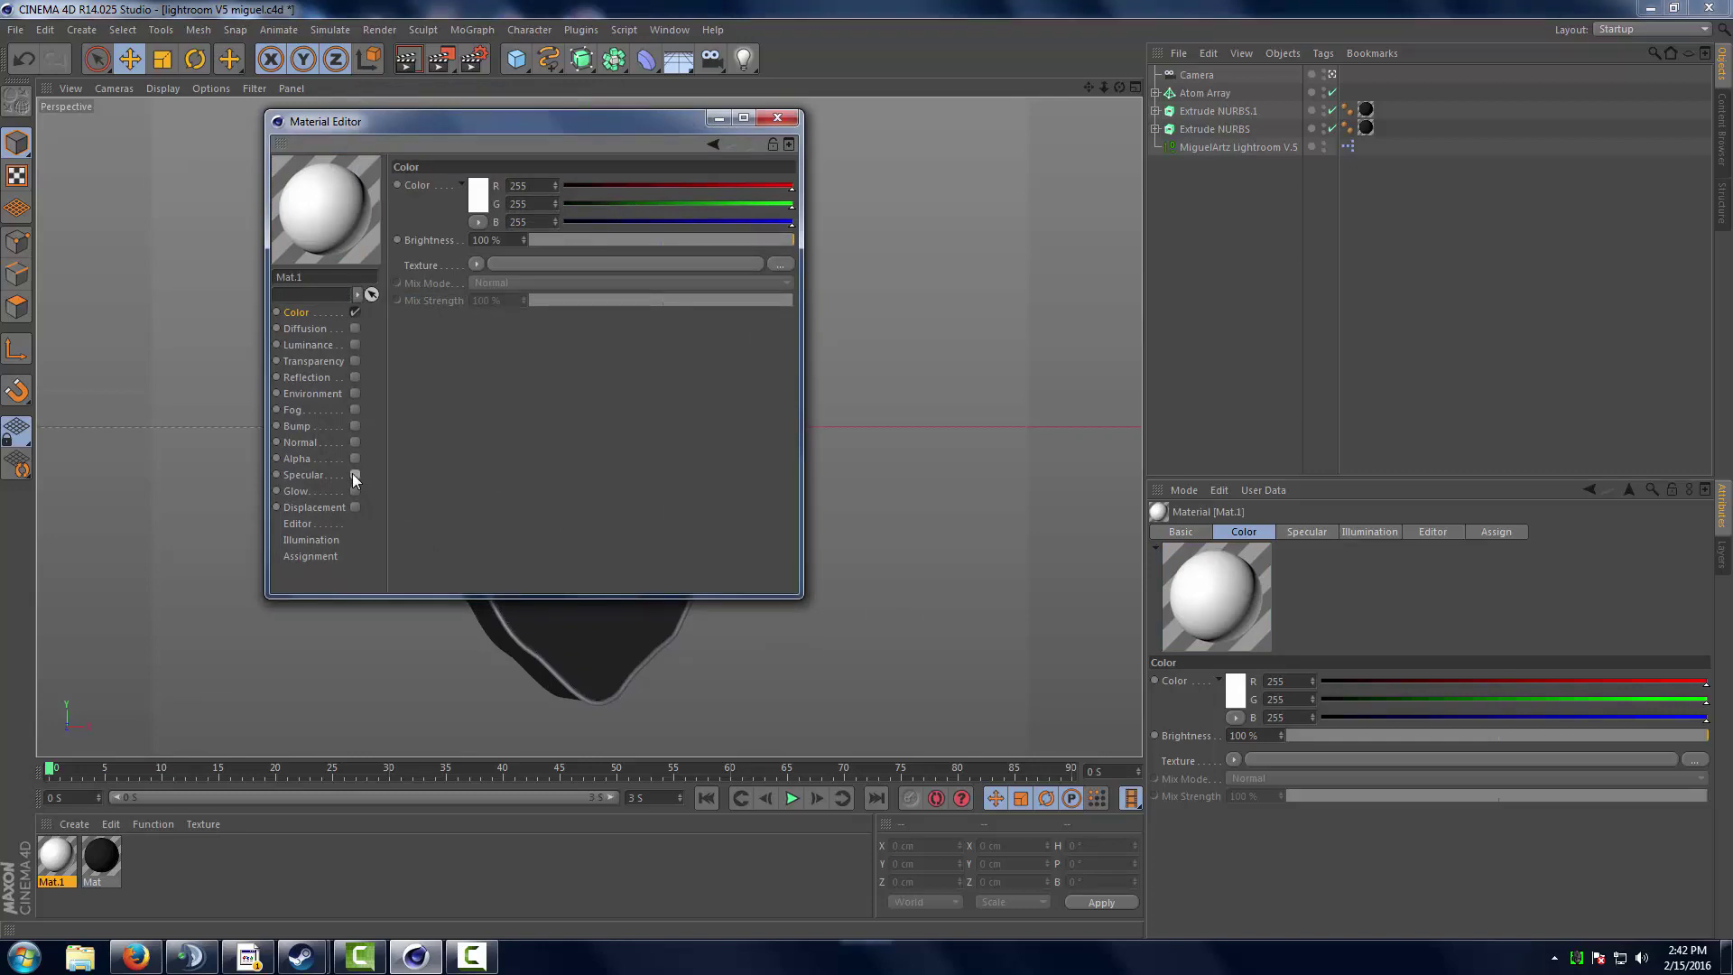
click(354, 474)
click(782, 118)
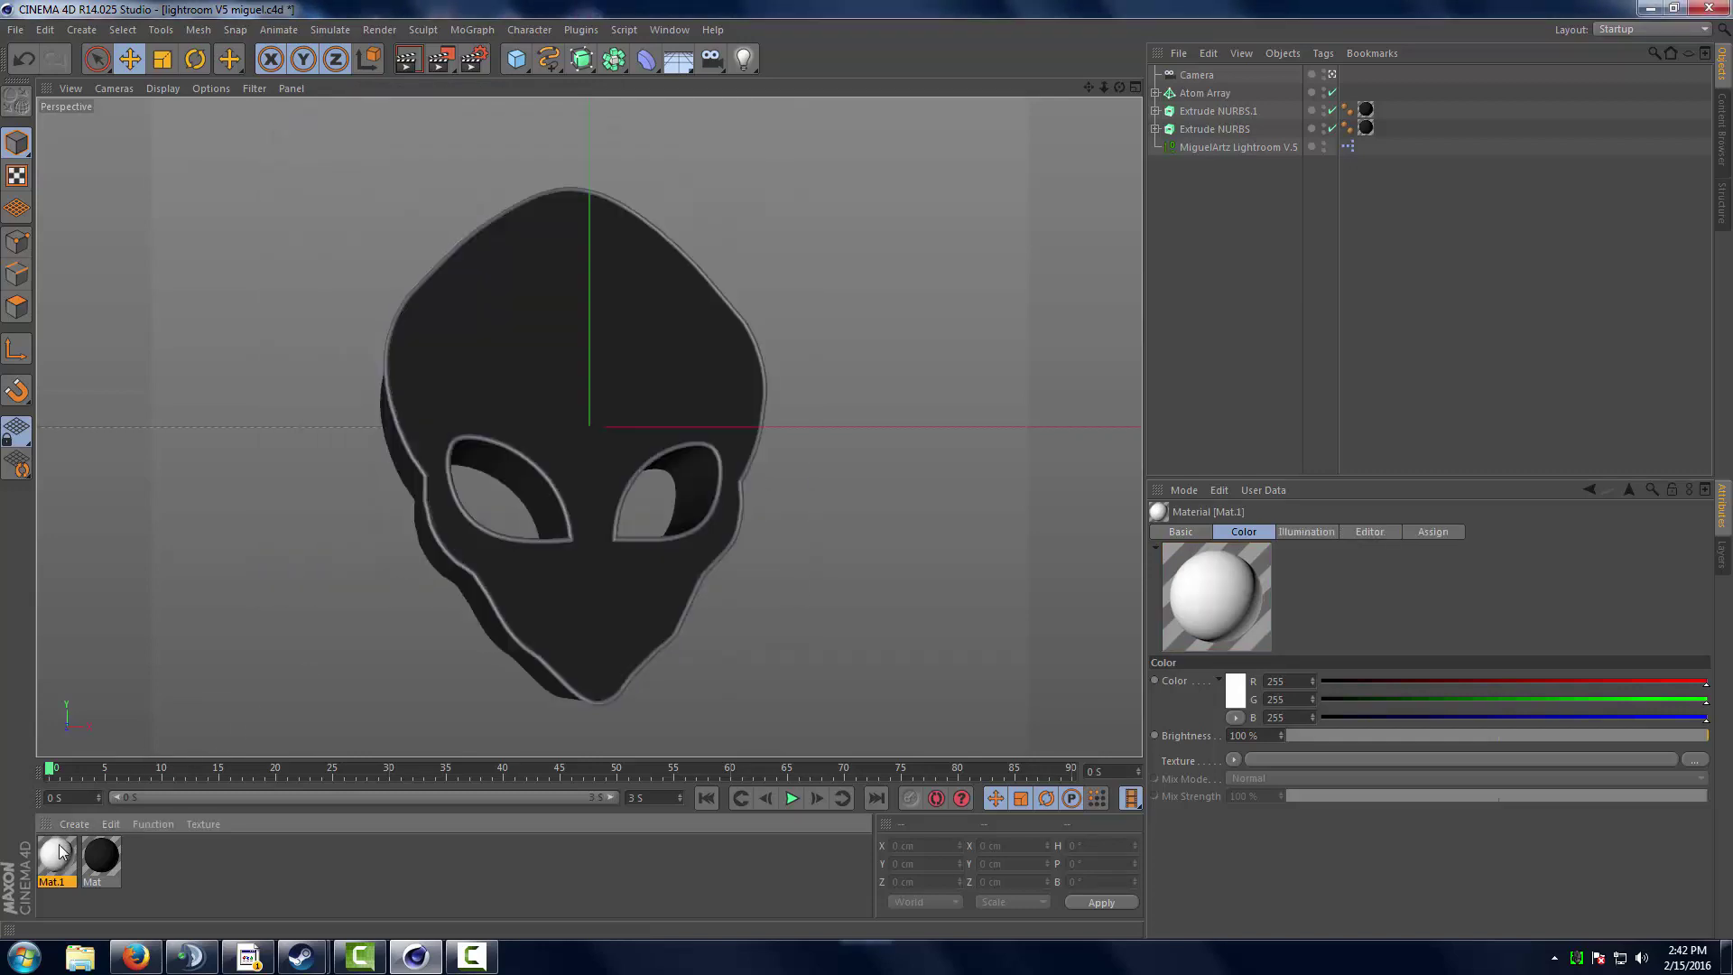
drag(1230, 79, 1214, 94)
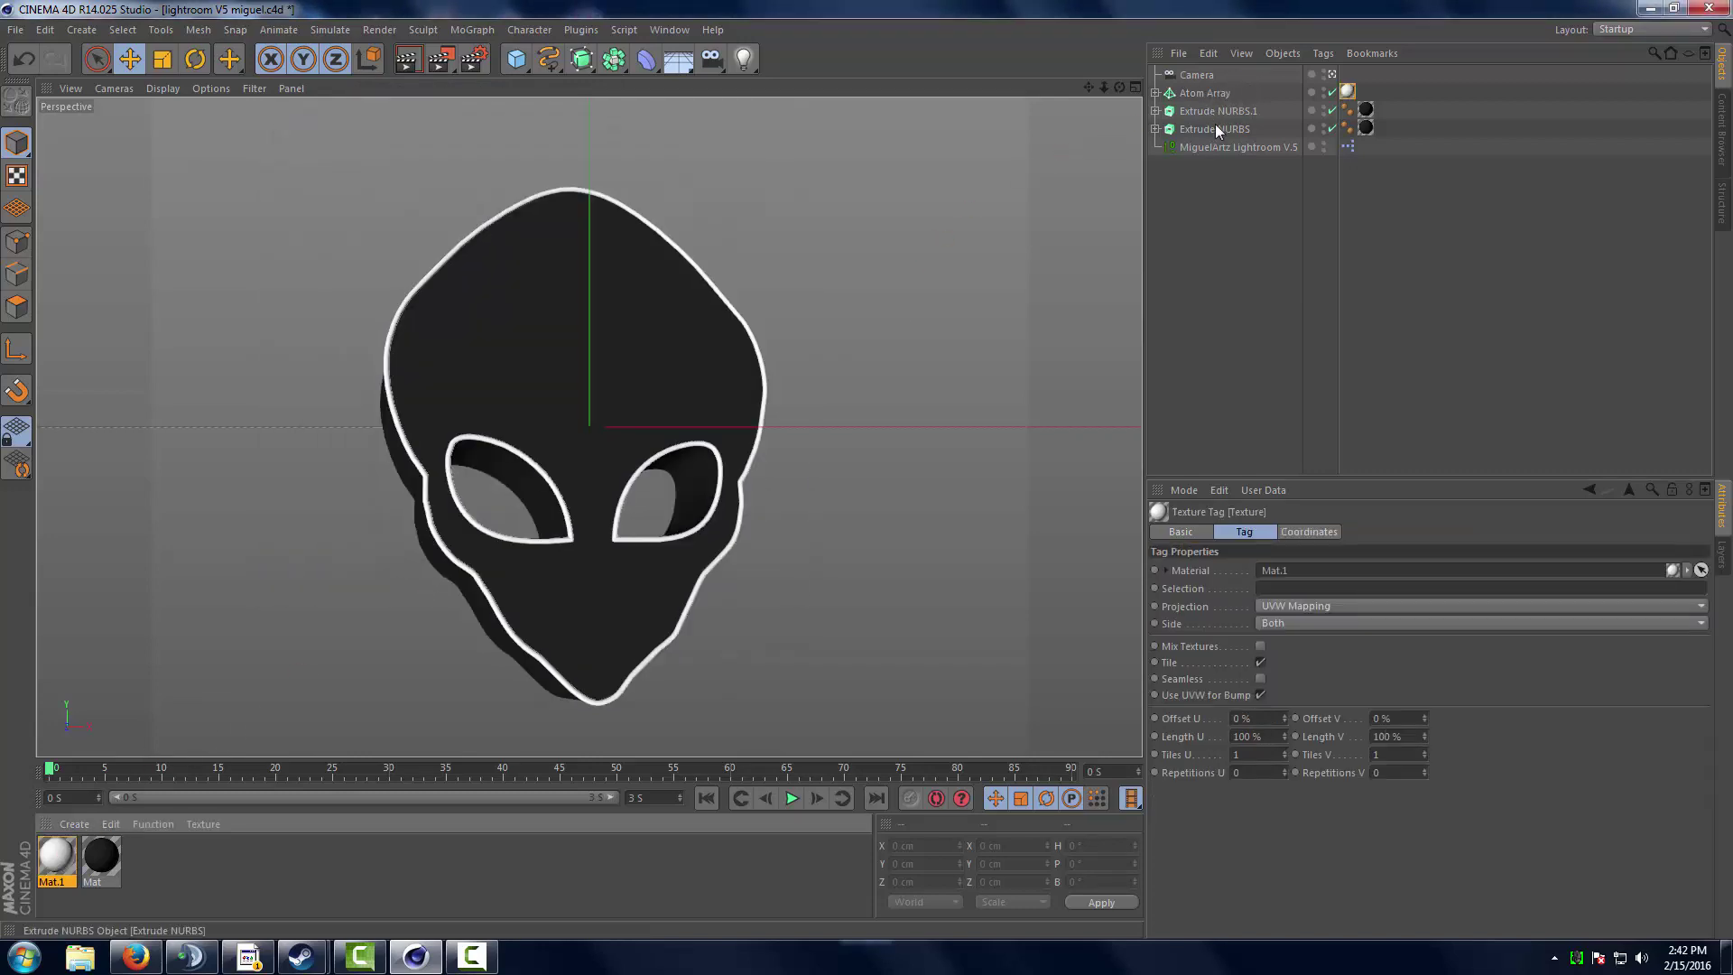
click(1109, 214)
Set the render output size to 1920 x 1080 pixels.
click(474, 59)
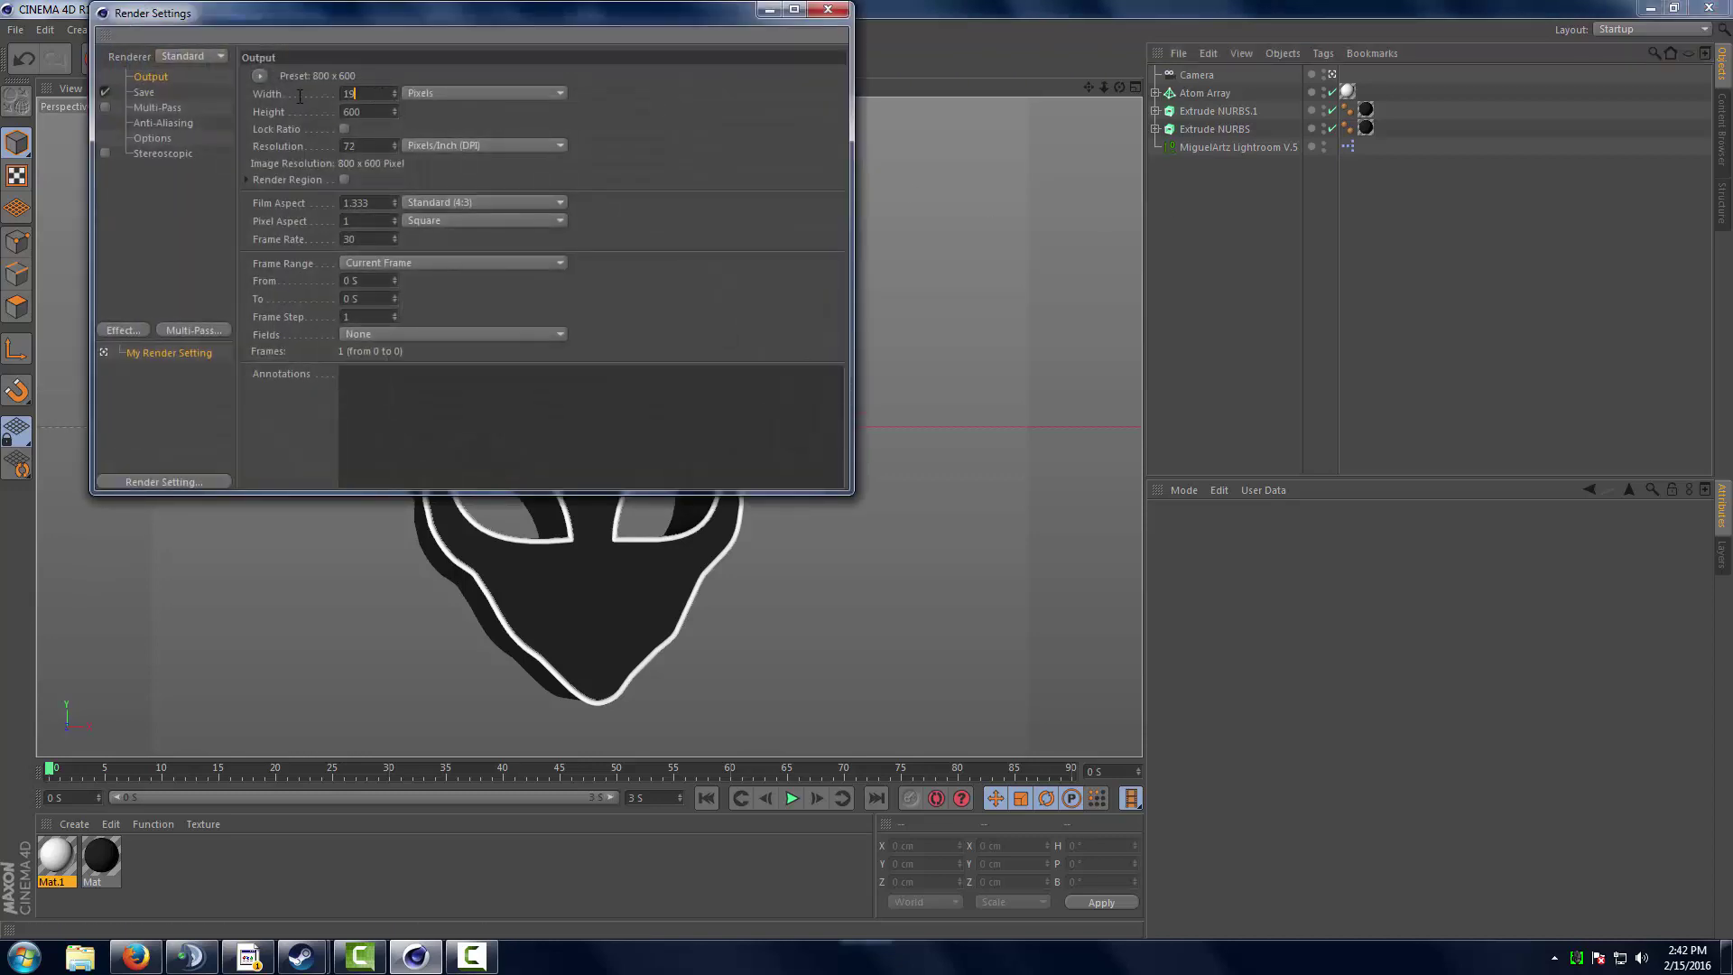
key(Tab)
key(Tab)
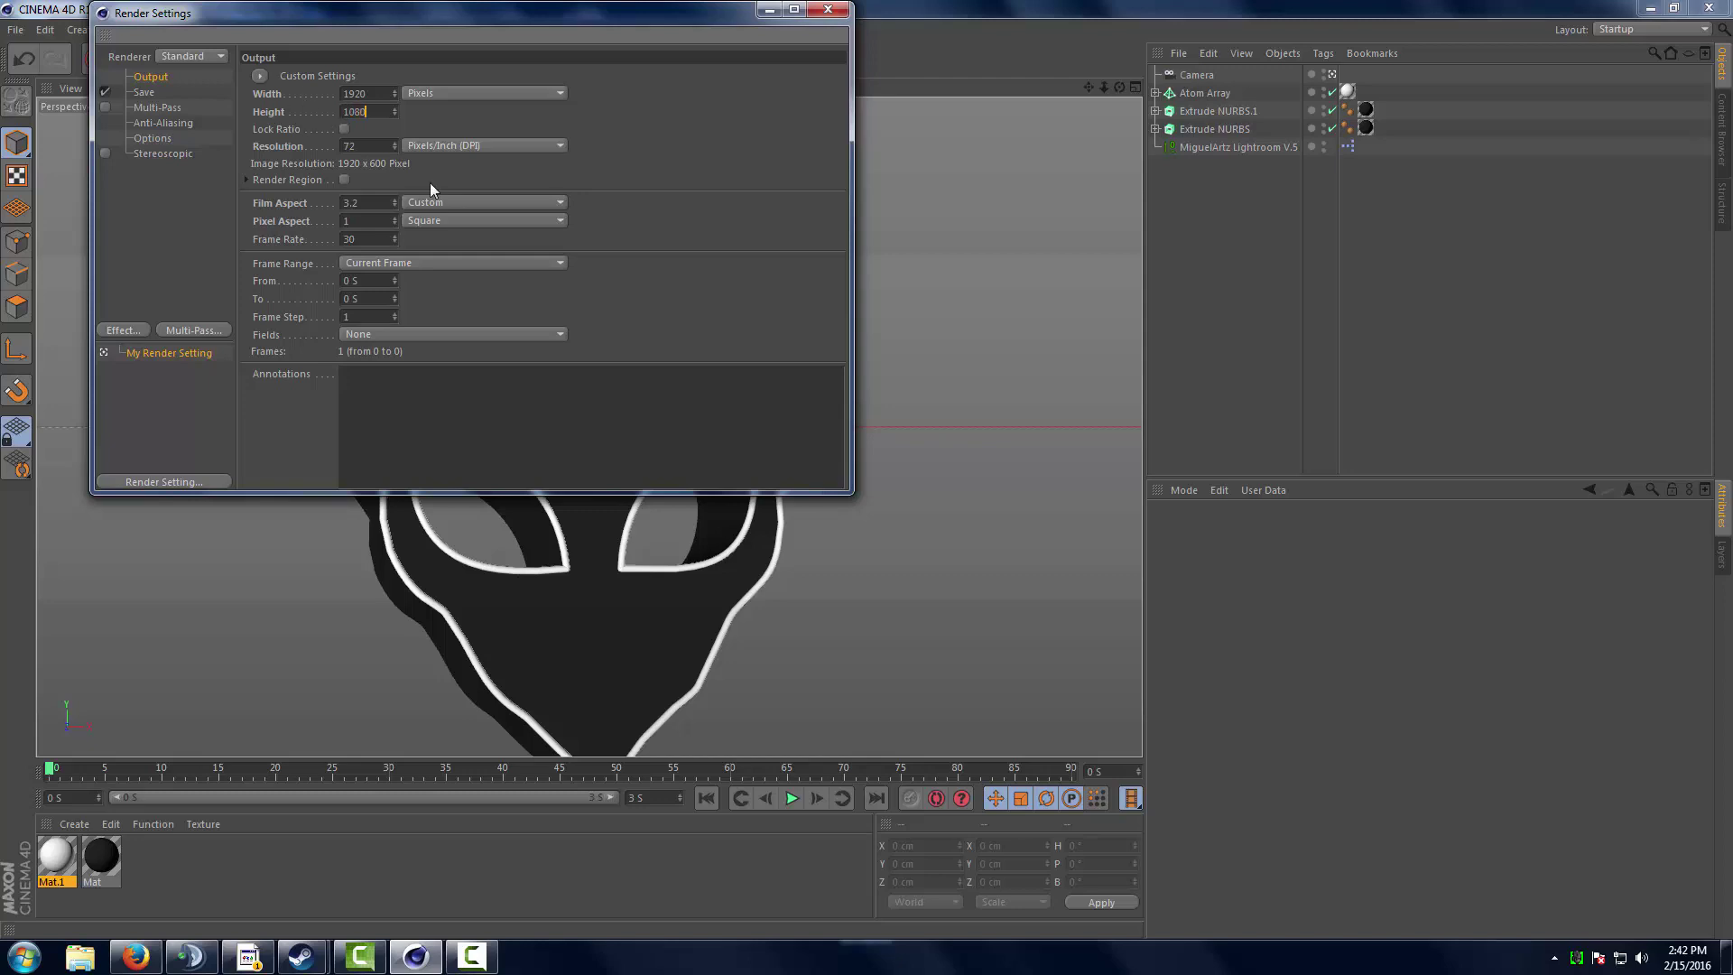
click(352, 146)
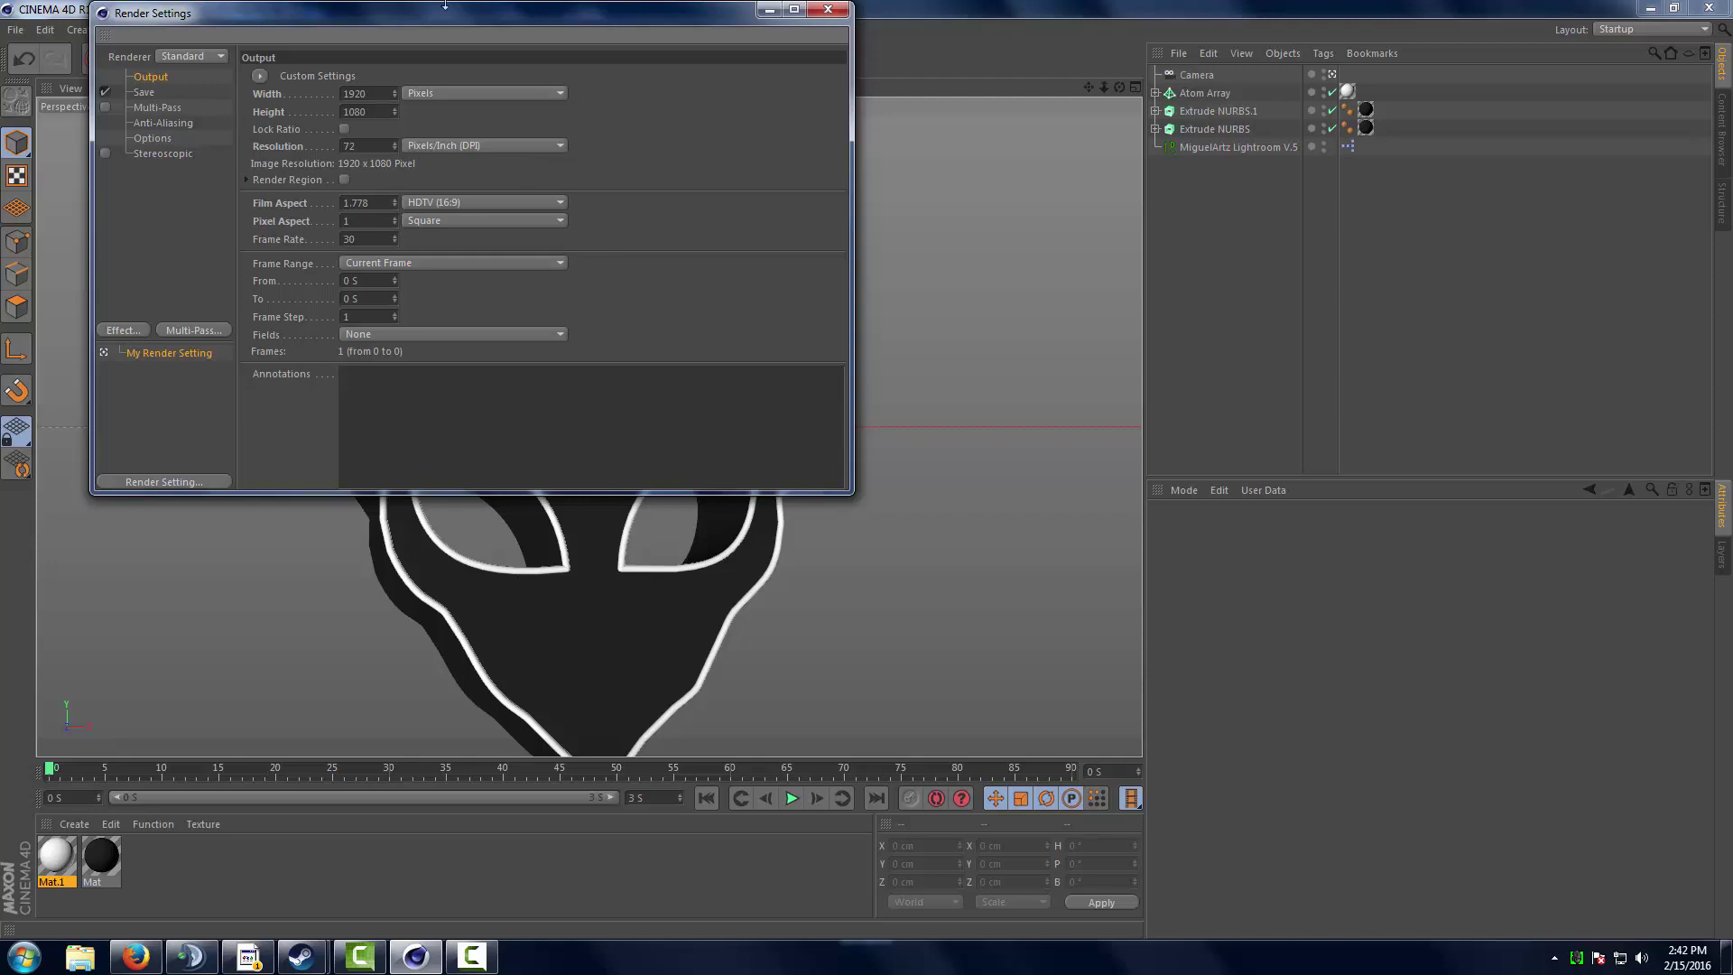
Add the Ambient Occlusion and Global Illumination effects to the render settings.
click(129, 332)
click(203, 443)
click(127, 330)
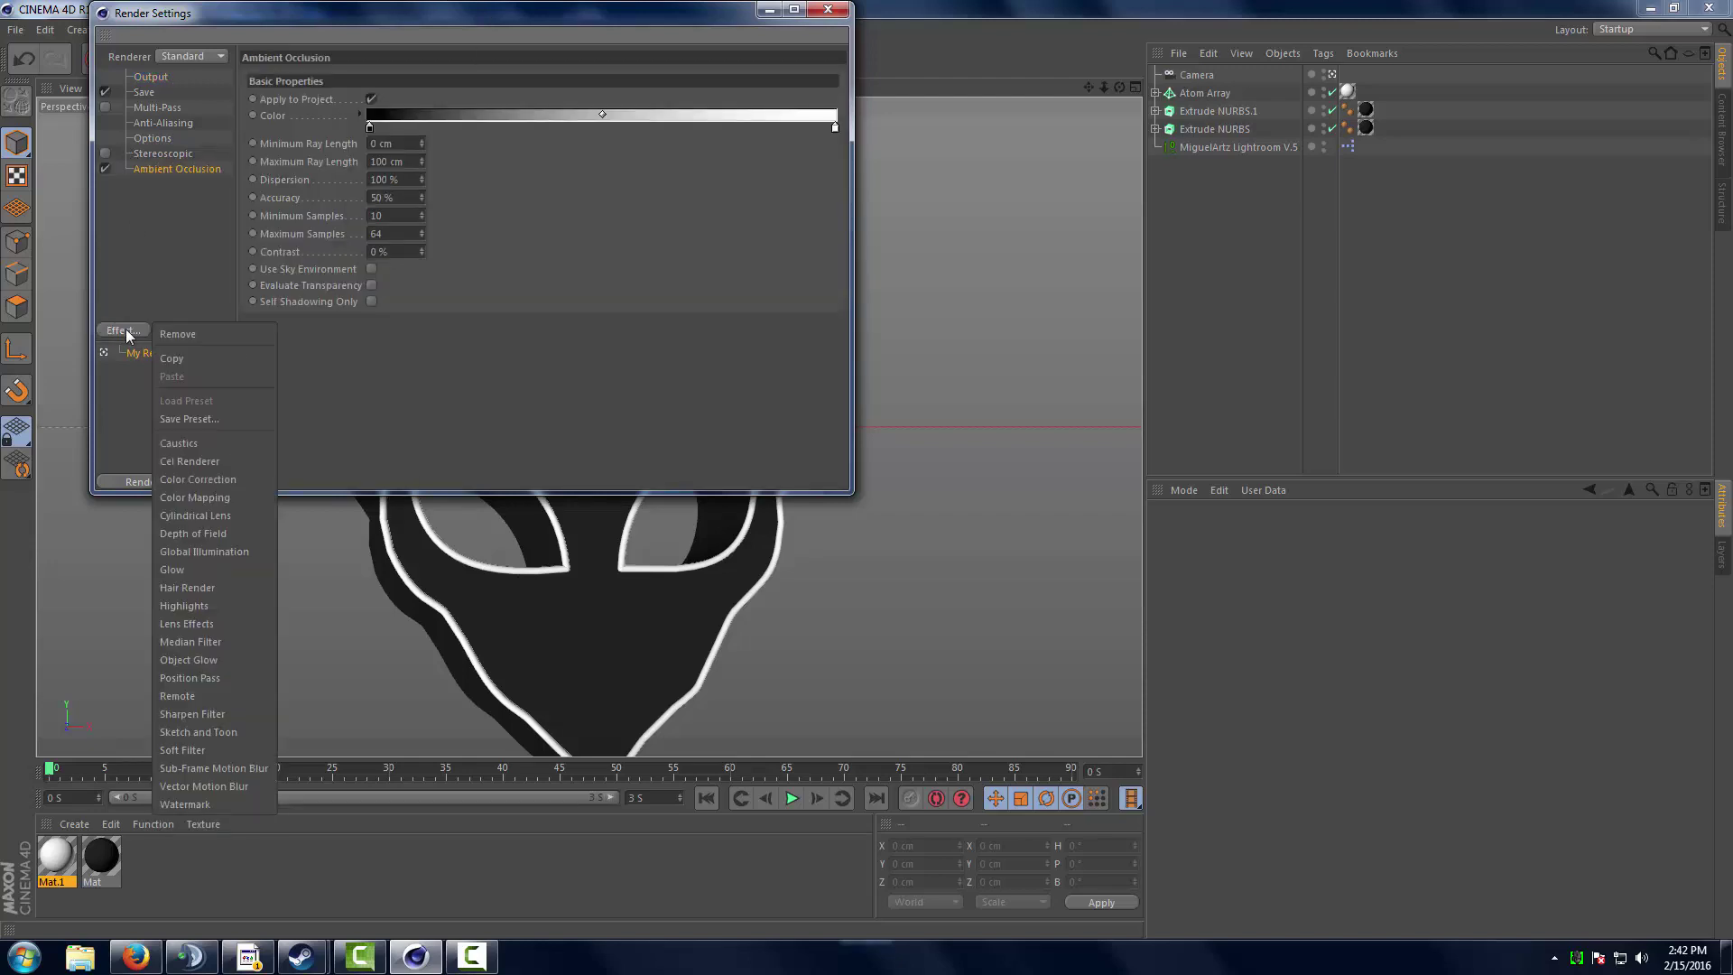
click(220, 558)
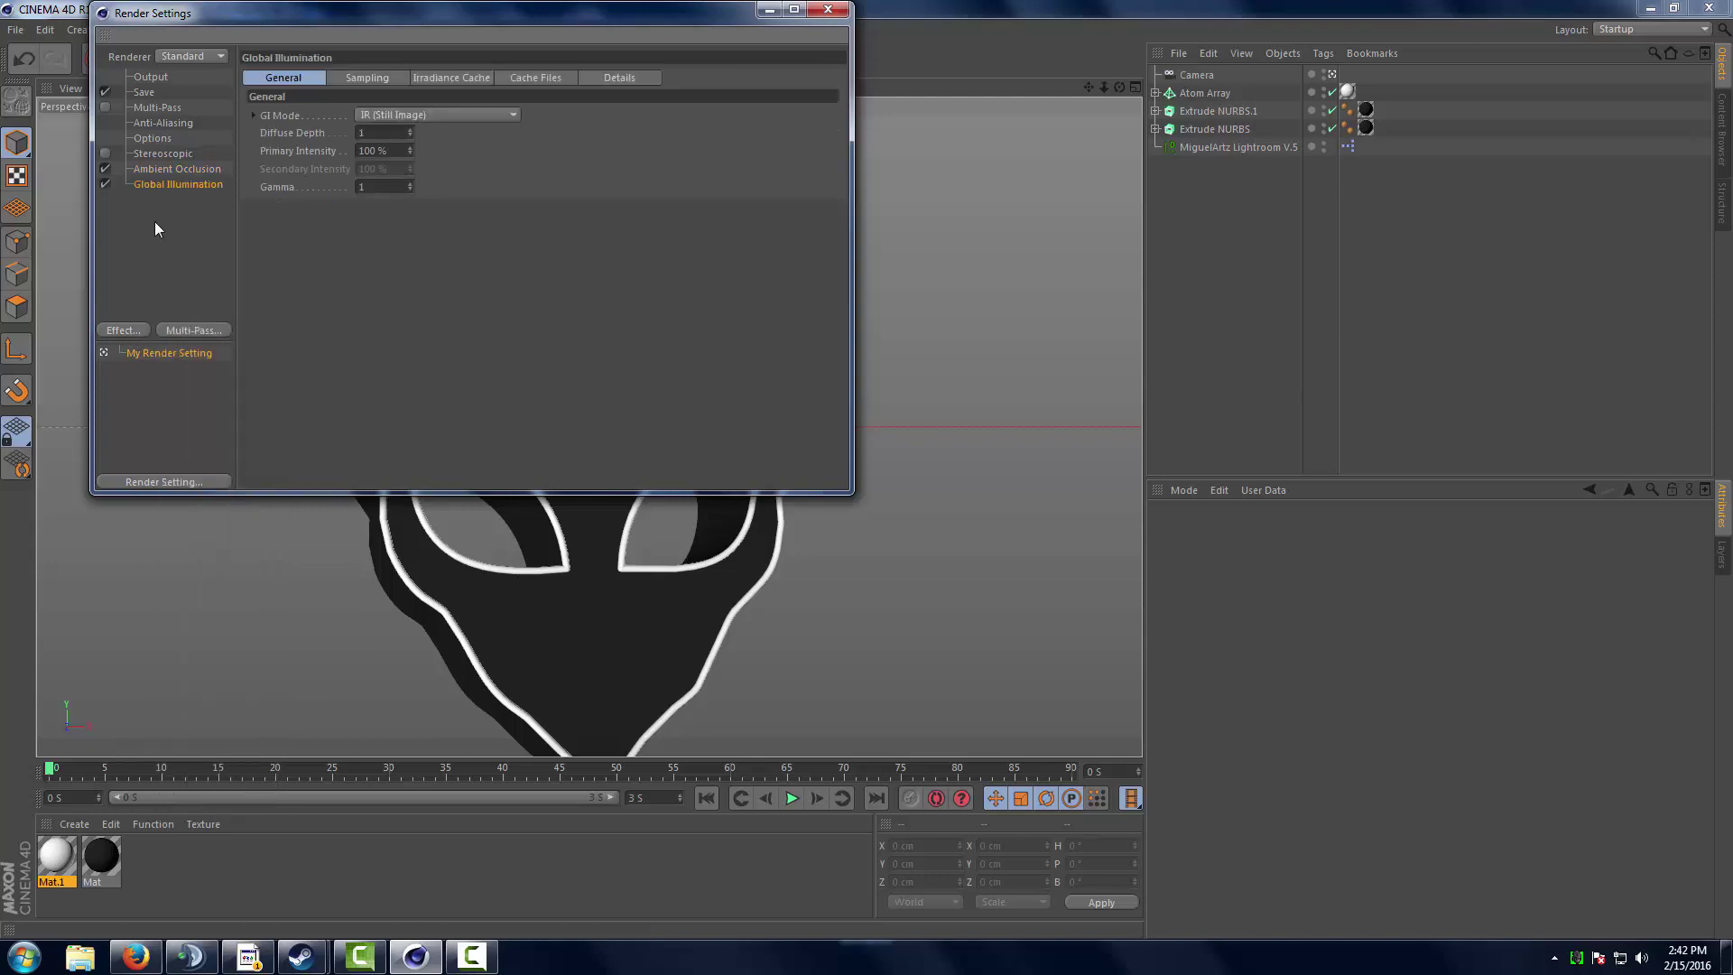
click(828, 9)
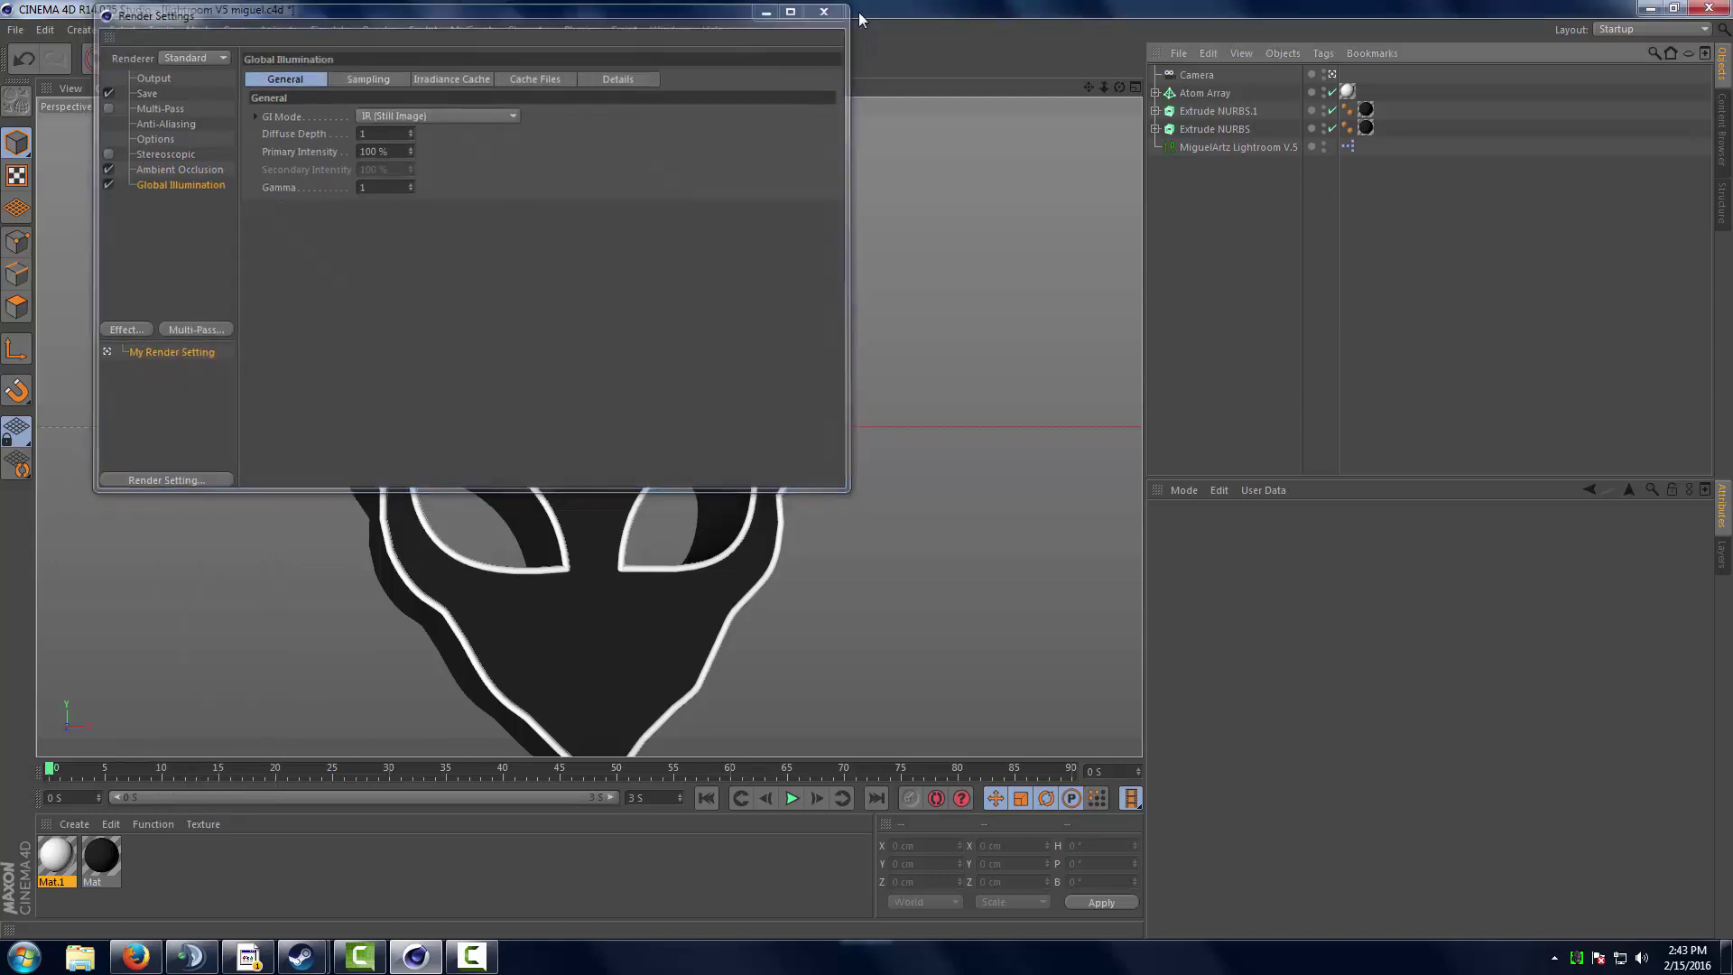
Pull the camera back and reframe it so the whole alien logo fits in the view.
click(1157, 78)
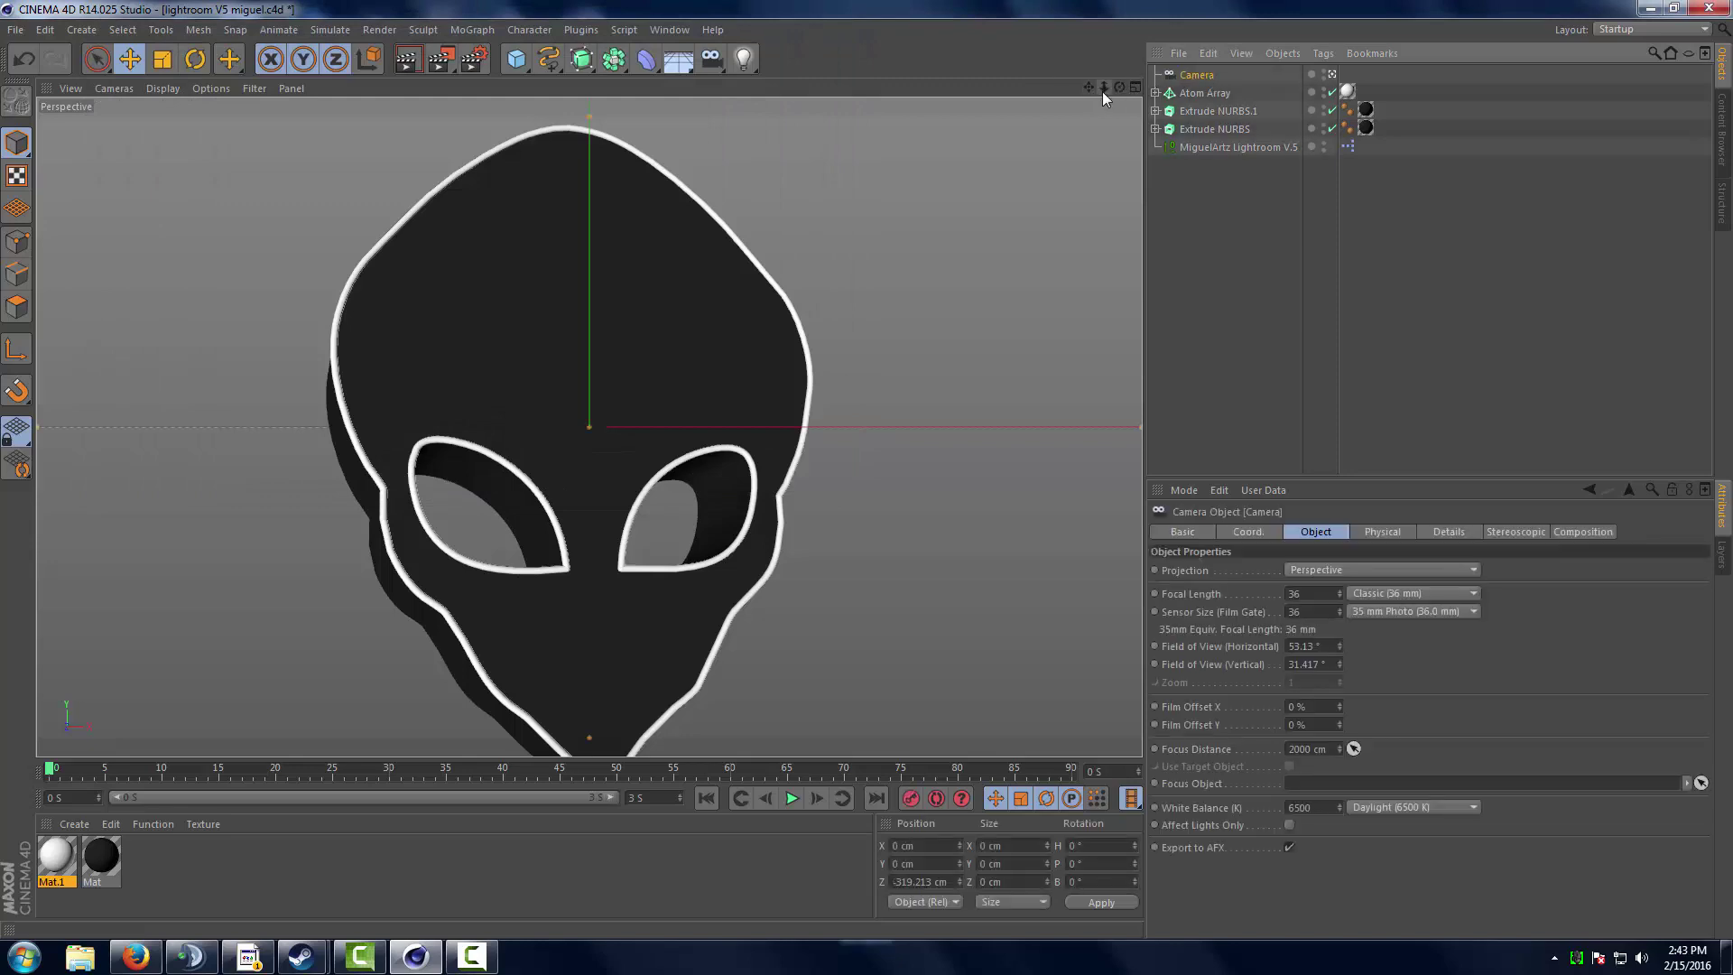
mouse_move(1103, 88)
mouse_down()
mouse_move(1083, 94)
mouse_move(1101, 97)
mouse_move(1095, 72)
mouse_up()
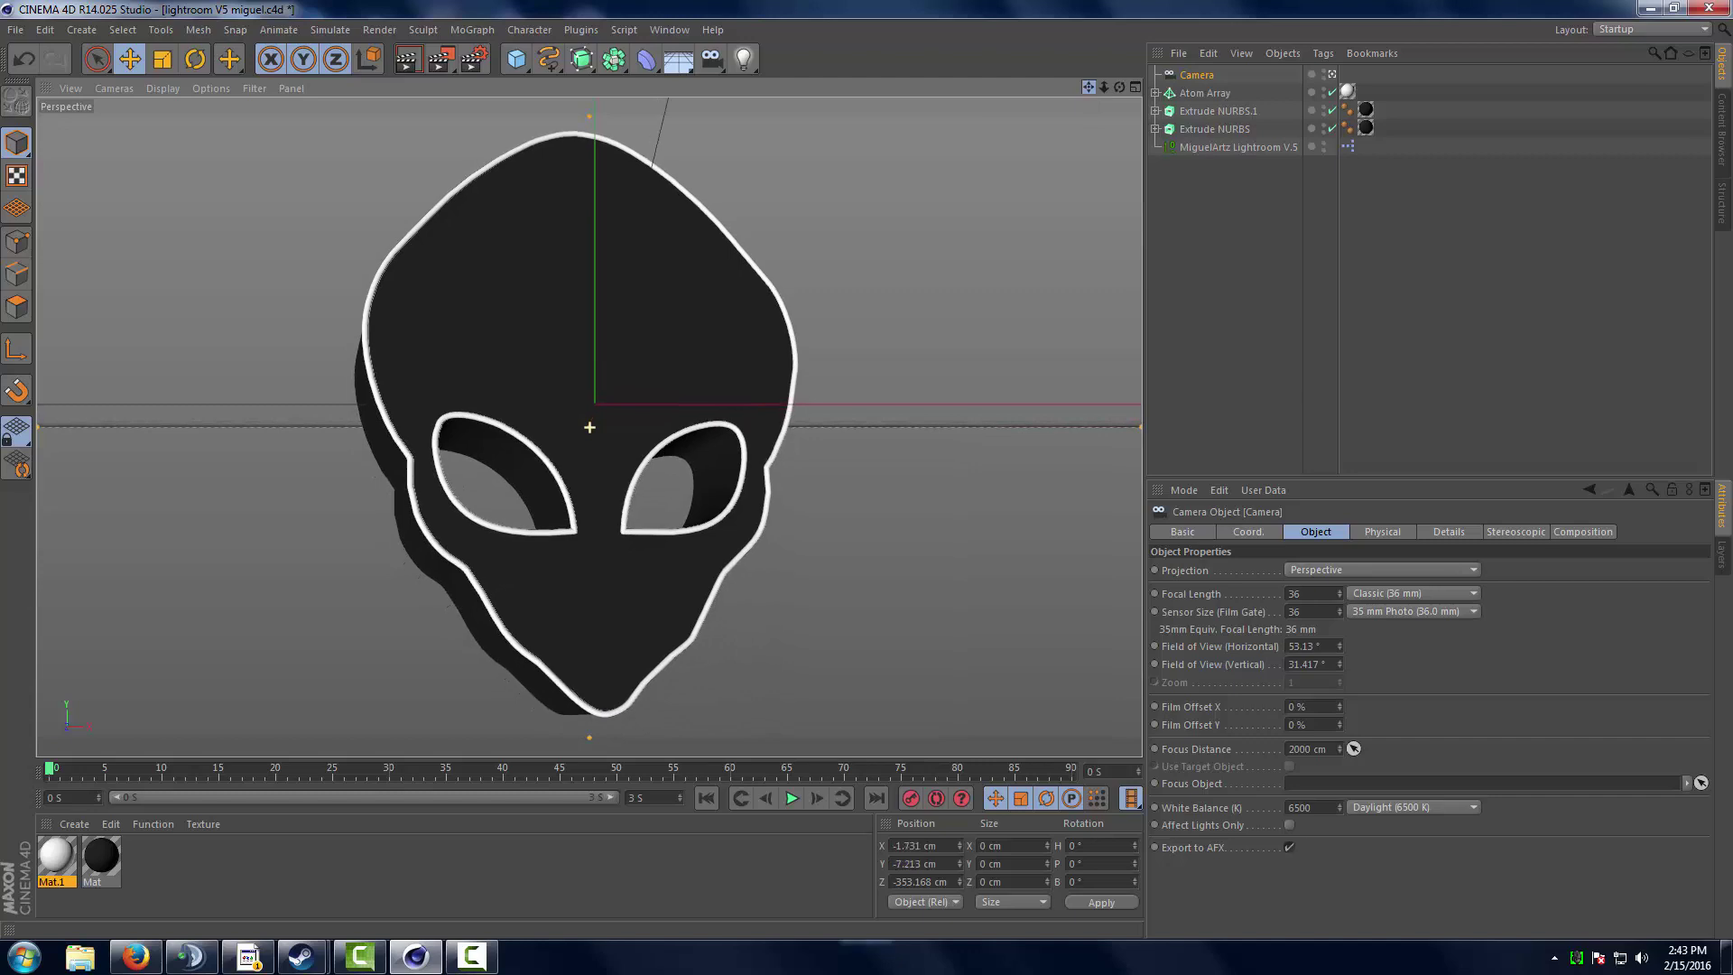
click(1219, 271)
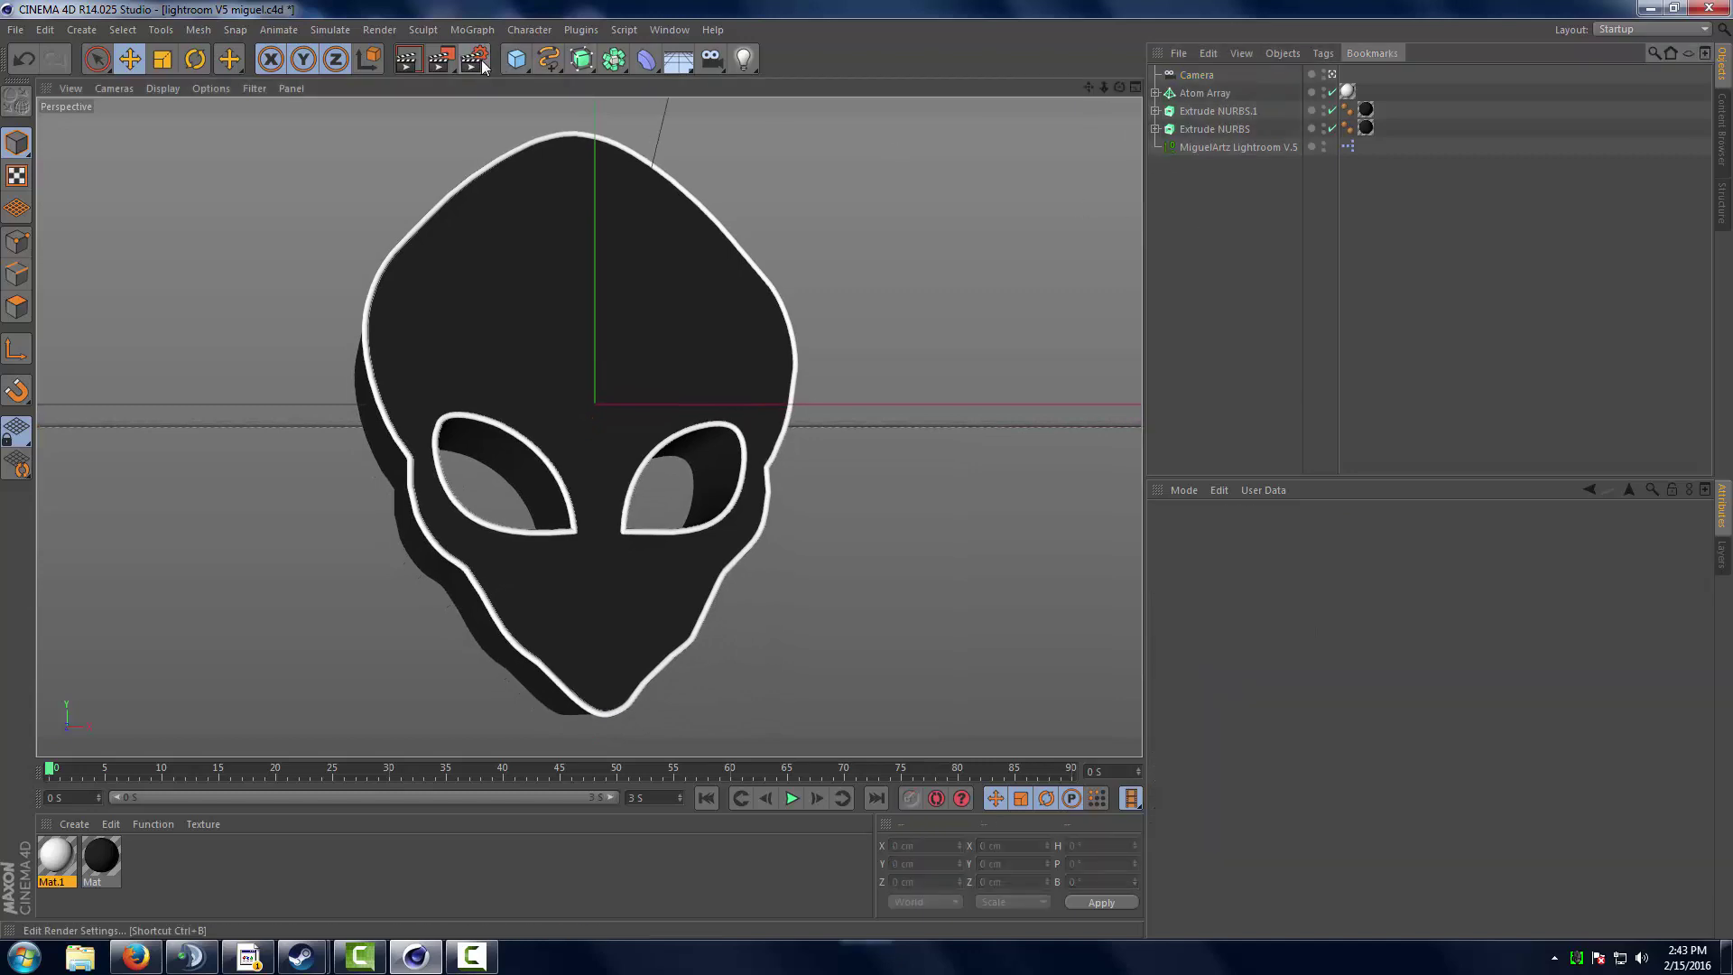
Set the rendered image to save in PNG format with an alpha channel.
click(475, 60)
click(149, 91)
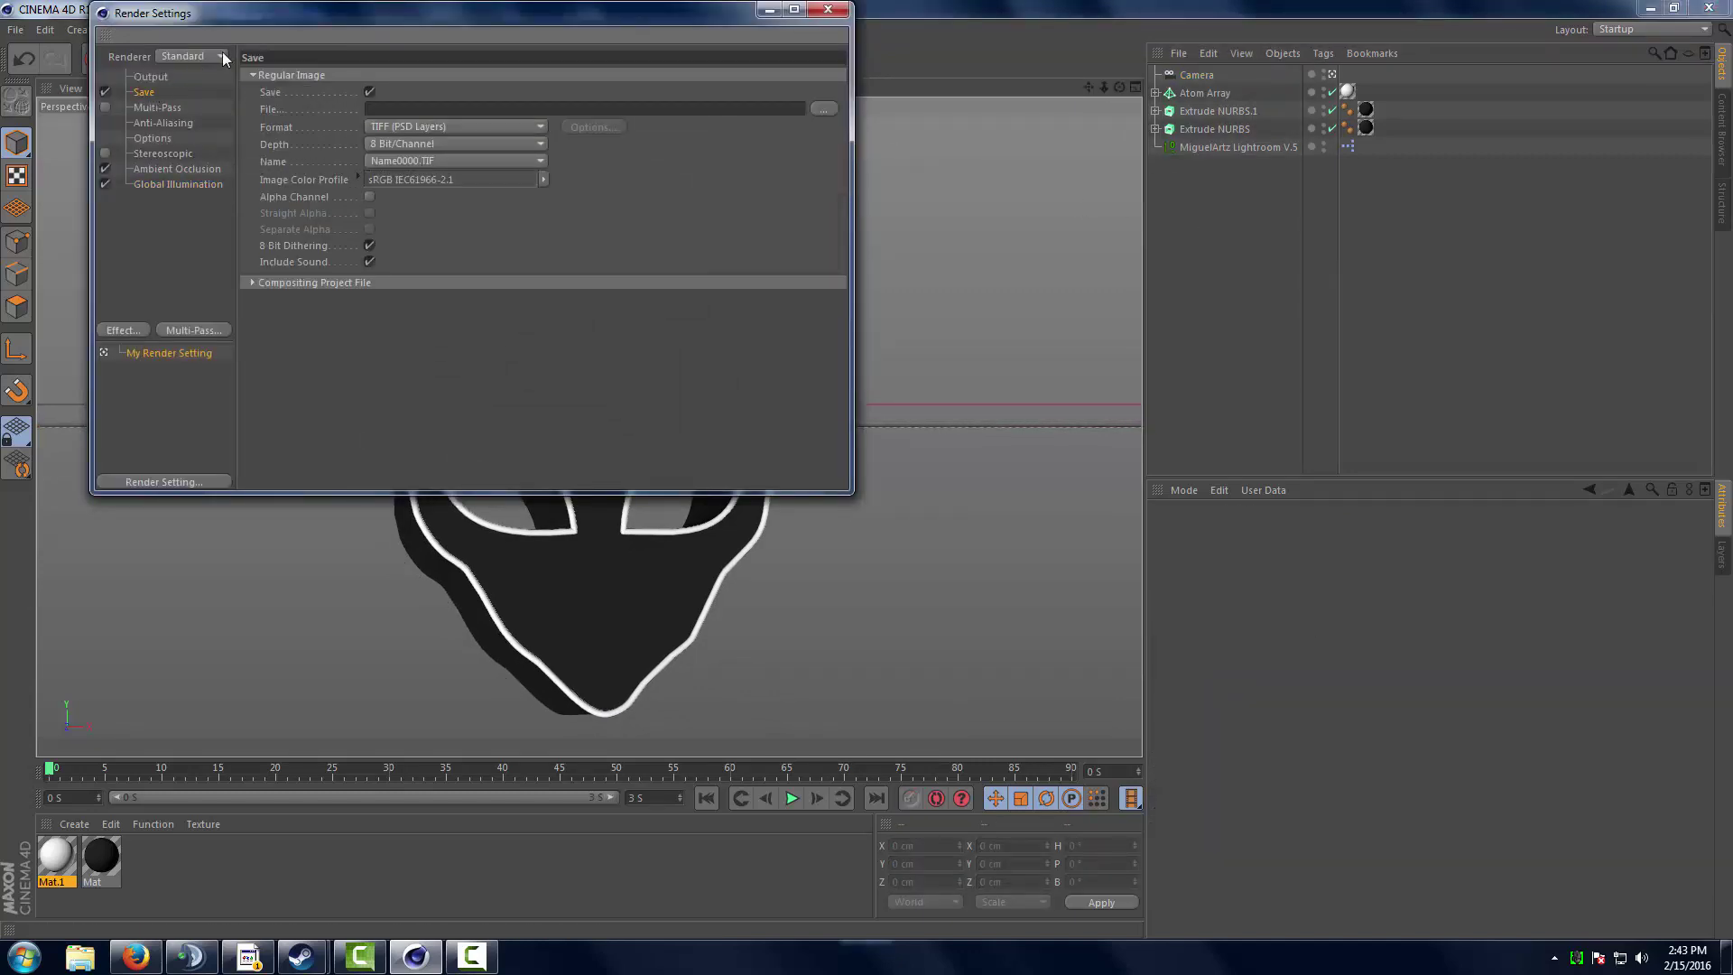
click(539, 126)
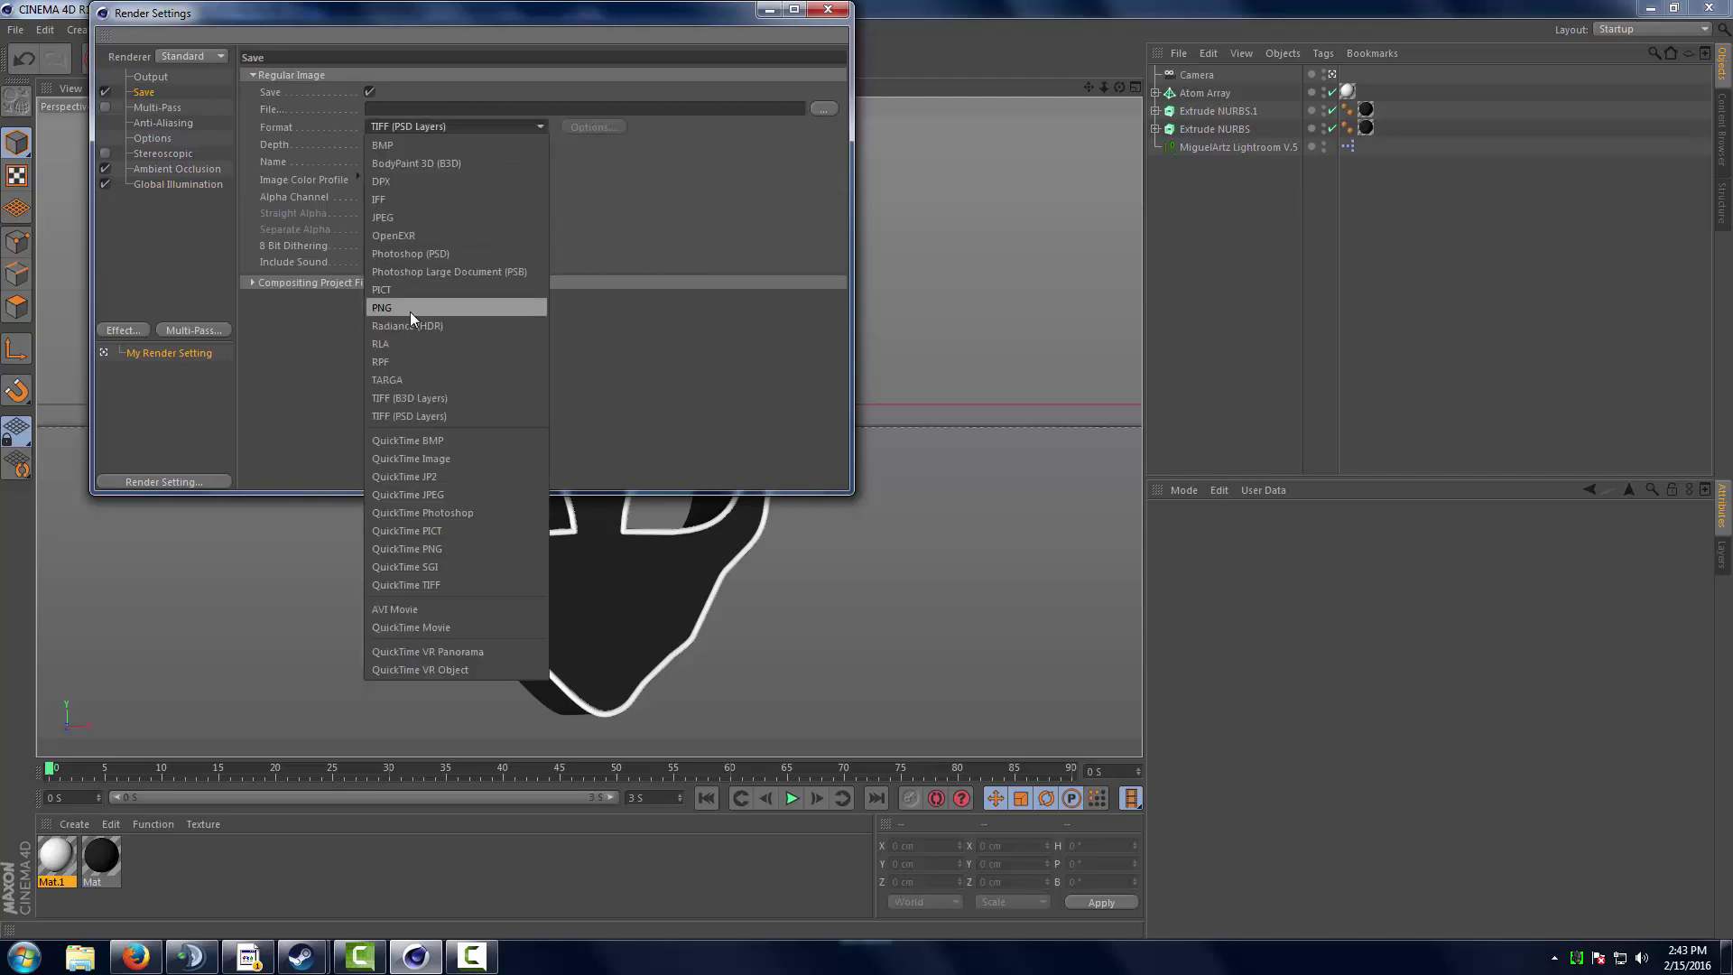
click(410, 312)
click(369, 196)
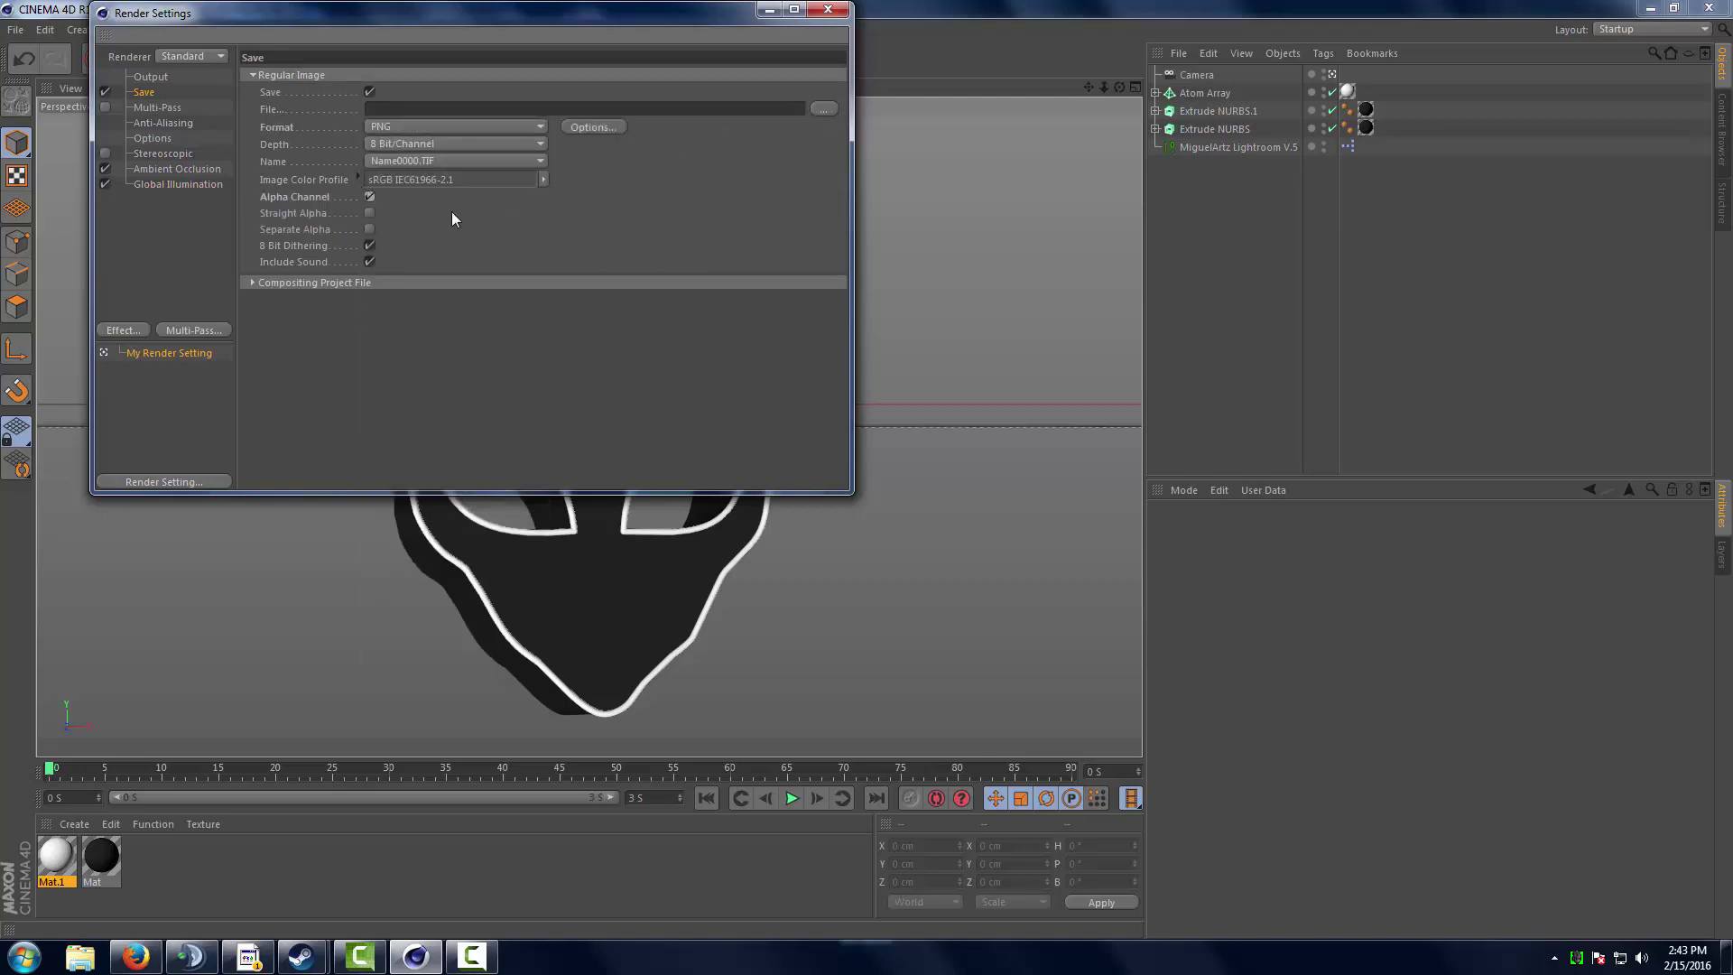
Set the render's output file to "alien avi 1" in the lavori folder and close the render settings.
click(834, 108)
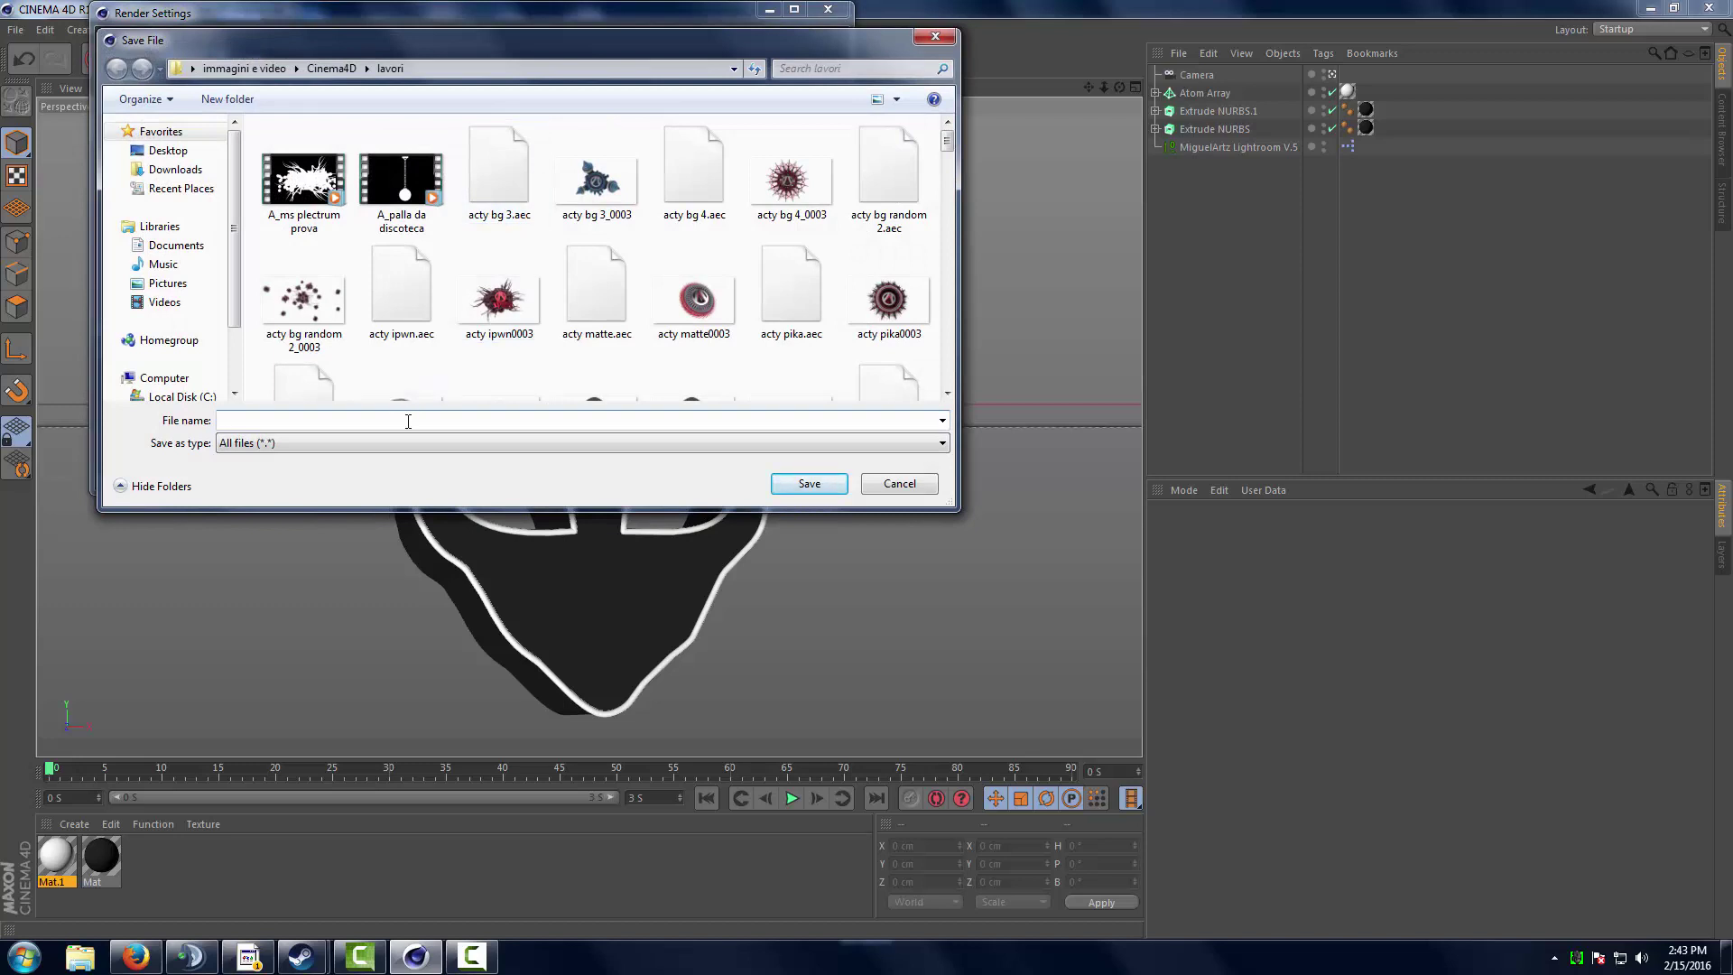
text(alie)
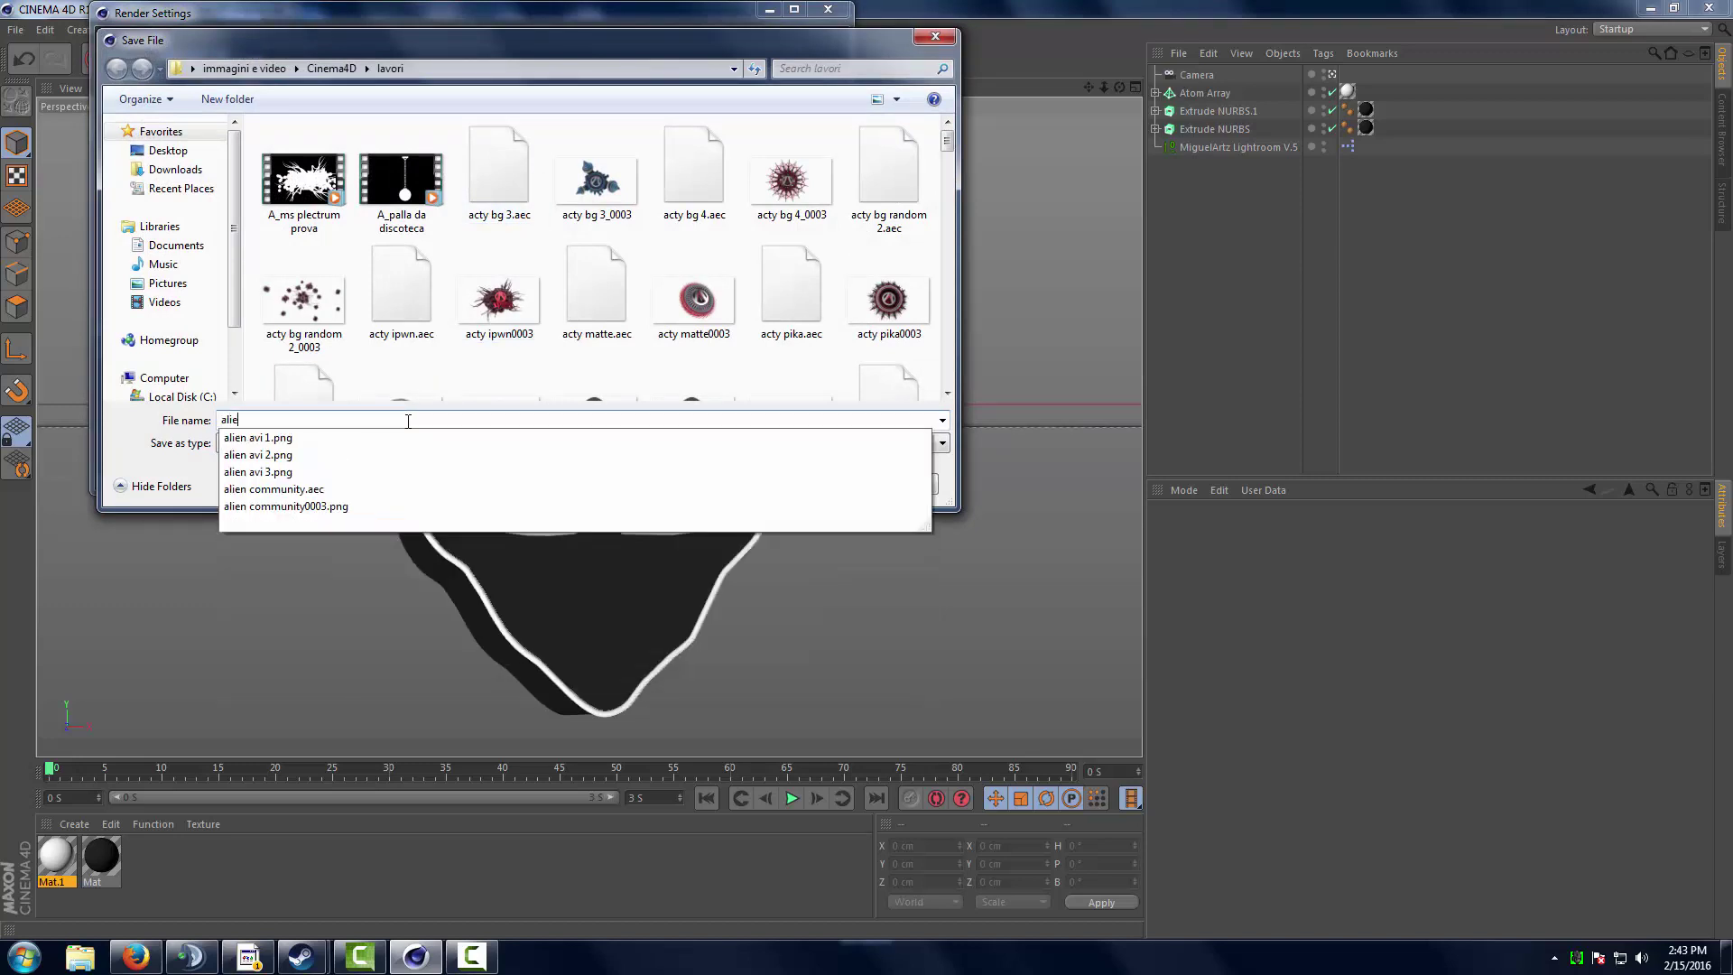
text(n avi)
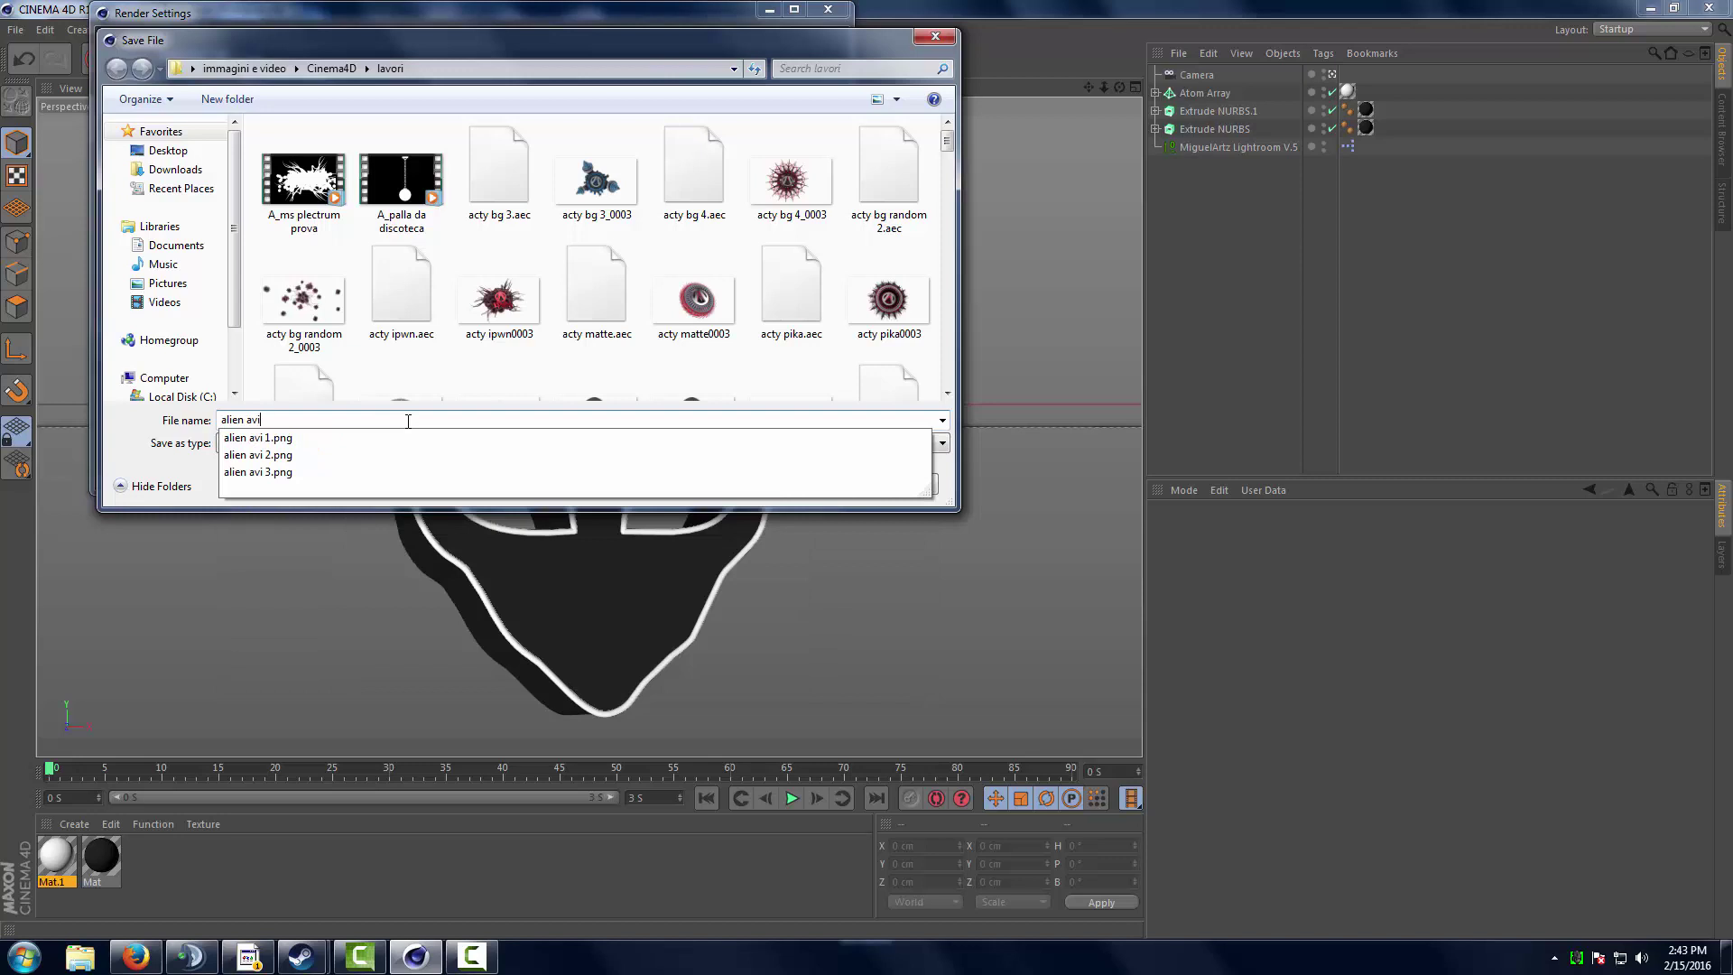
text( 1)
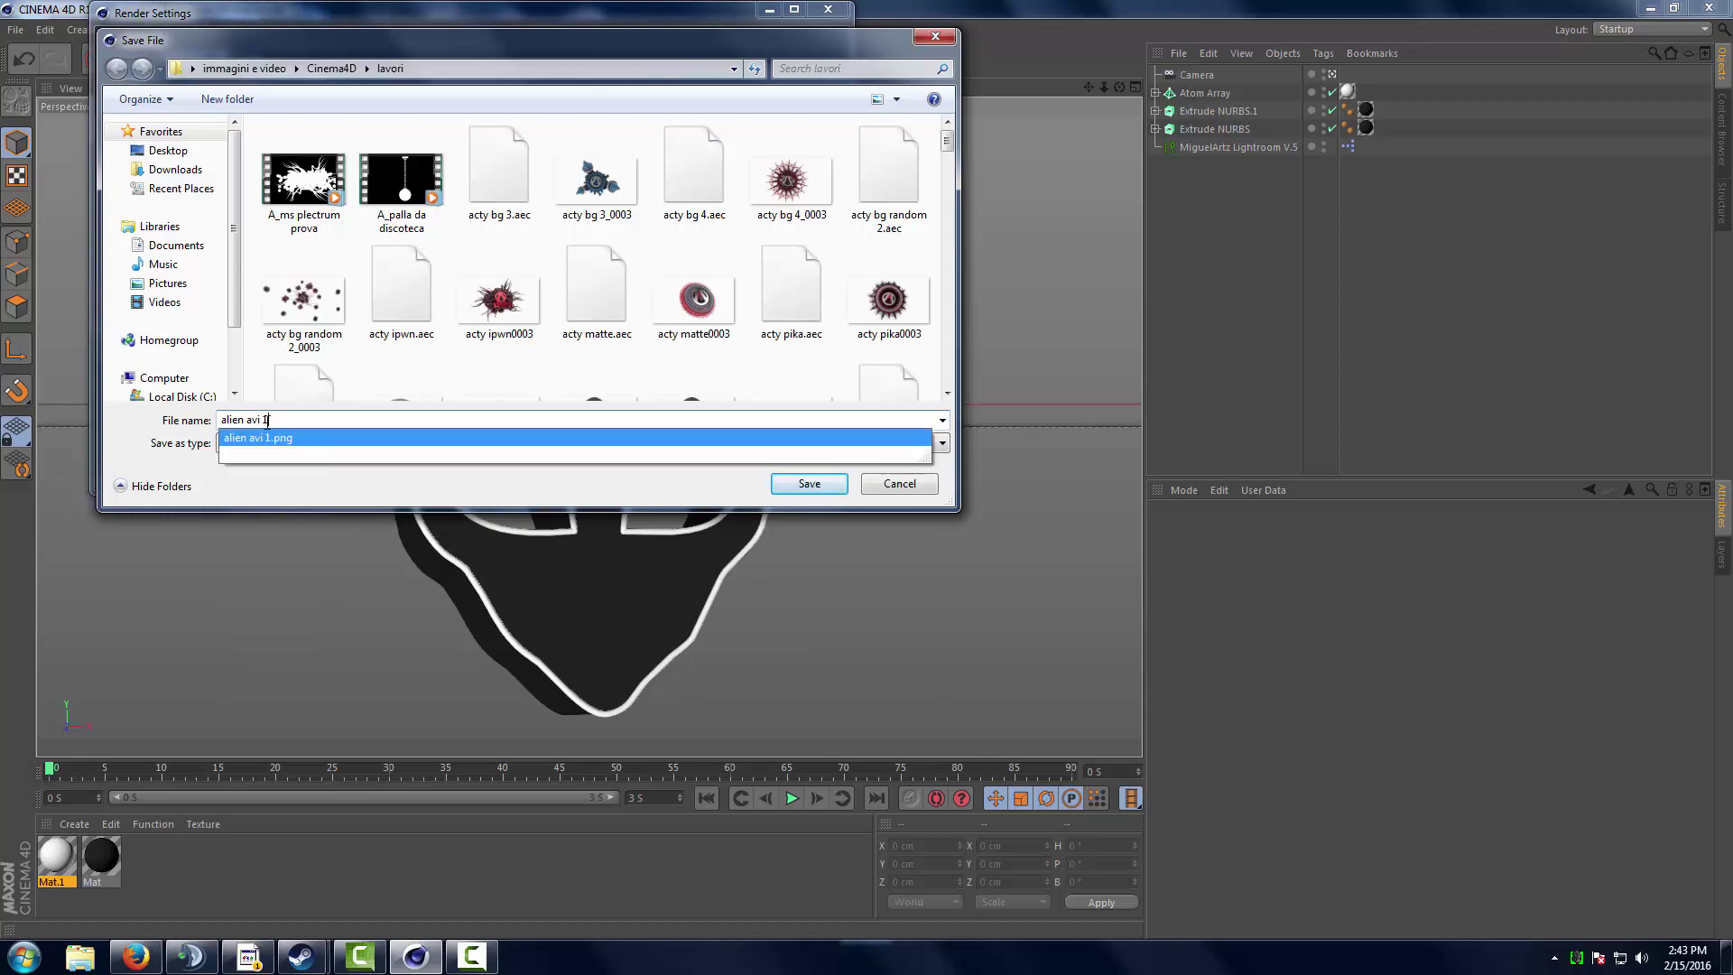
click(328, 489)
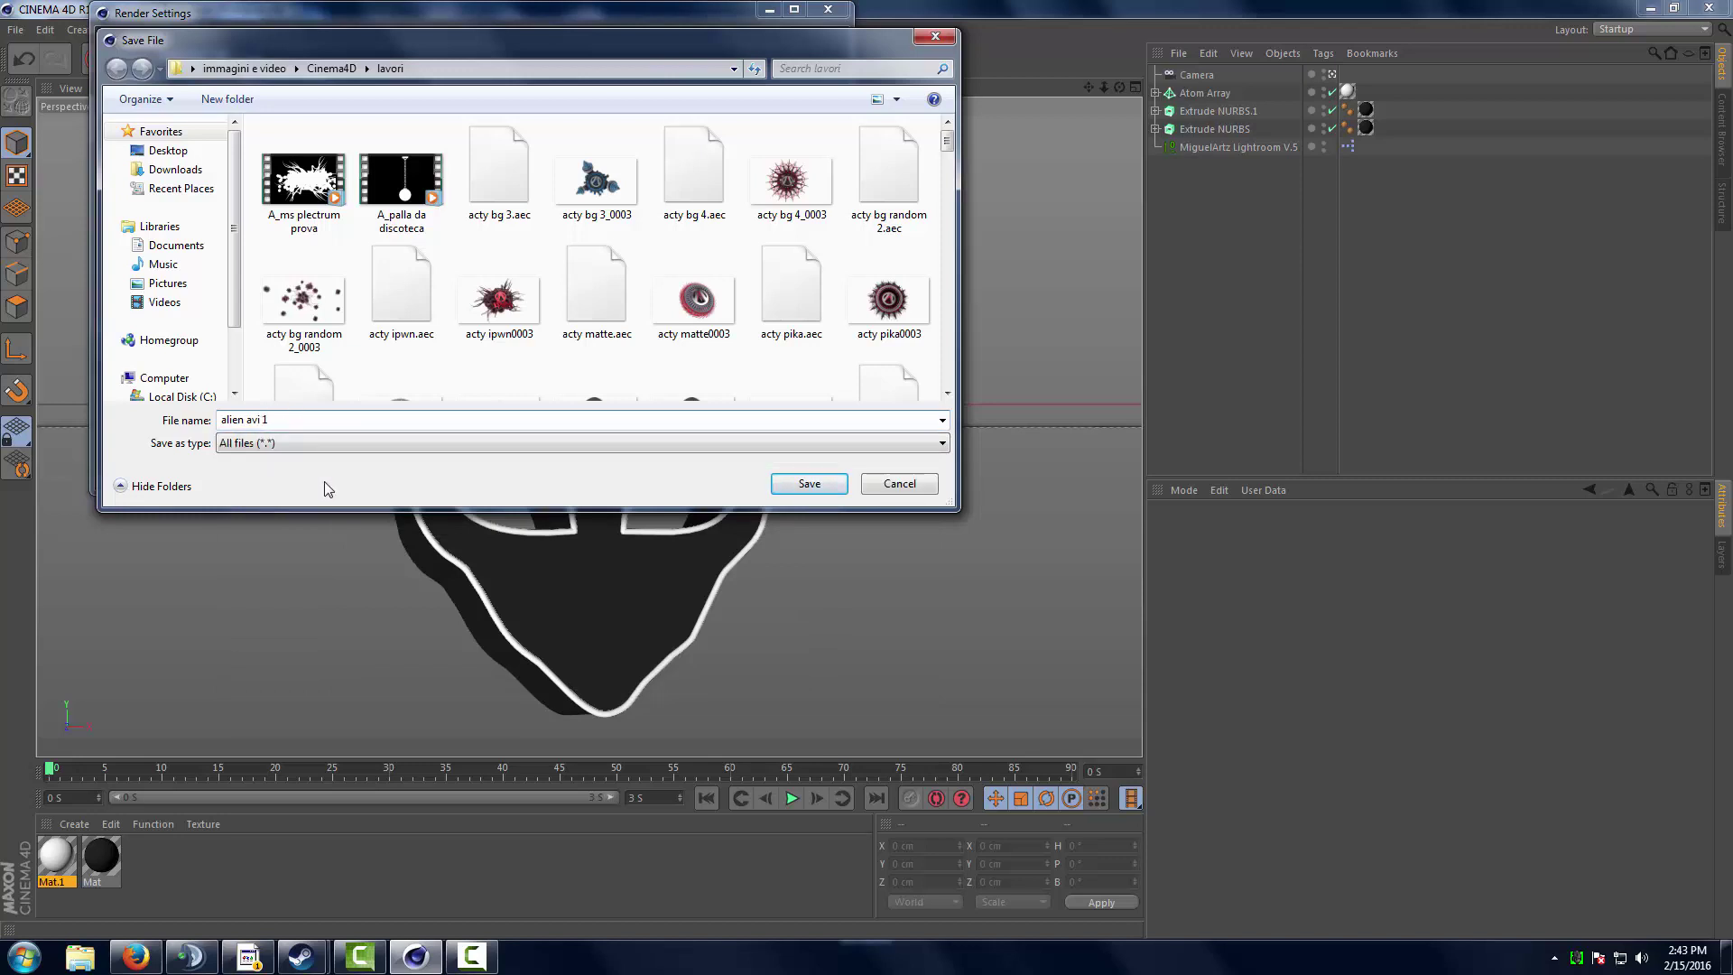
click(808, 485)
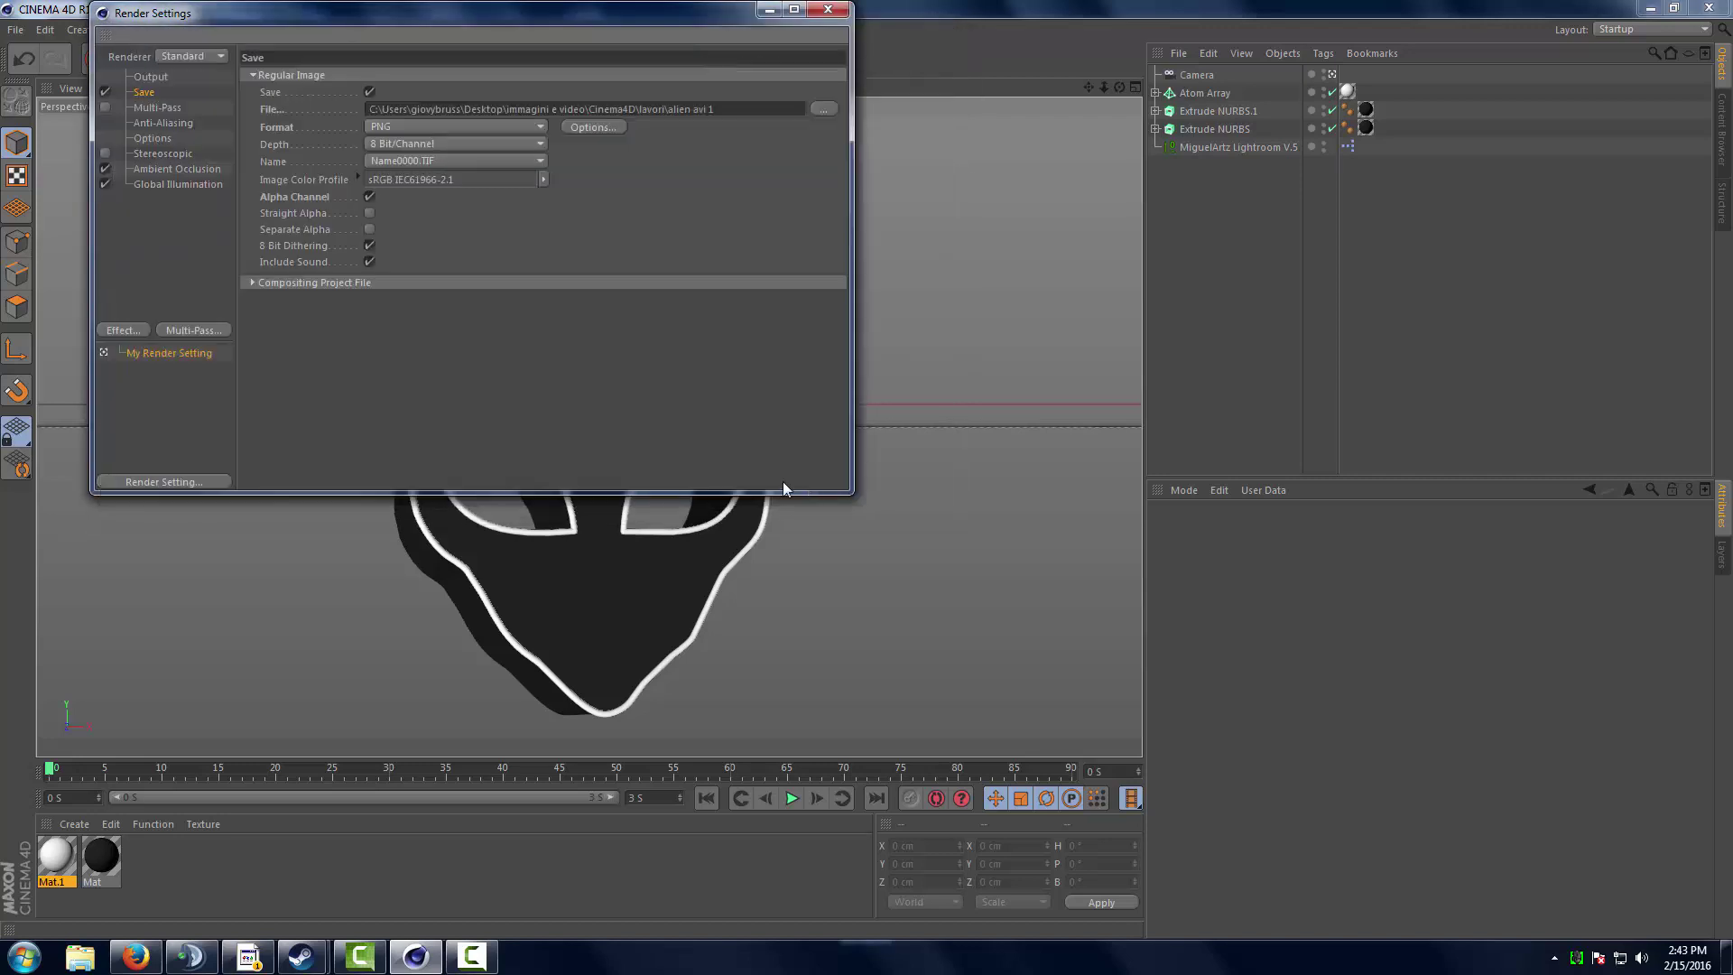
click(831, 10)
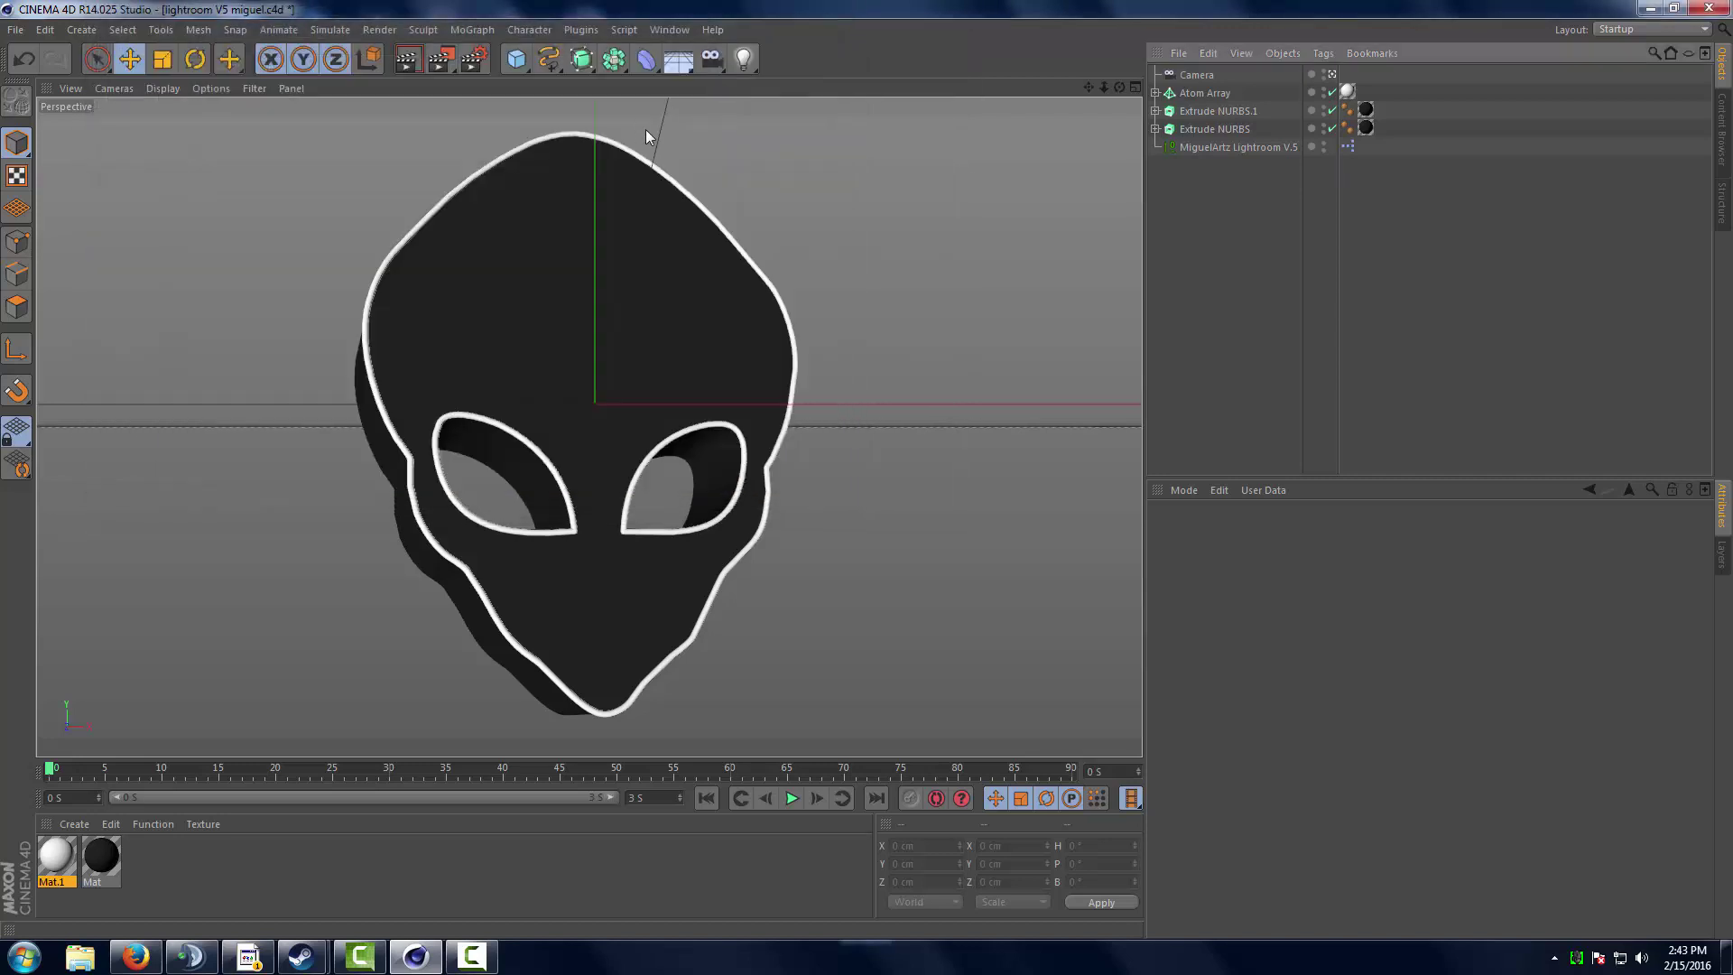
Hide the Atom Array and Extrude NURBS.1, and render the extruded logo to the Picture Viewer, overwriting alien avi 1.png.
click(1324, 89)
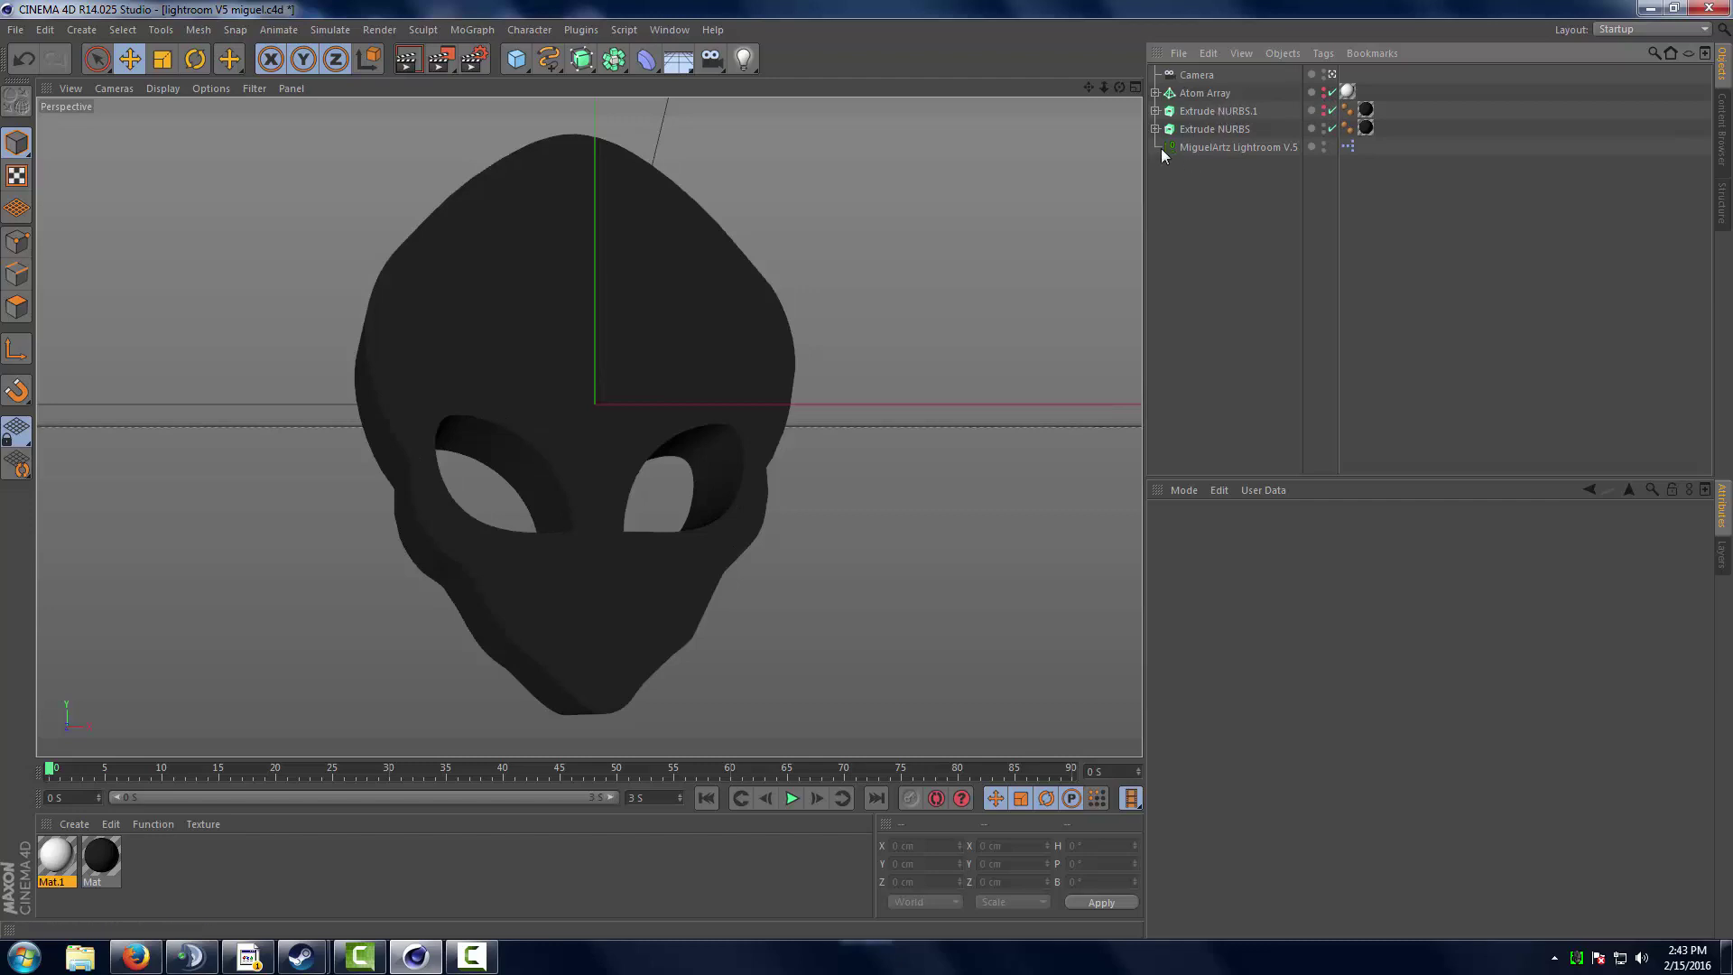
click(447, 55)
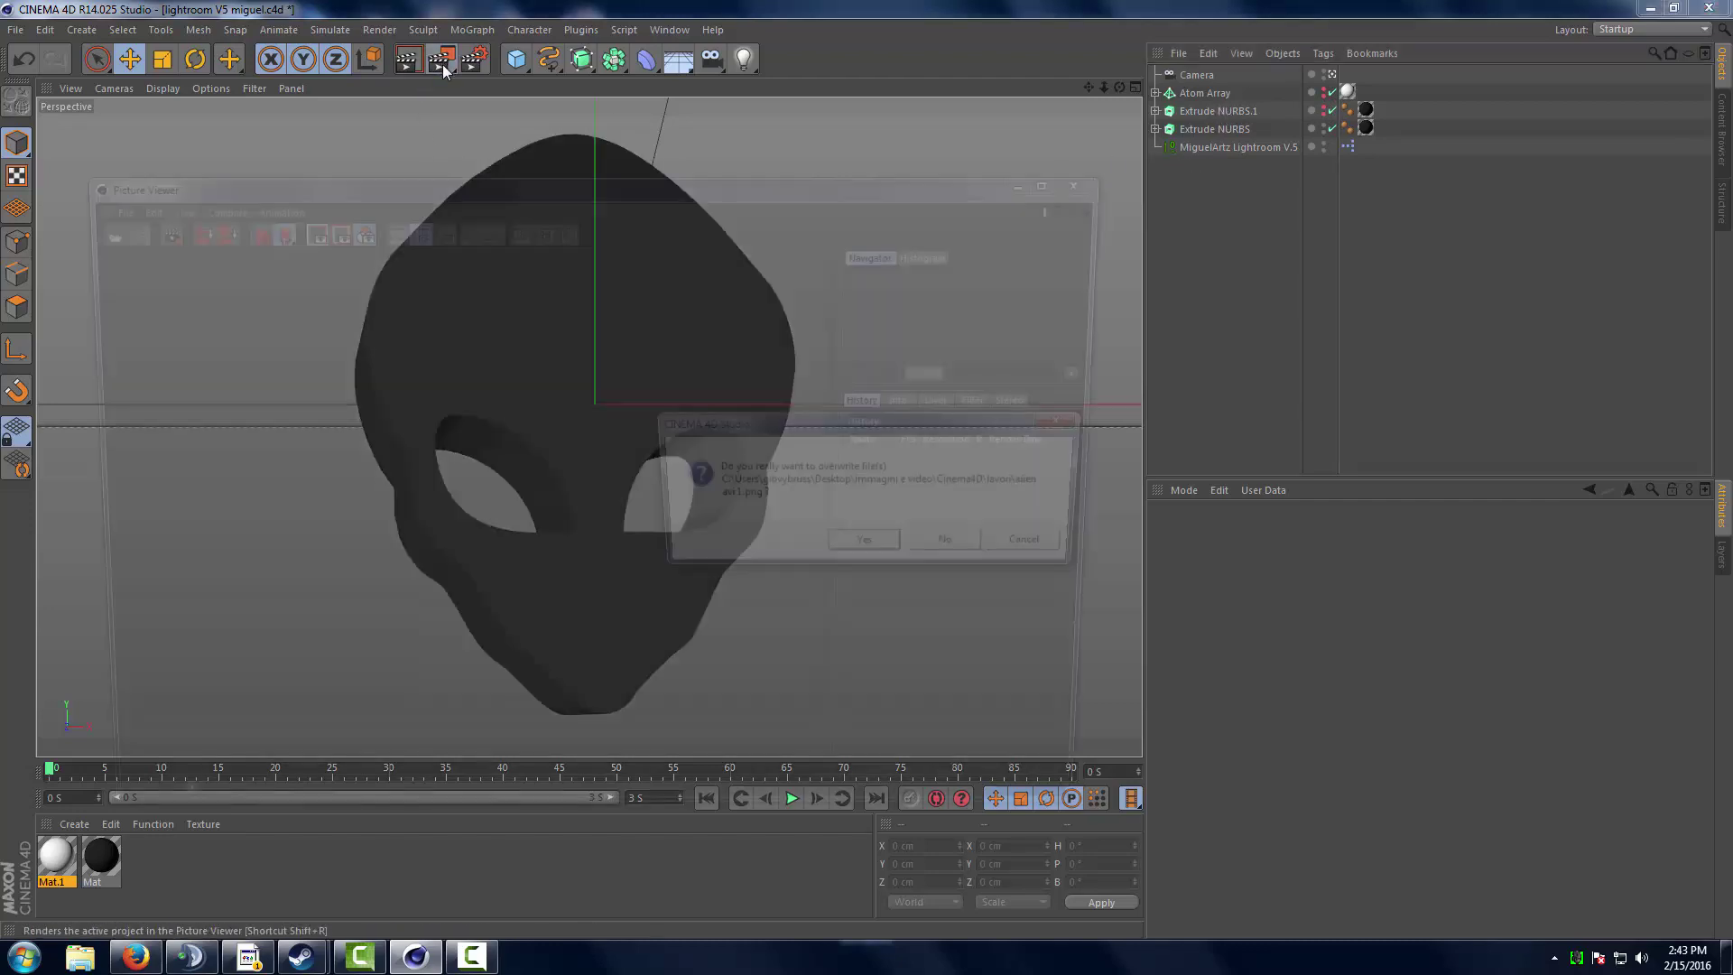
click(879, 551)
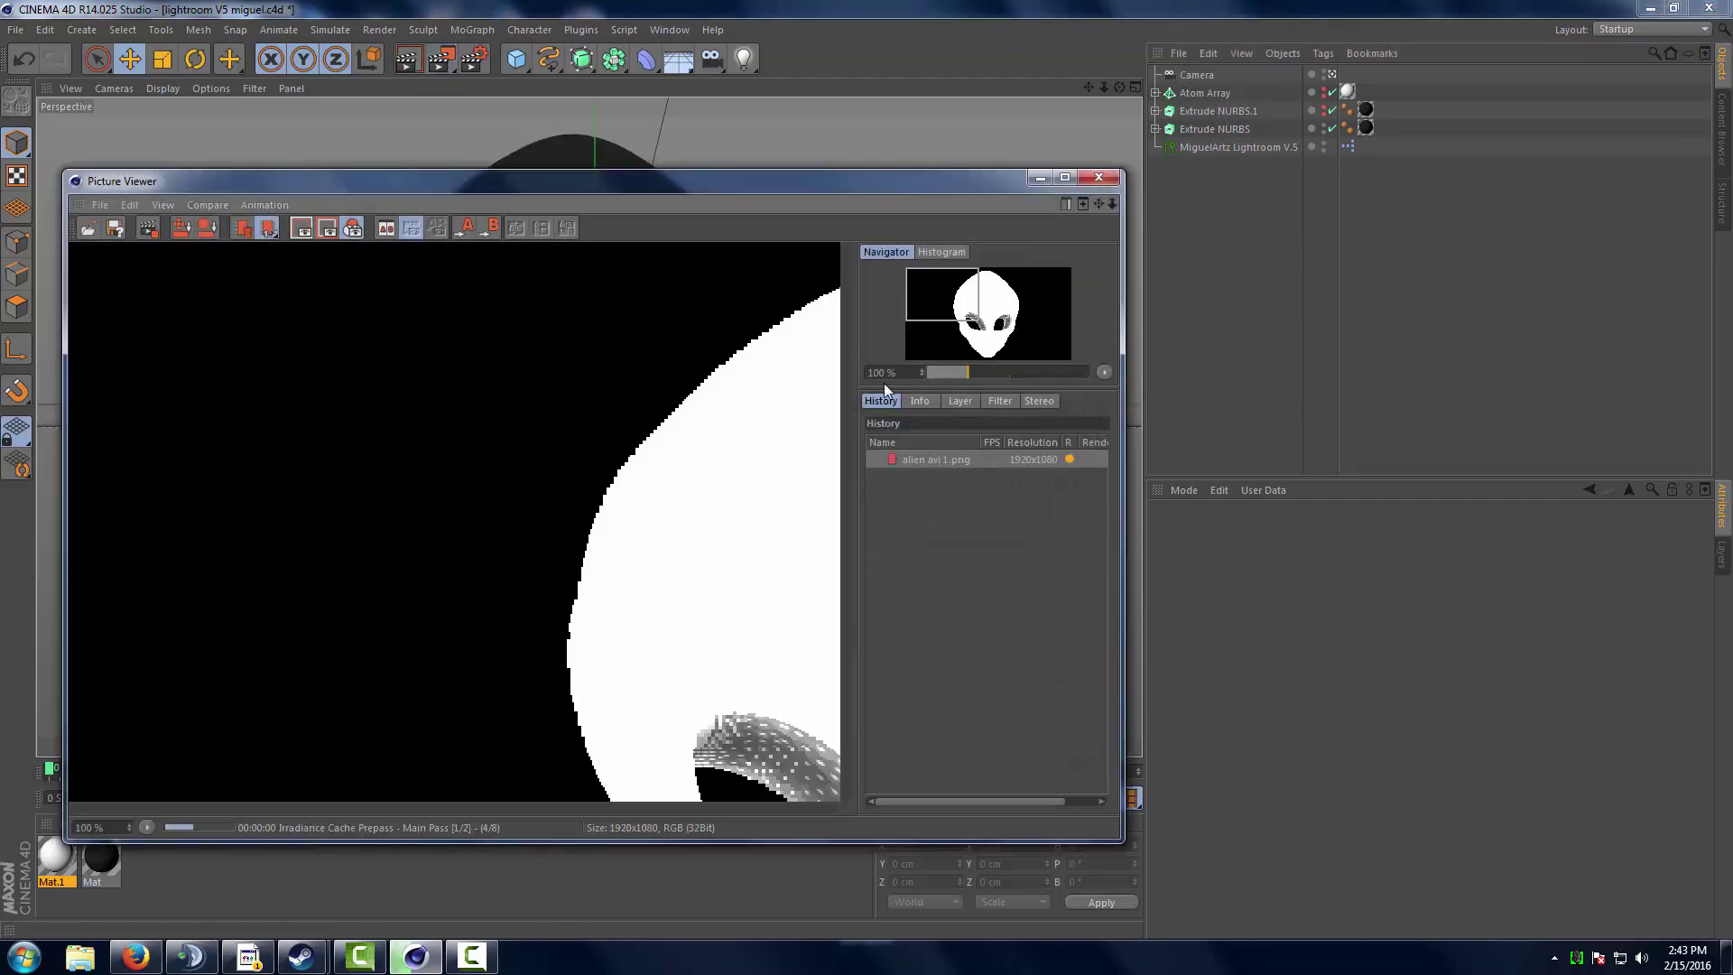
scroll(702, 466, down, 4)
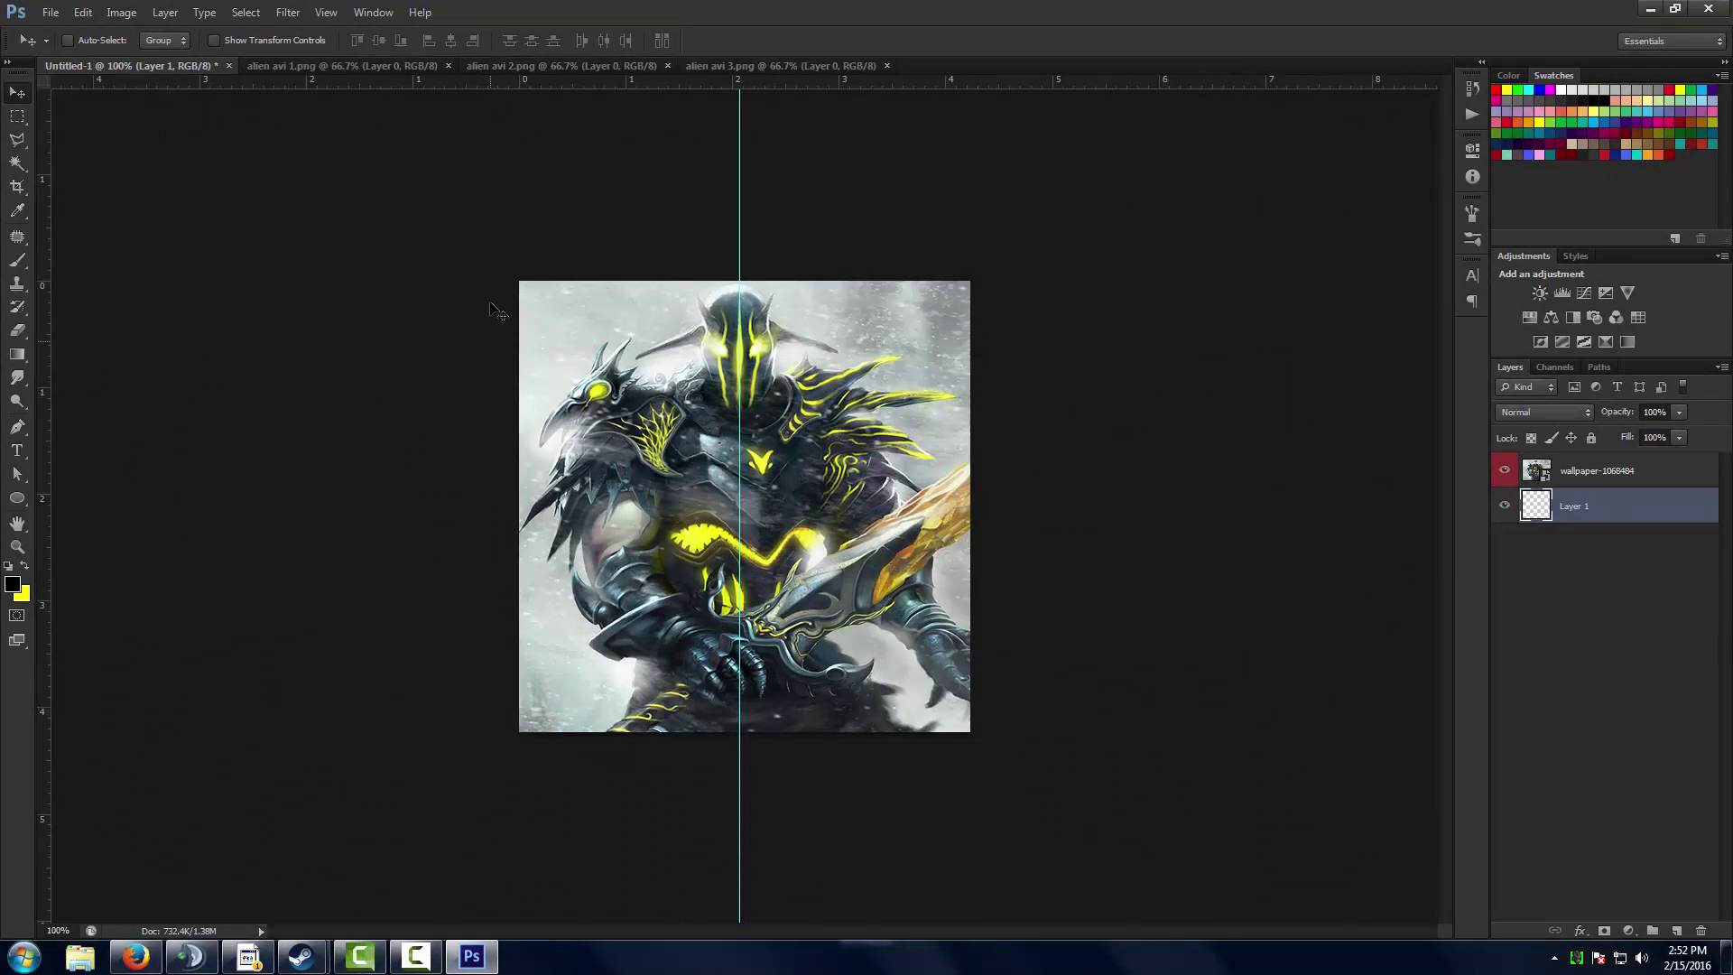
In Photoshop, add the alien face from alien avi 2.png and the white outline from alien avi 3.png as layers in alien avi 1.png.
click(1632, 477)
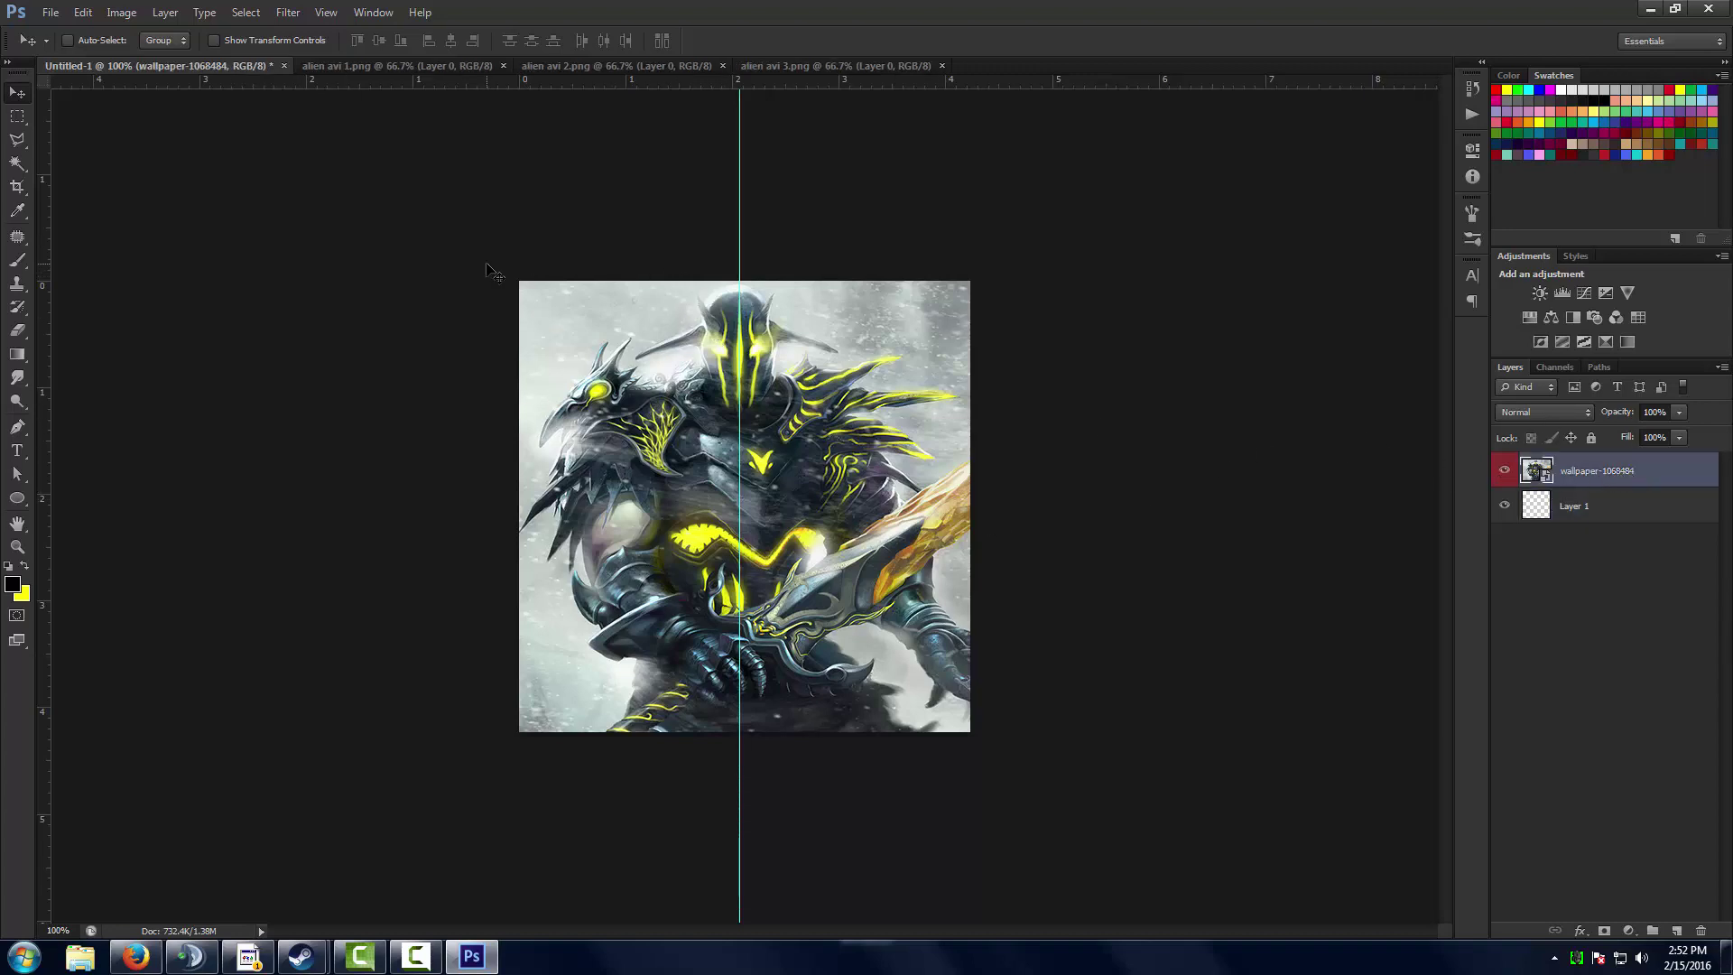
click(370, 65)
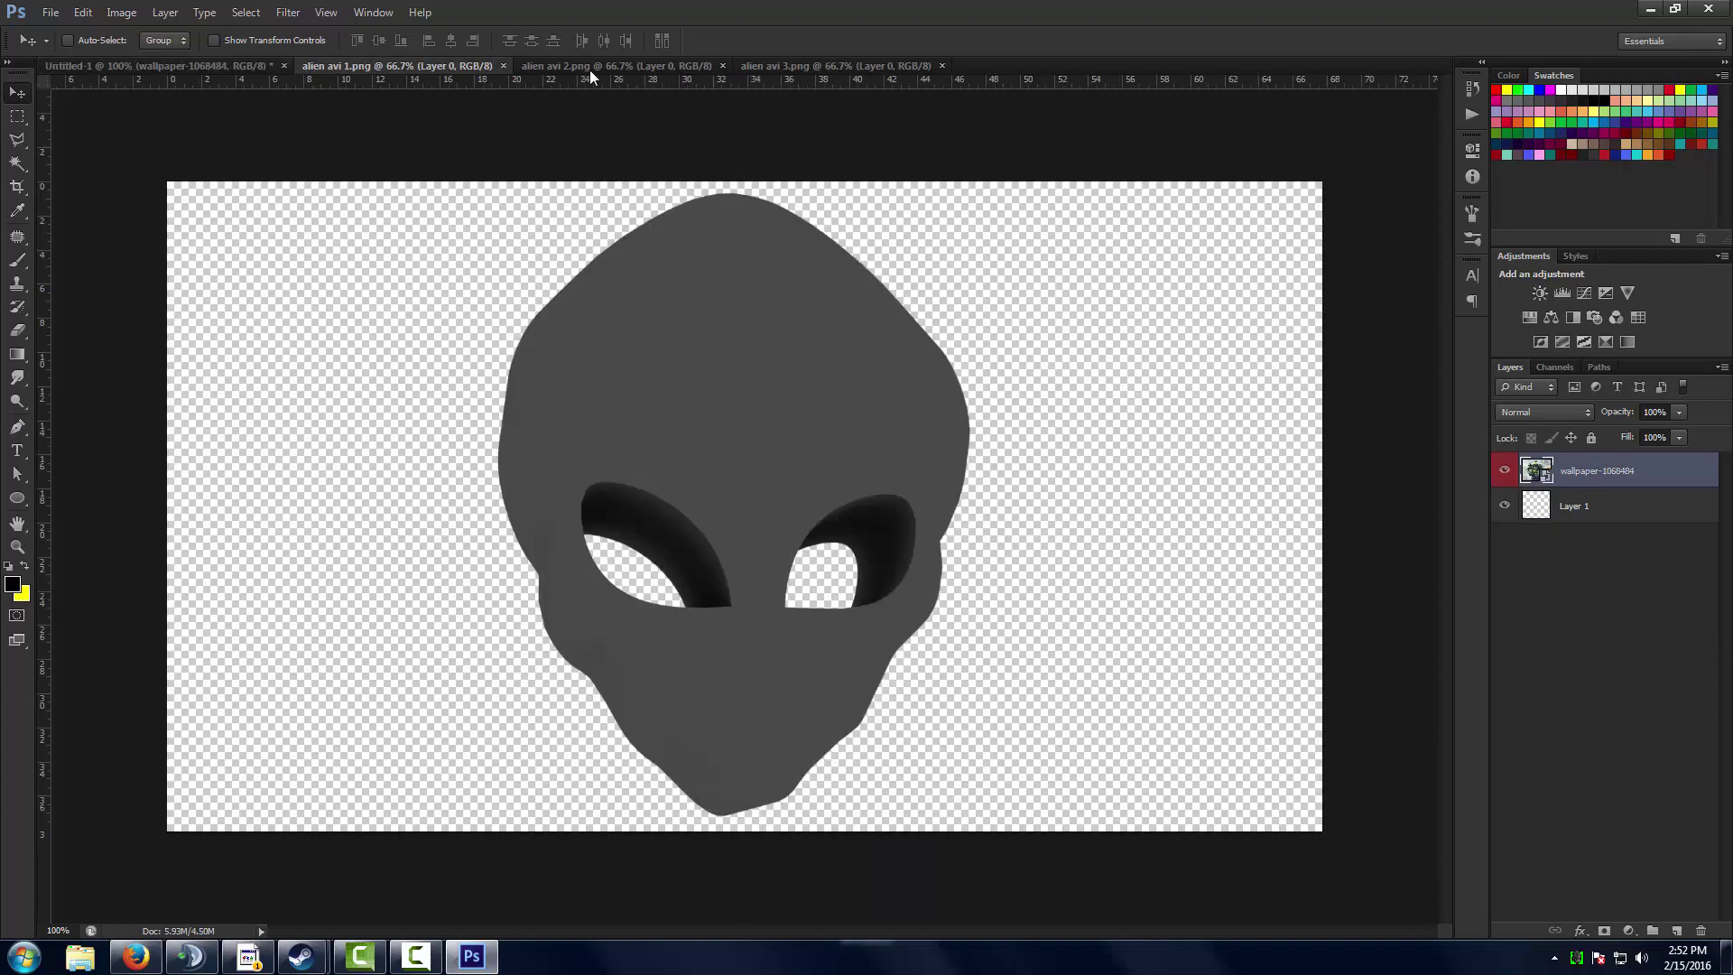
click(592, 67)
click(783, 63)
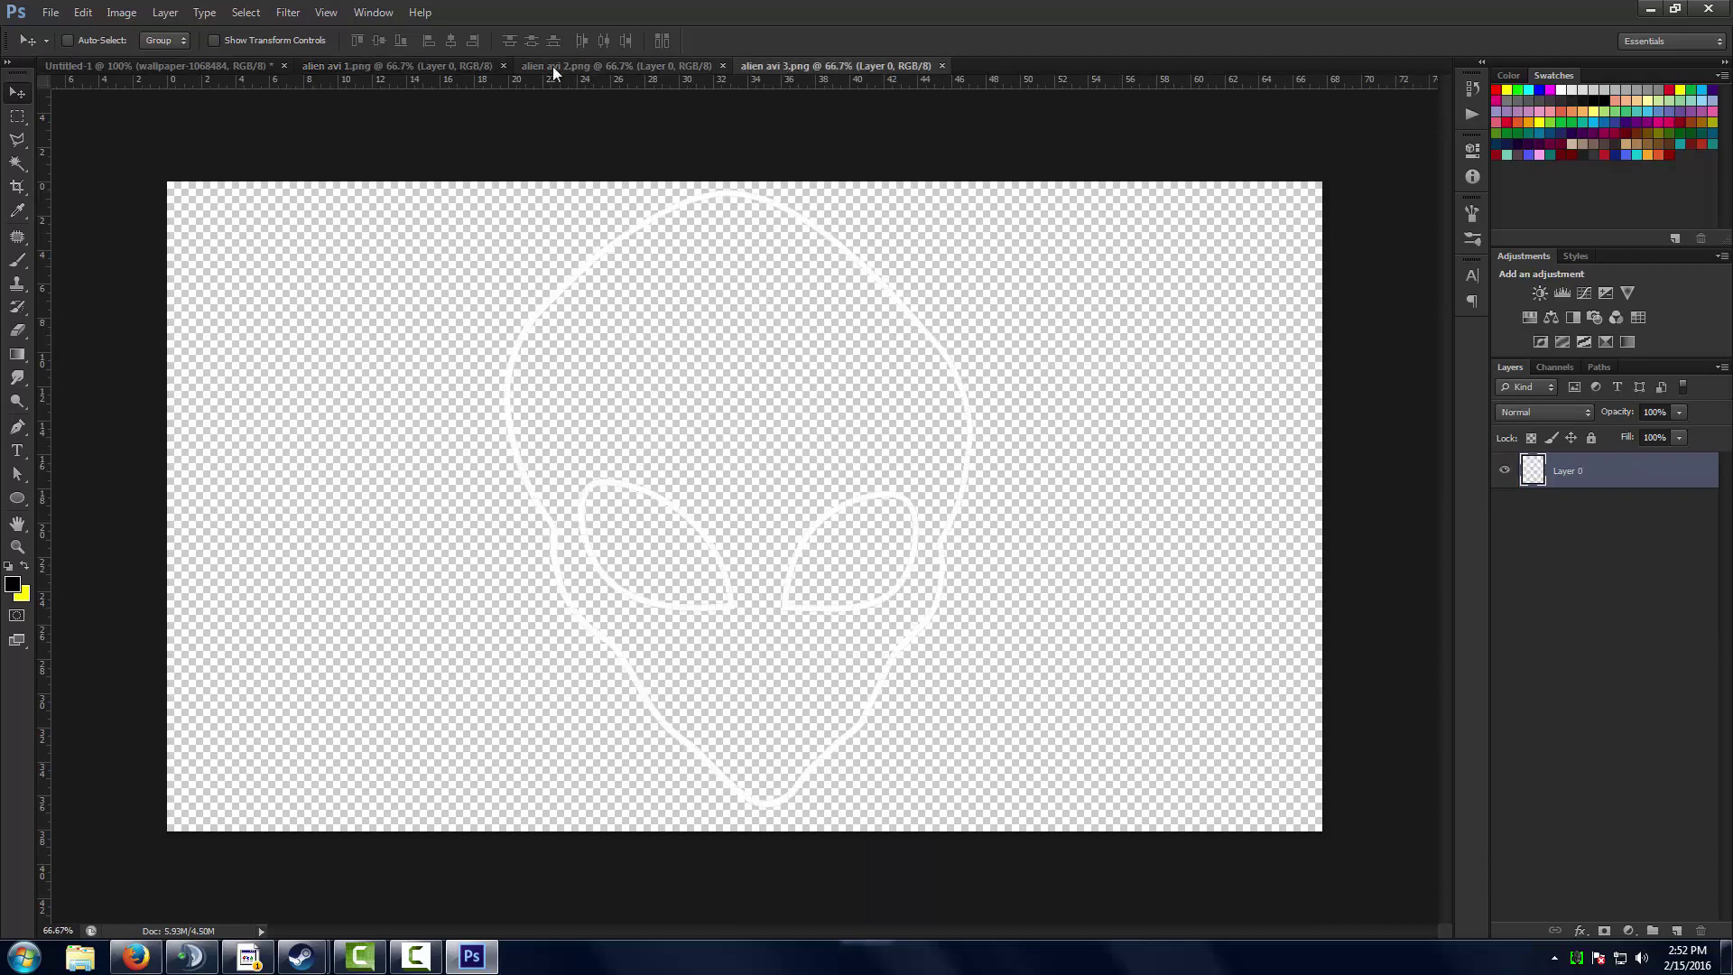
click(447, 67)
click(565, 65)
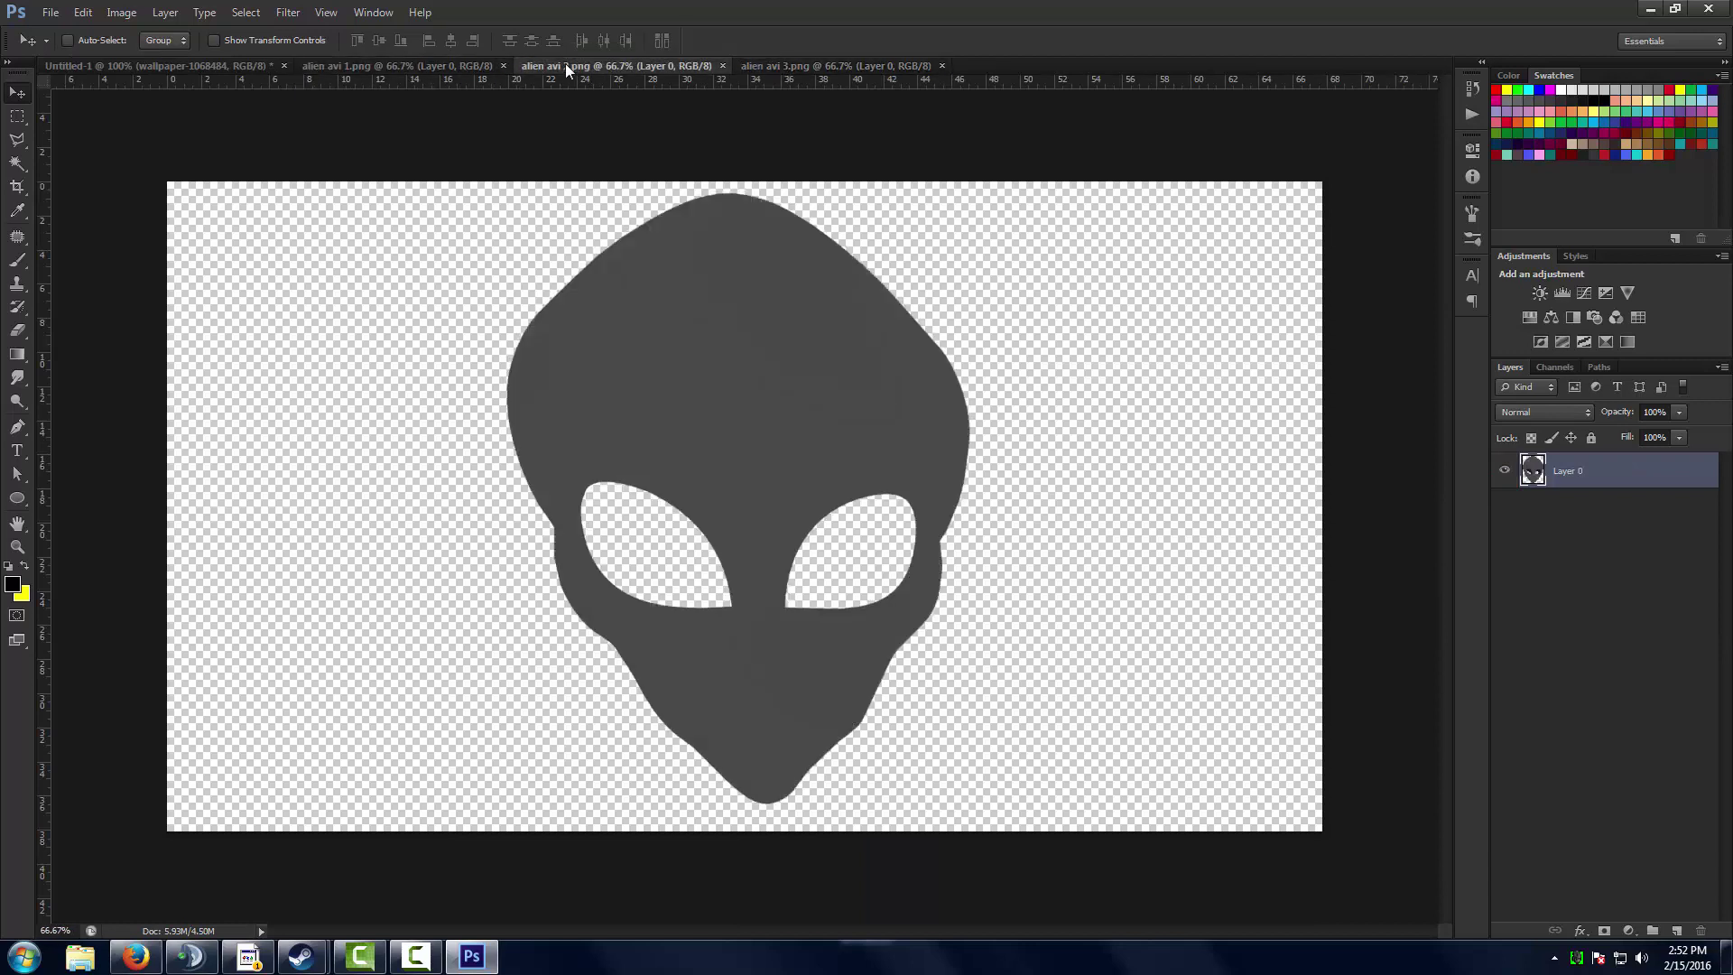
drag(711, 291, 733, 340)
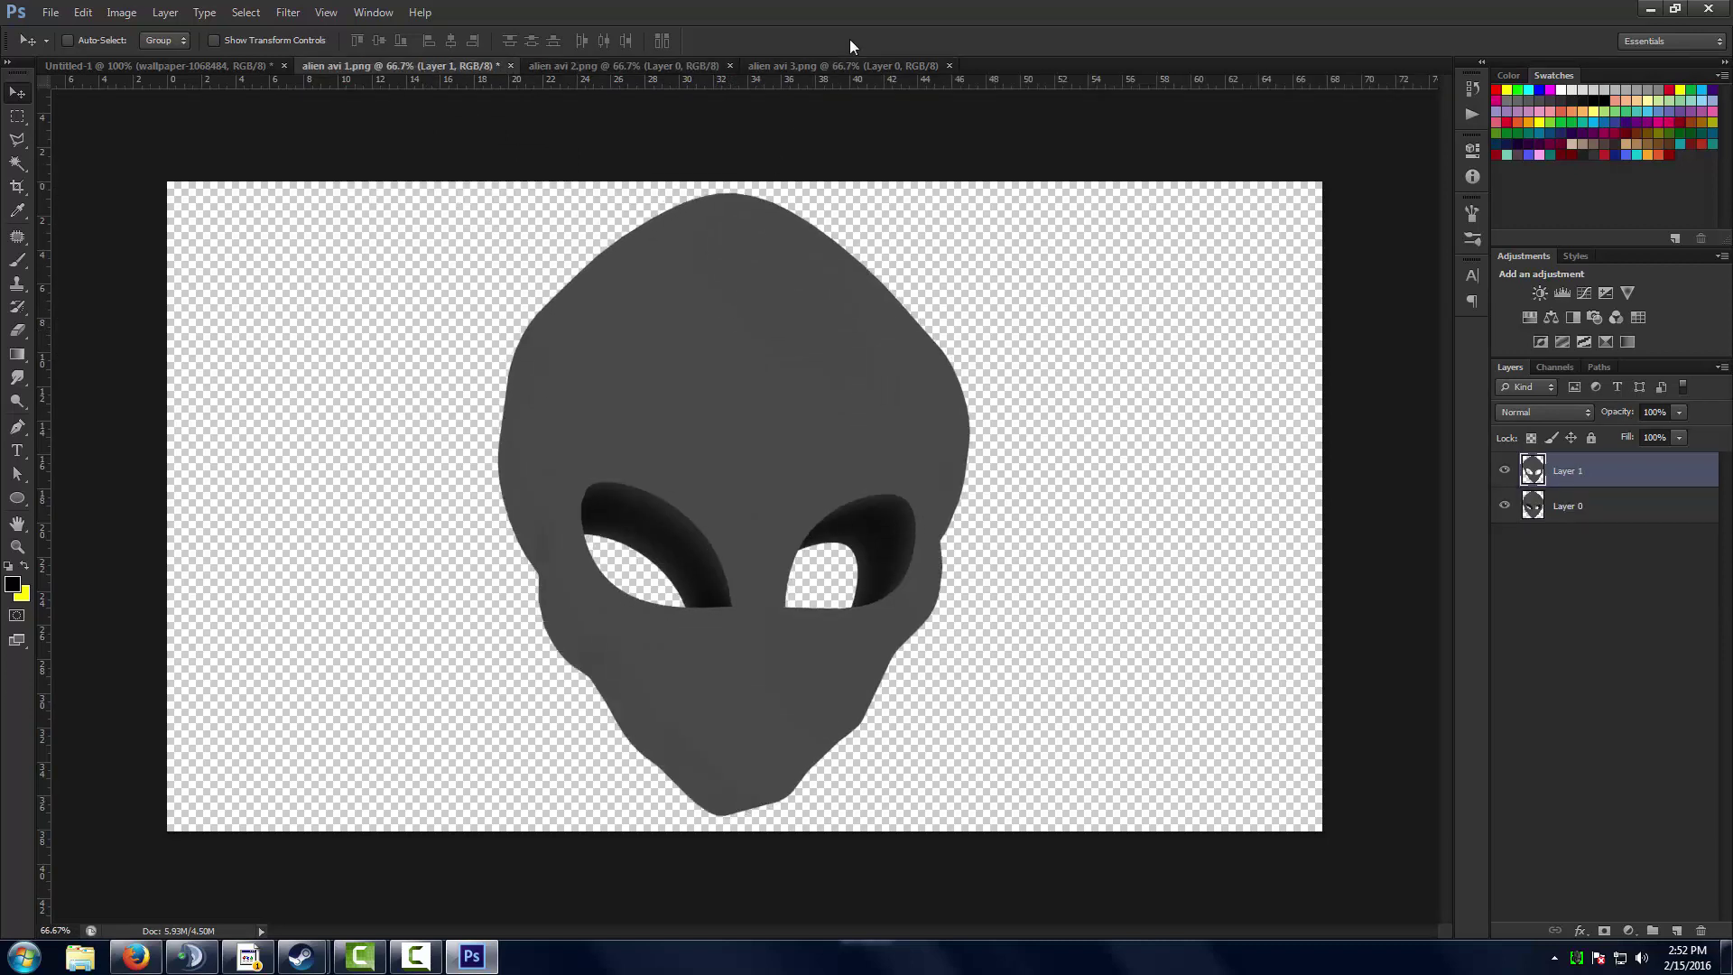
click(848, 66)
drag(823, 300, 863, 334)
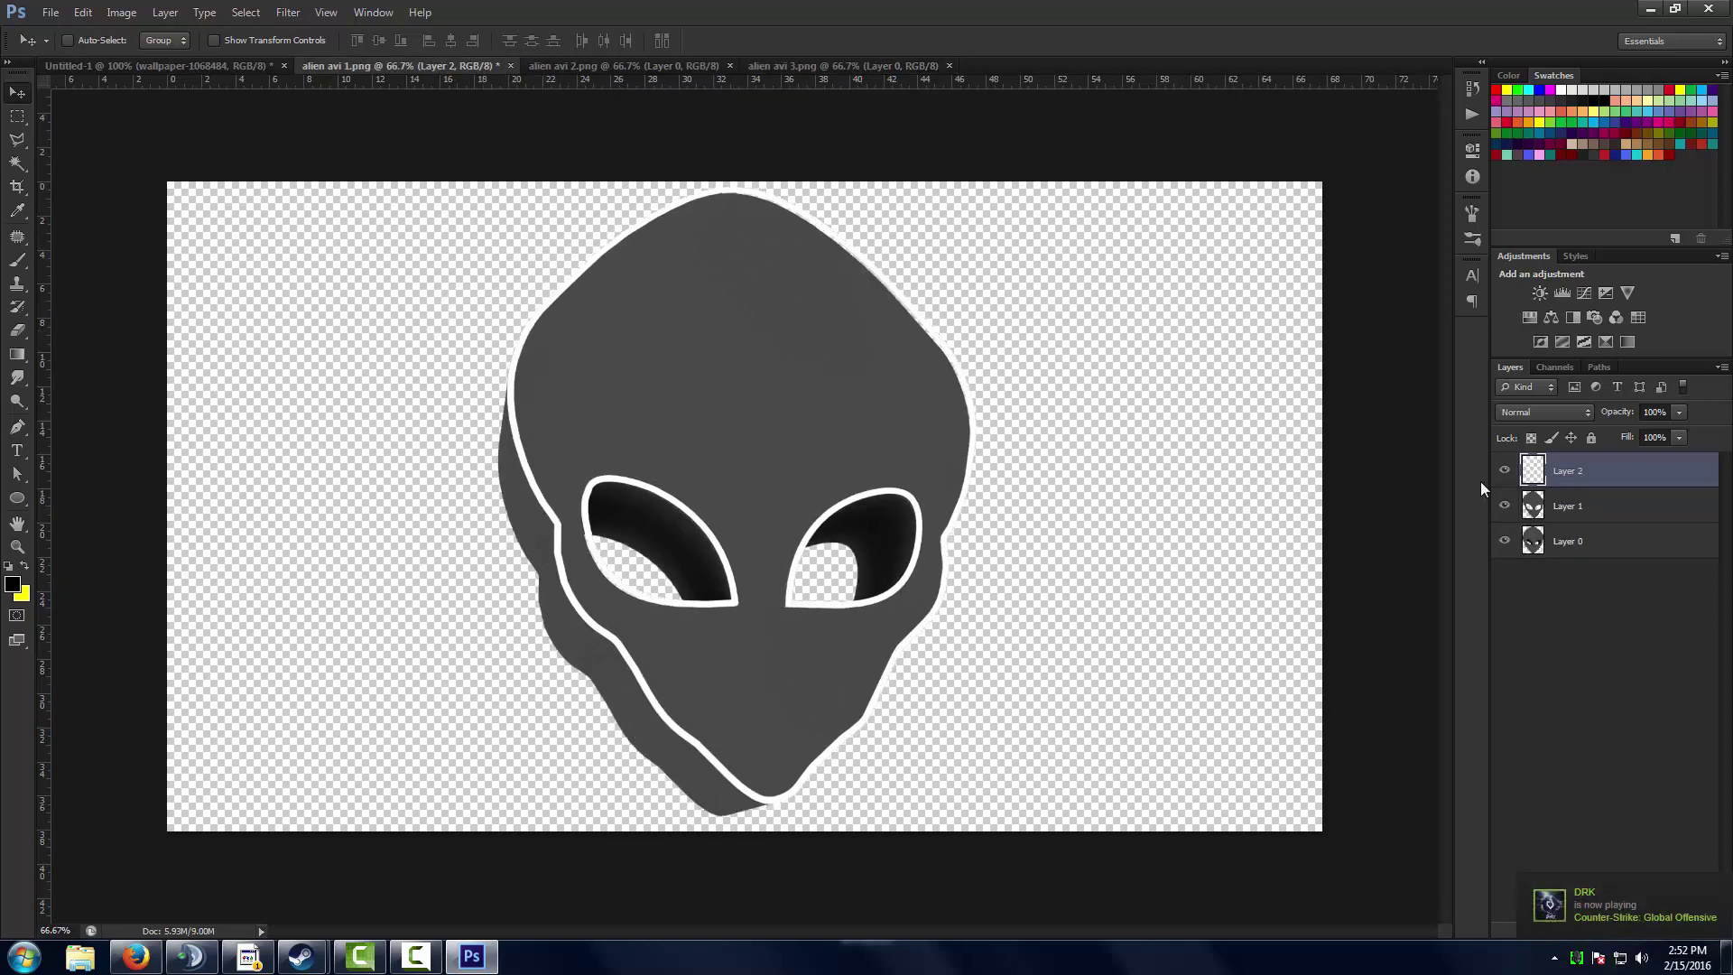
Group the three alien layers of alien avi 1.png and bring the group into the Untitled-1 document.
click(1514, 473)
click(1514, 474)
shift+click(1589, 542)
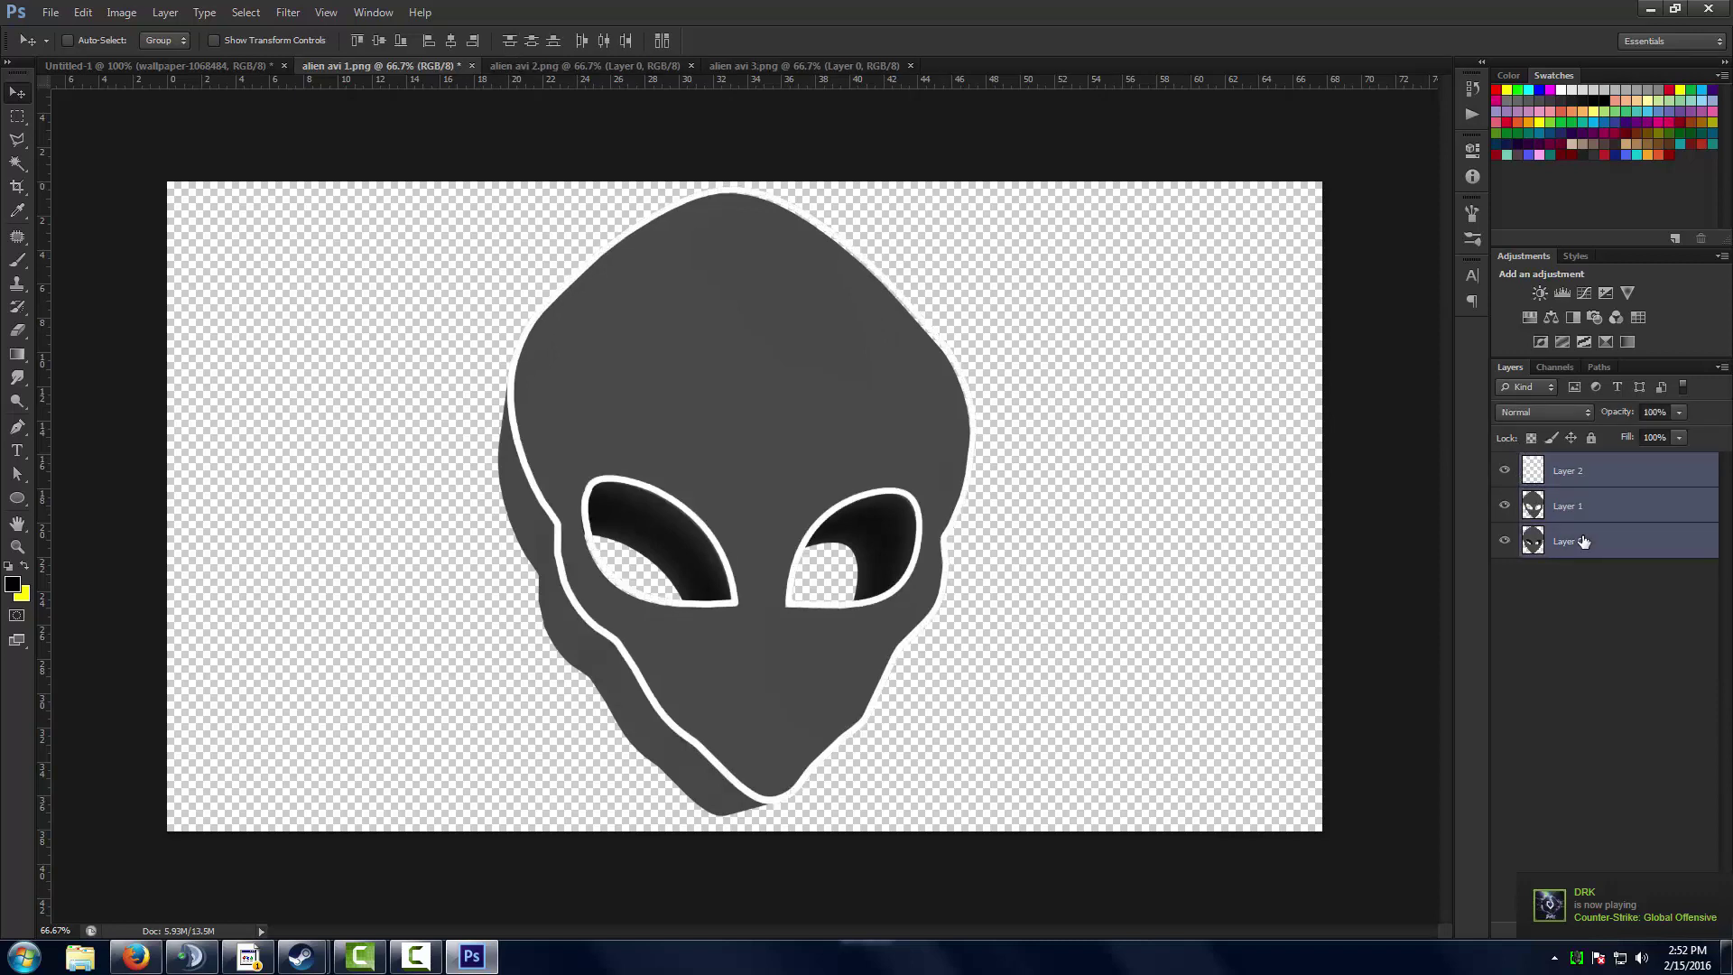
key(ctrl+g)
drag(695, 356, 758, 332)
Scale the alien group down proportionally until the whole head fits inside the canvas, roughly centred over the wallpaper.
key(ctrl+t)
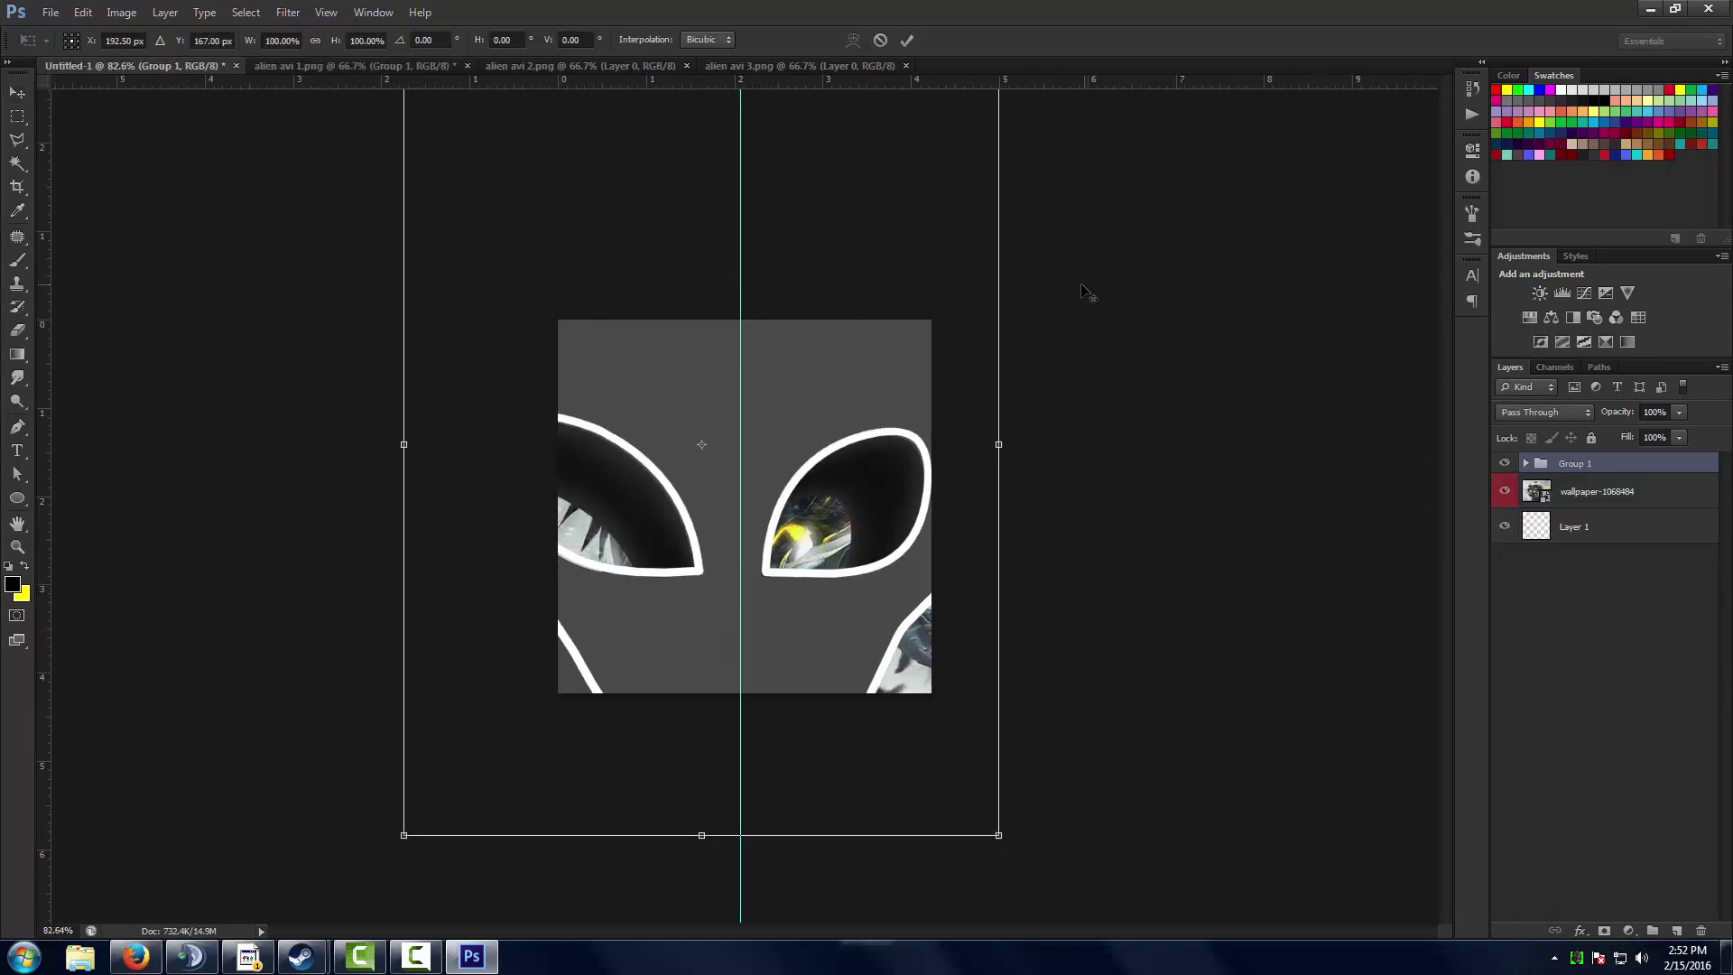
alt+scroll(1095, 290, down, 5)
alt+shift+drag(942, 170, 824, 310)
drag(794, 470, 826, 516)
alt+shift+drag(849, 359, 844, 372)
drag(806, 461, 803, 460)
click(906, 39)
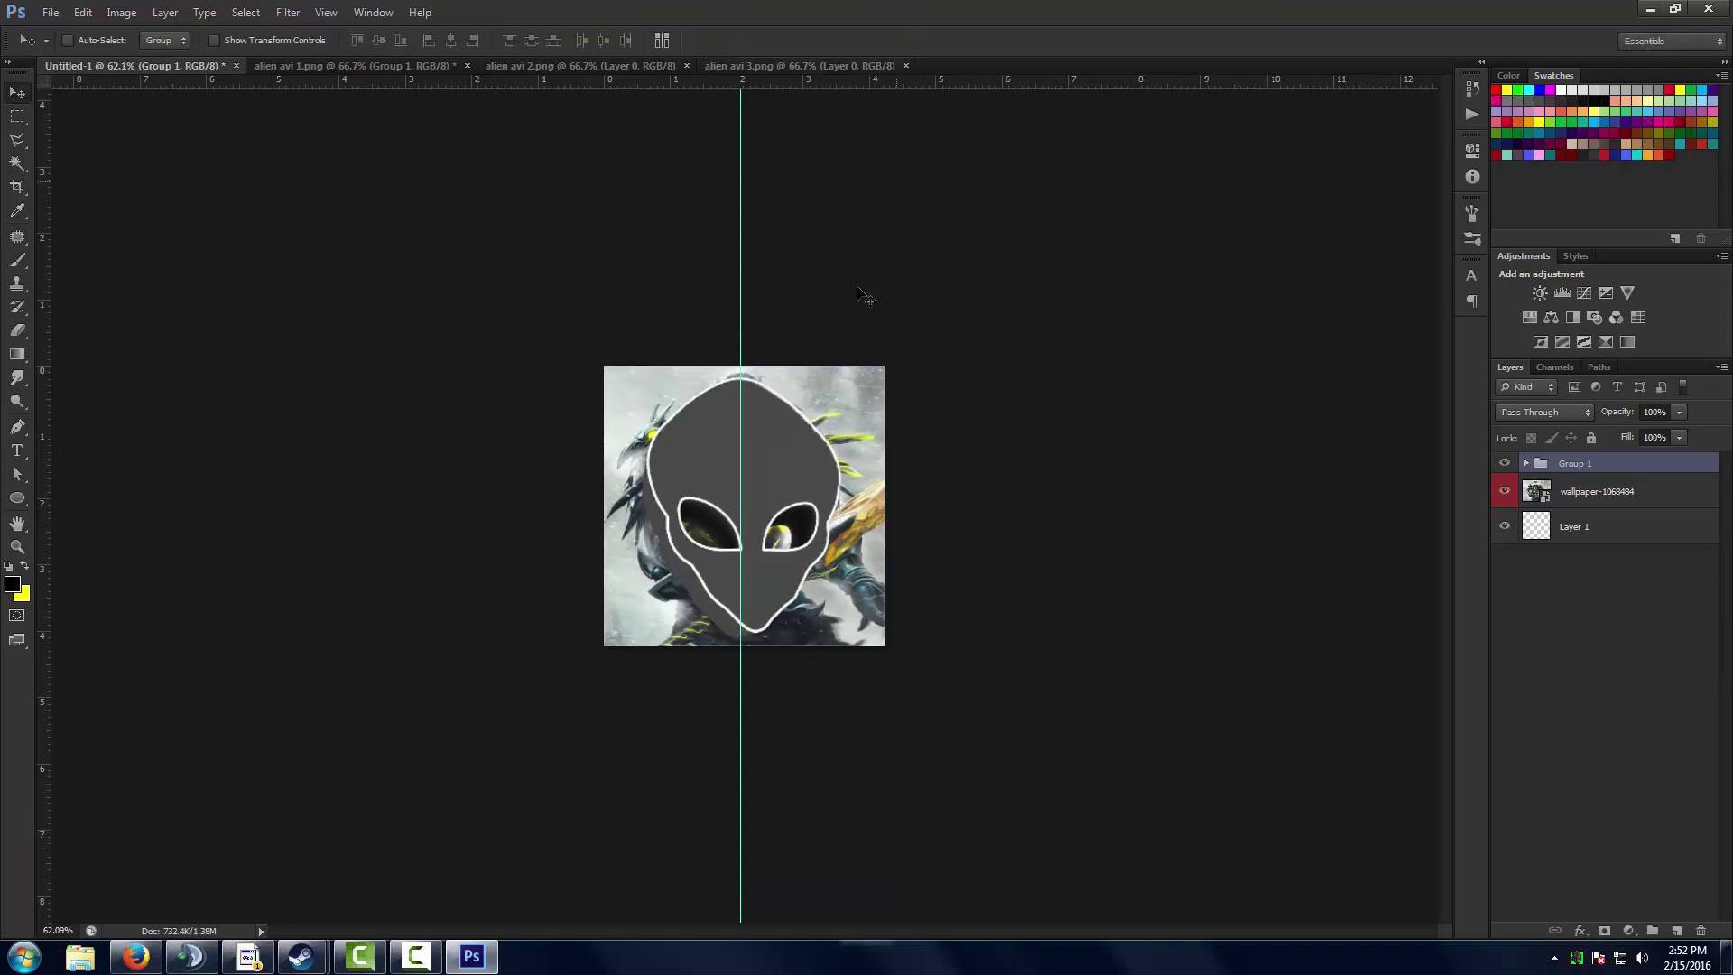
alt+scroll(793, 397, up, 2)
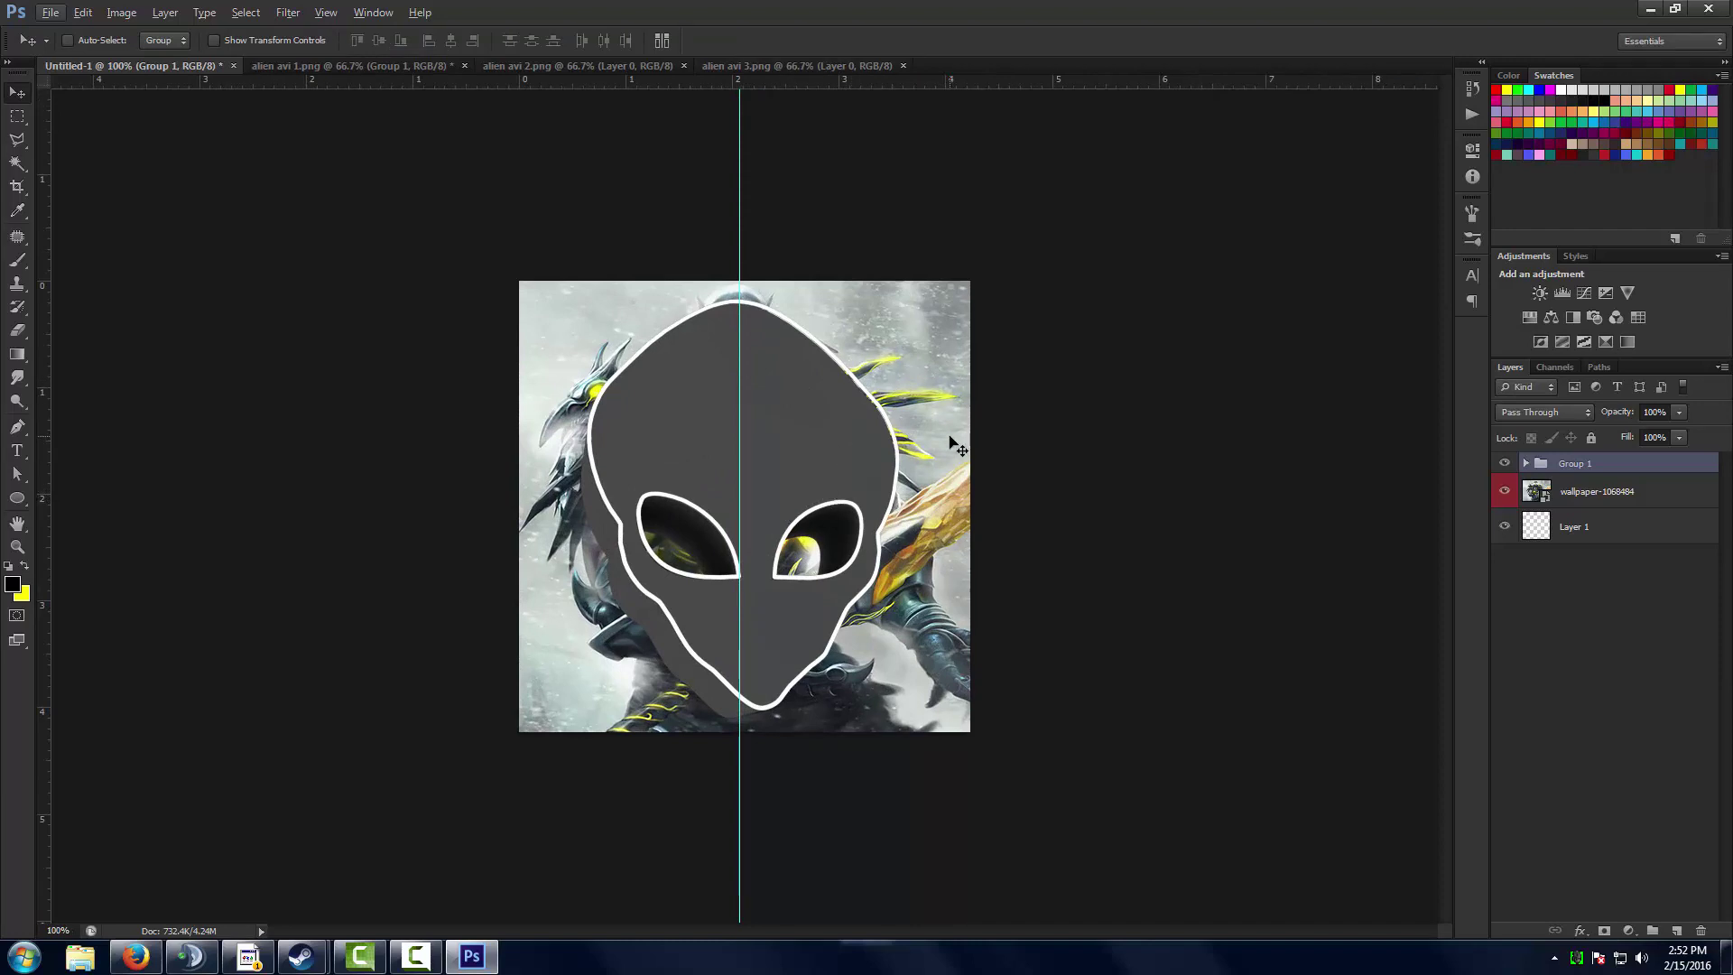
Centre the alien group horizontally and vertically on the canvas, and hide the guides.
key(ctrl+a)
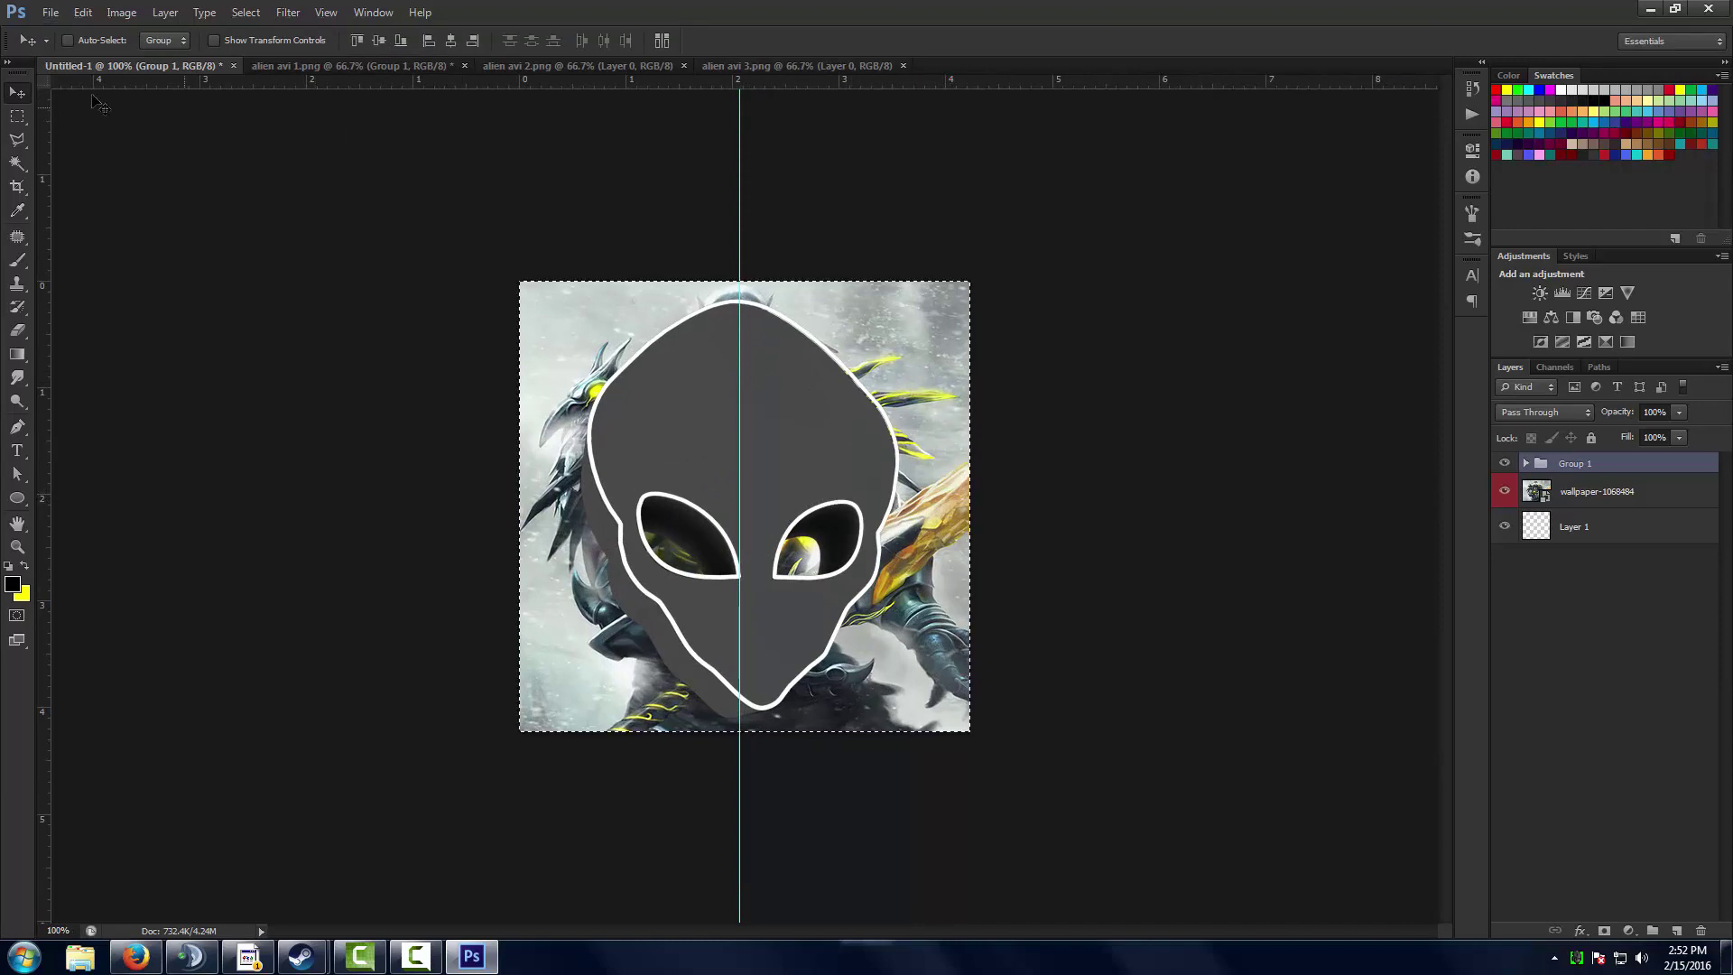
click(450, 42)
click(382, 41)
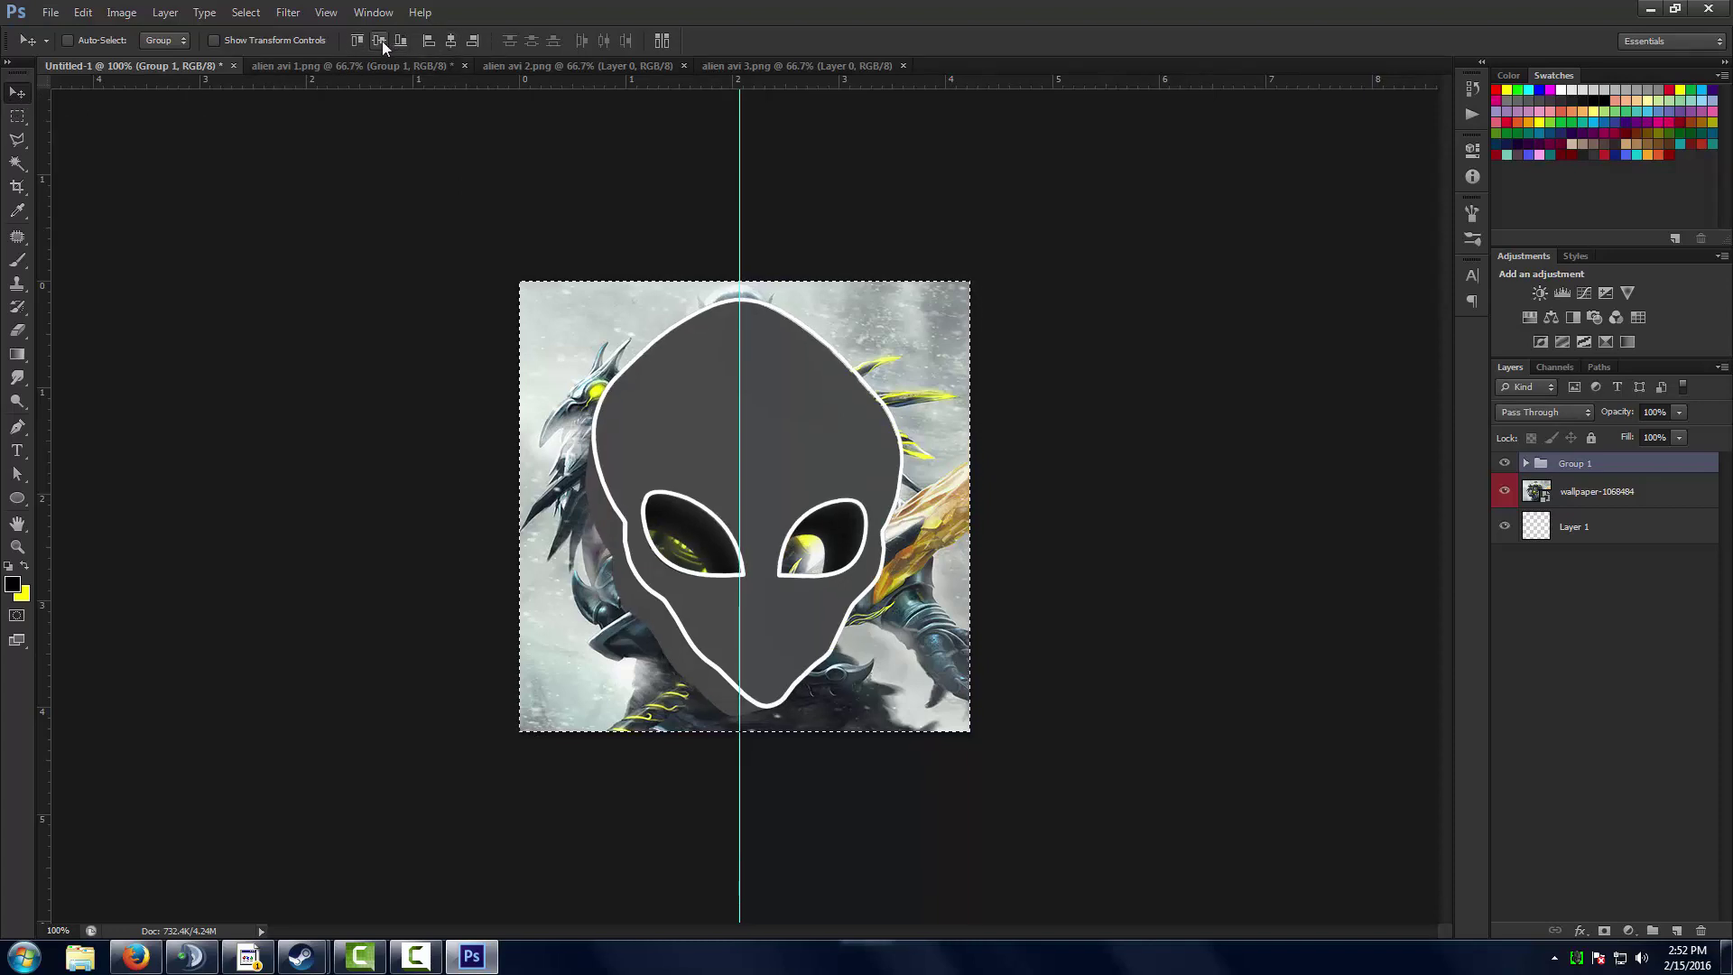
key(ctrl+d)
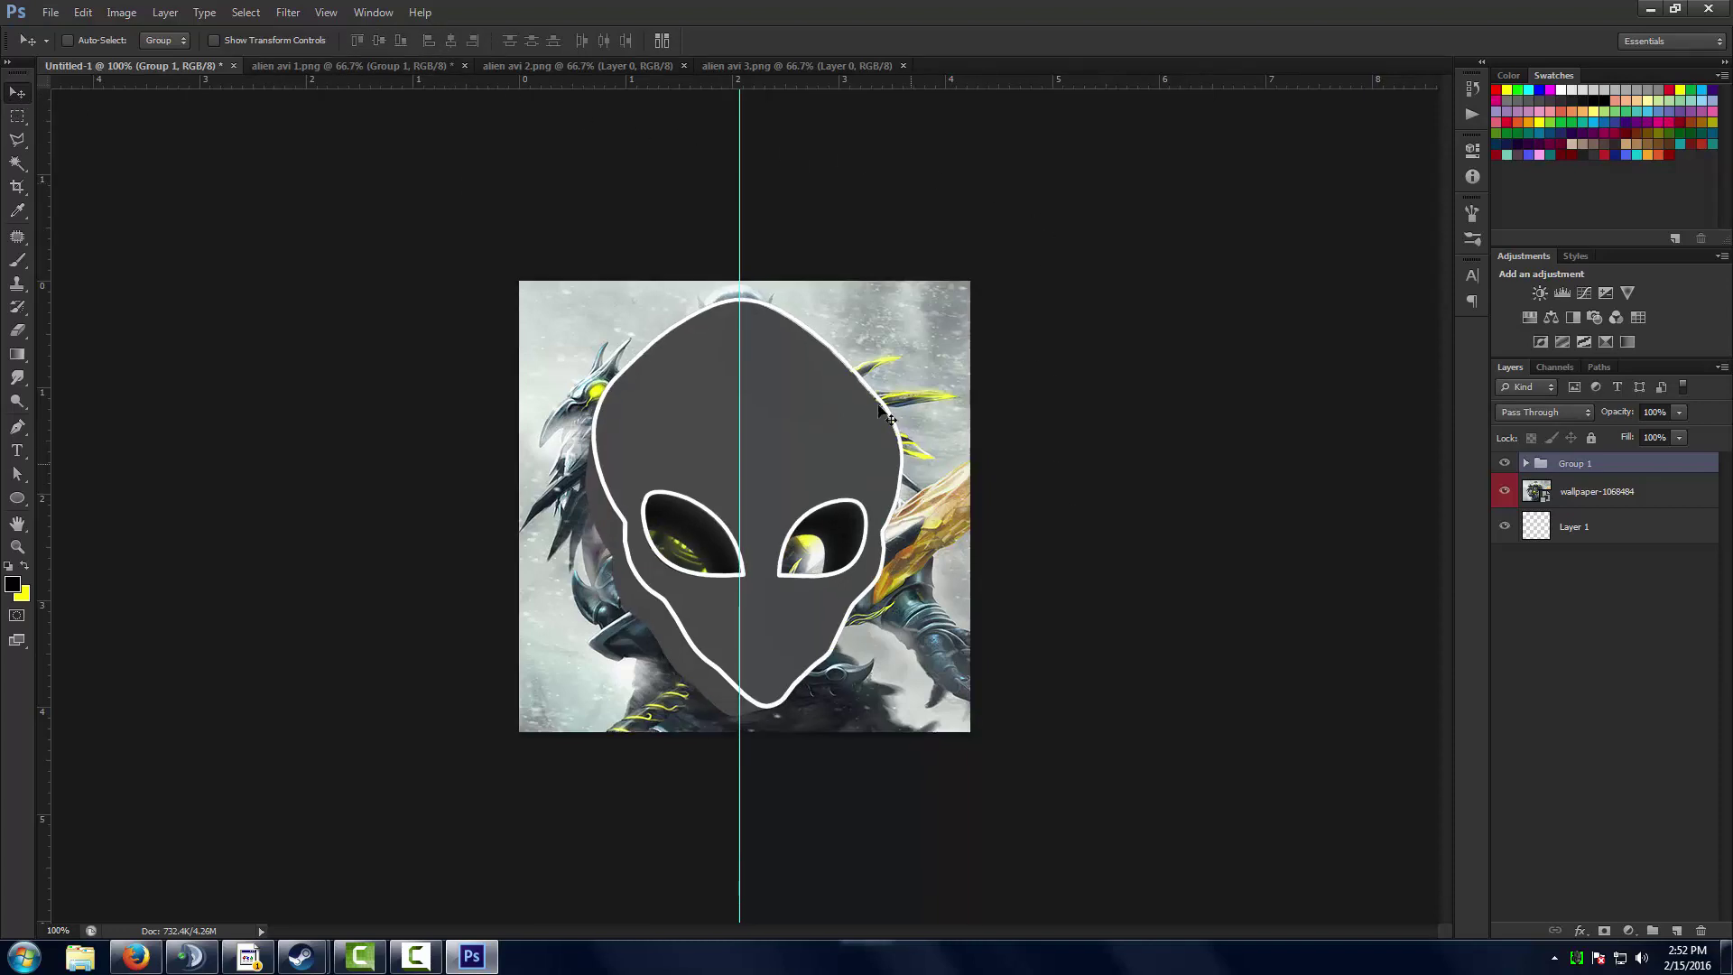
key(ctrl+h)
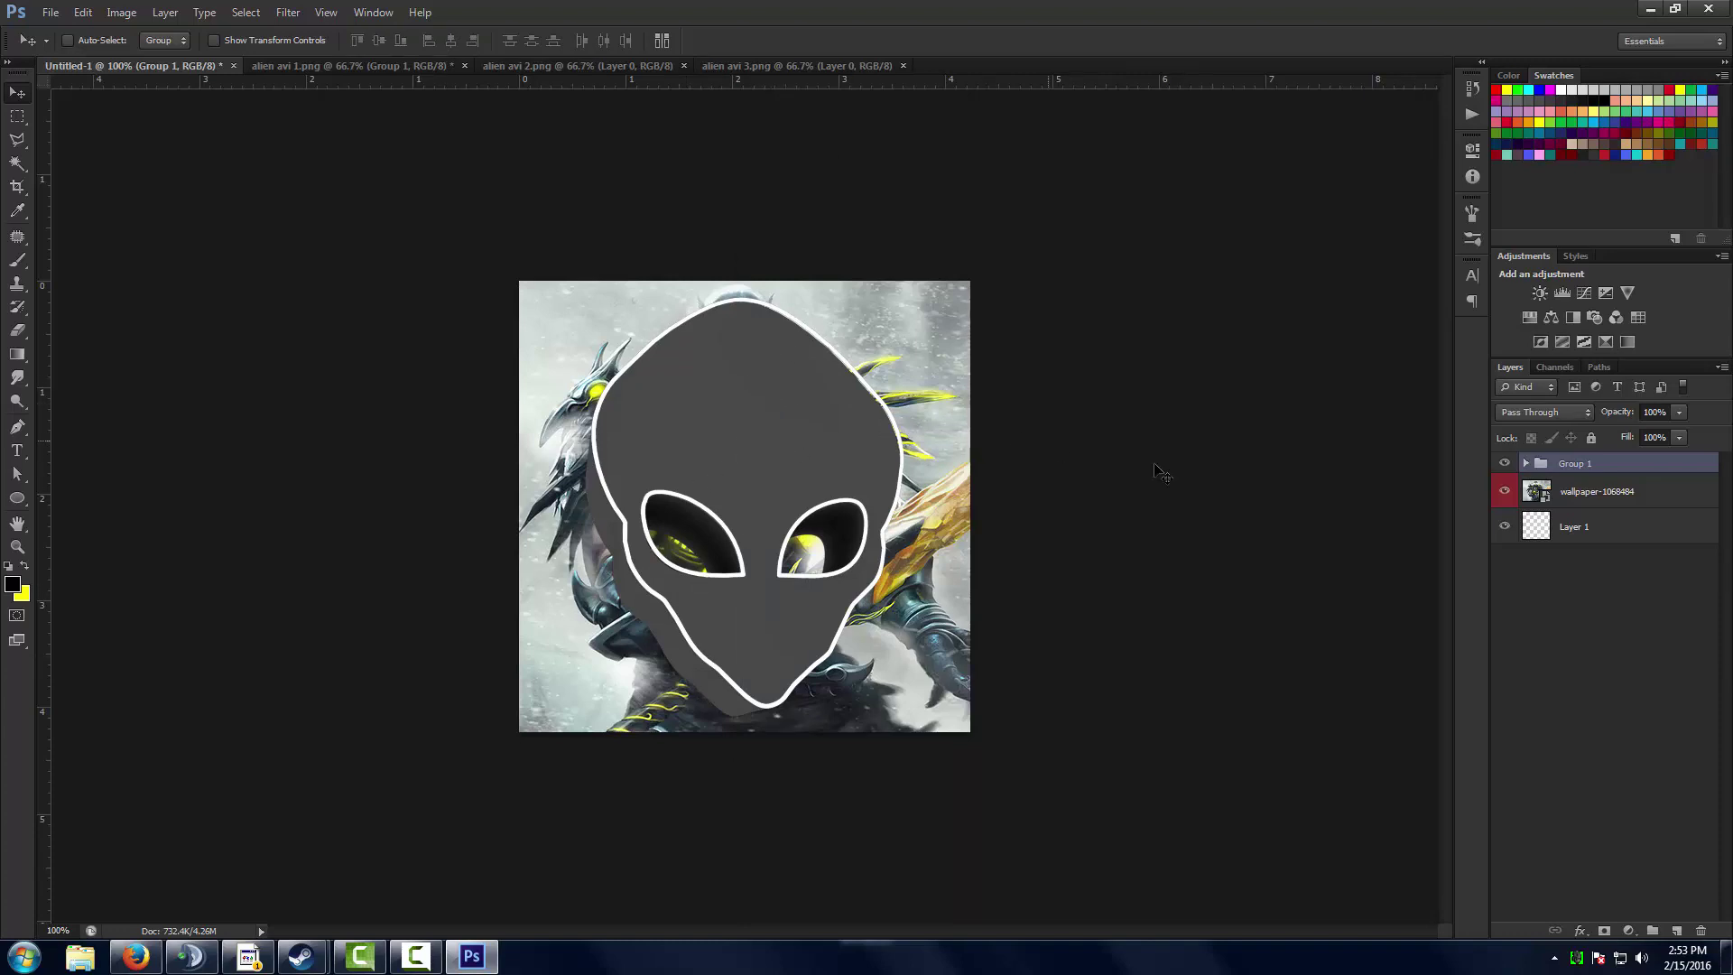
Give Layer 0 in Group 1 a drop shadow with a size of about 152 px and slightly reduced opacity.
click(1526, 464)
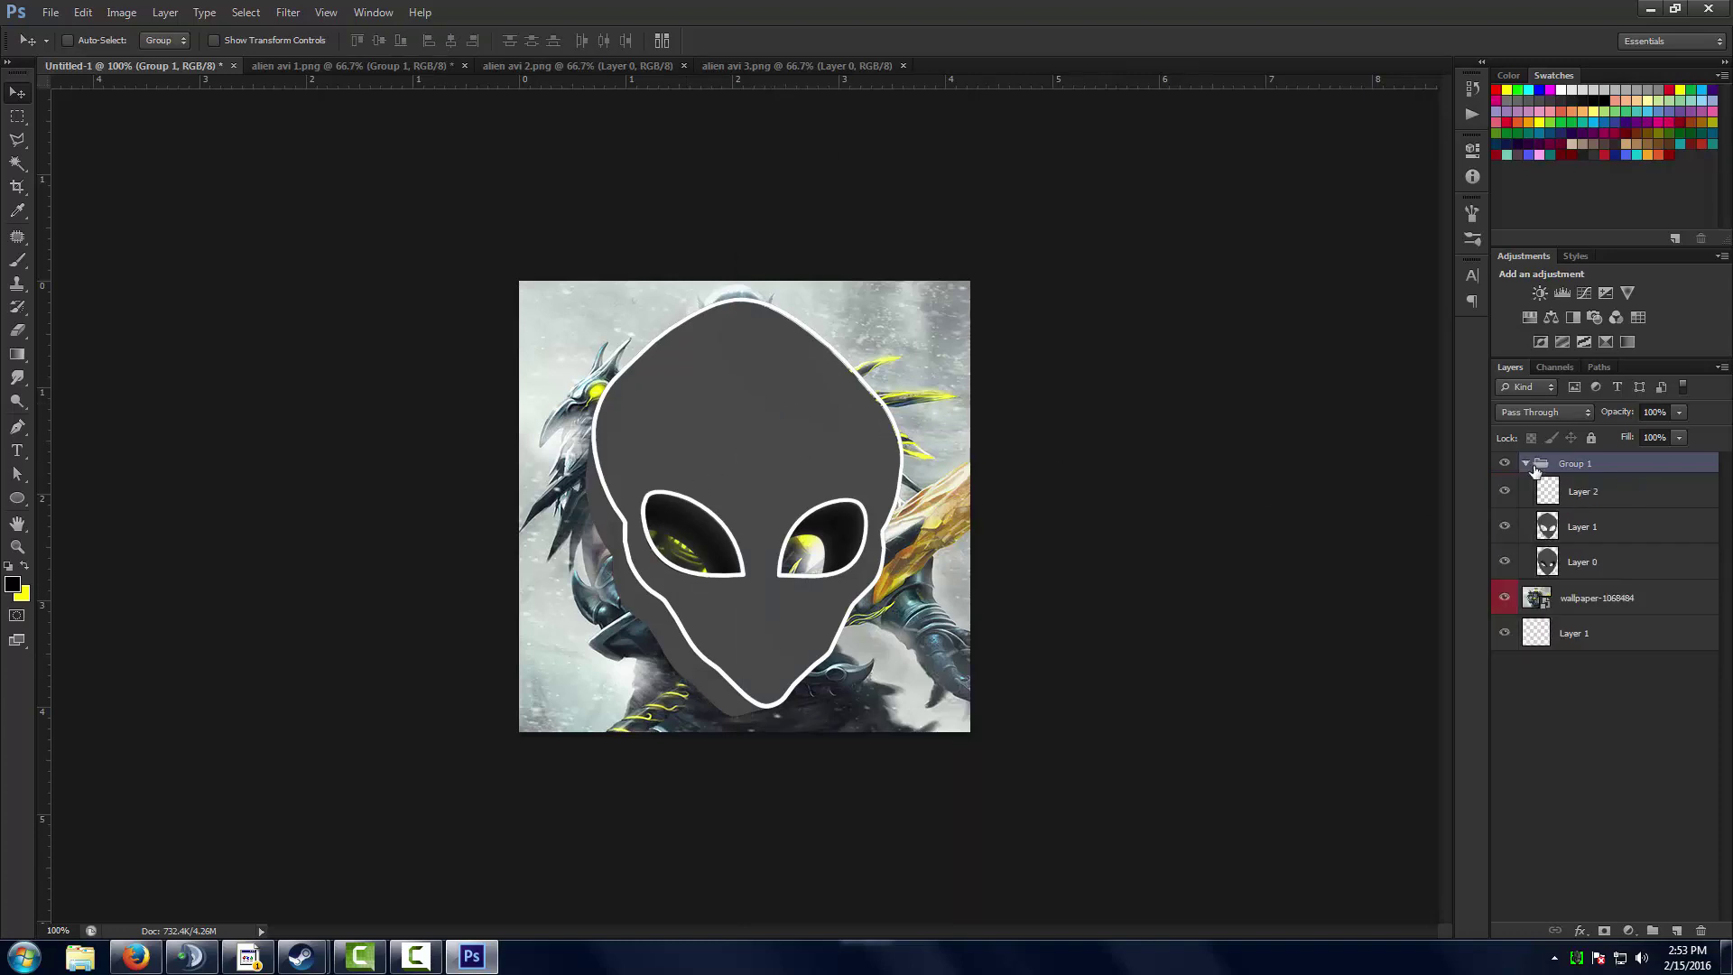
double_click(1652, 562)
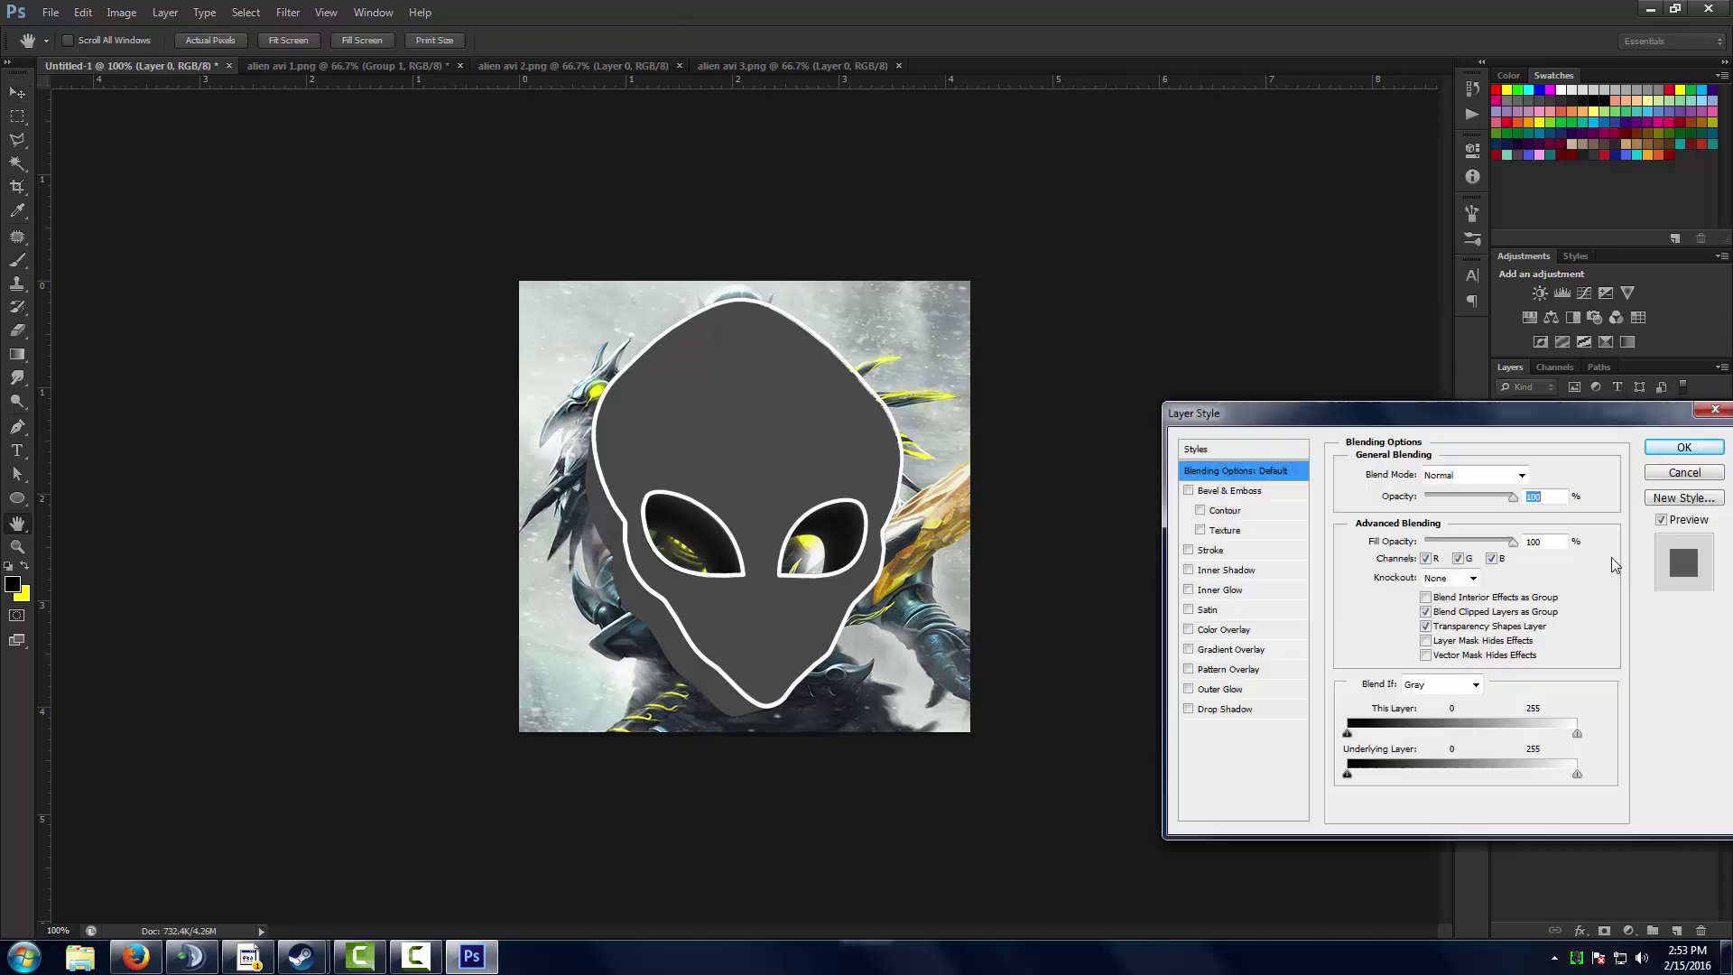
click(1189, 708)
click(1214, 710)
drag(1416, 593, 1460, 593)
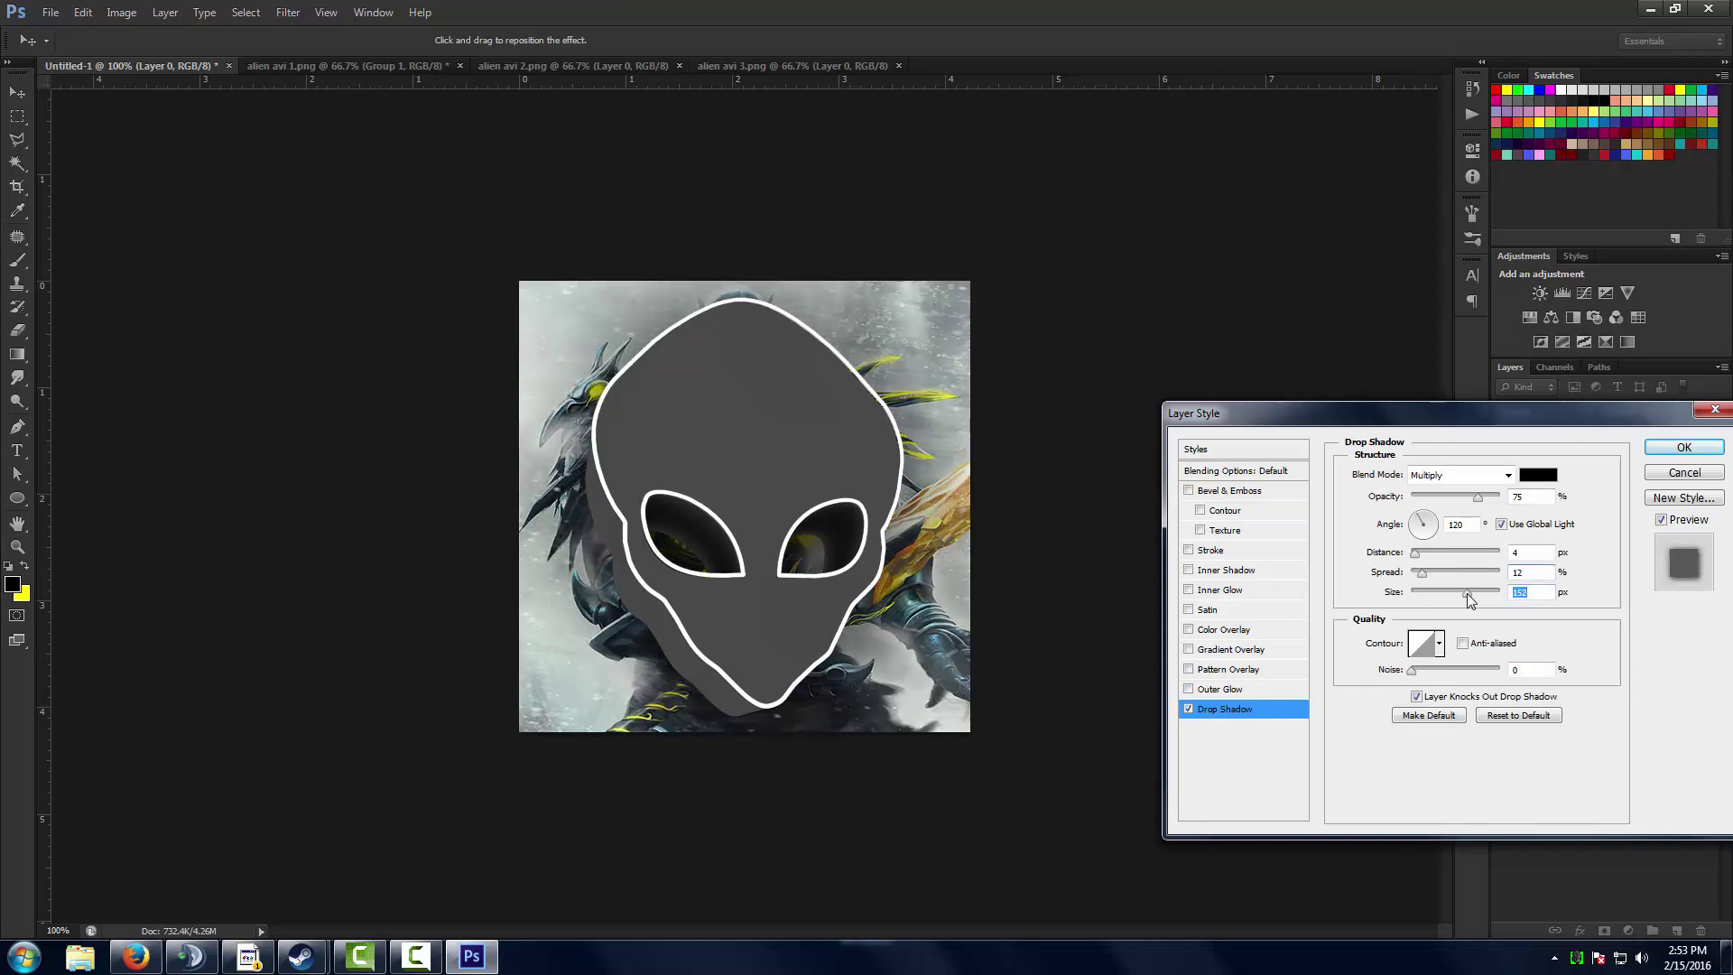
drag(1478, 497, 1460, 499)
click(1672, 450)
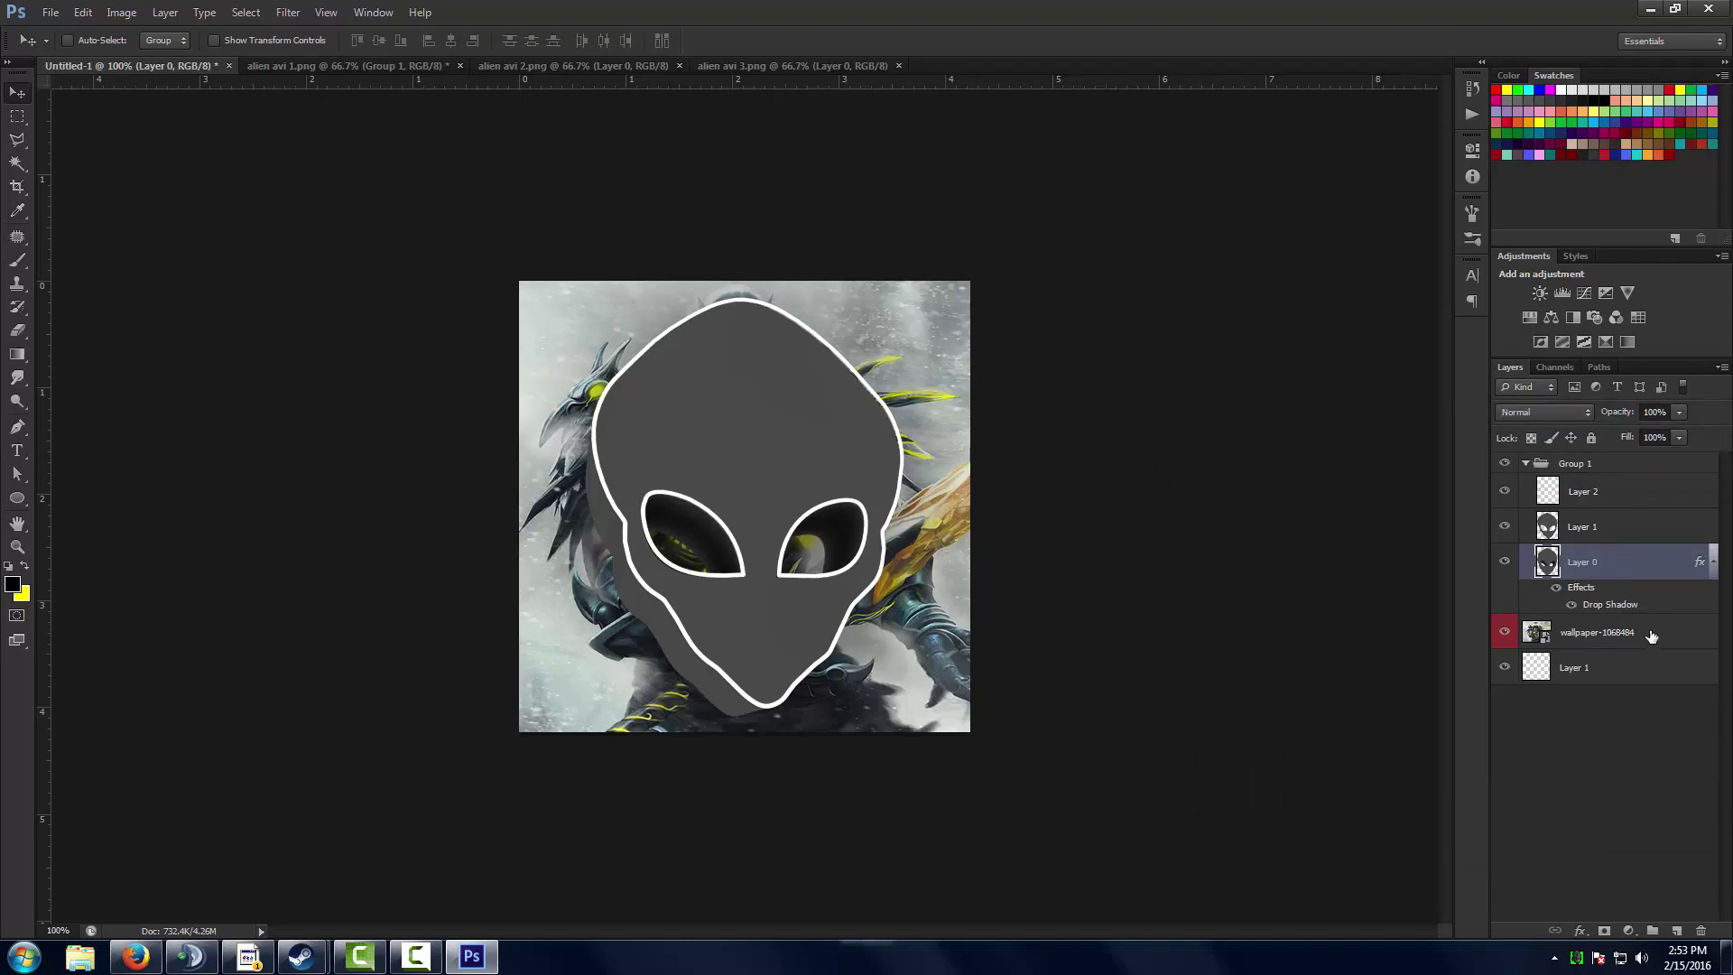
Duplicate the wallpaper layer twice and place one copy directly above Layer 0 and the other directly above Layer 1 in Group 1.
click(1653, 637)
key(ctrl+j)
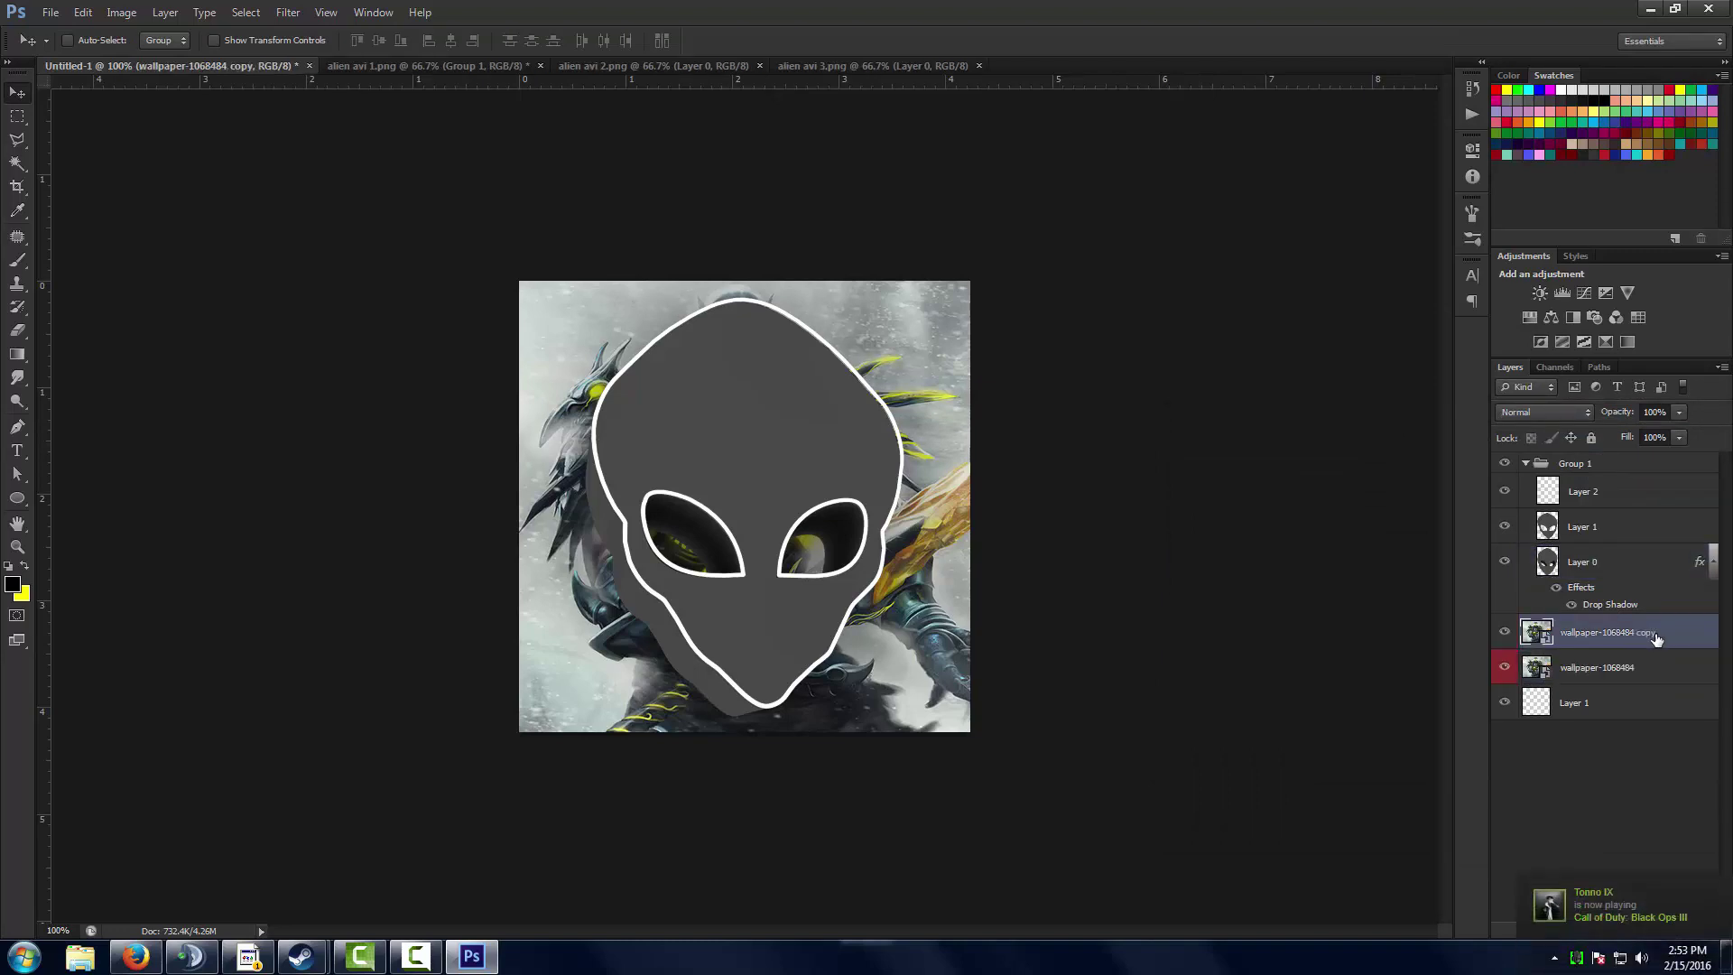
key(ctrl+j)
click(1618, 672)
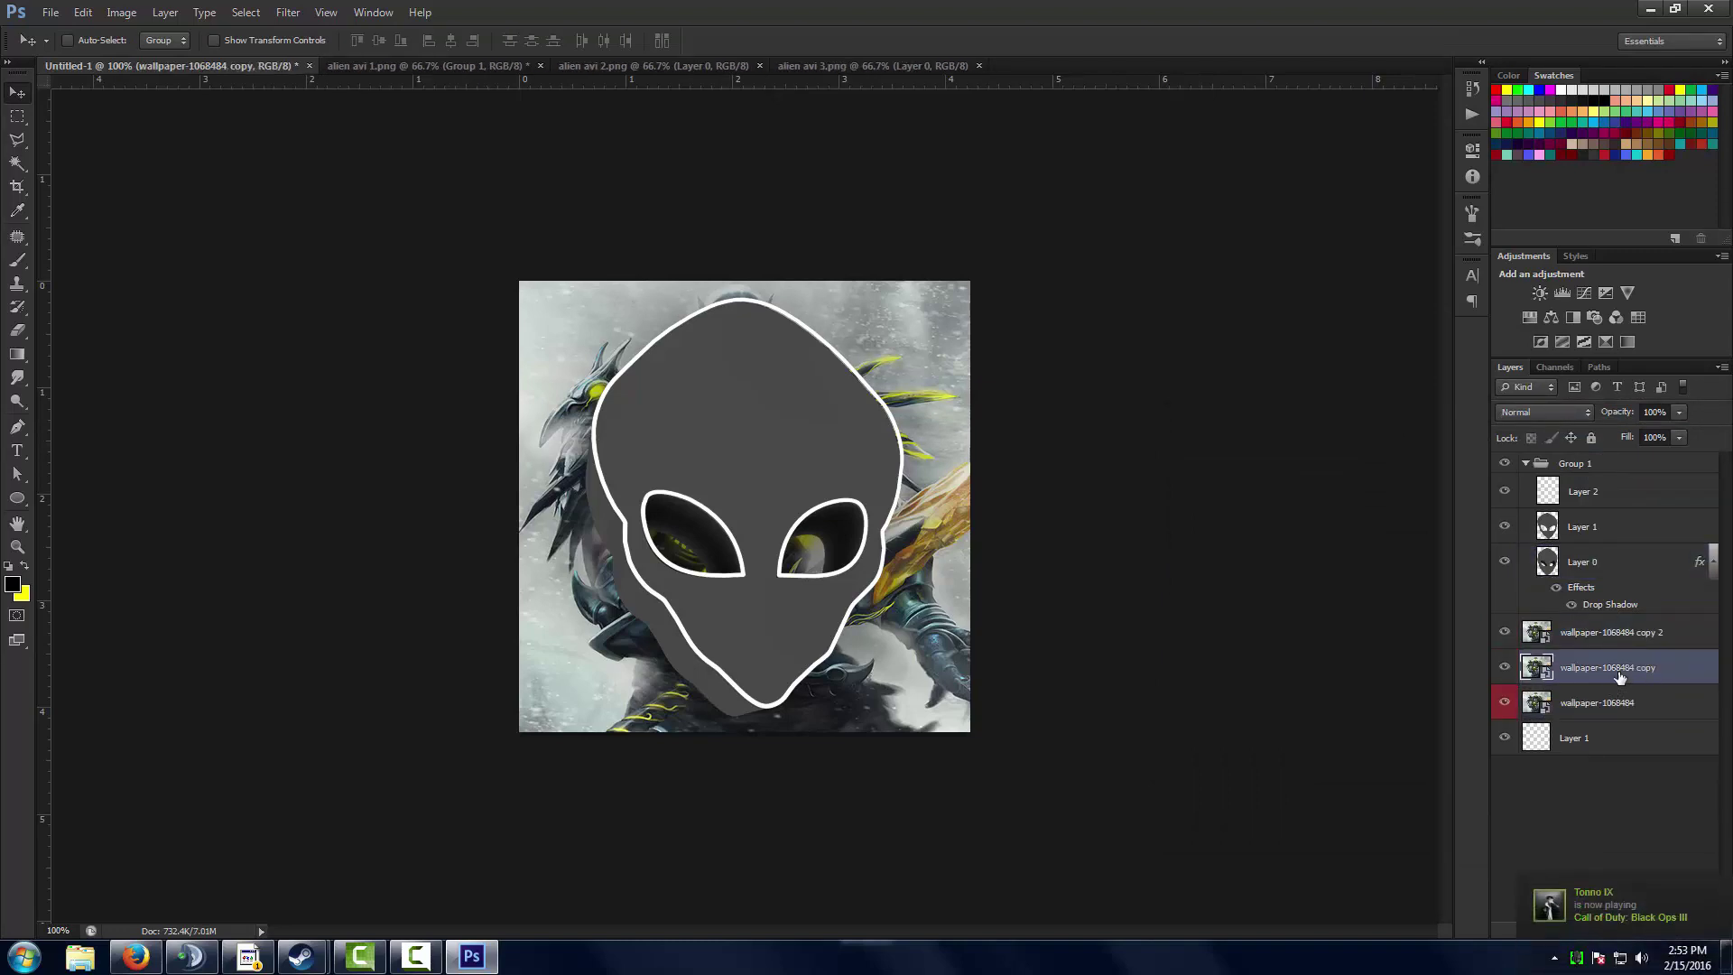
drag(1590, 655, 1592, 561)
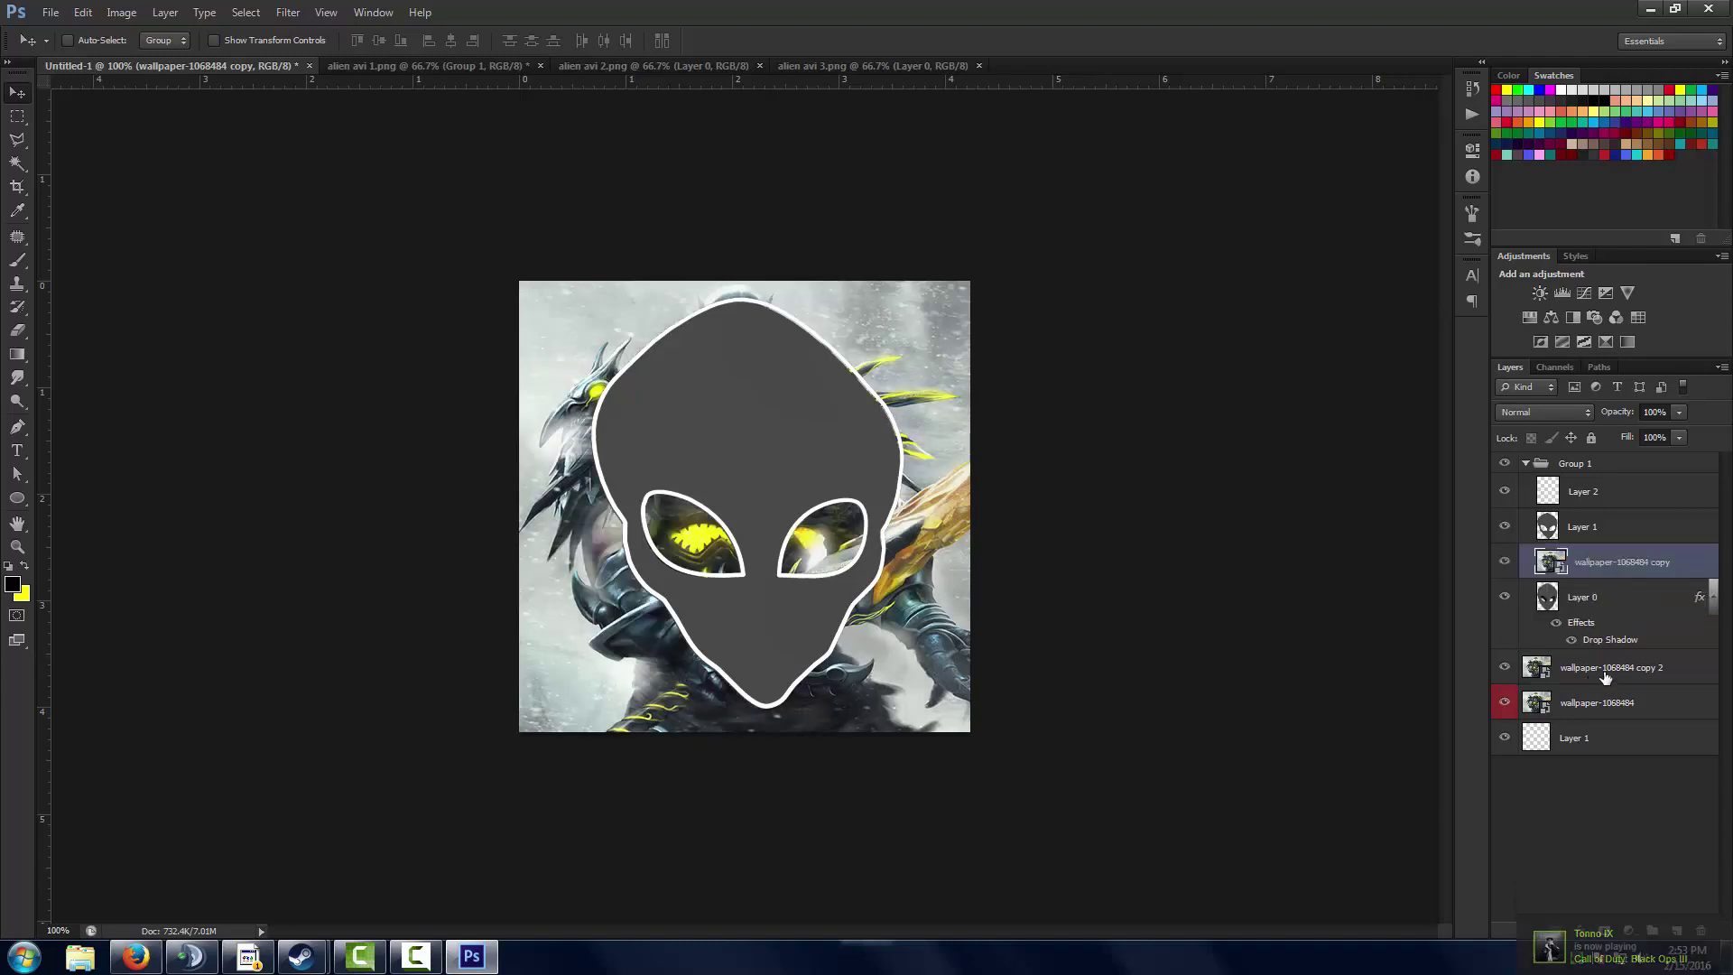
drag(1606, 677, 1605, 533)
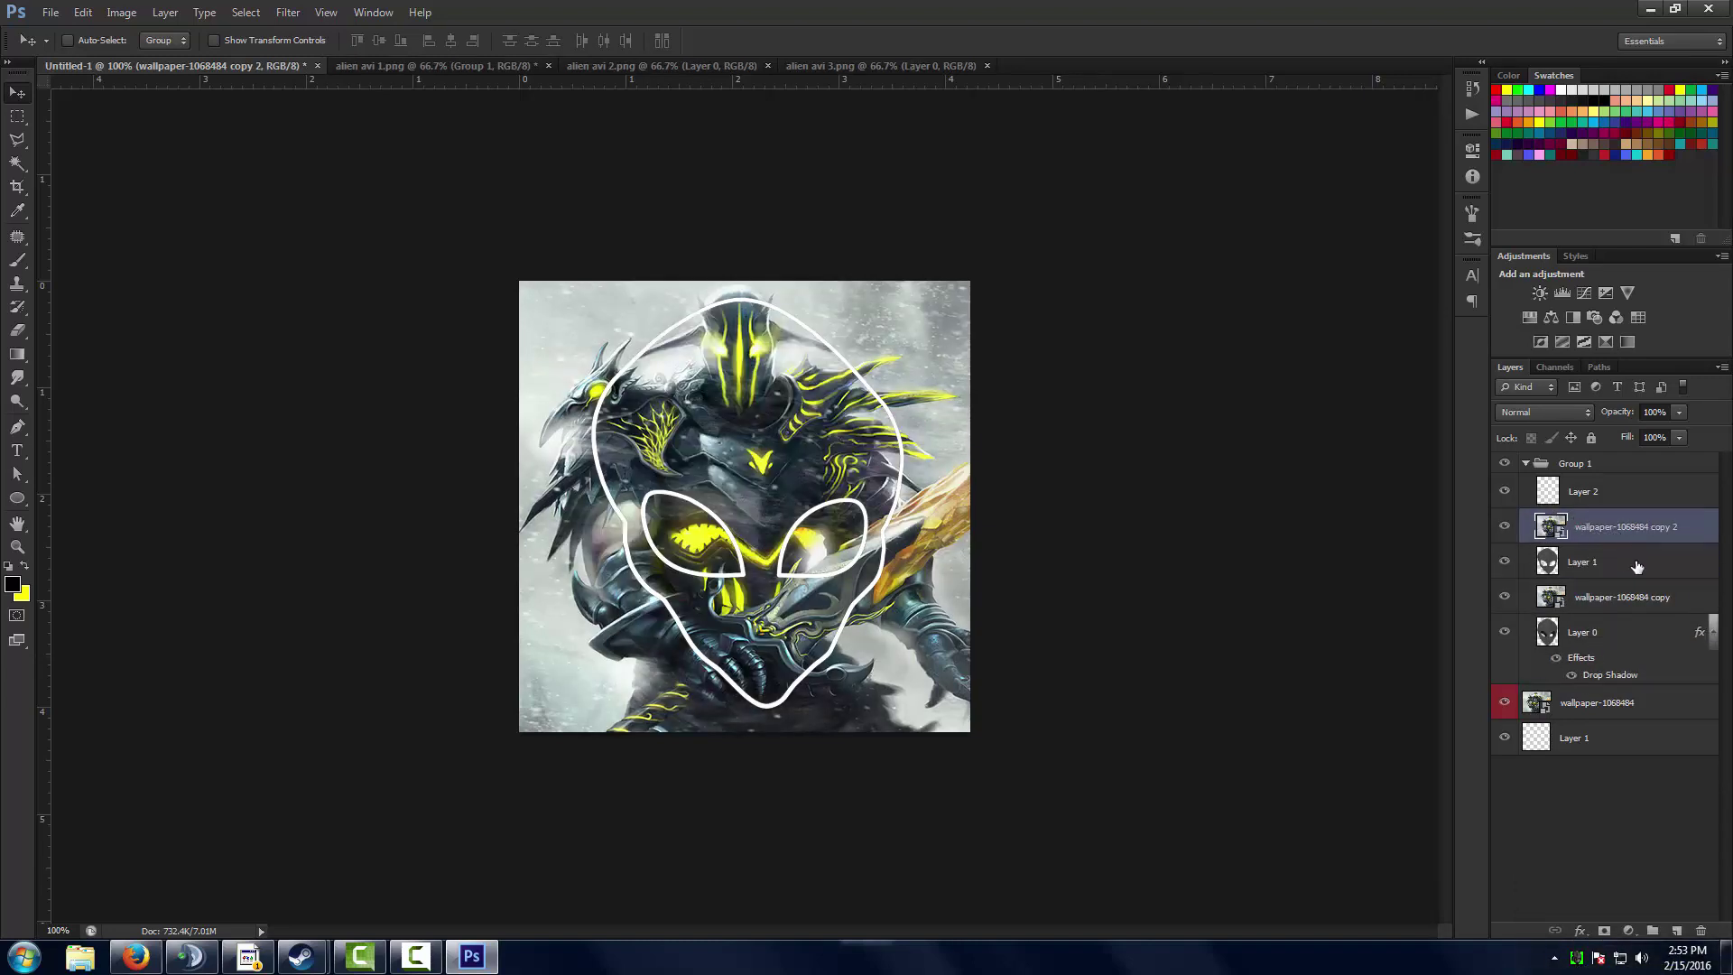
click(1634, 564)
right_click(1634, 564)
click(1512, 532)
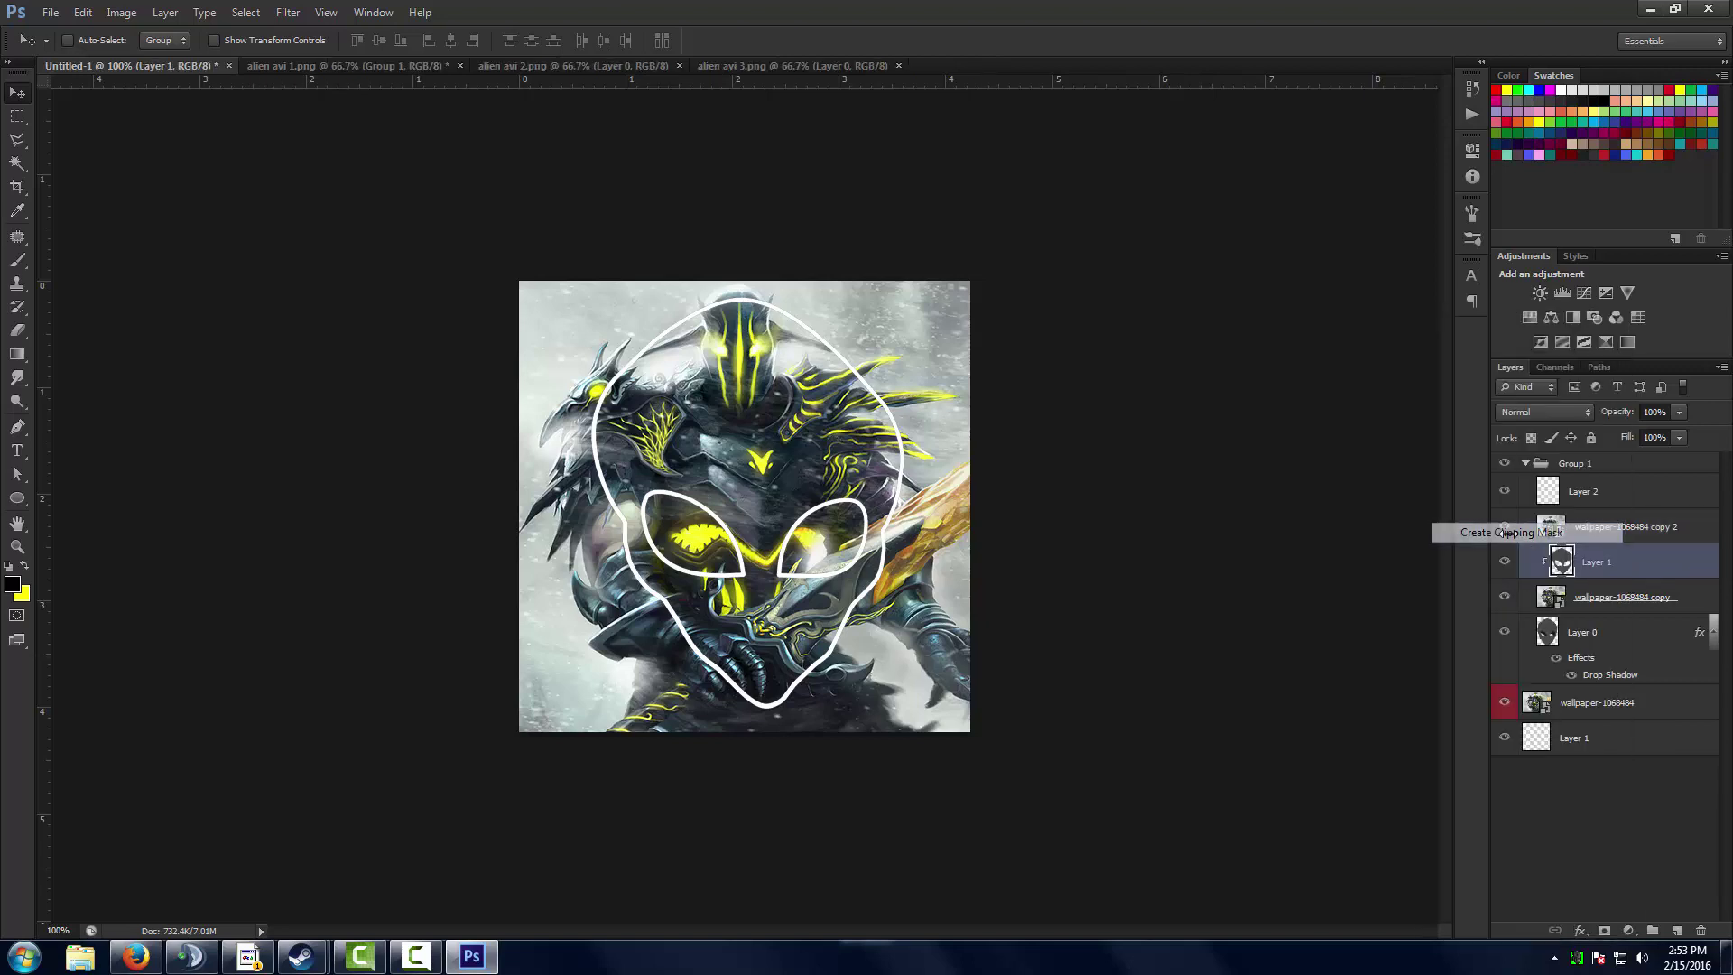
Clip wallpaper-1068484 copy 2 to Layer 1 and wallpaper-1068484 copy to Layer 0.
right_click(1625, 530)
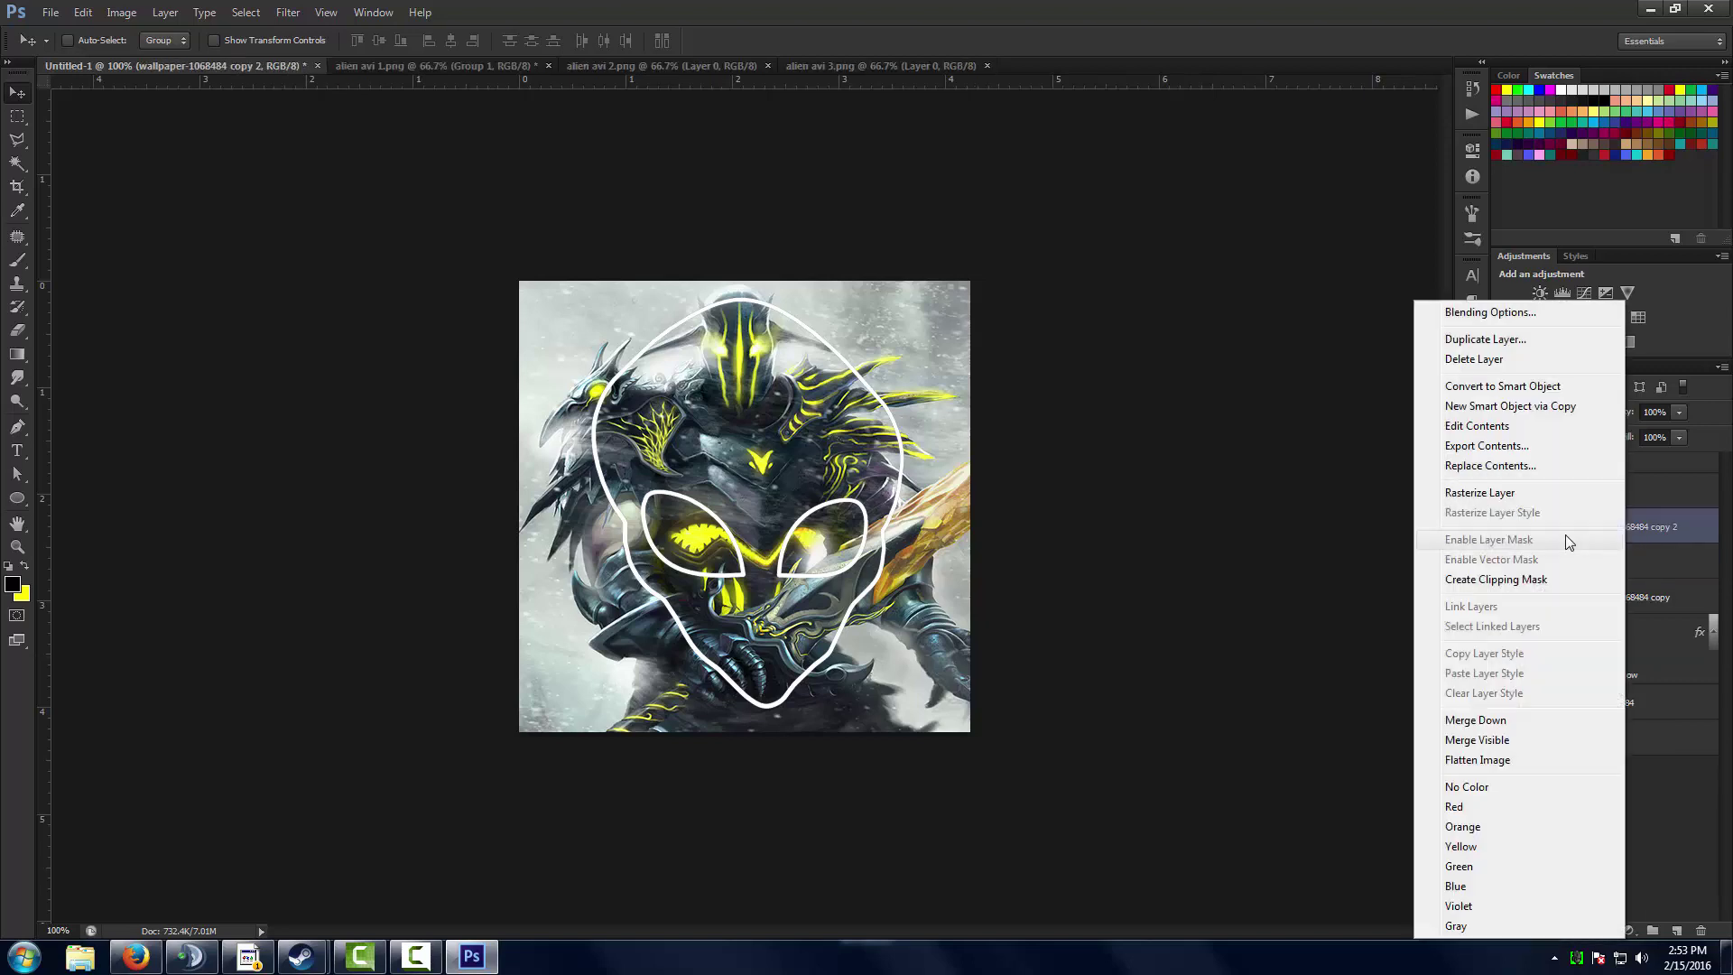
click(1569, 578)
click(1625, 598)
right_click(1645, 603)
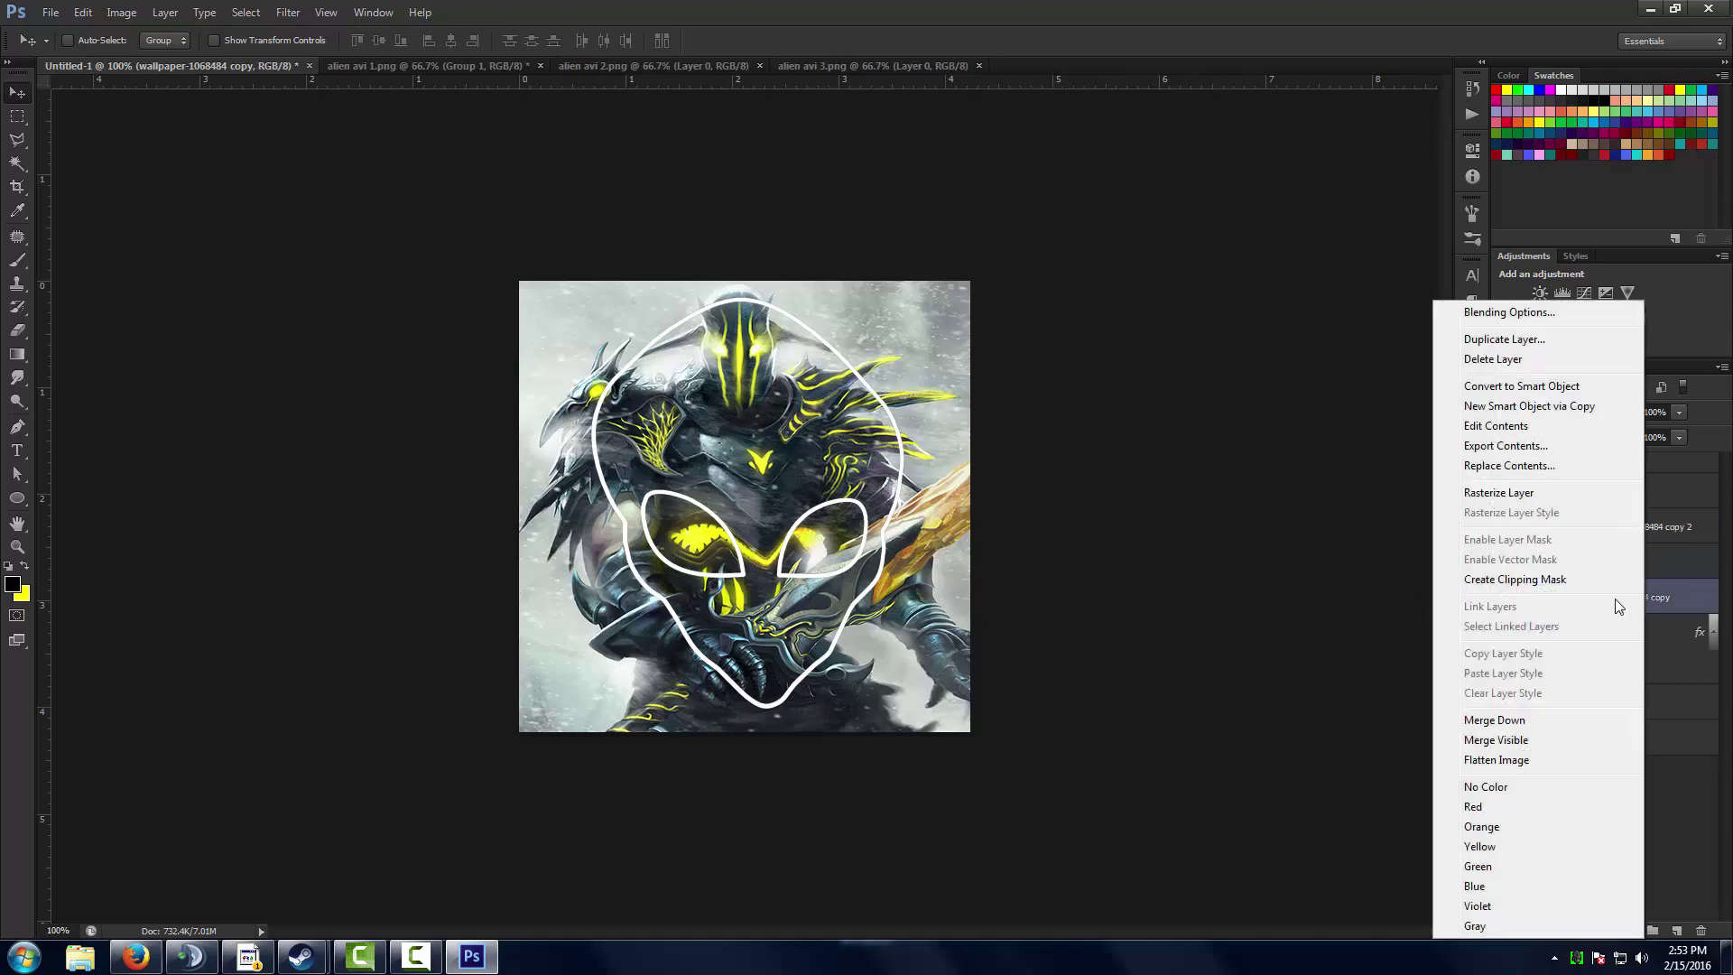
click(1467, 578)
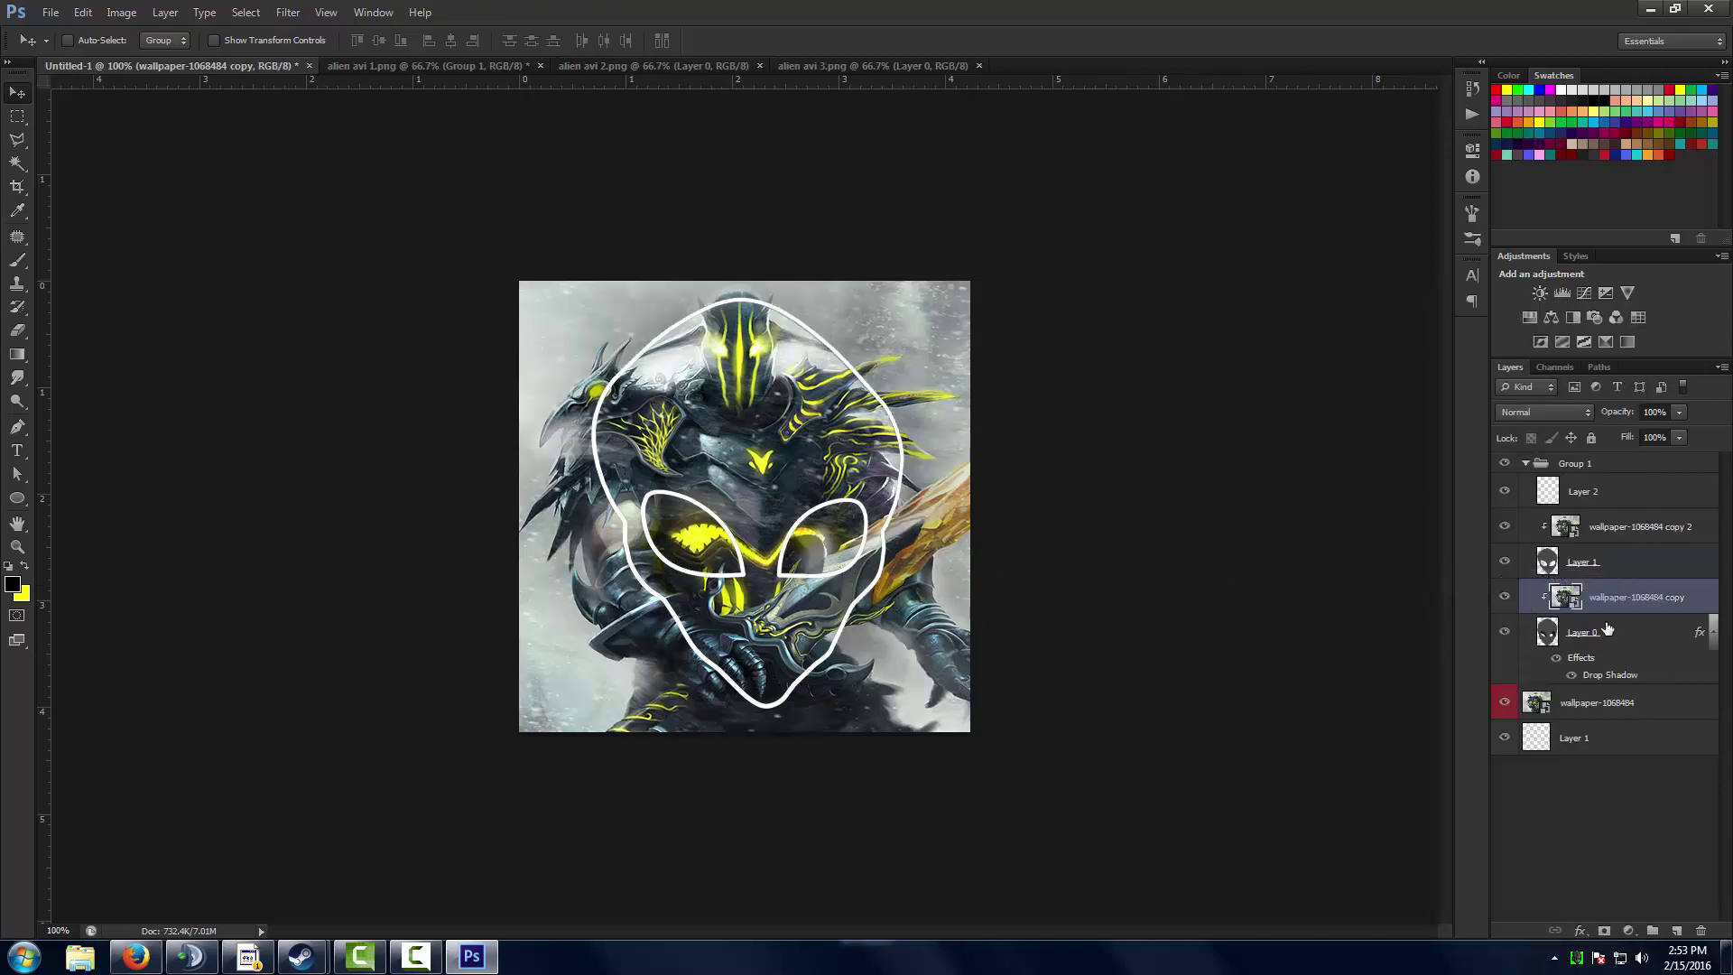
Set the opacity of the wallpaper copy clipped to Layer 0 to 30%.
click(1681, 414)
drag(1599, 438, 1597, 437)
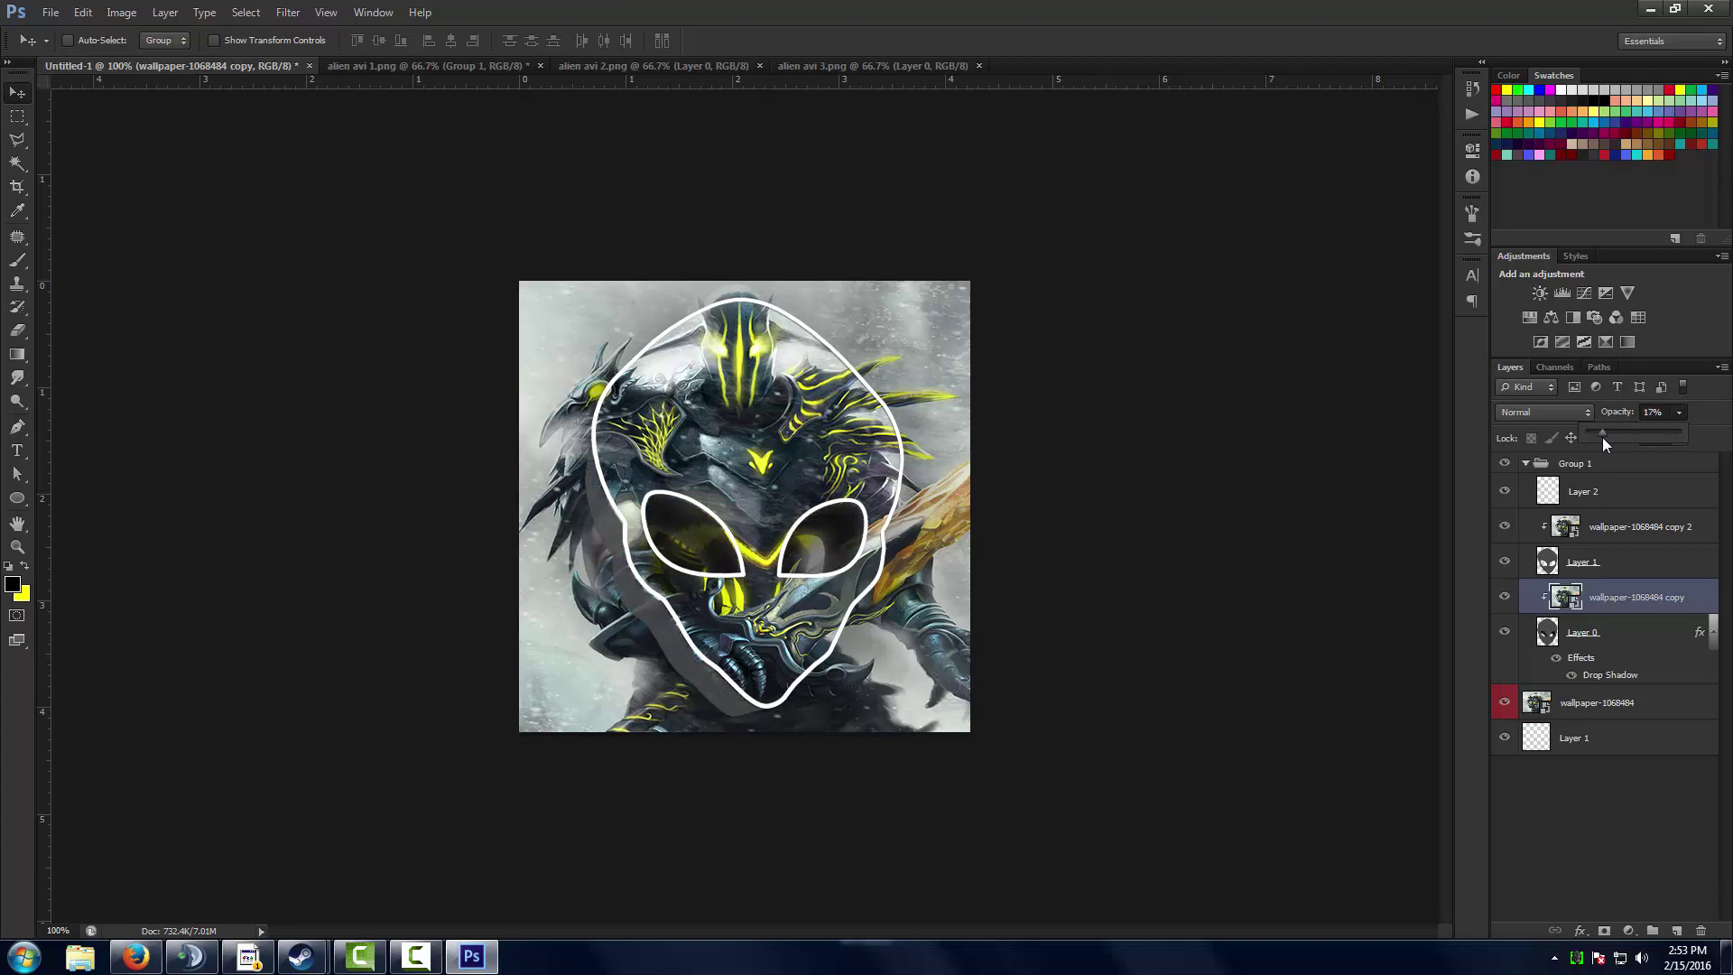
drag(1605, 437, 1613, 437)
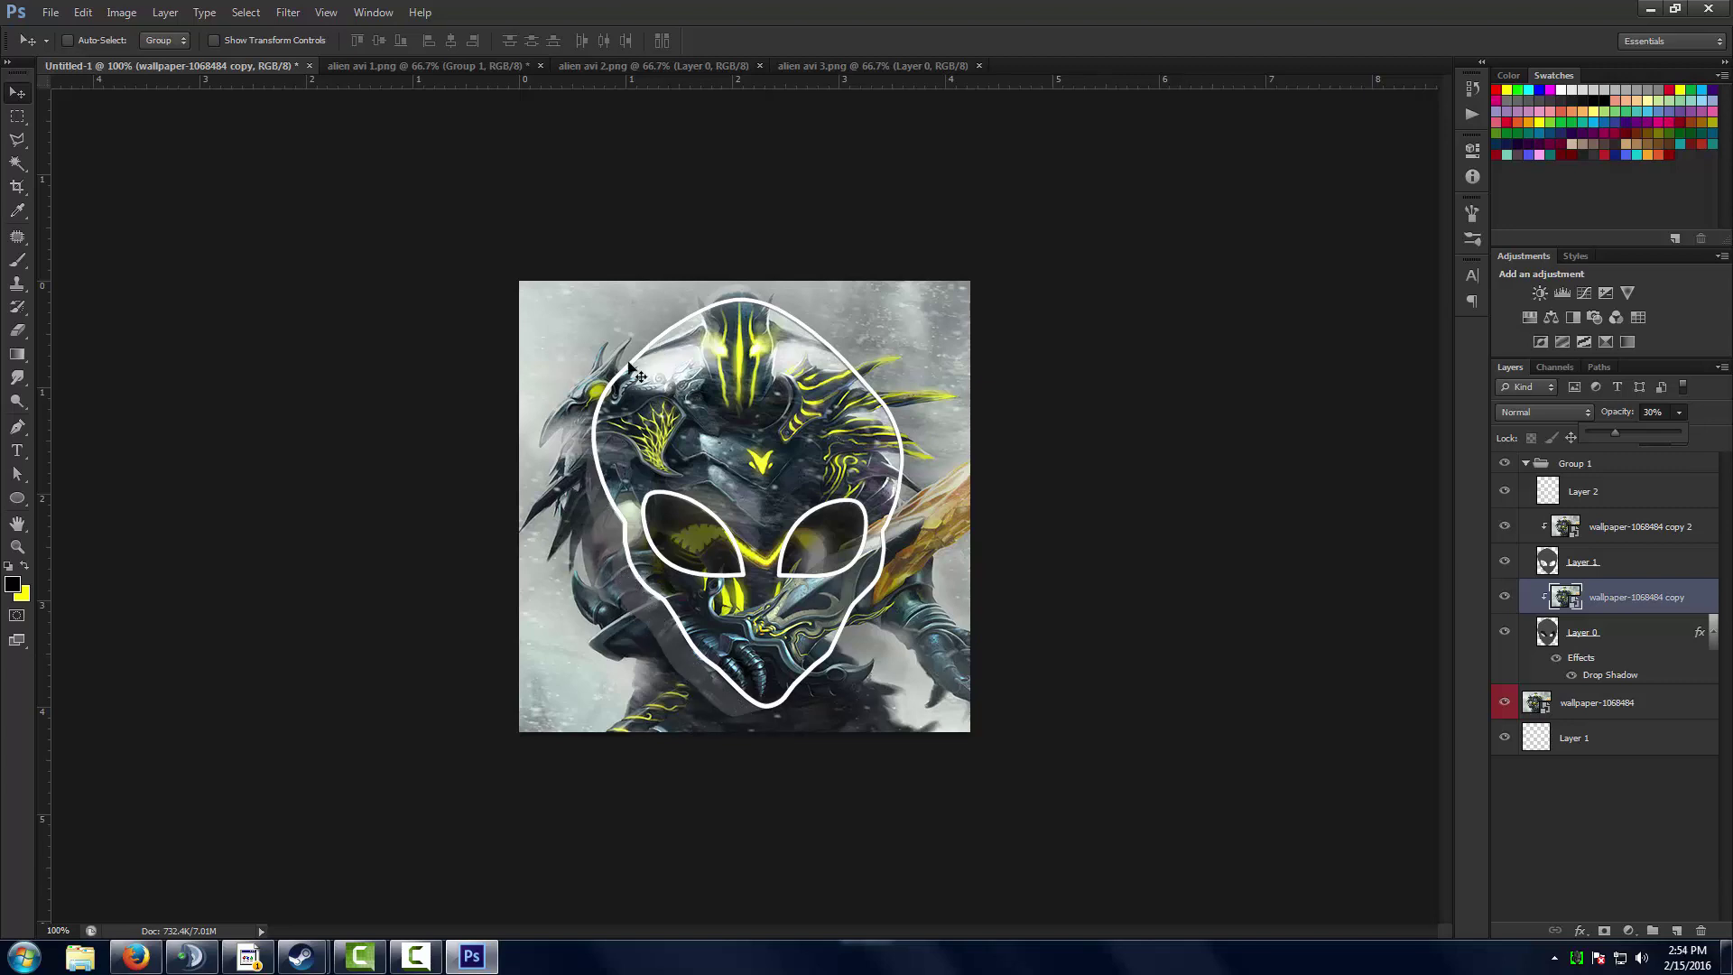
Collapse Group 1 and add a solid black (000000) colour fill layer between the group and the original wallpaper.
click(1649, 535)
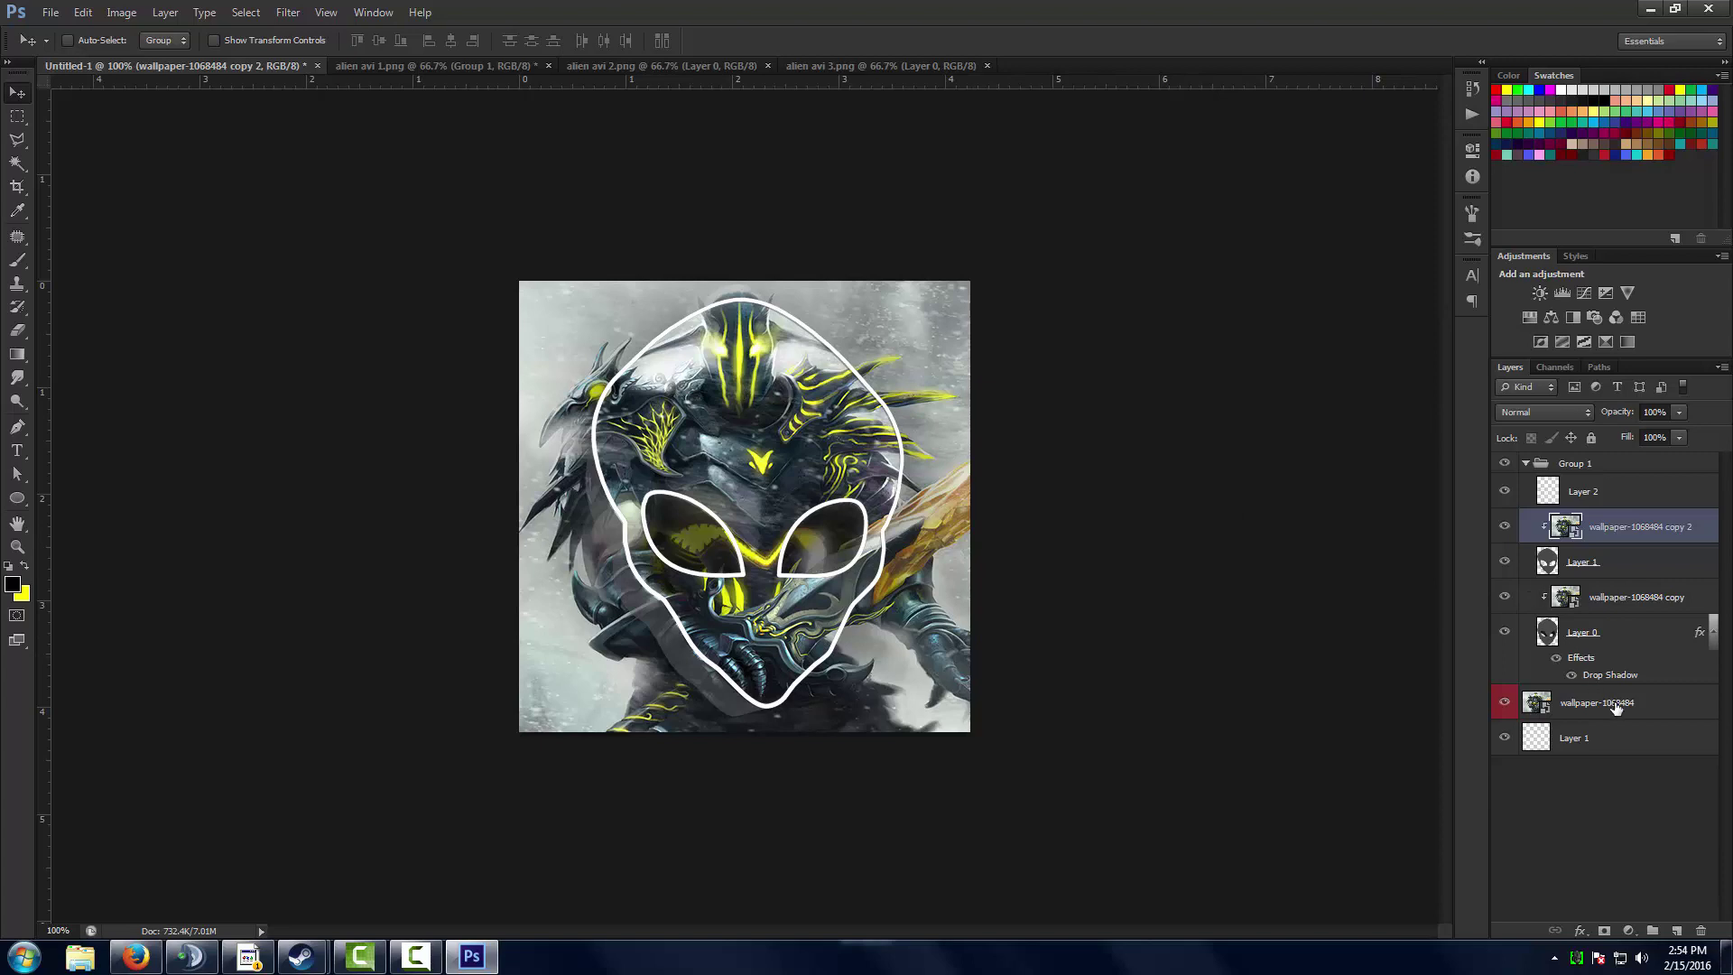
click(1526, 465)
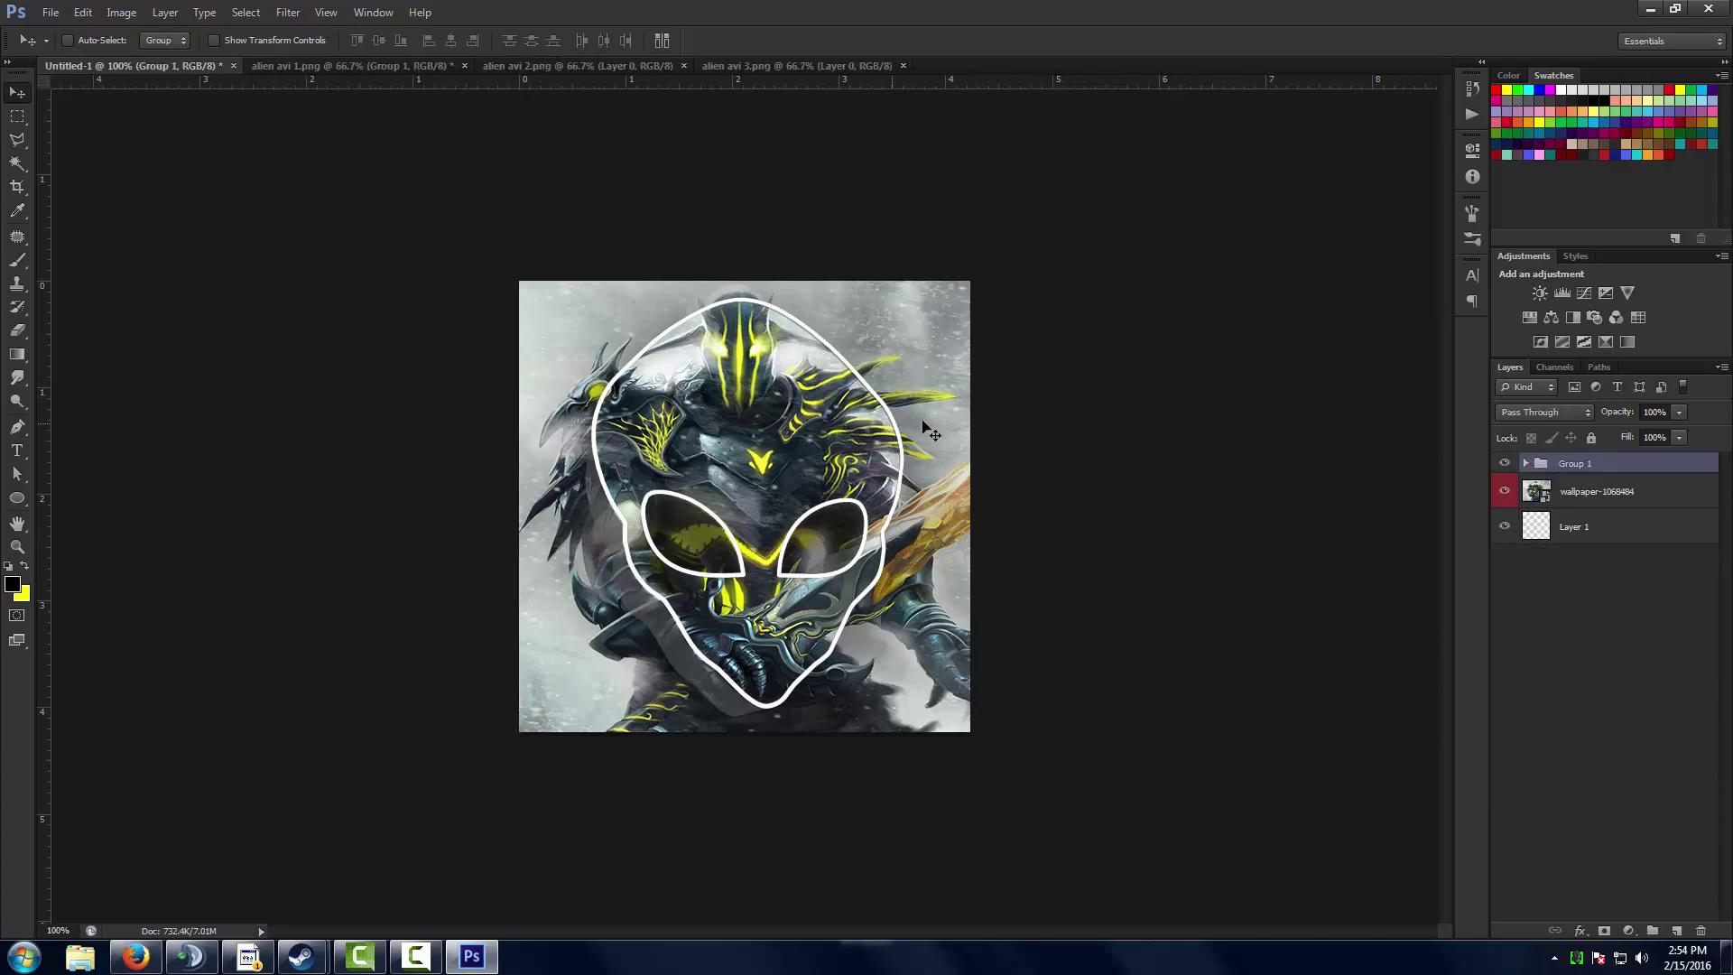
click(1628, 931)
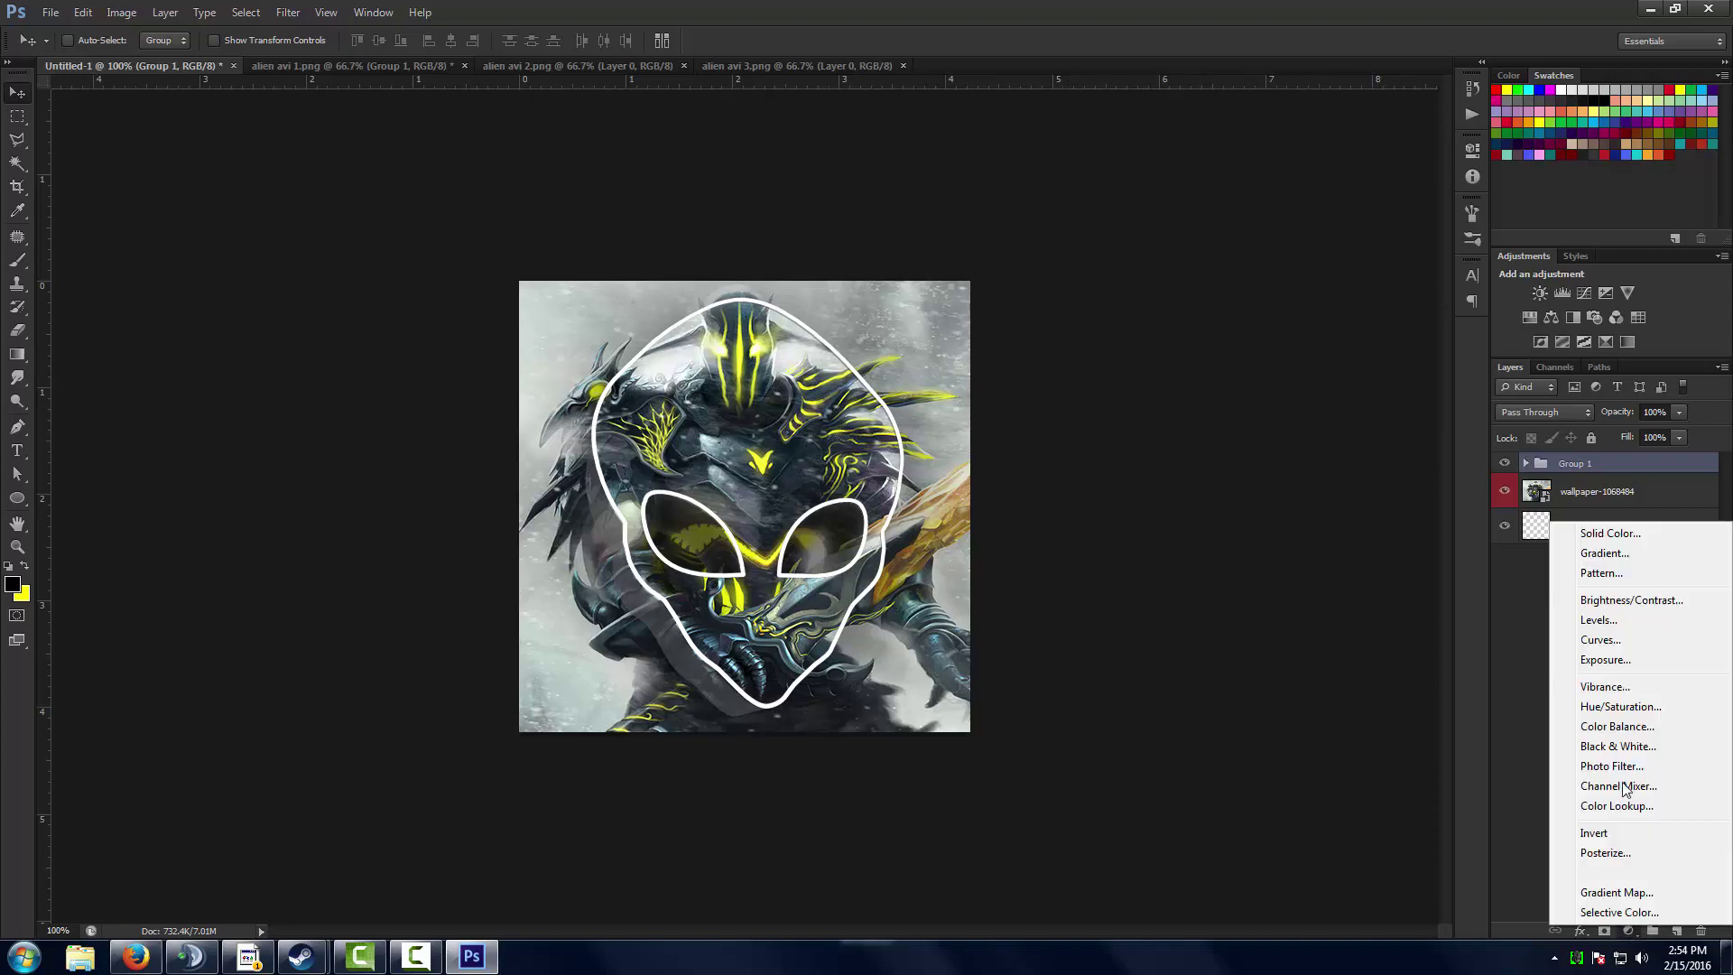
click(1582, 531)
drag(1341, 748, 1251, 809)
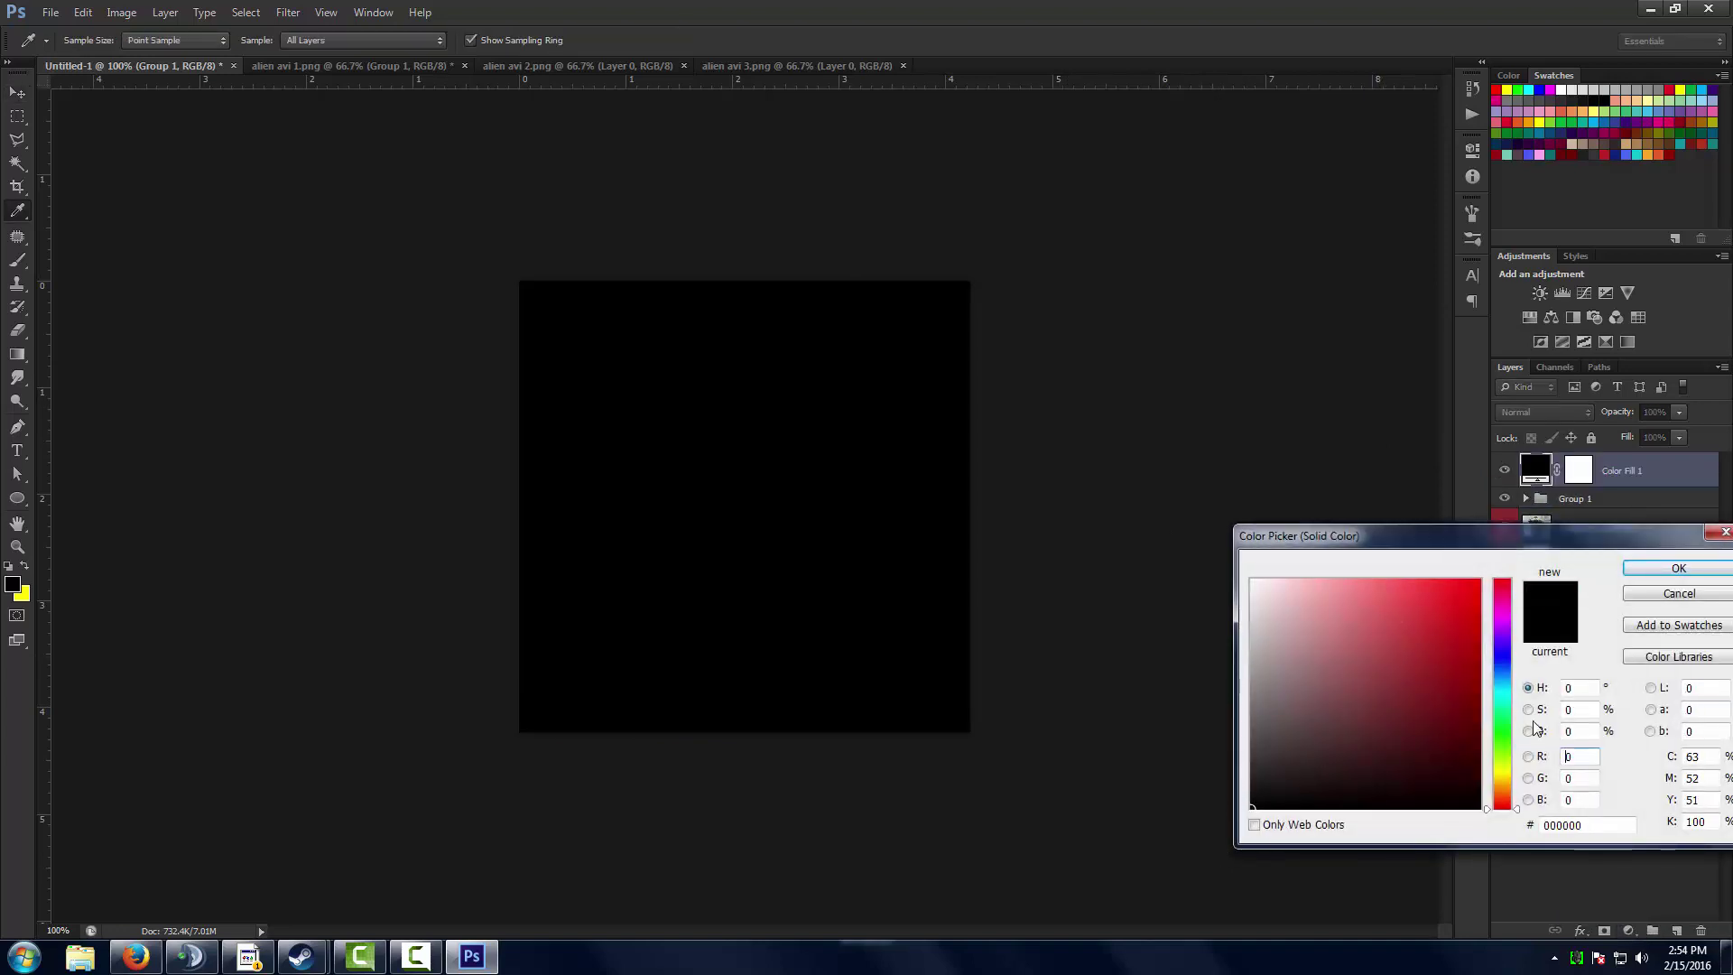
click(1690, 572)
drag(1636, 474, 1589, 514)
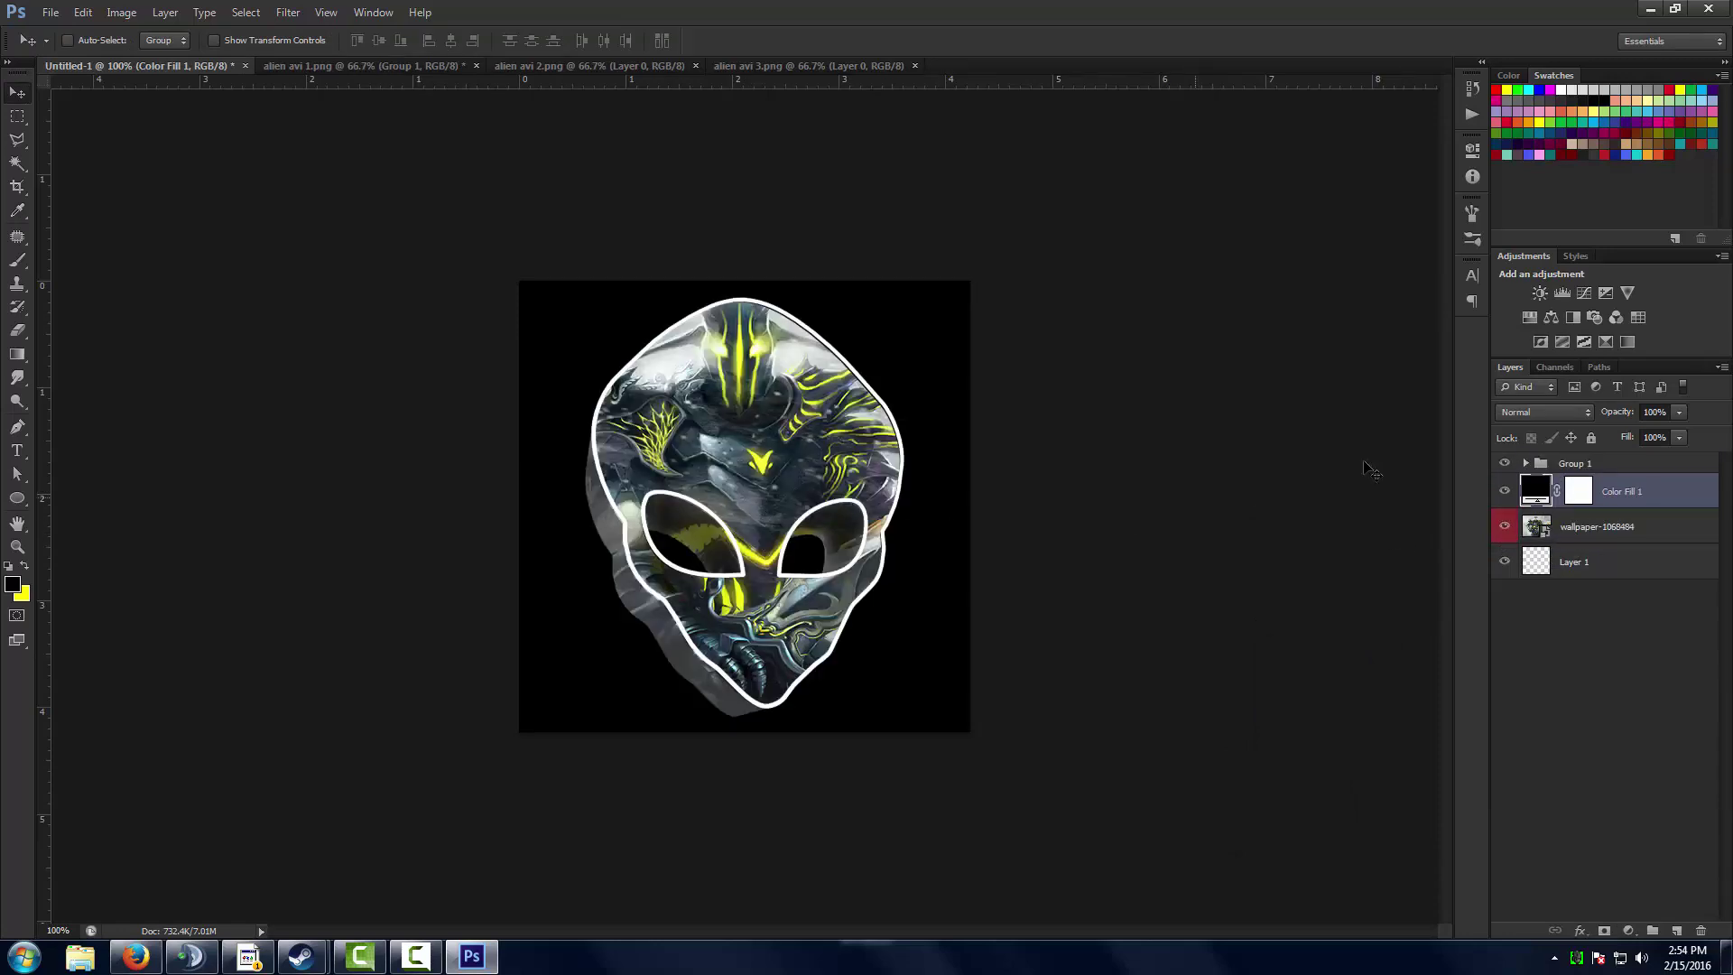
Set the black colour fill layer's opacity to 50% and deselect all layers.
click(1655, 411)
text(50)
click(1594, 729)
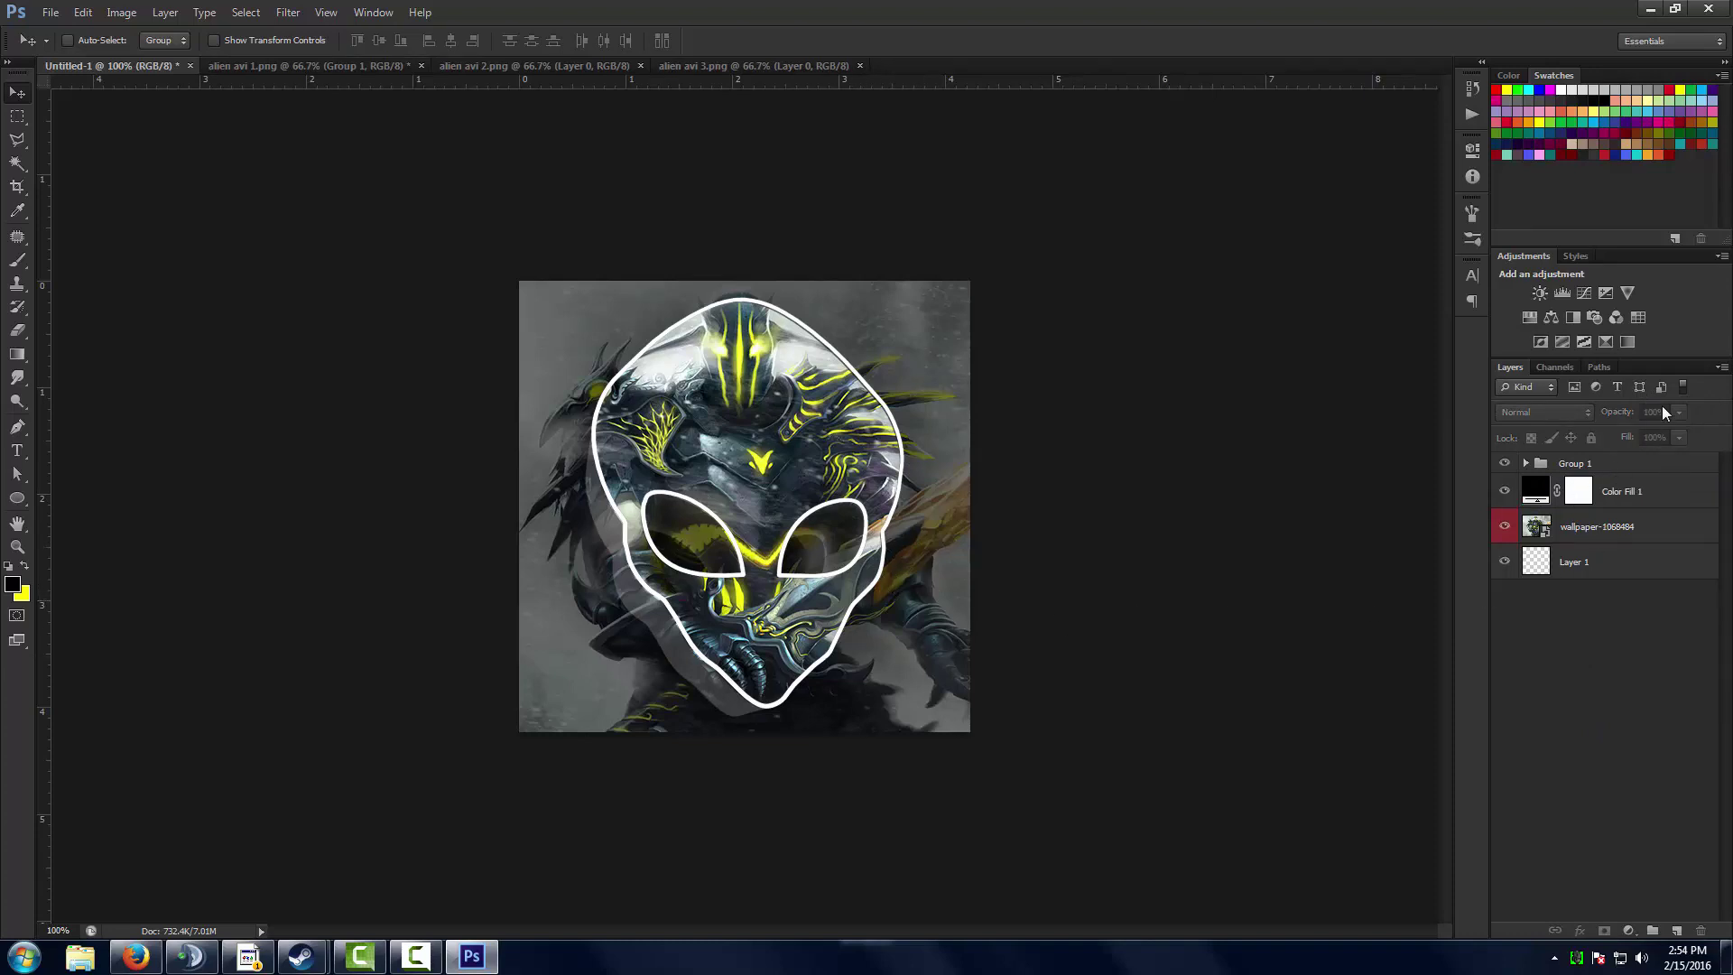
Expand Group 1 and add an Outer Glow to Layer 0 with a size of 62 px and 11% opacity.
click(1582, 467)
click(1525, 463)
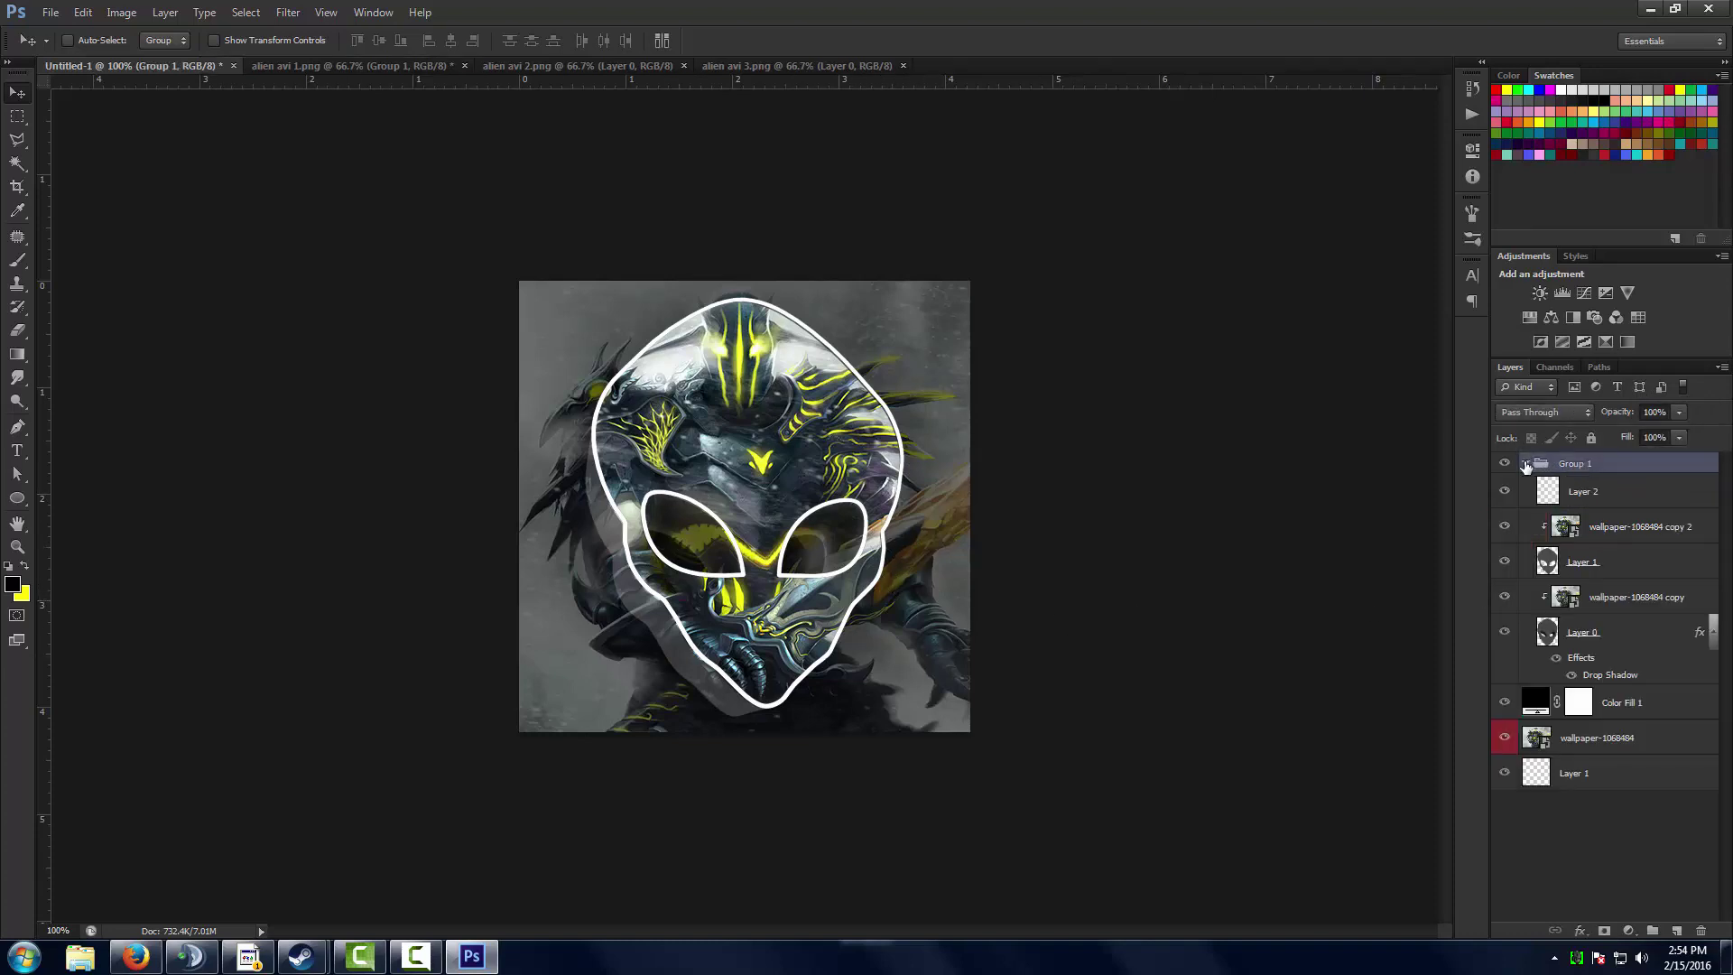
double_click(1606, 623)
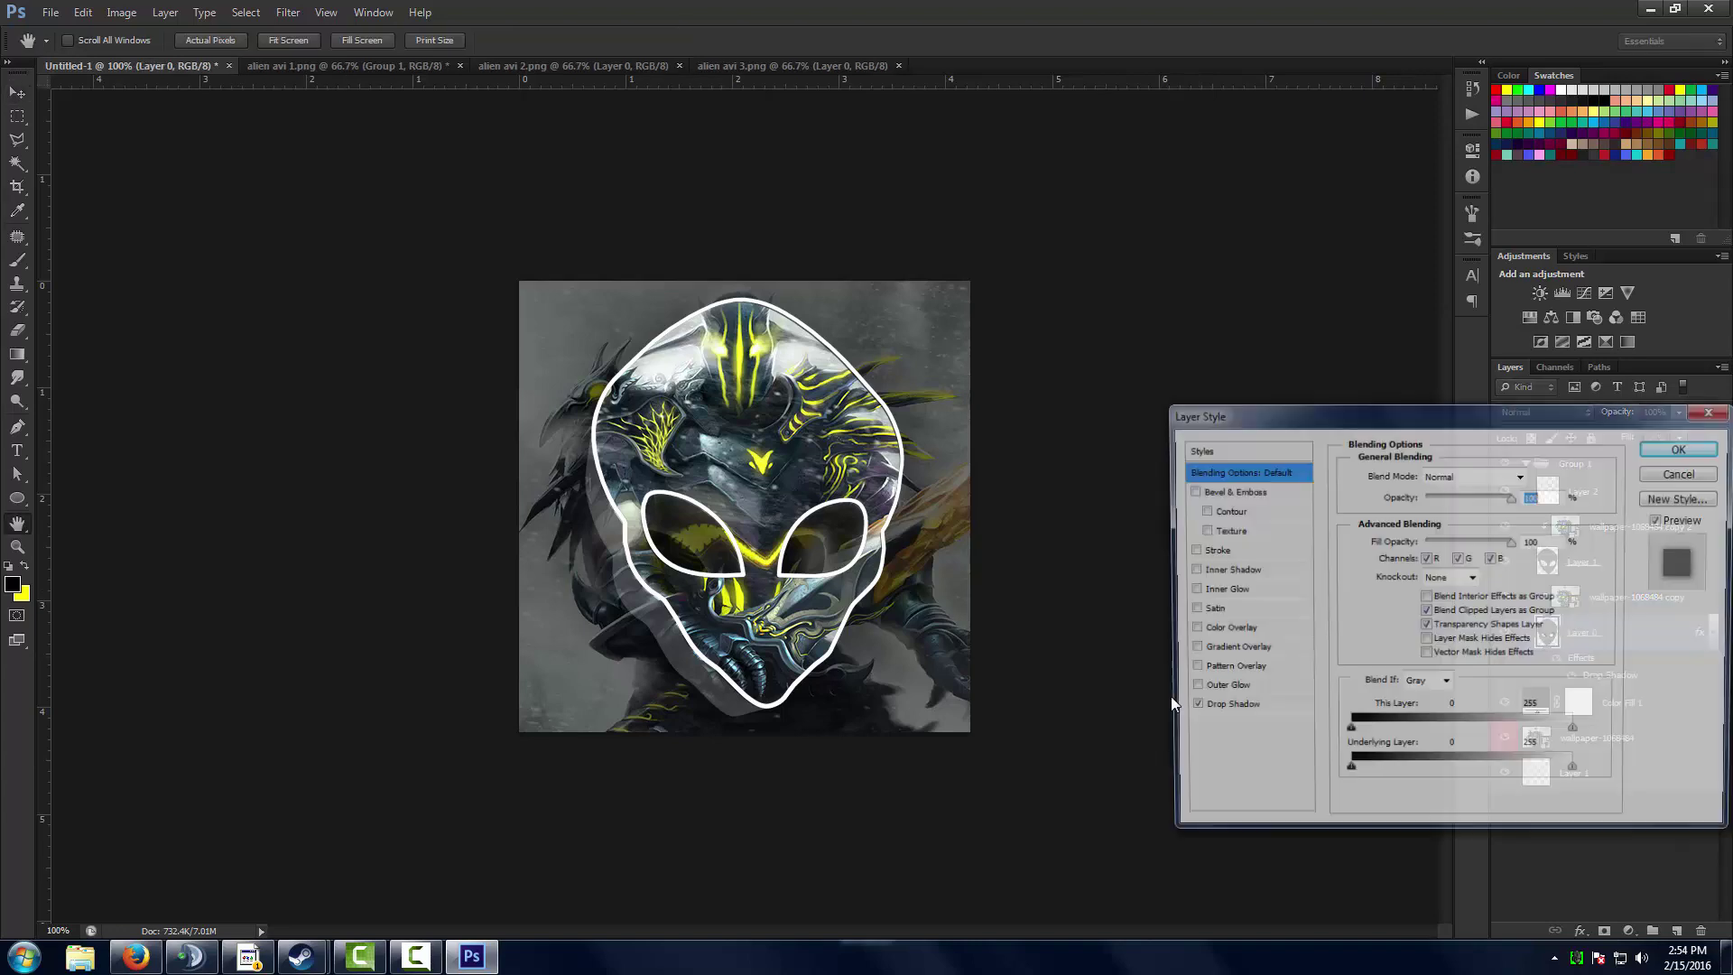
click(1190, 689)
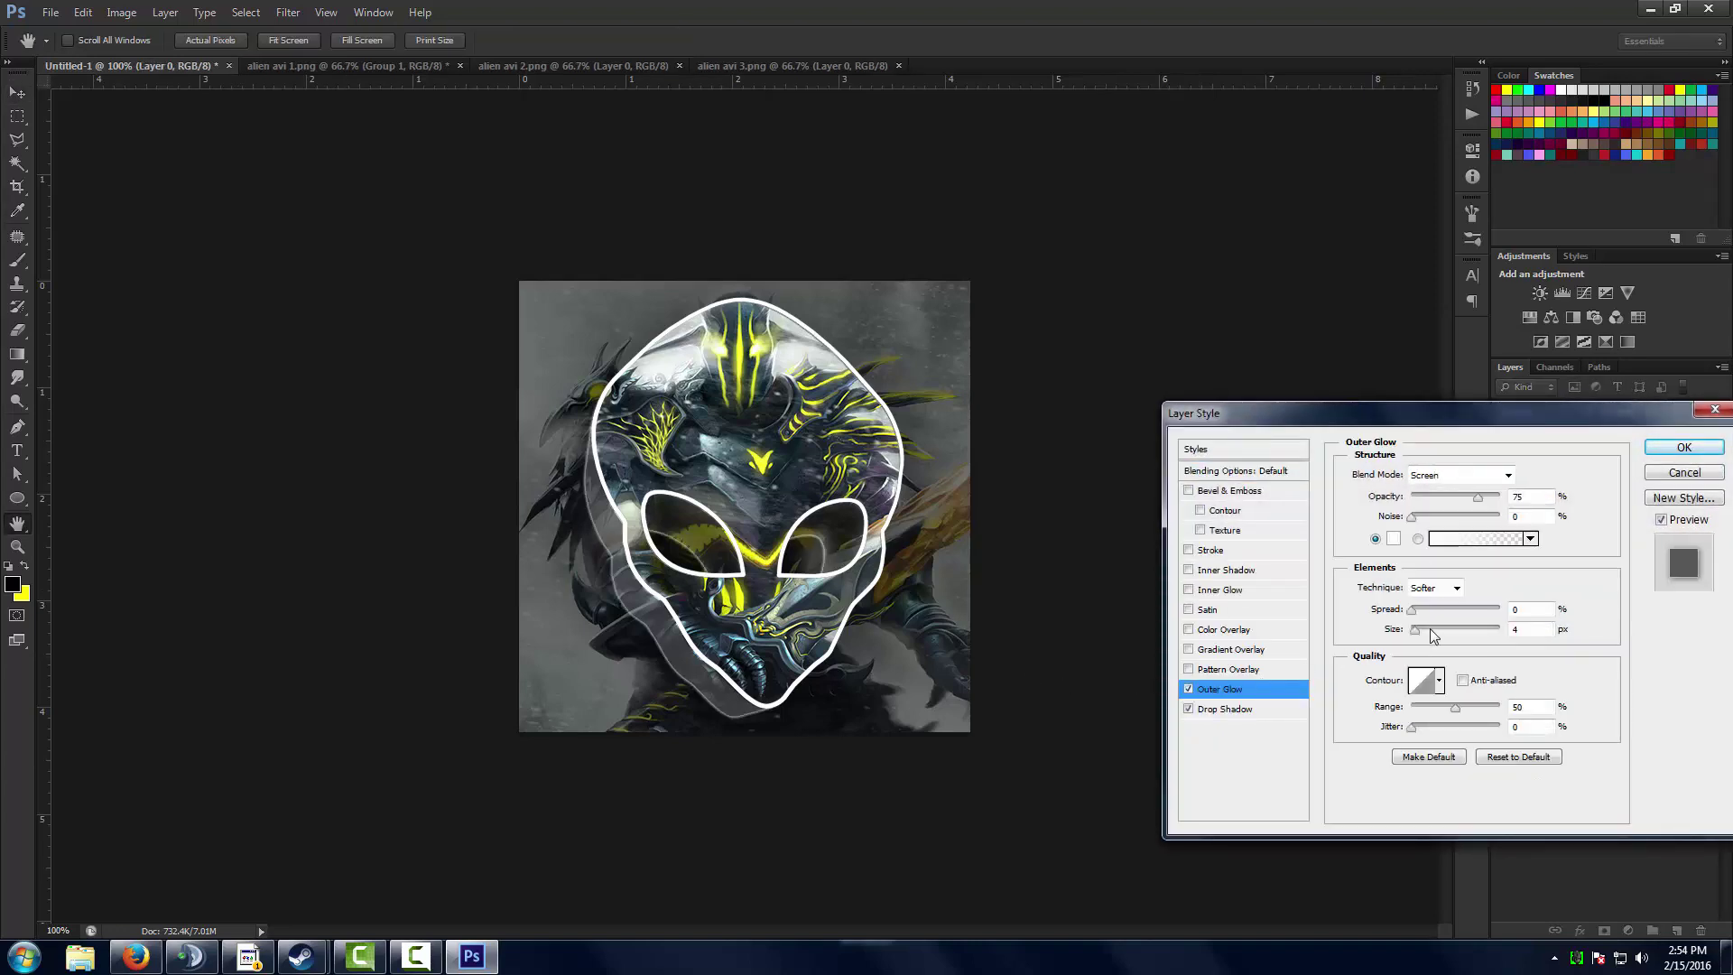
drag(1415, 630, 1437, 632)
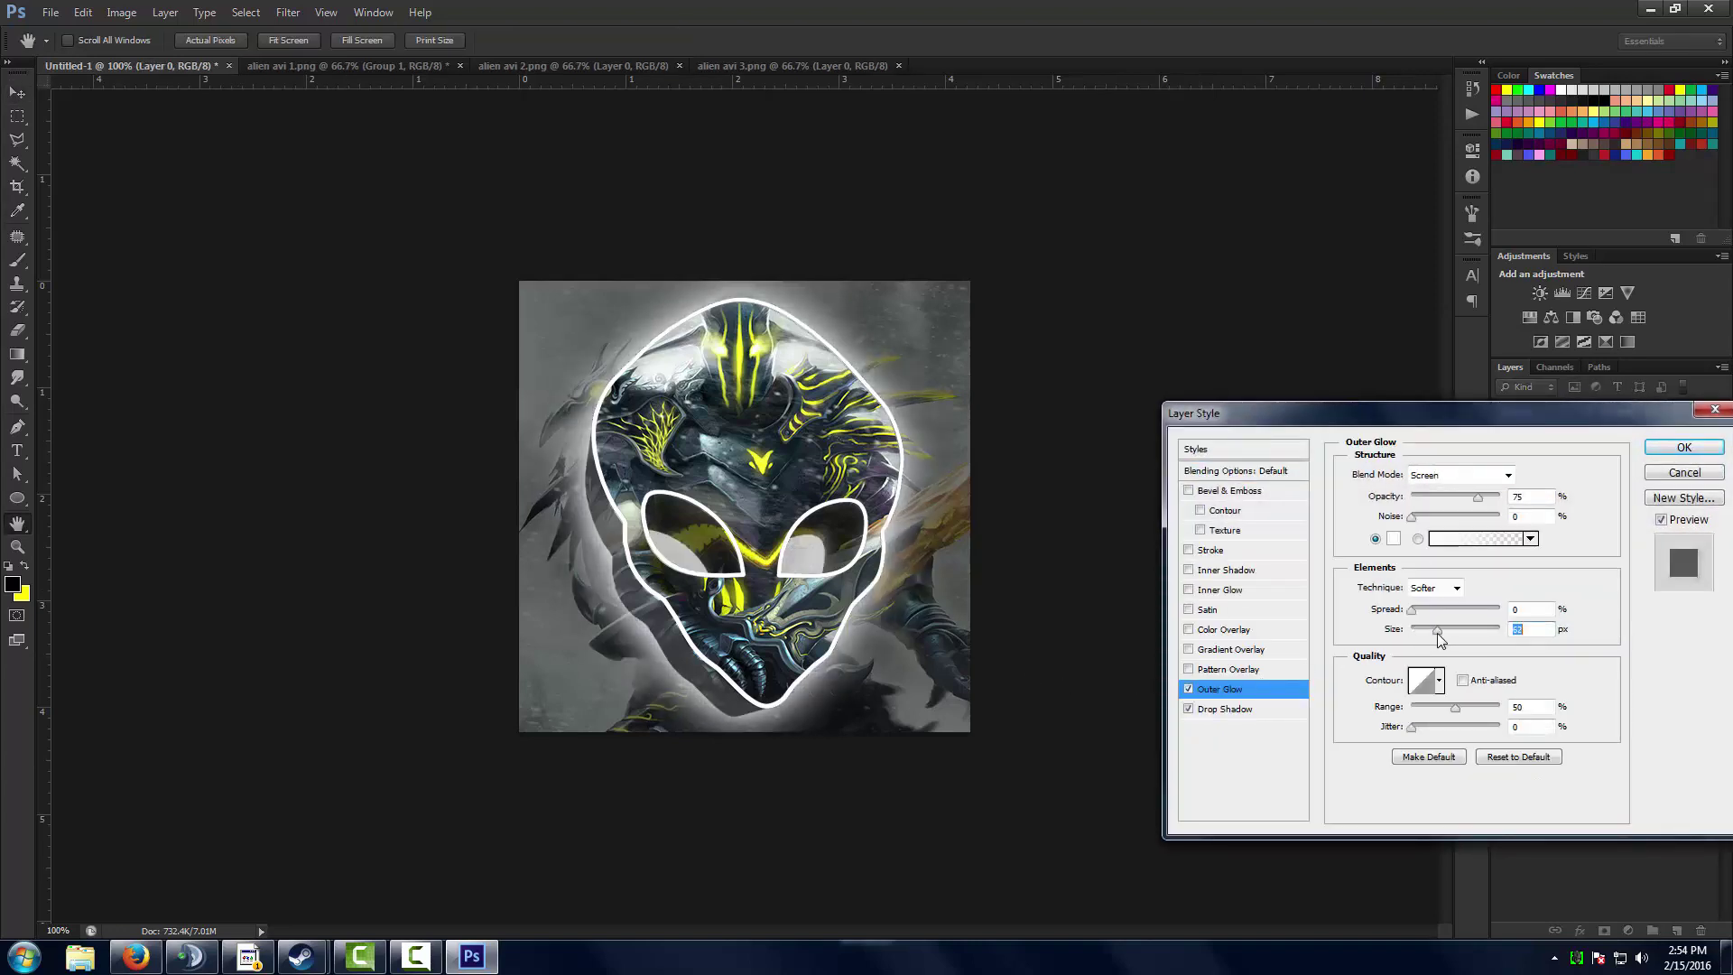
drag(1443, 494, 1421, 496)
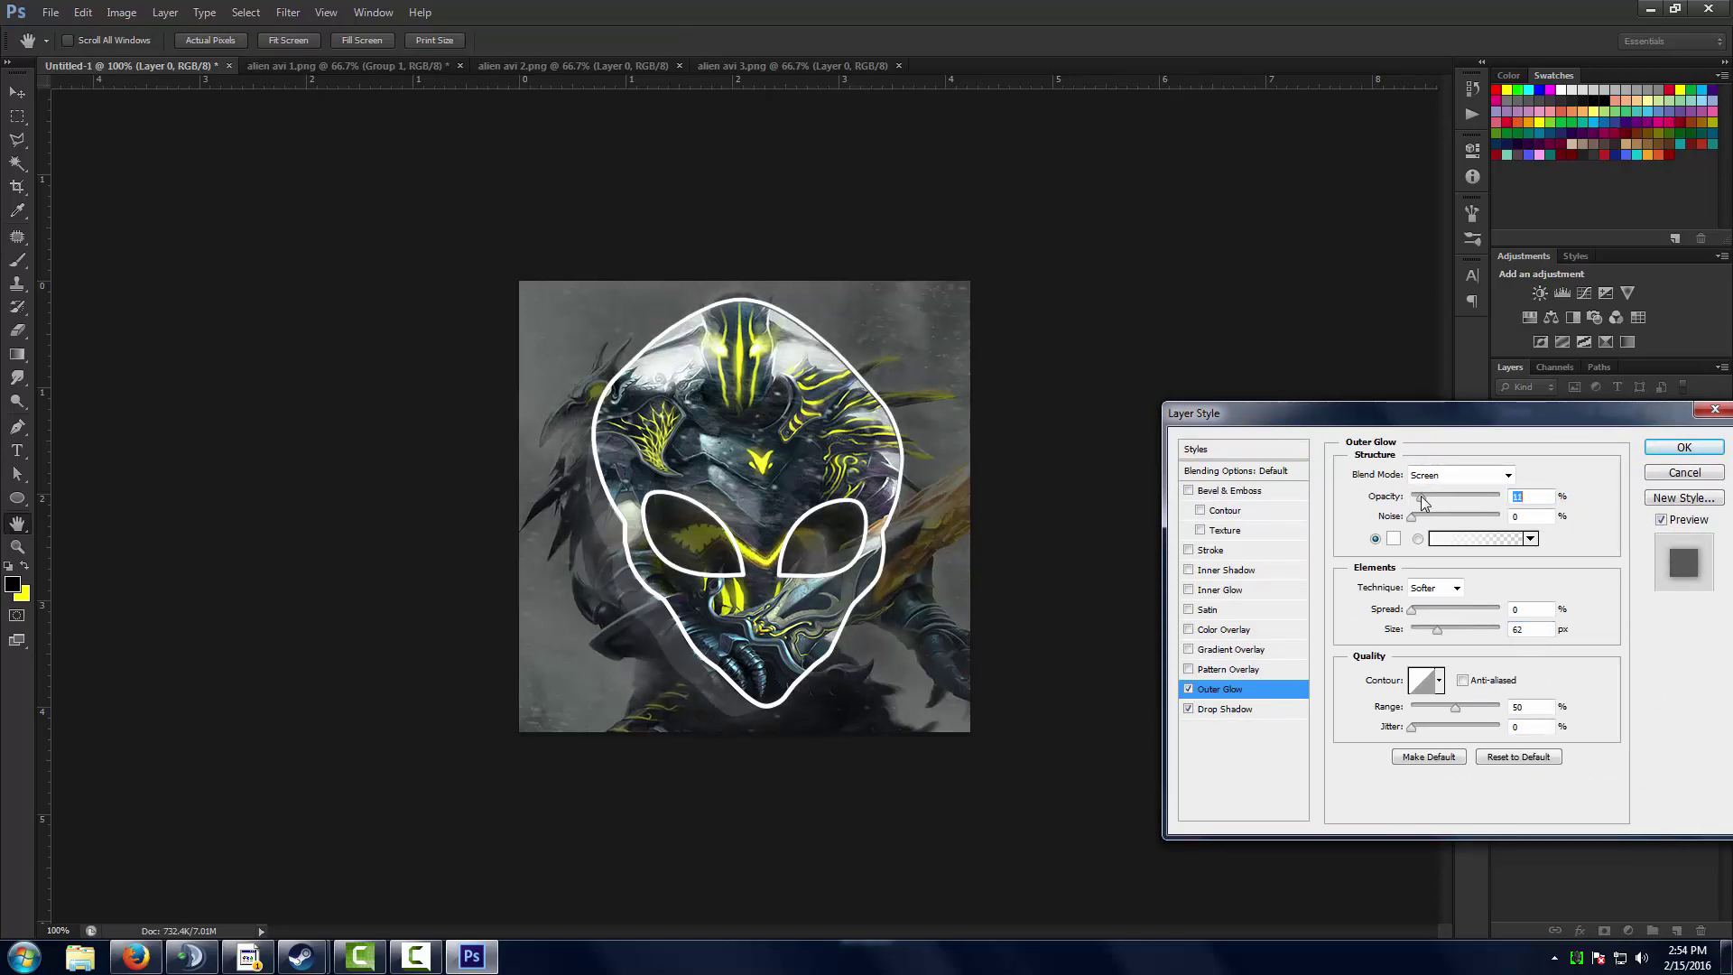
click(1187, 690)
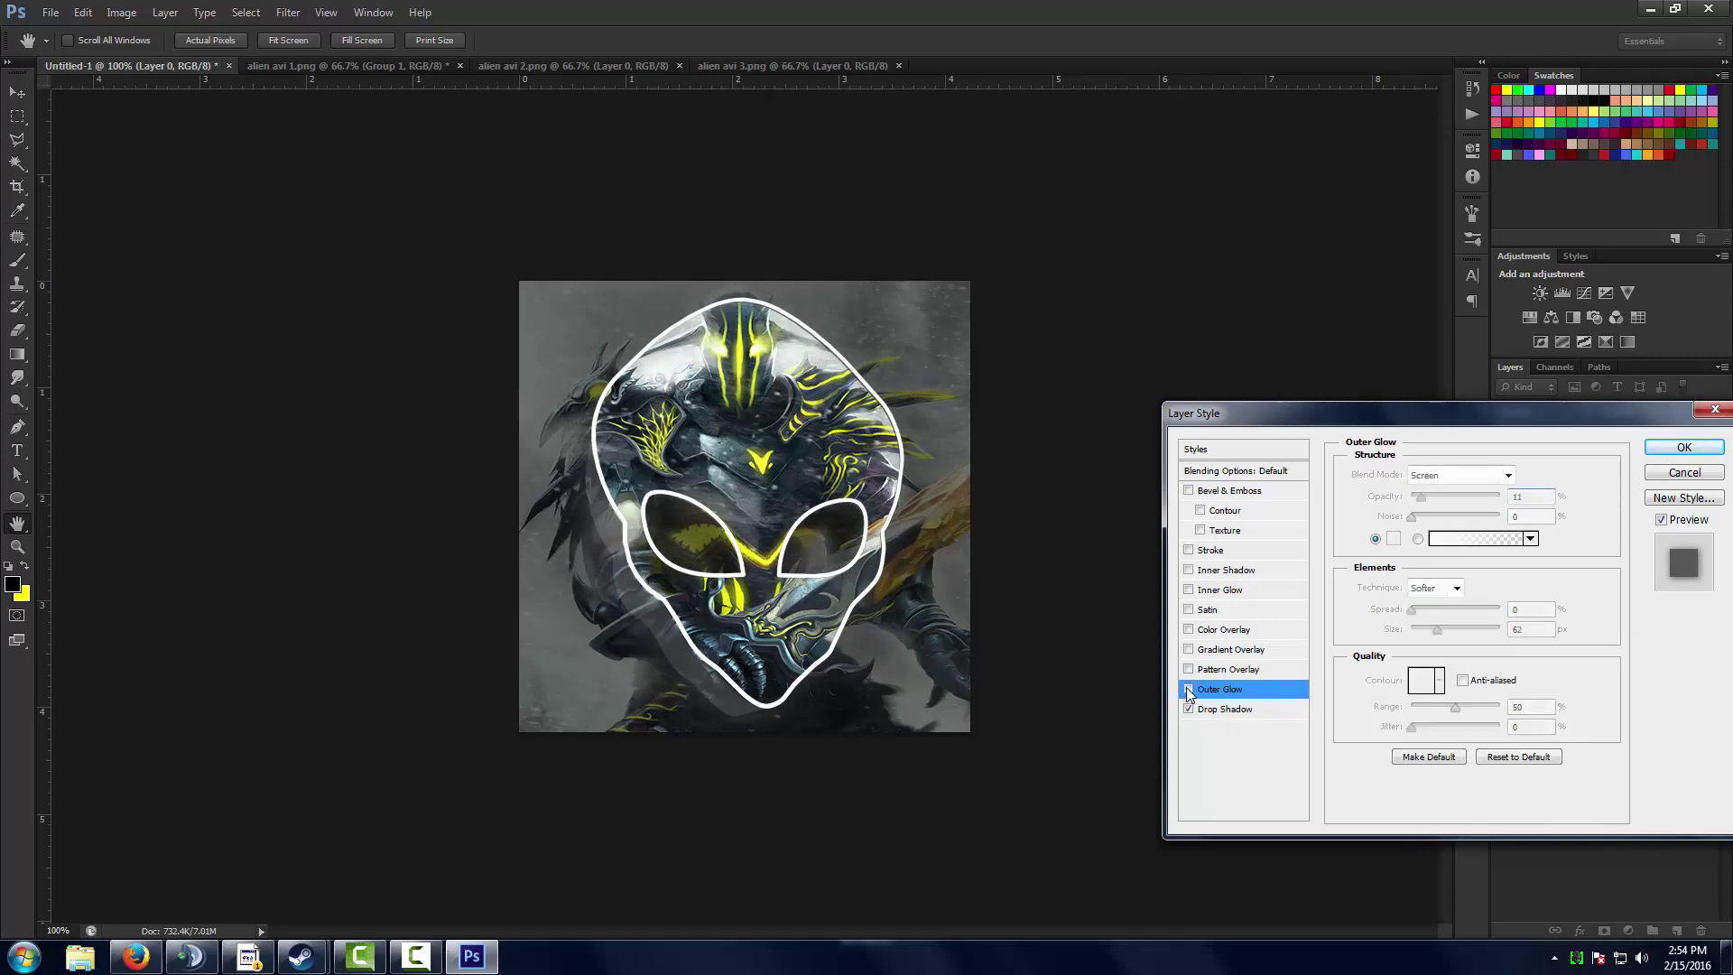
click(1187, 690)
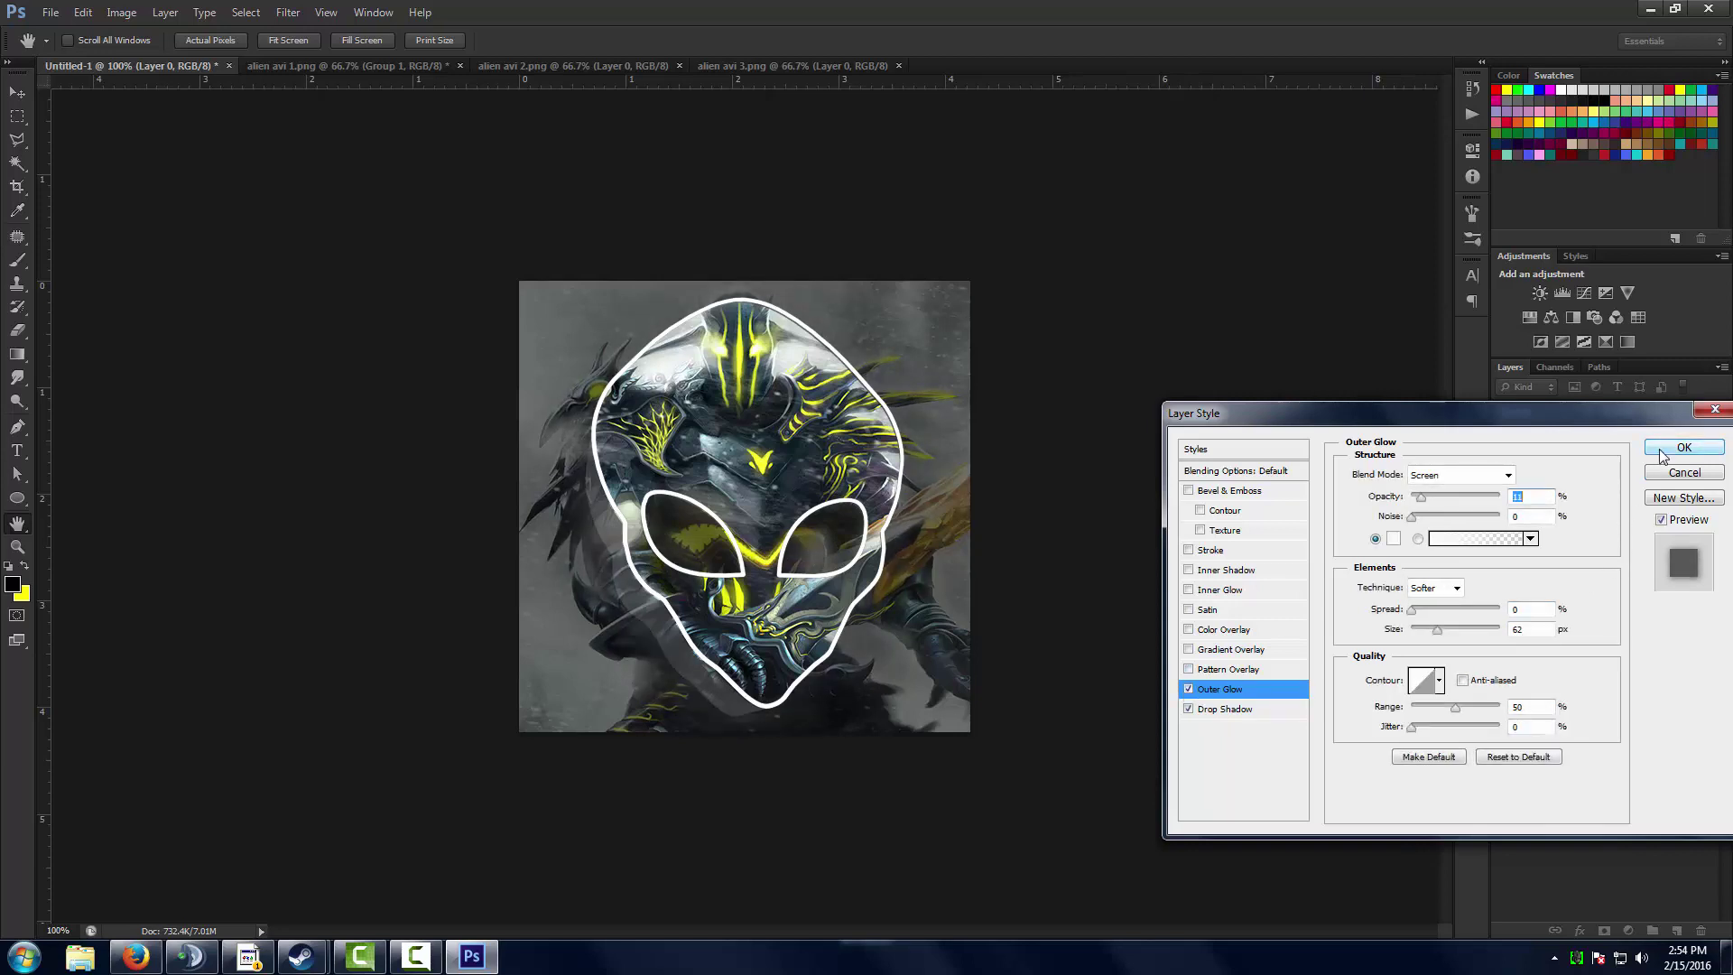
Add a Gradient Overlay to Layer 0 in Overlay blend mode, with its opacity lowered to about 80%, and apply the layer styles.
click(1189, 649)
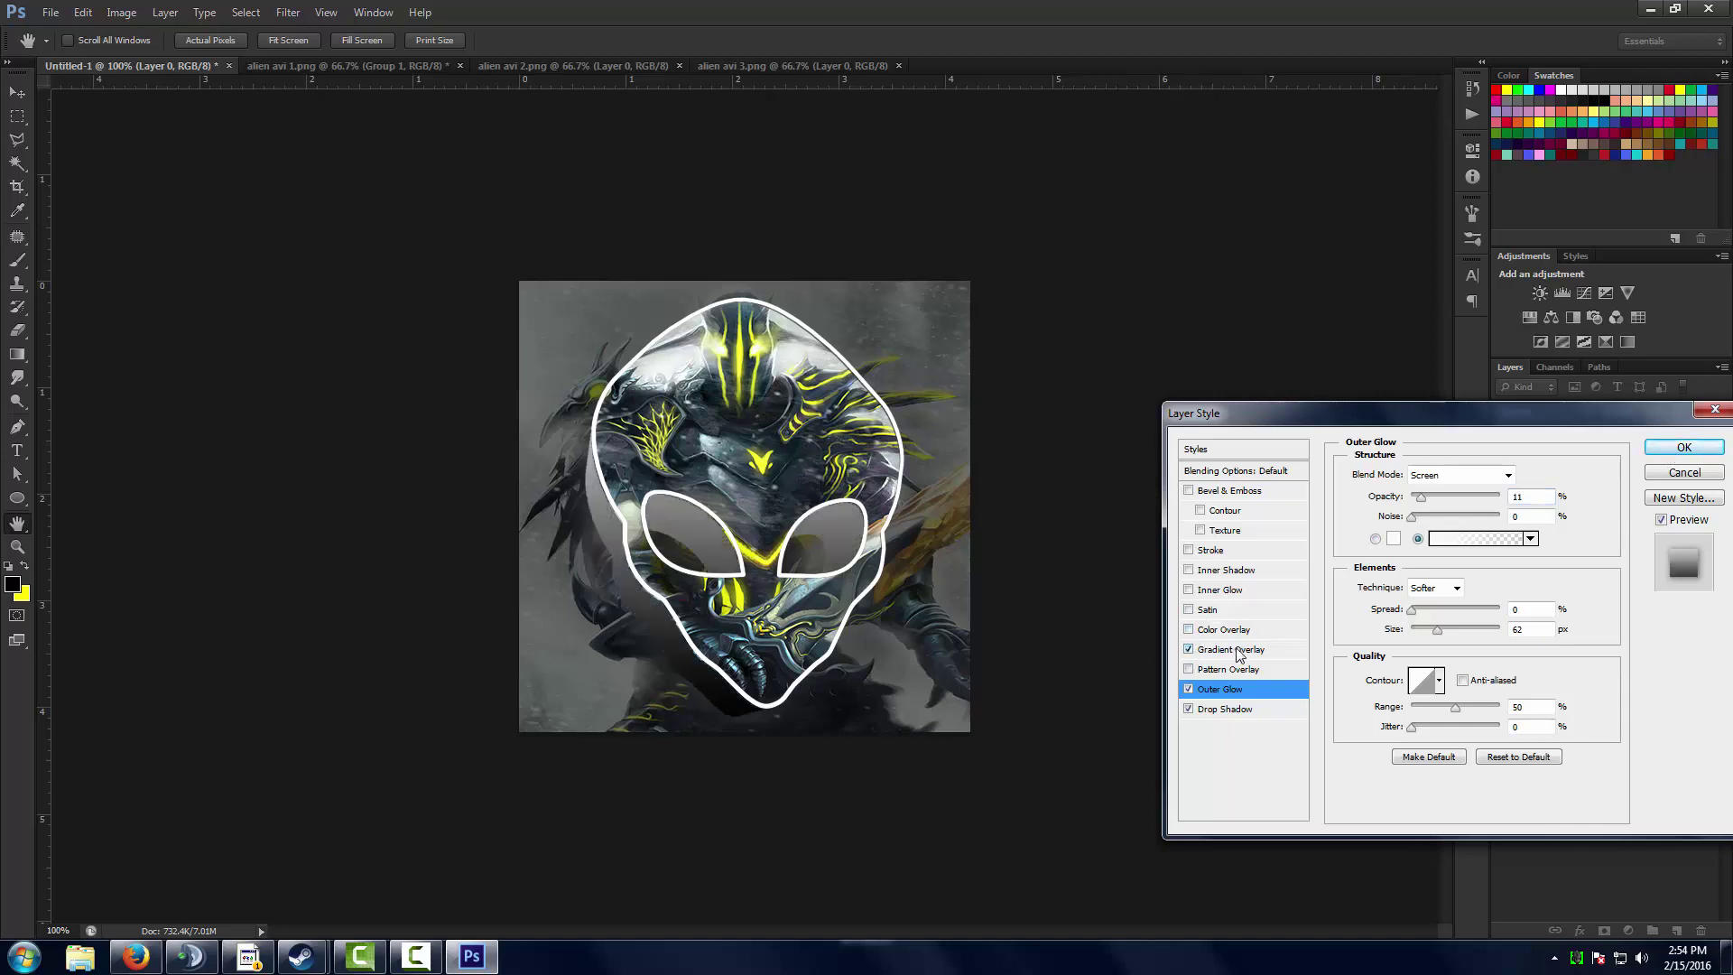
click(1244, 650)
click(1467, 476)
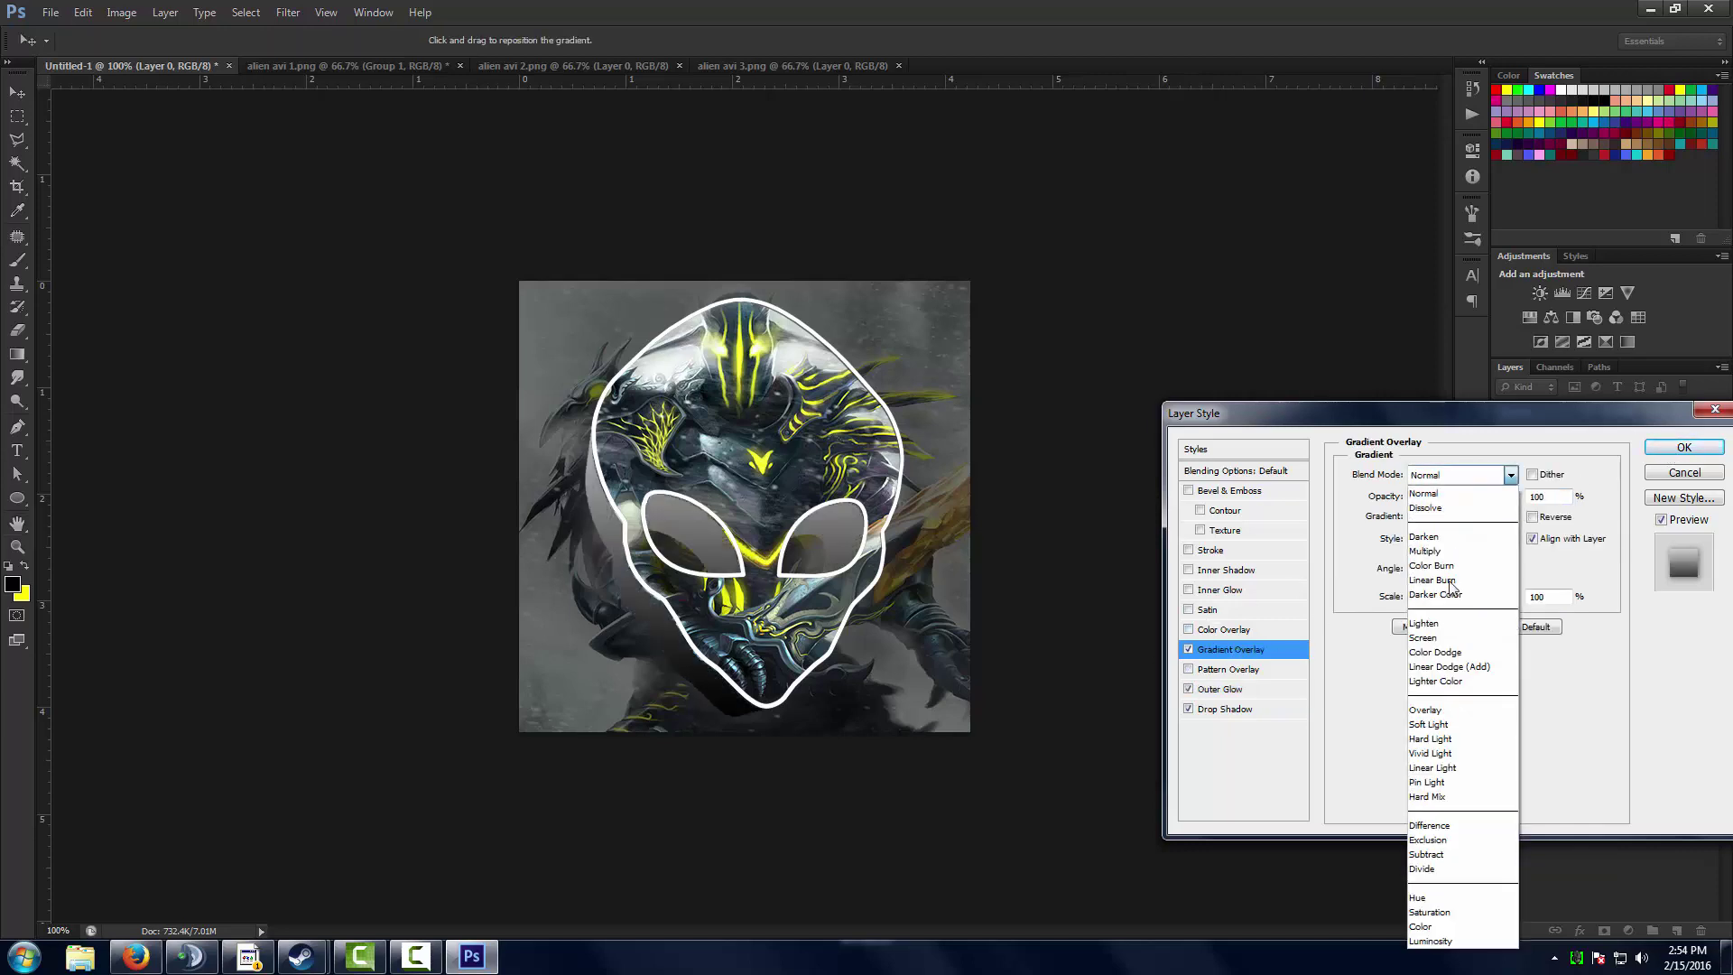
click(1429, 710)
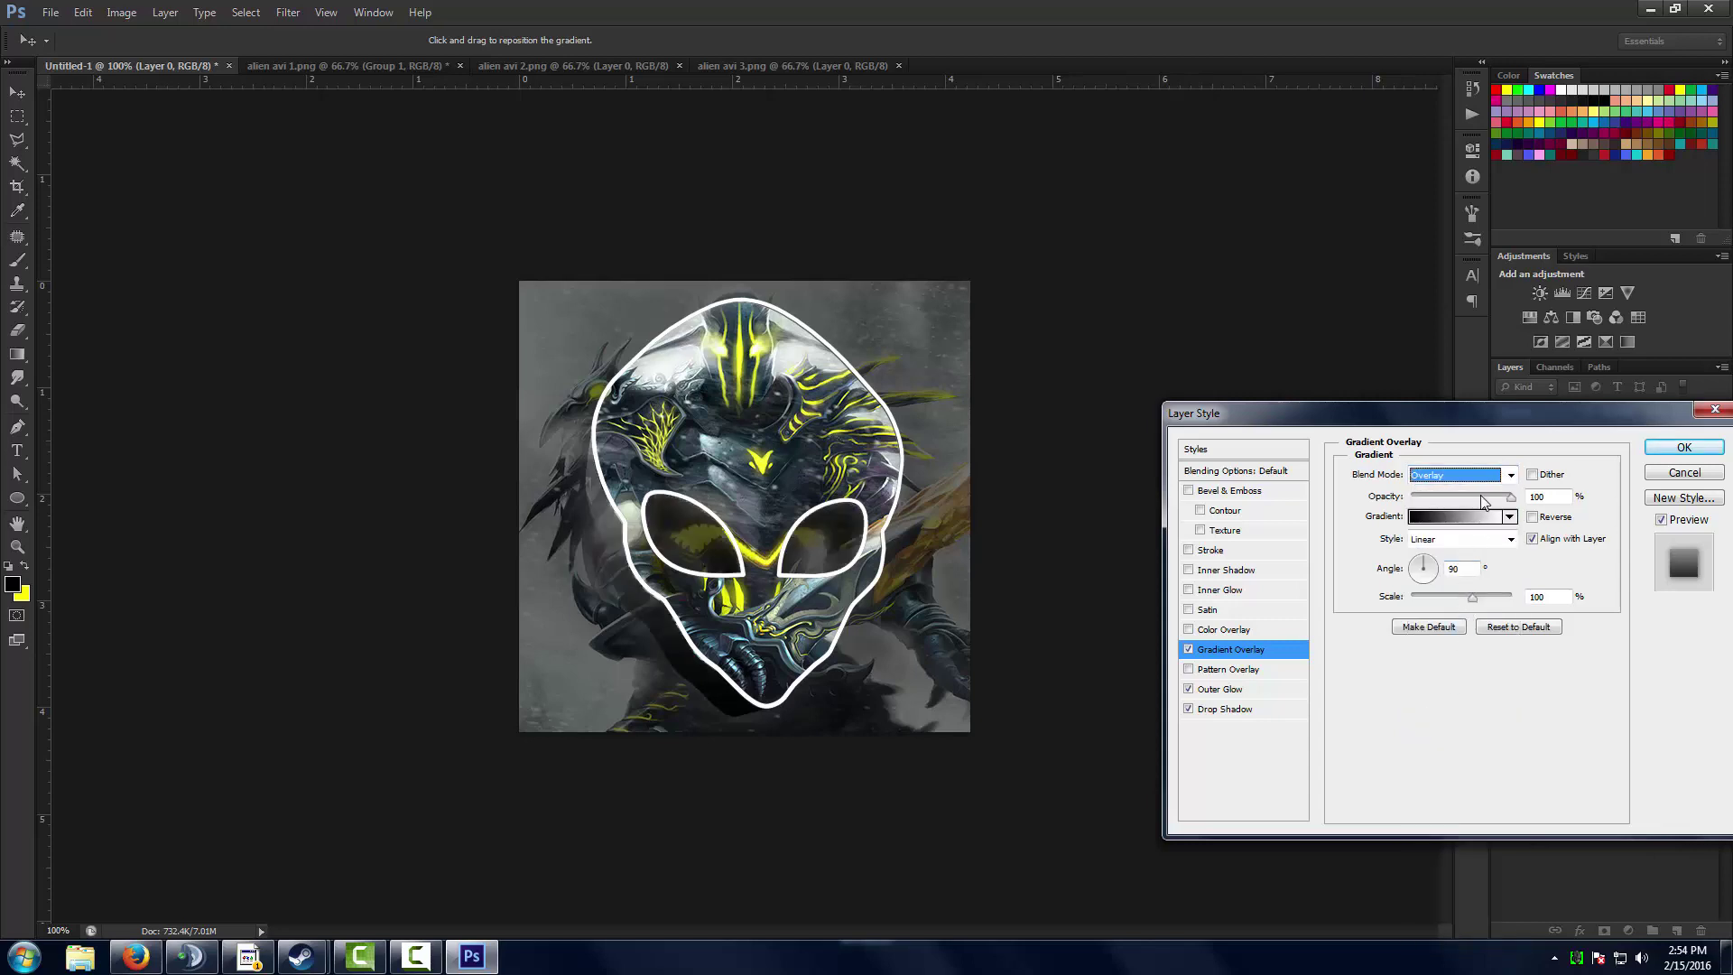
drag(1485, 502, 1494, 504)
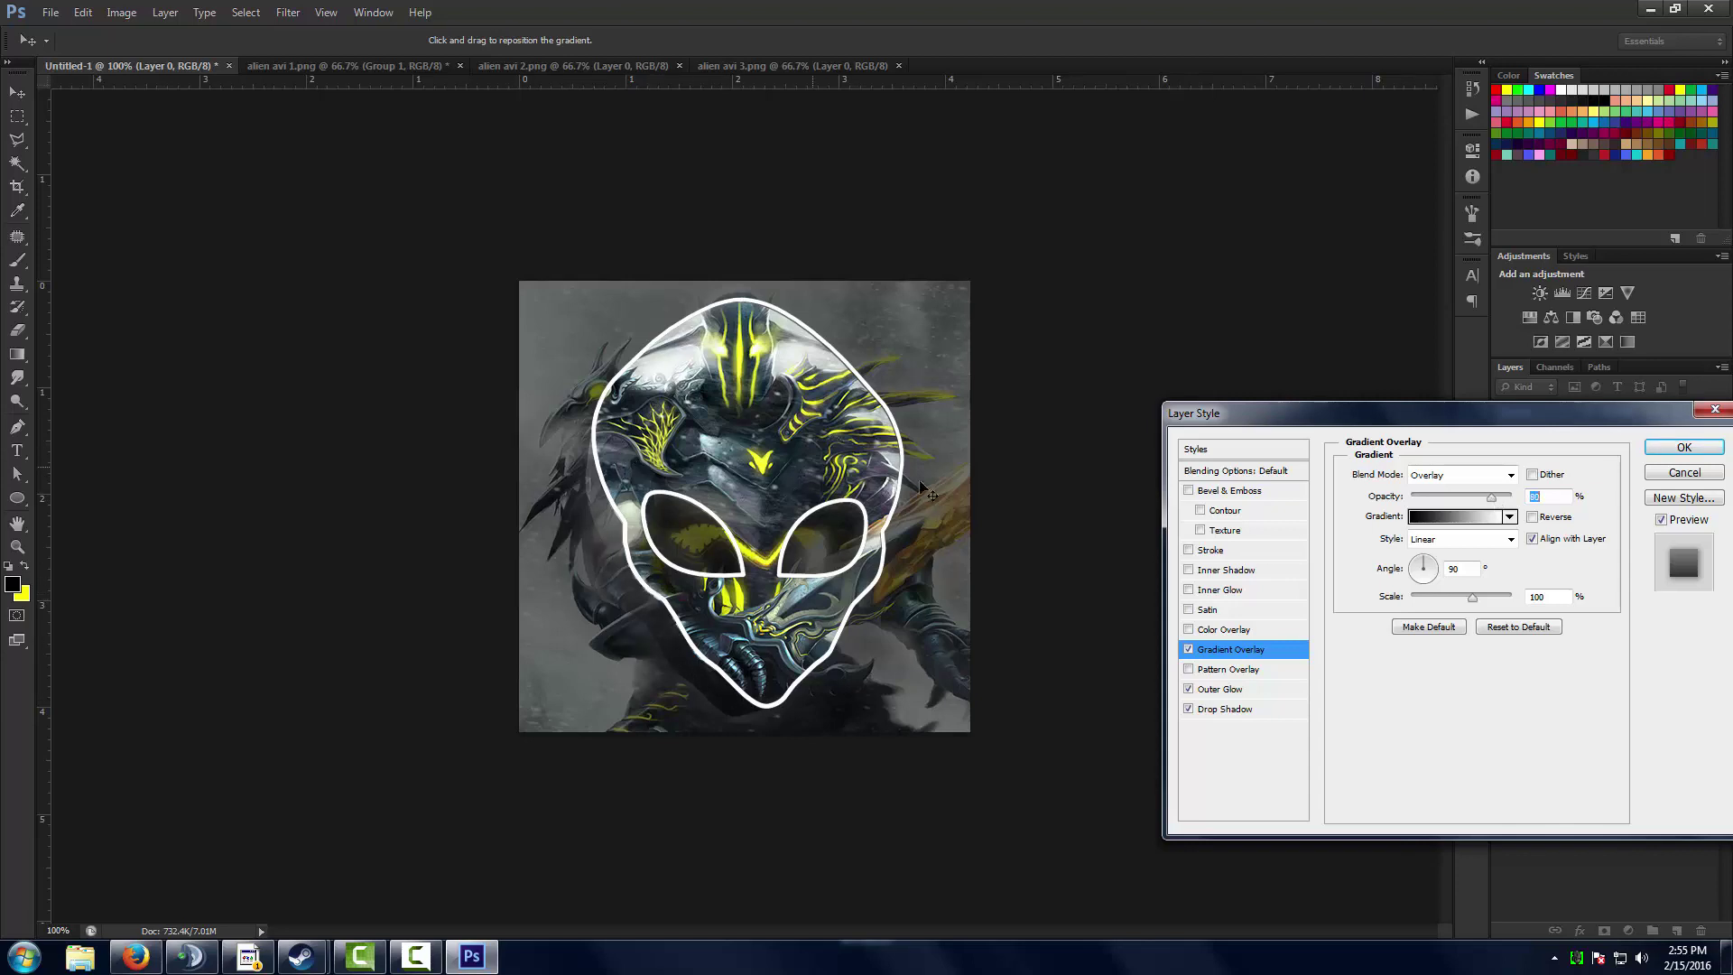
click(1683, 447)
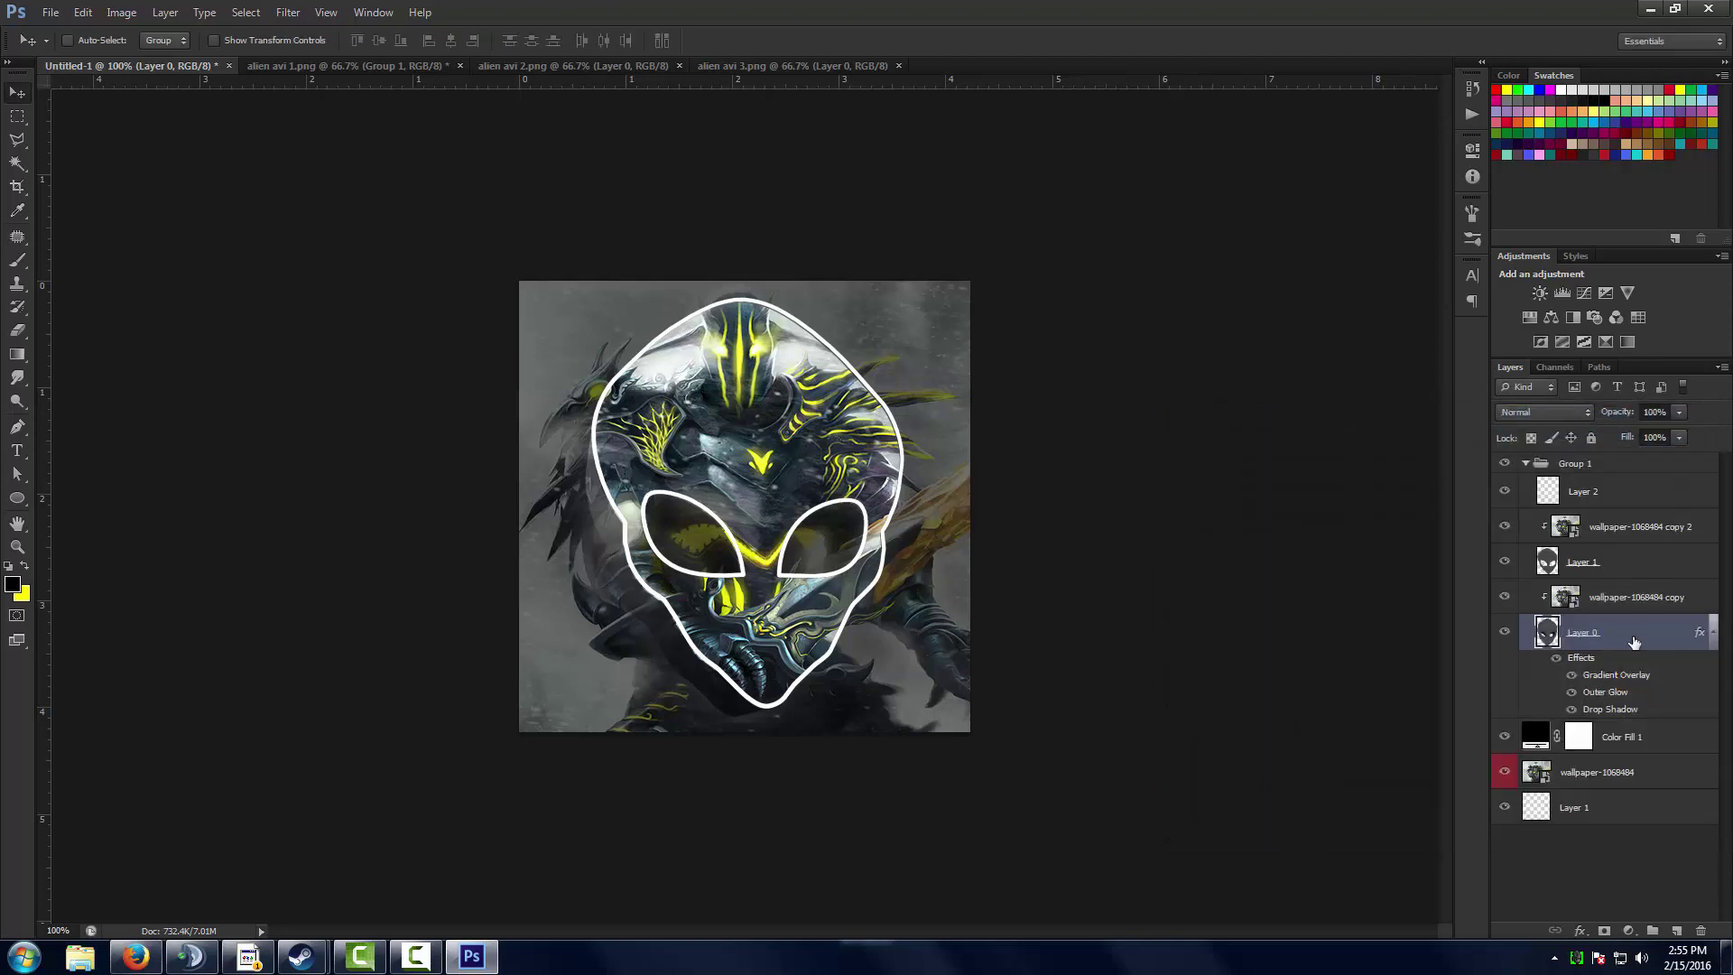
Create a new layer clipped to Layer 0 and brush black over both alien eyes with an enlarged brush.
key(ctrl+shift+n)
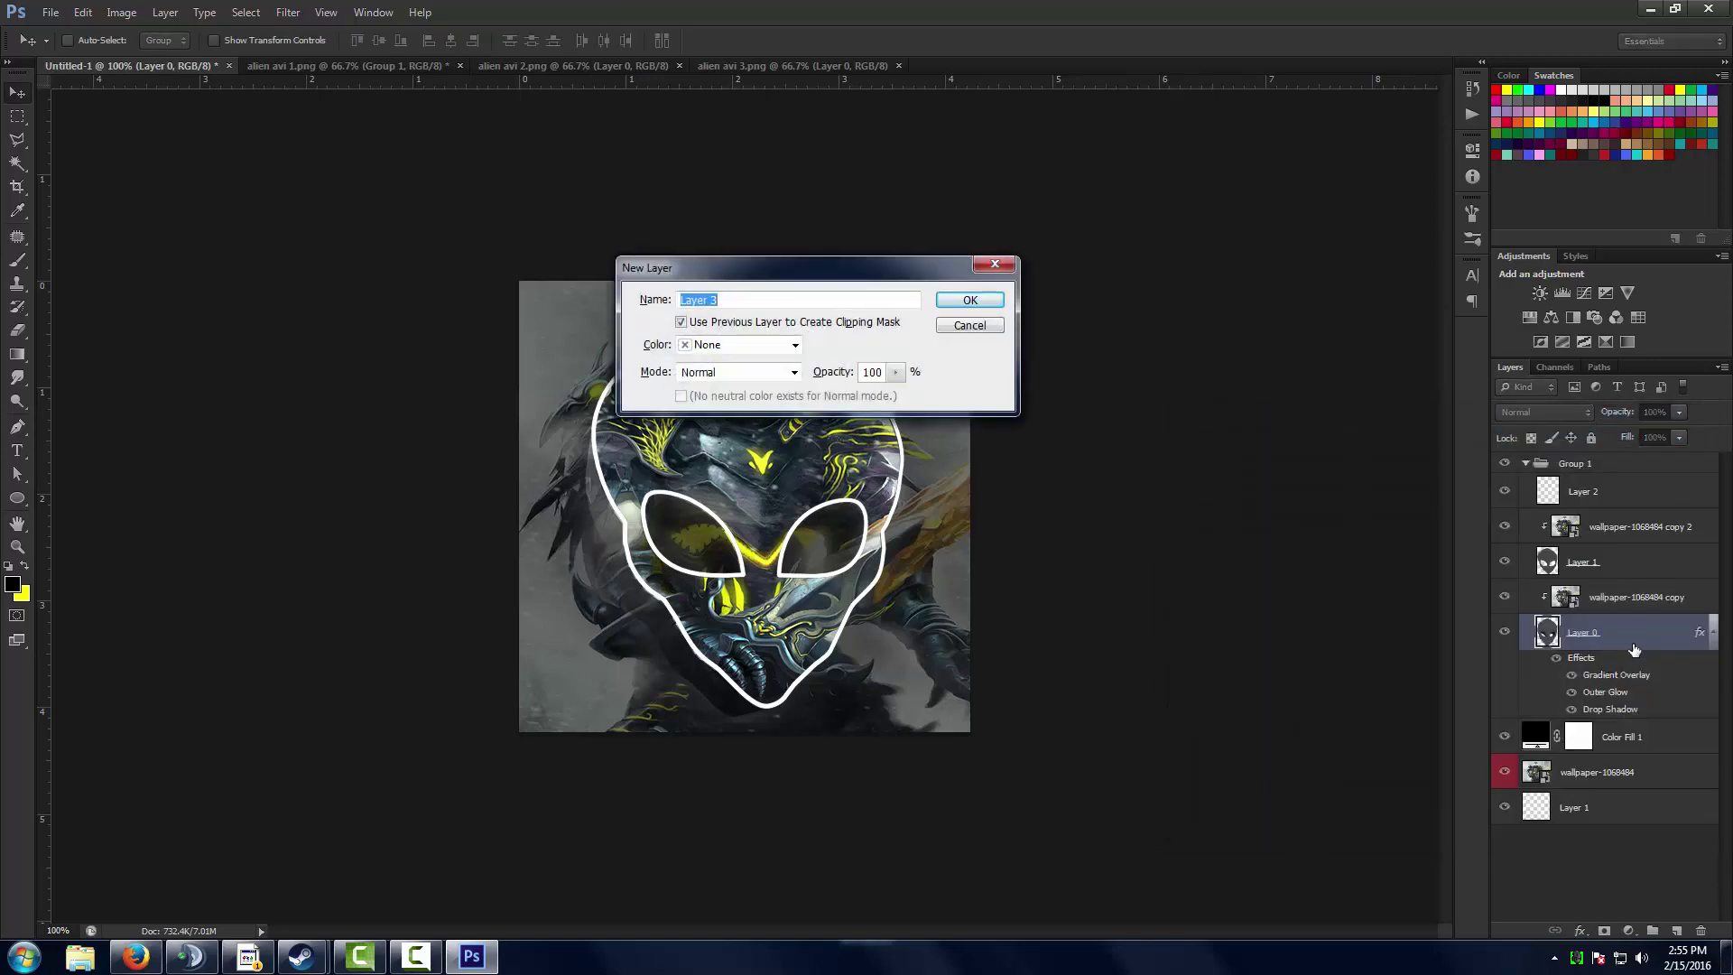
key(Return)
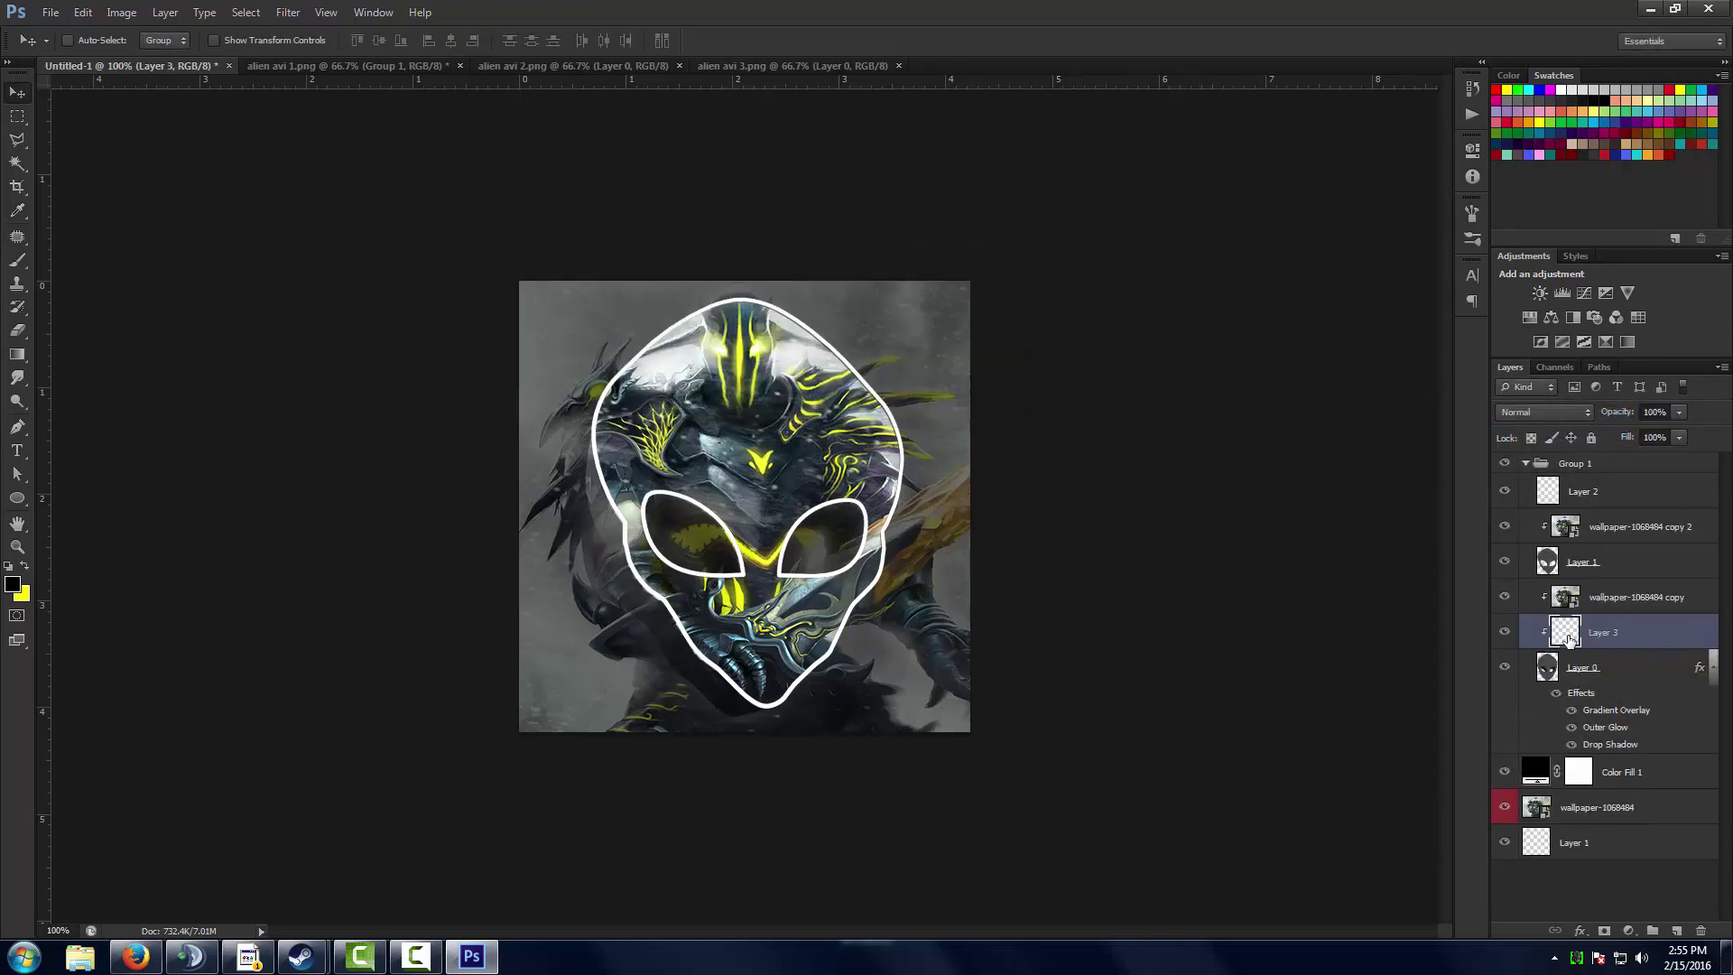
click(16, 260)
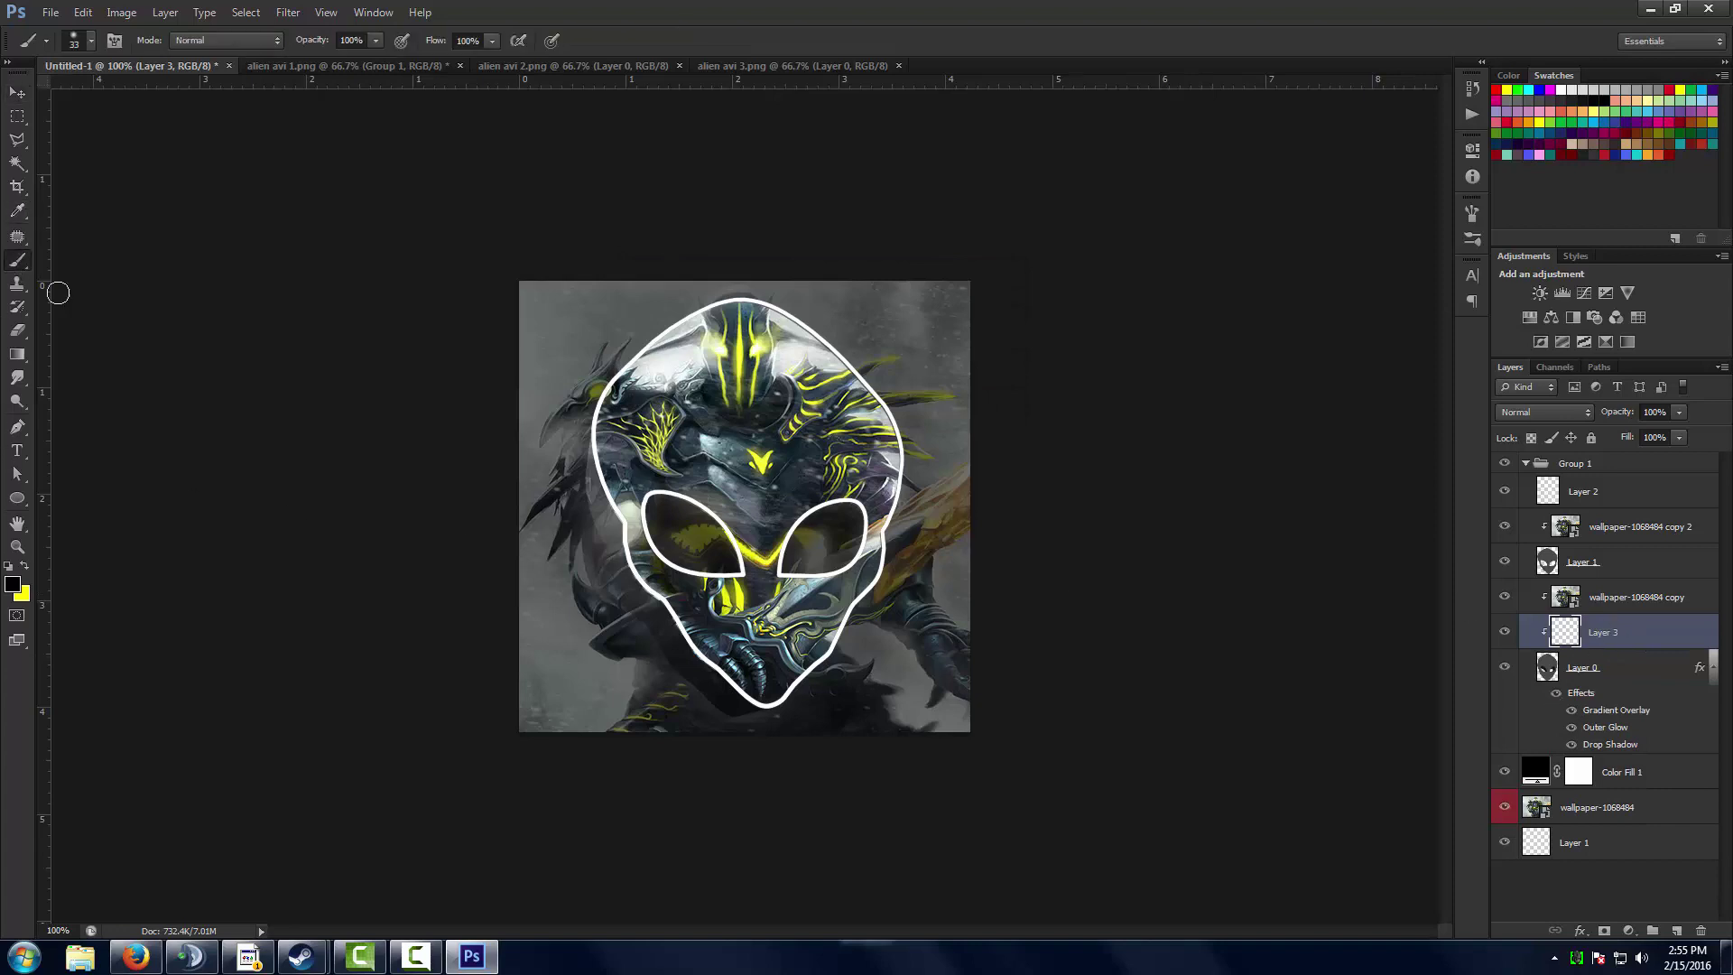
alt+right_drag(699, 538, 696, 536)
mouse_move(696, 535)
mouse_down()
mouse_move(679, 524)
mouse_move(718, 560)
mouse_move(677, 510)
mouse_up()
mouse_move(839, 542)
mouse_down()
mouse_move(854, 523)
mouse_move(825, 550)
mouse_move(846, 548)
mouse_up()
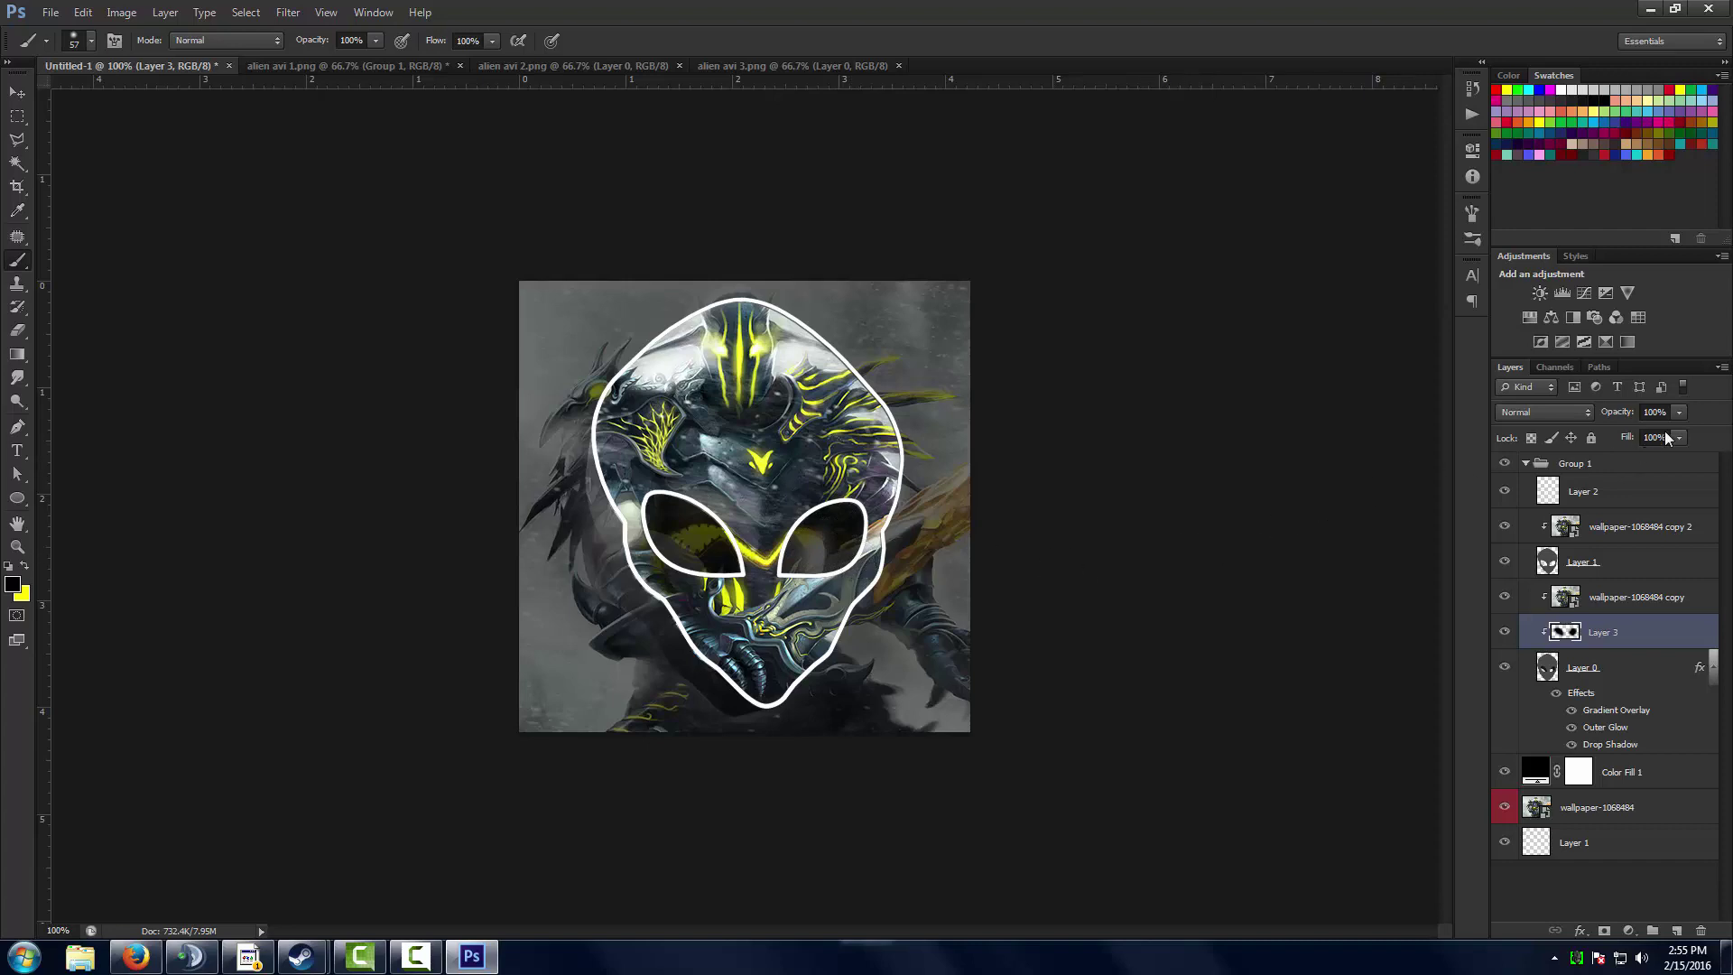
Set the opacity of the painted eye layer to 37% and of wallpaper-1068484 copy above it to 15%.
click(1680, 412)
drag(1631, 435, 1623, 435)
click(1509, 598)
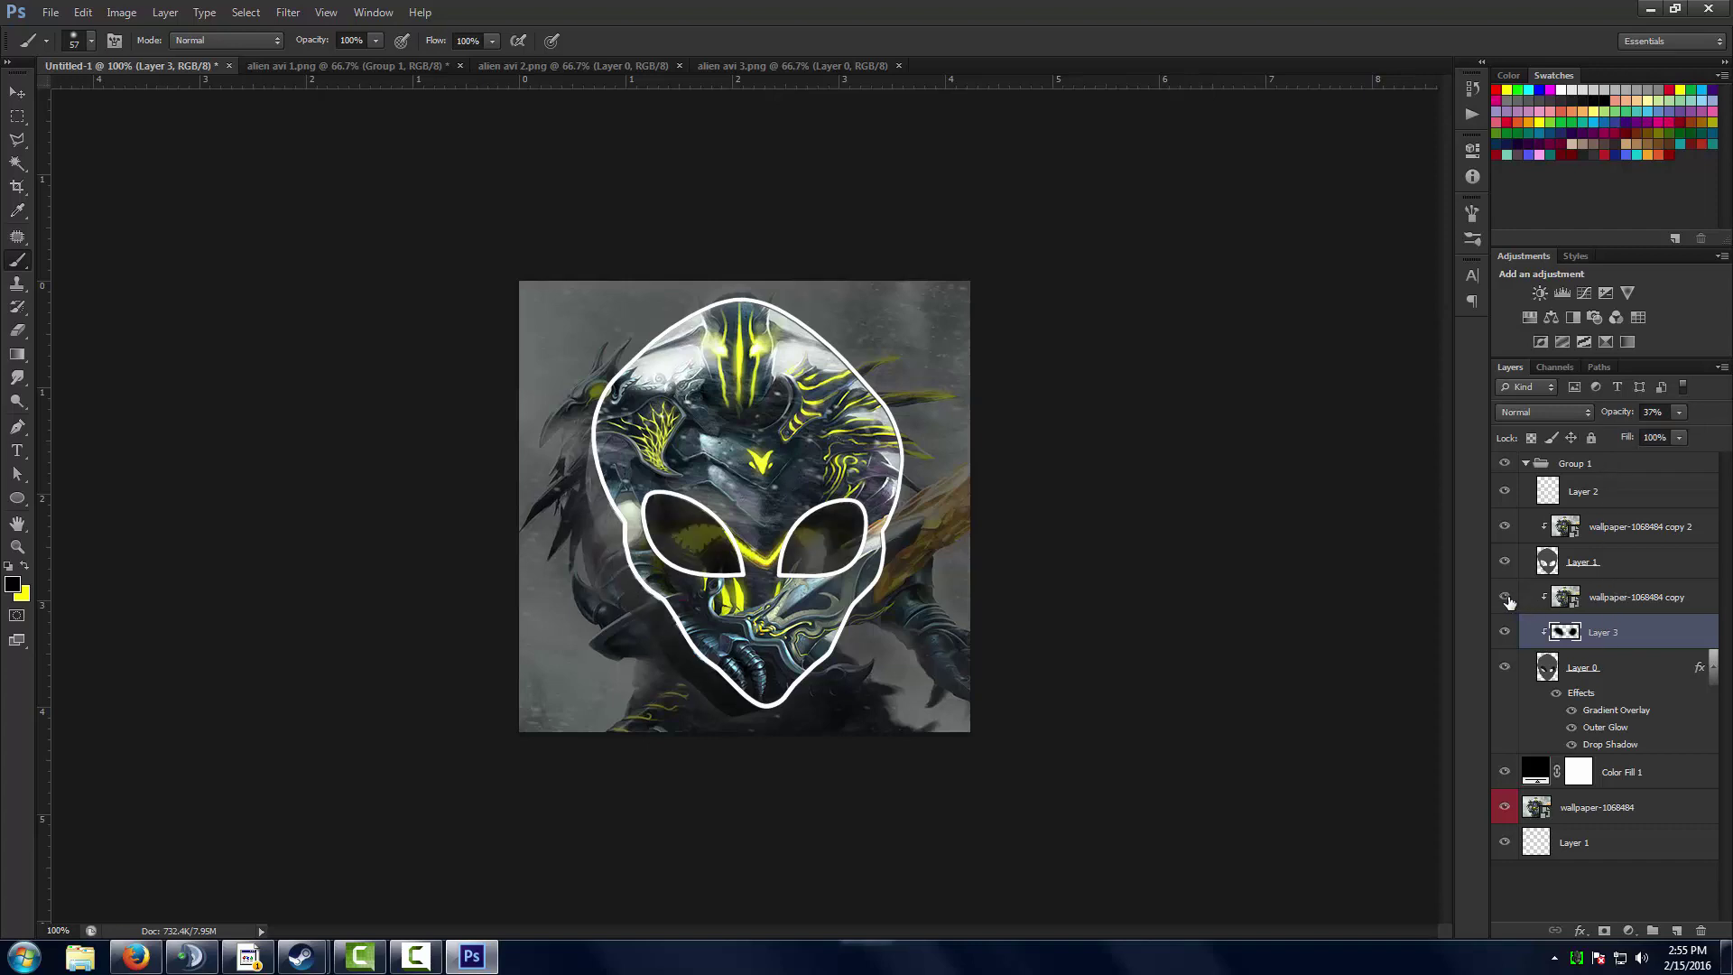
click(1505, 598)
click(1506, 597)
click(1625, 598)
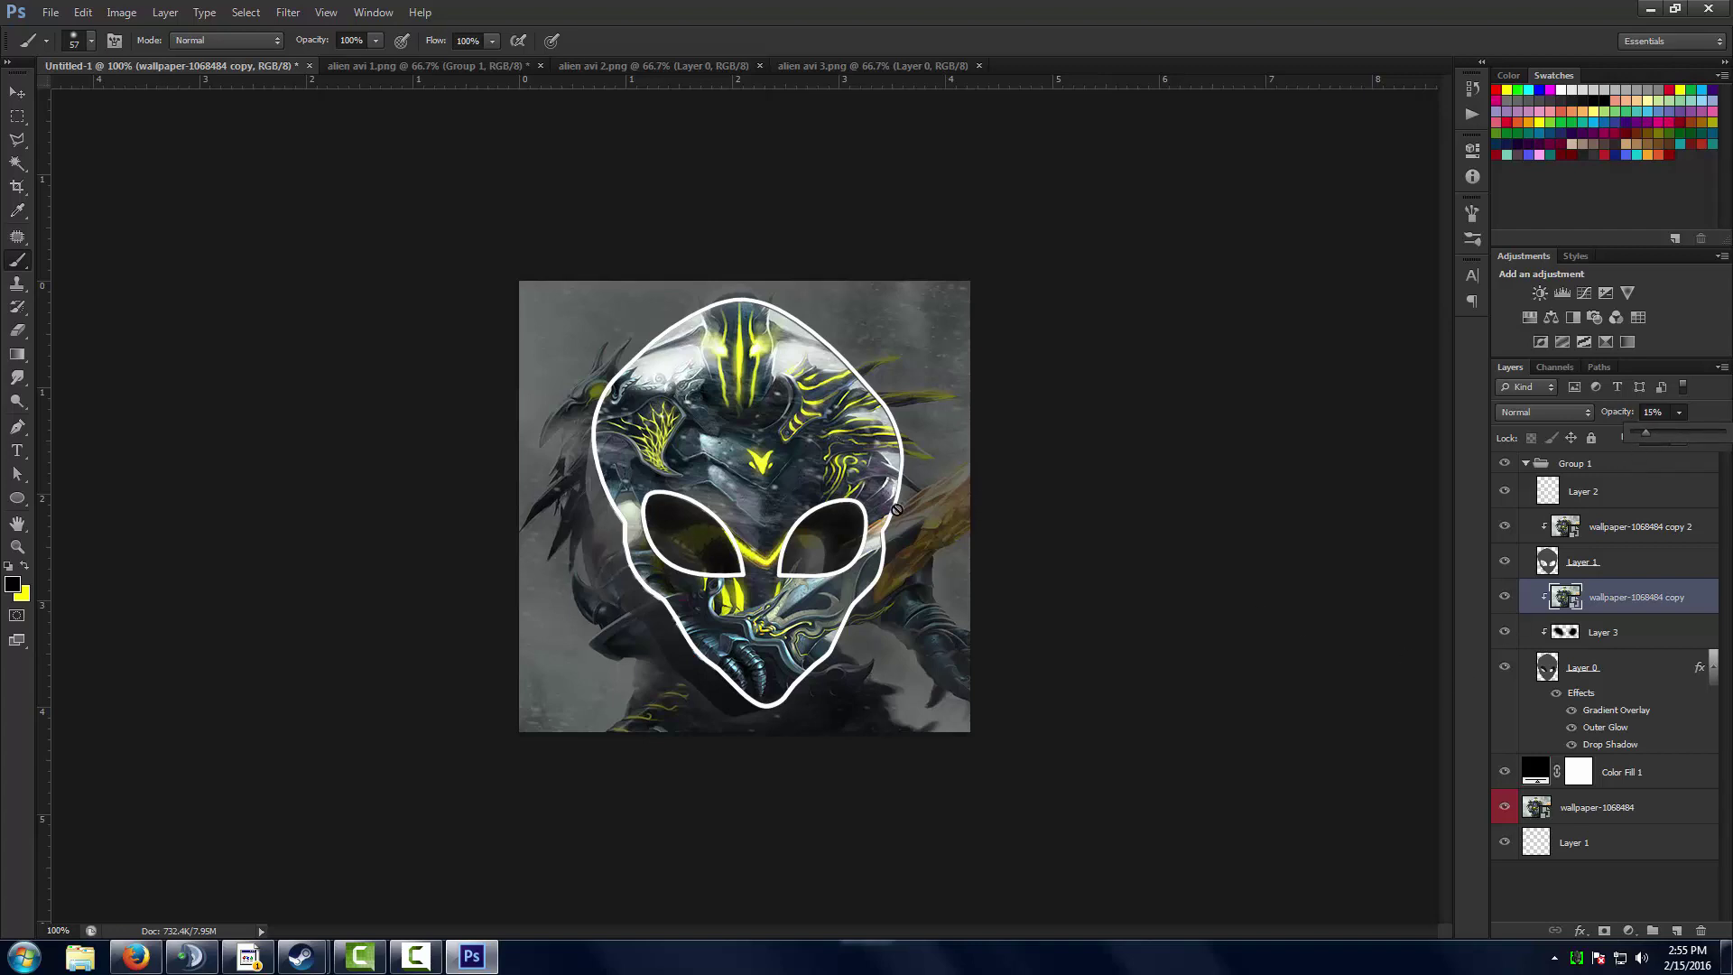
Add a Pattern Overlay to wallpaper-1068484 copy 2 using the black-and-transparent striped pattern at about 66% opacity.
double_click(1657, 526)
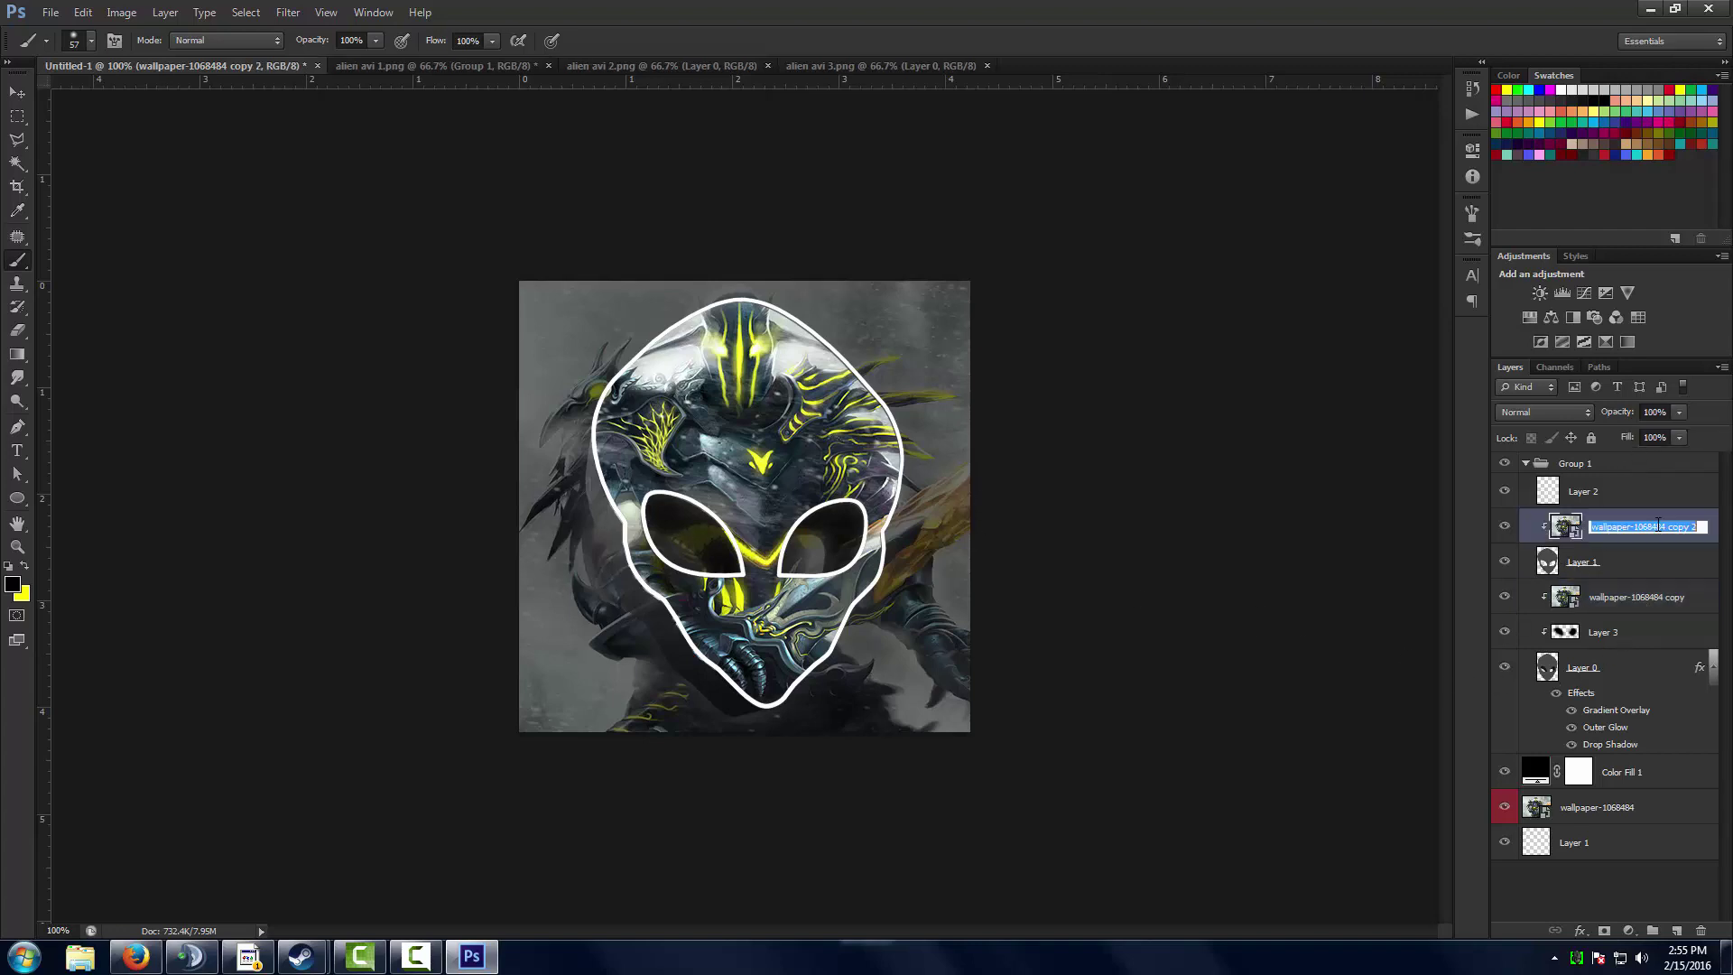
double_click(1705, 545)
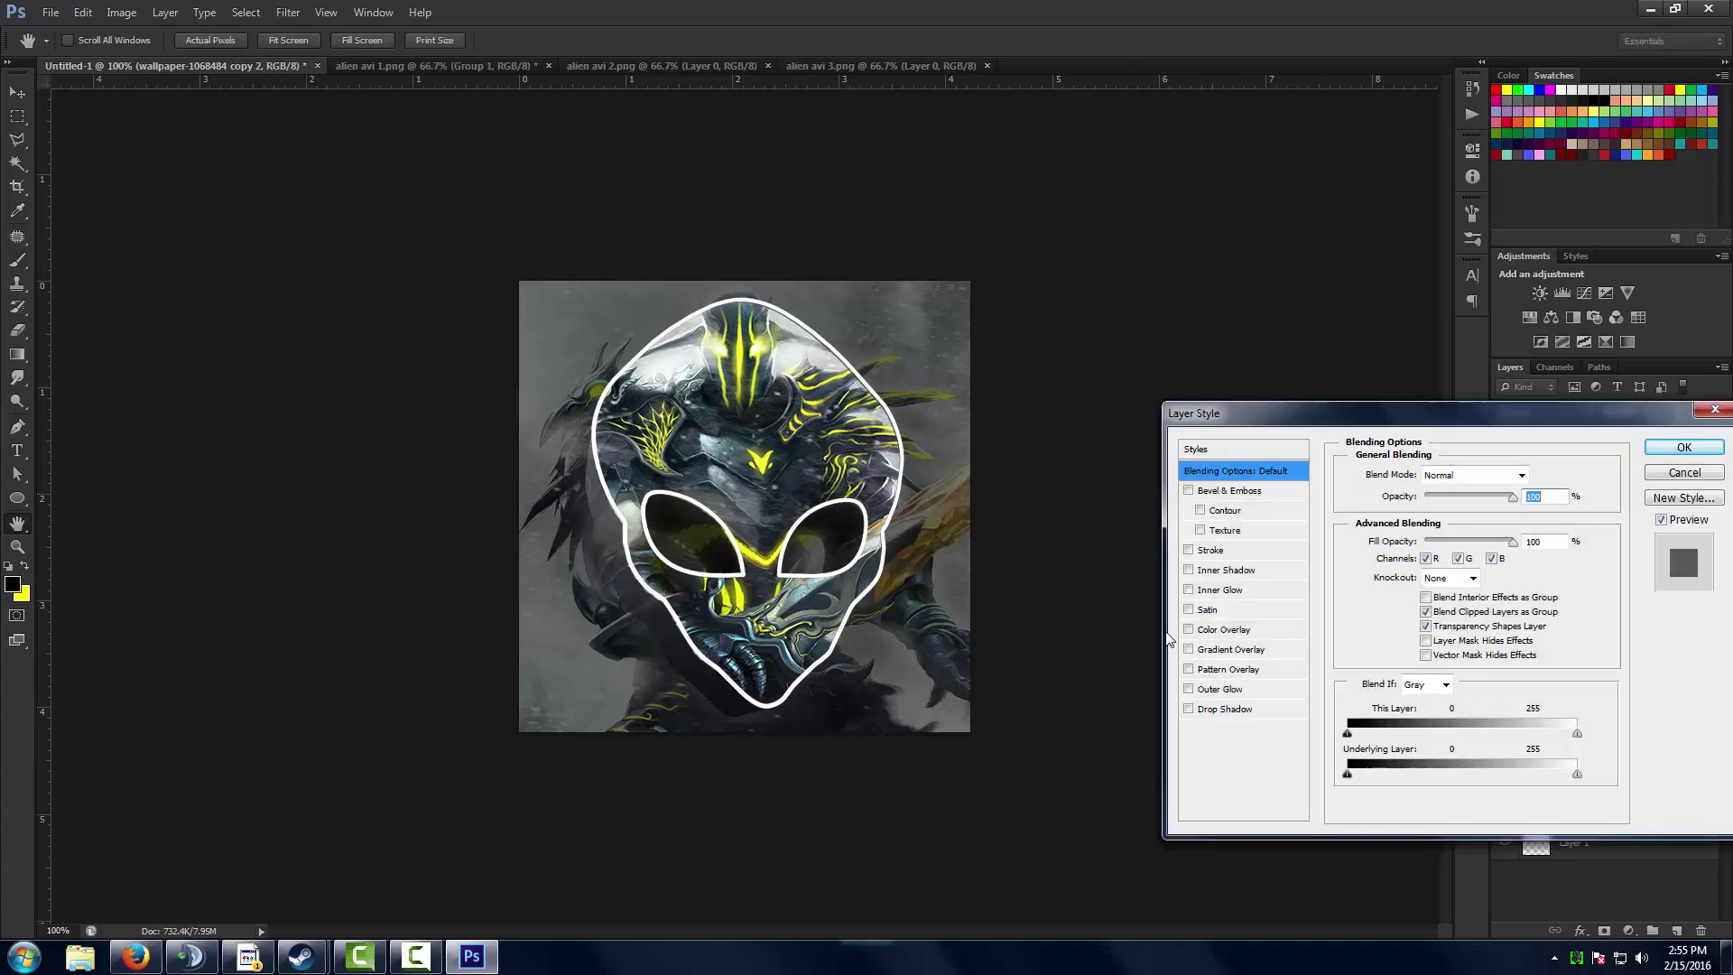
click(1189, 669)
click(1227, 672)
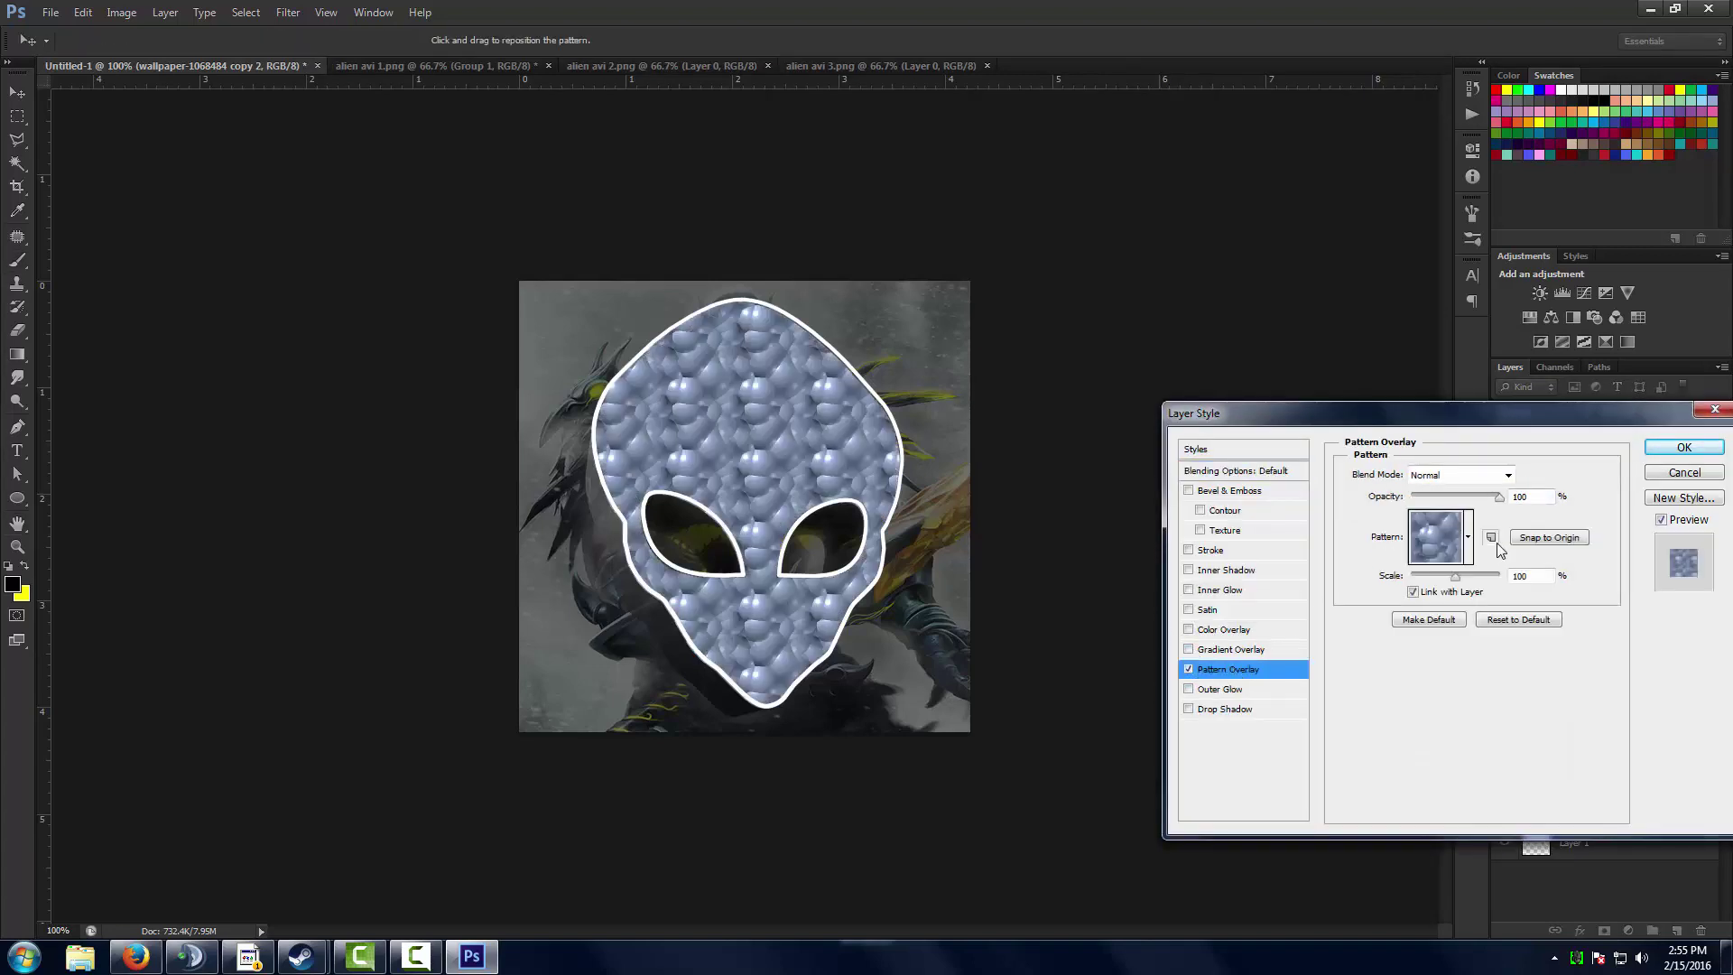
click(1468, 537)
scroll(1464, 605, down, 3)
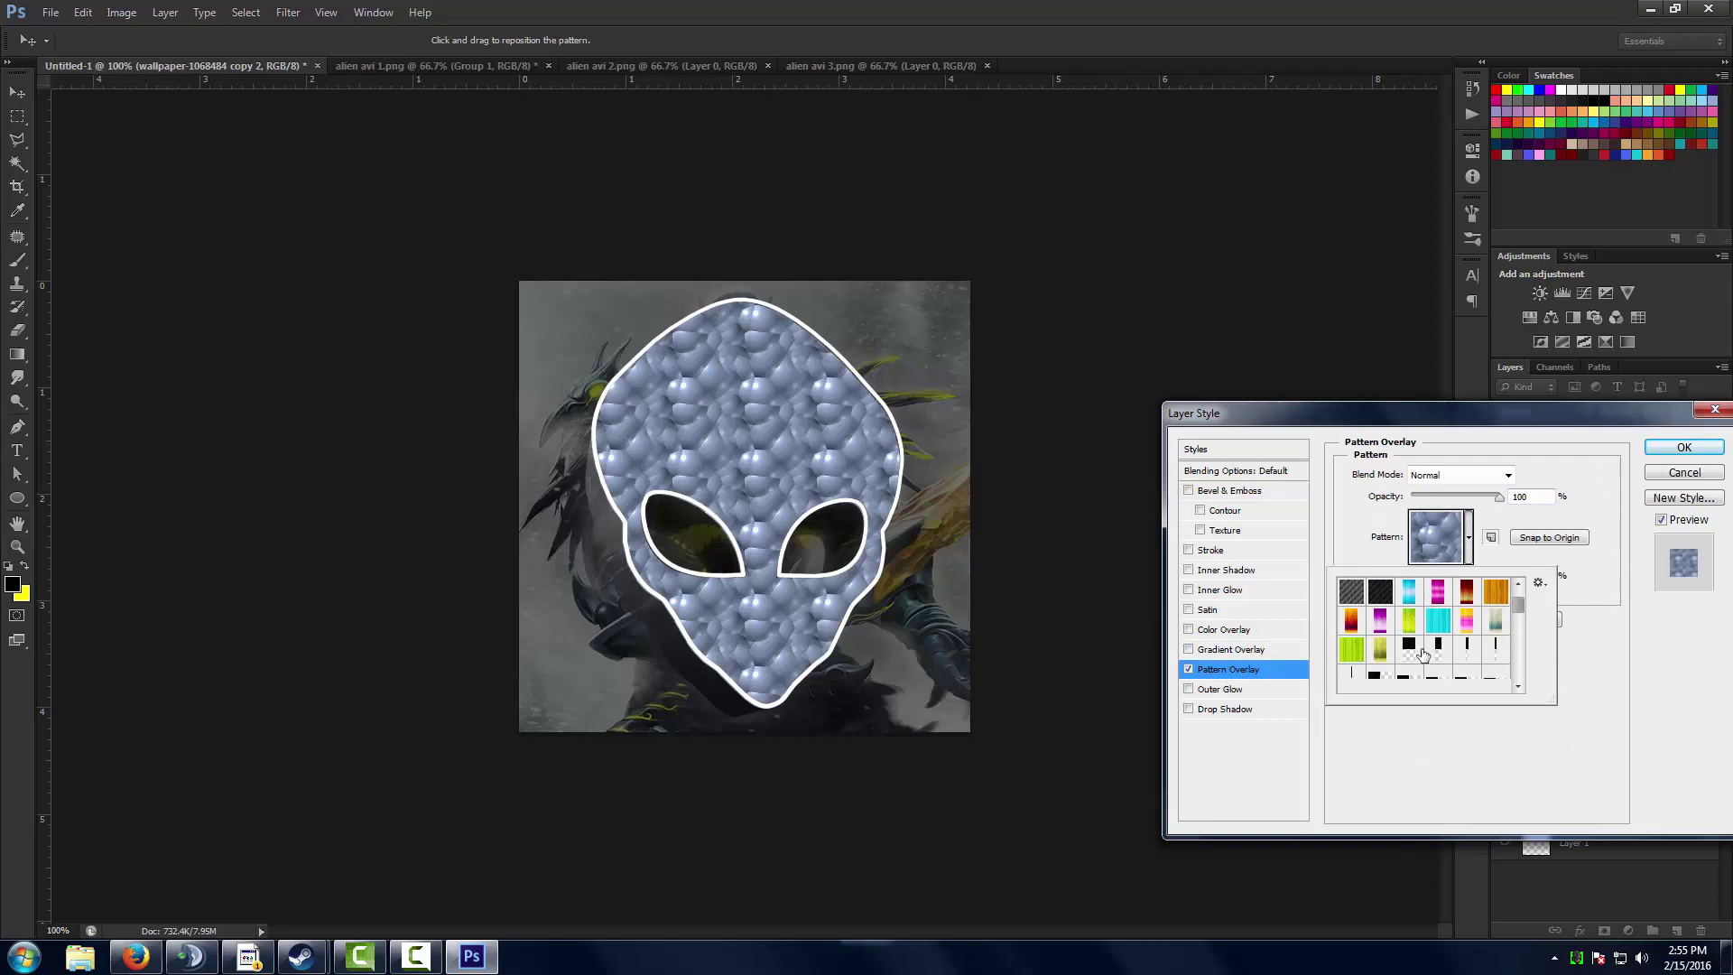
click(1409, 649)
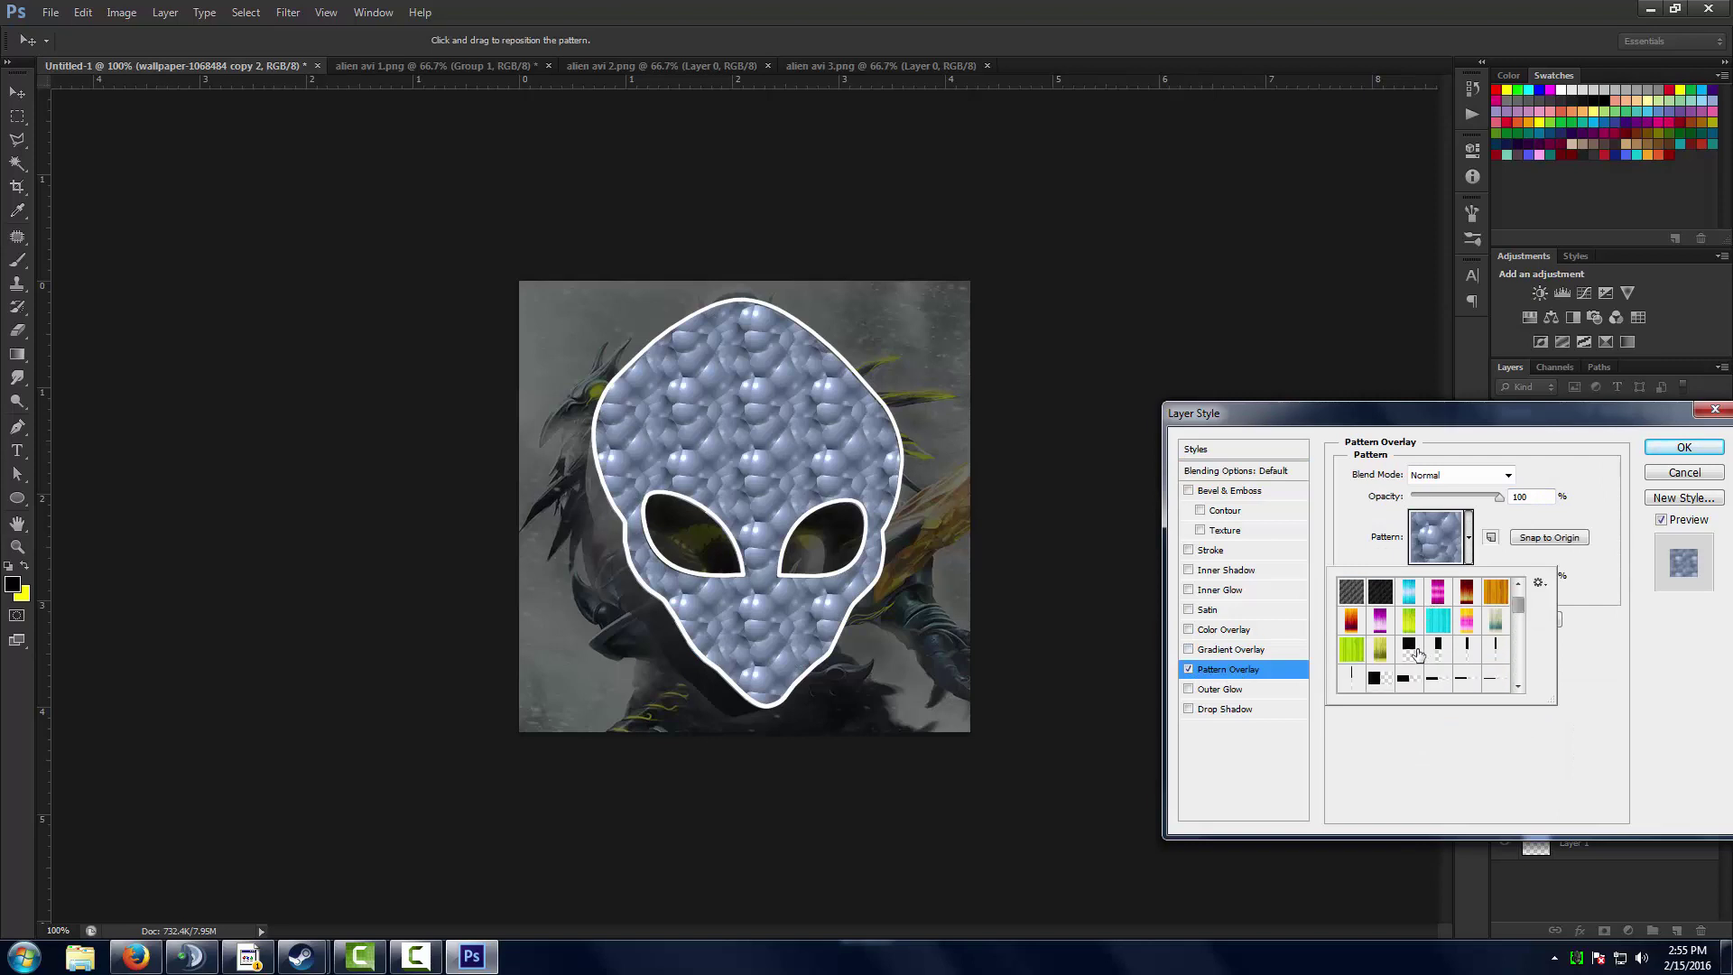
click(1458, 498)
drag(1462, 500, 1475, 500)
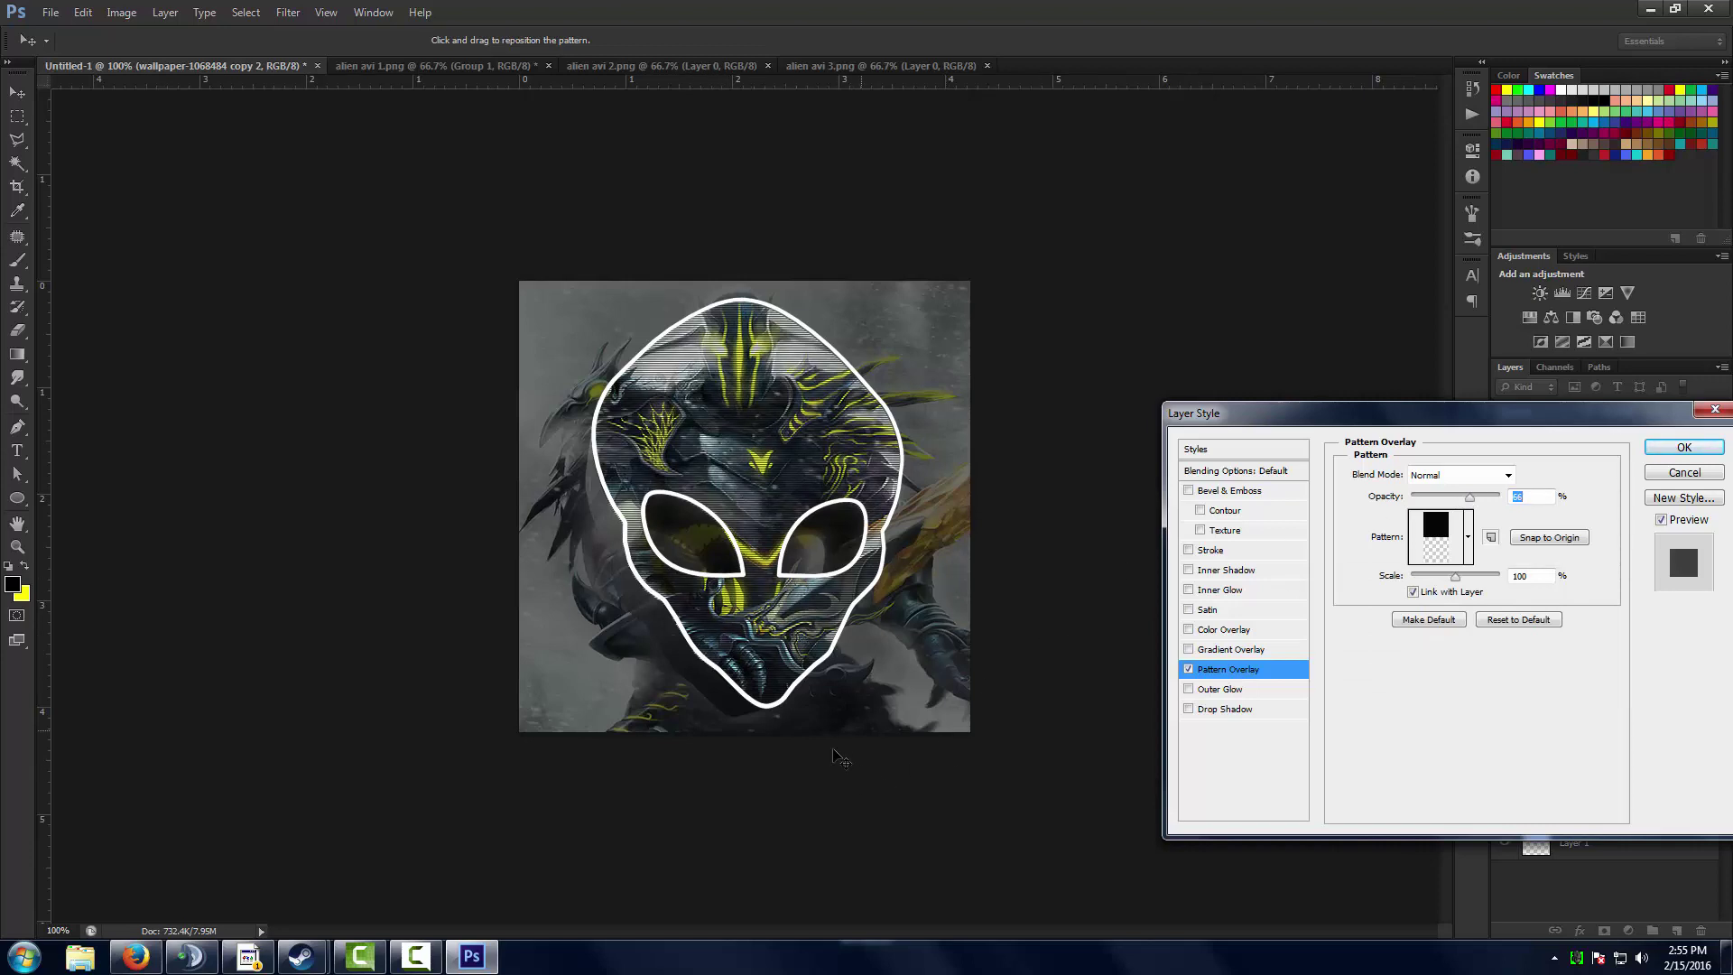
click(1686, 448)
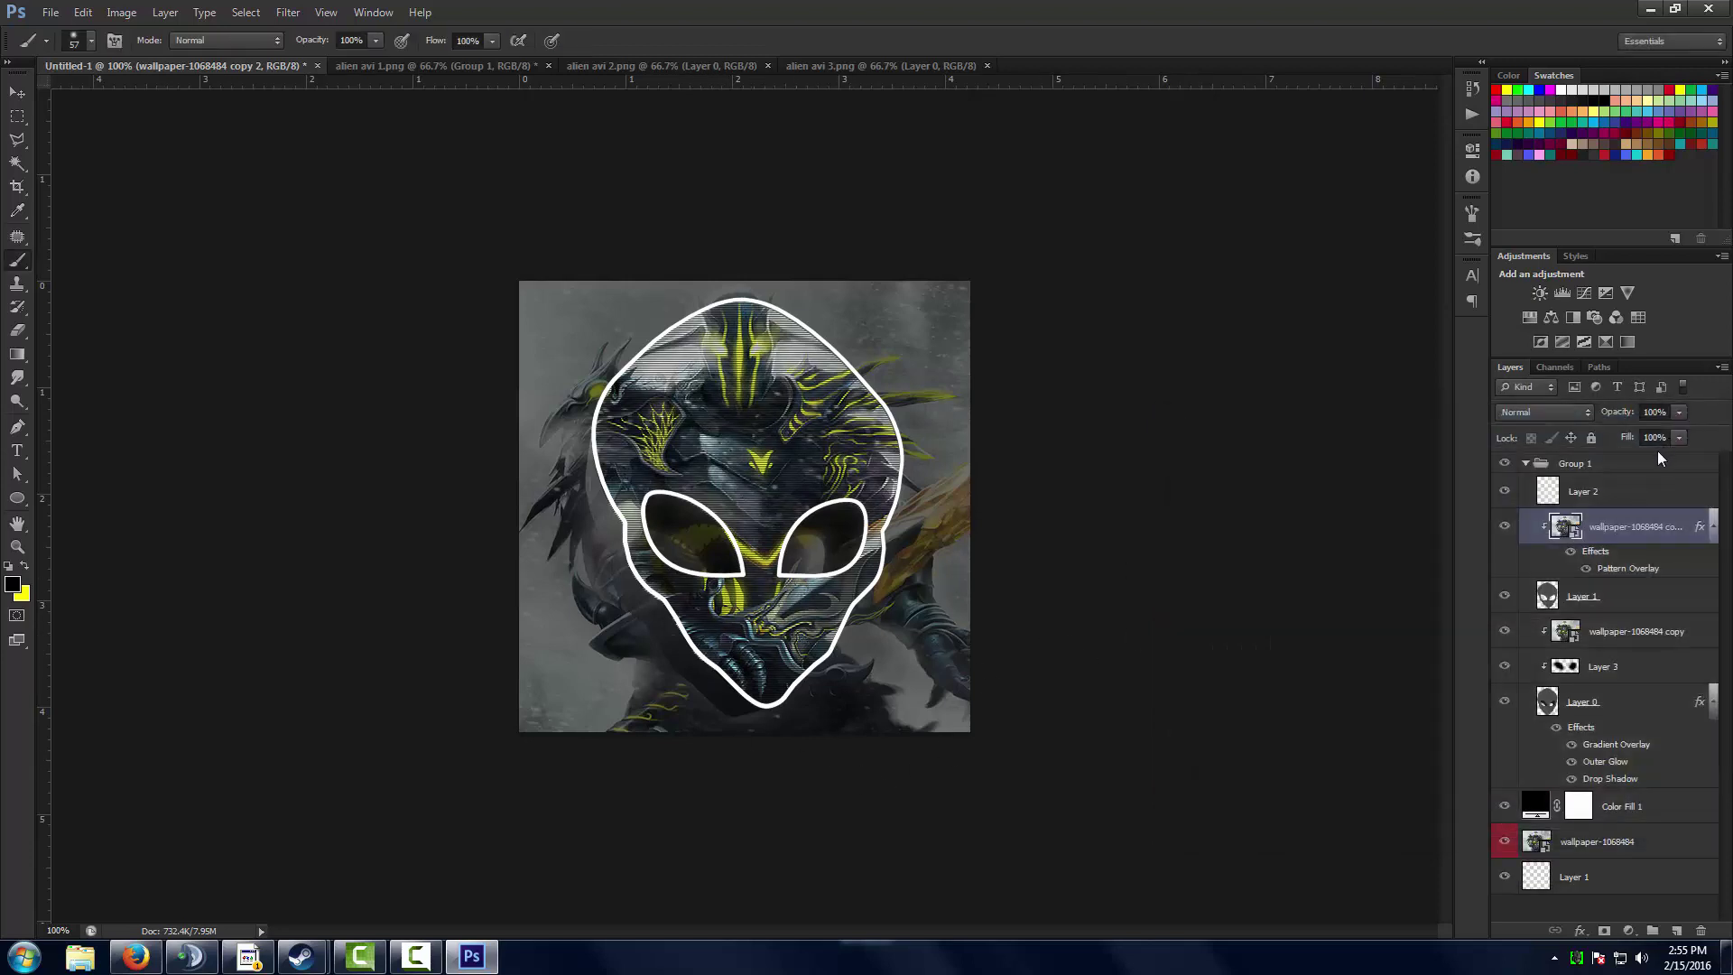
Add a white (ffffff) Satin effect to wallpaper-1068484 copy 2 in Overlay blend mode at about 50% opacity.
double_click(1679, 547)
click(1207, 609)
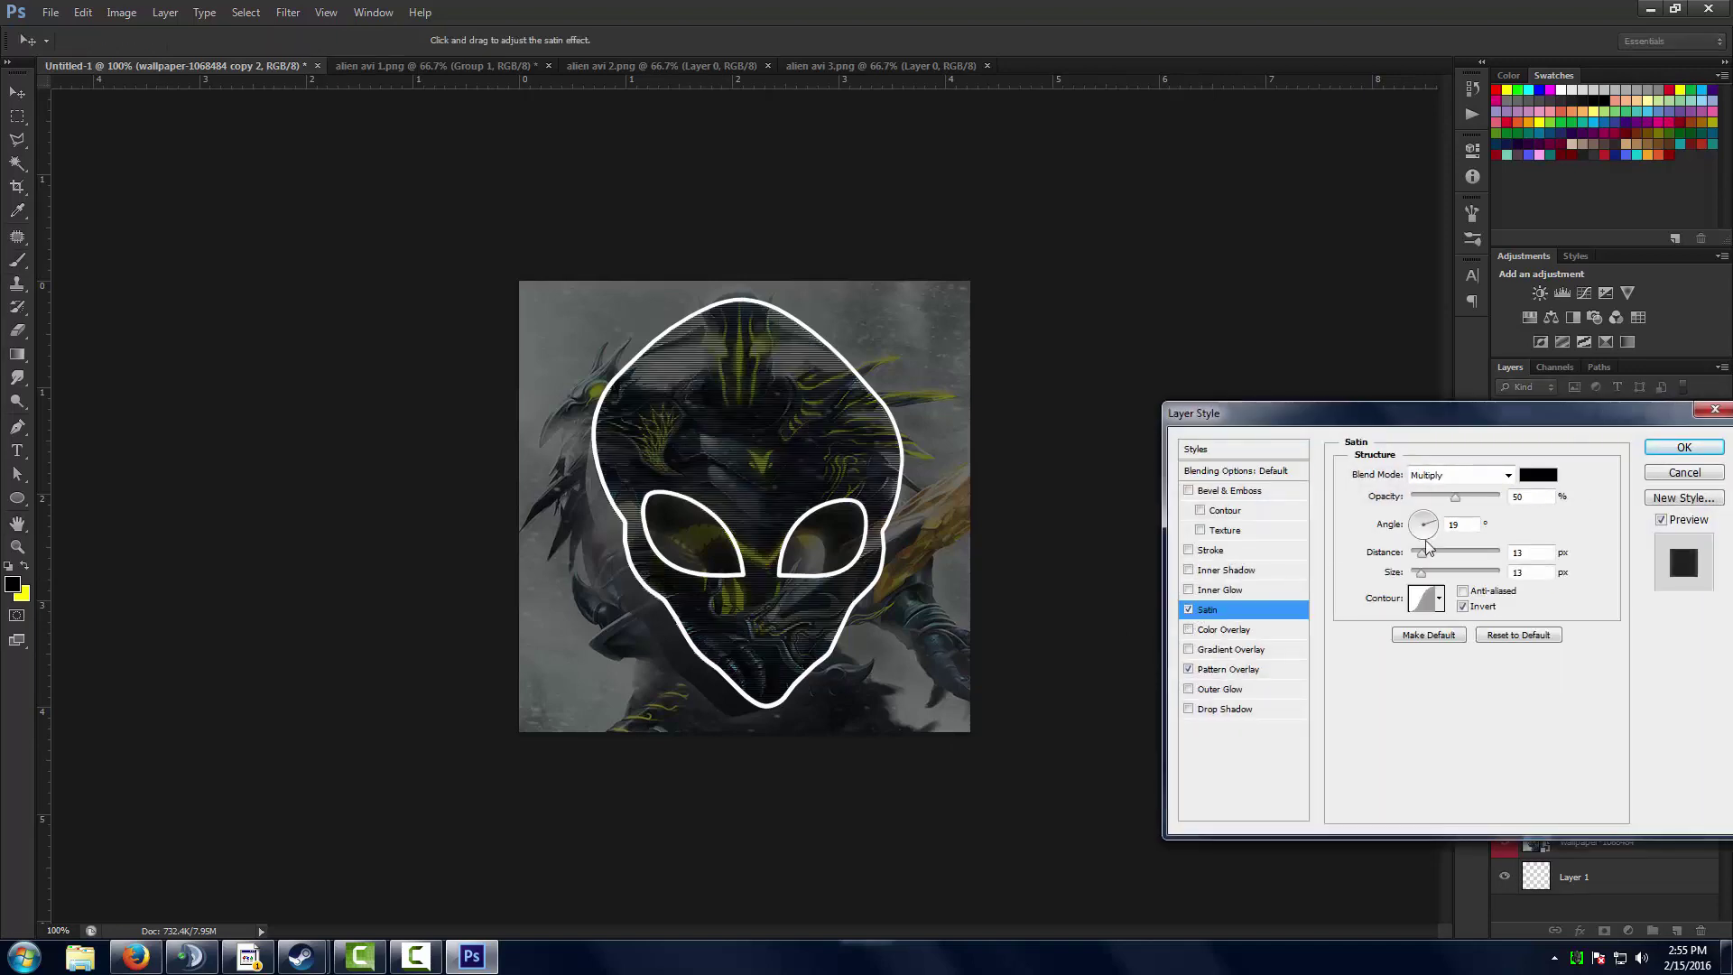
click(1539, 474)
click(1253, 581)
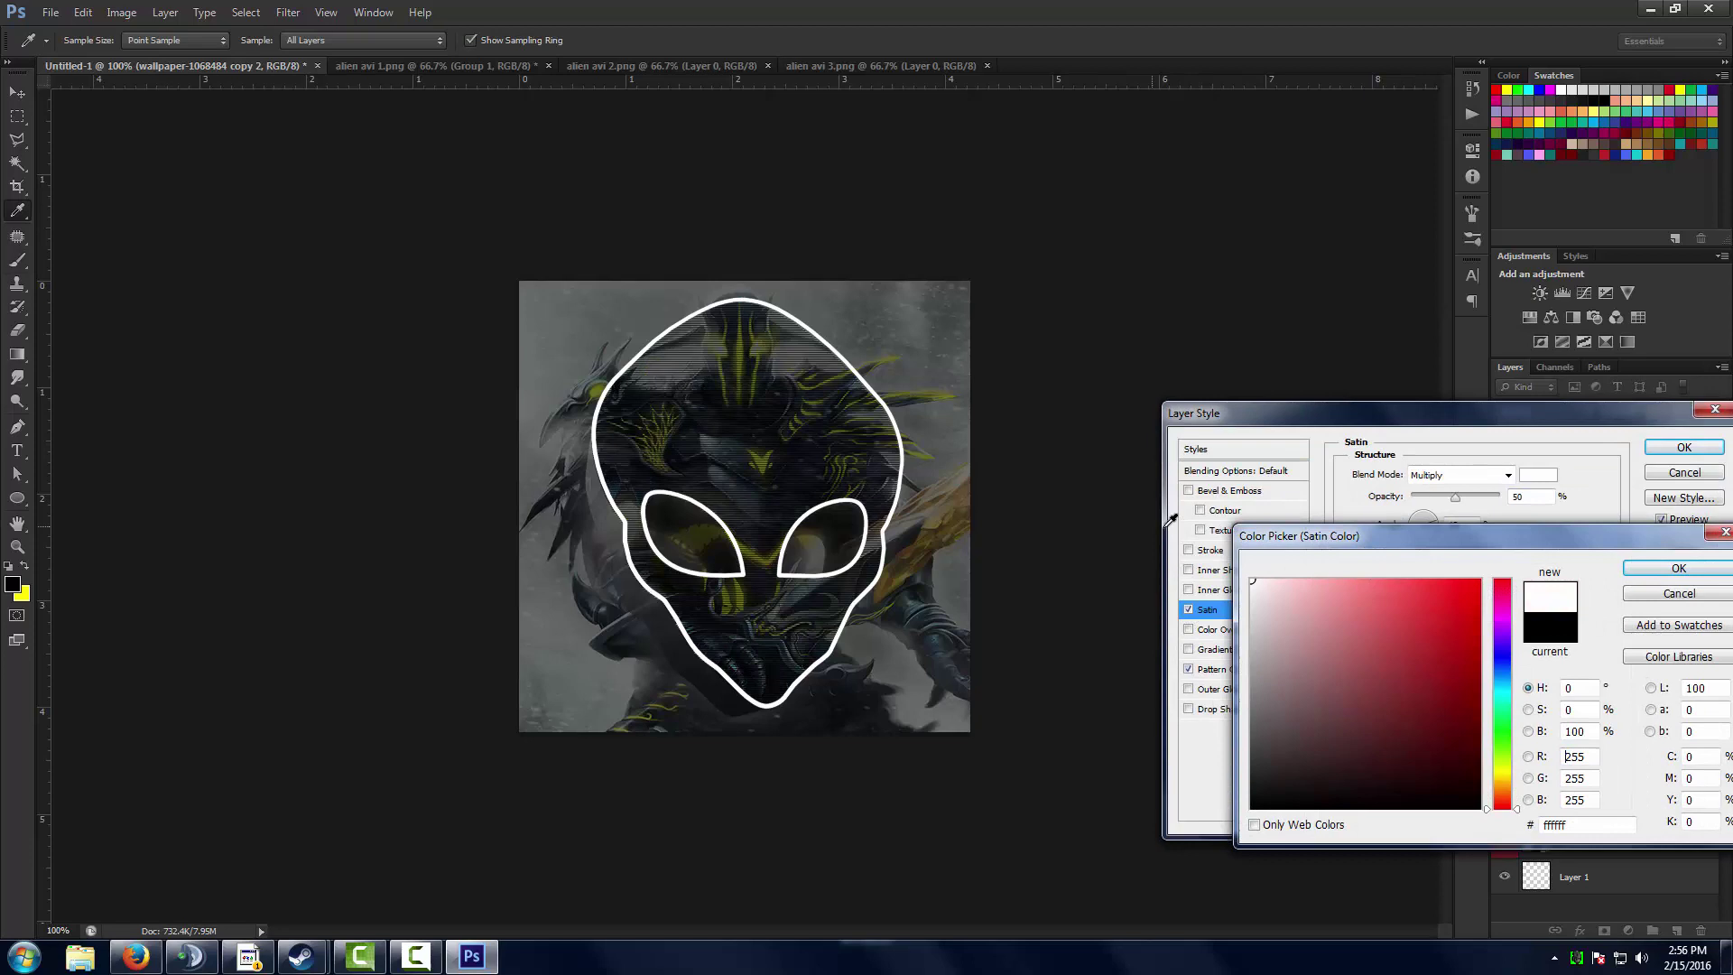
click(1656, 574)
click(1458, 475)
click(1444, 707)
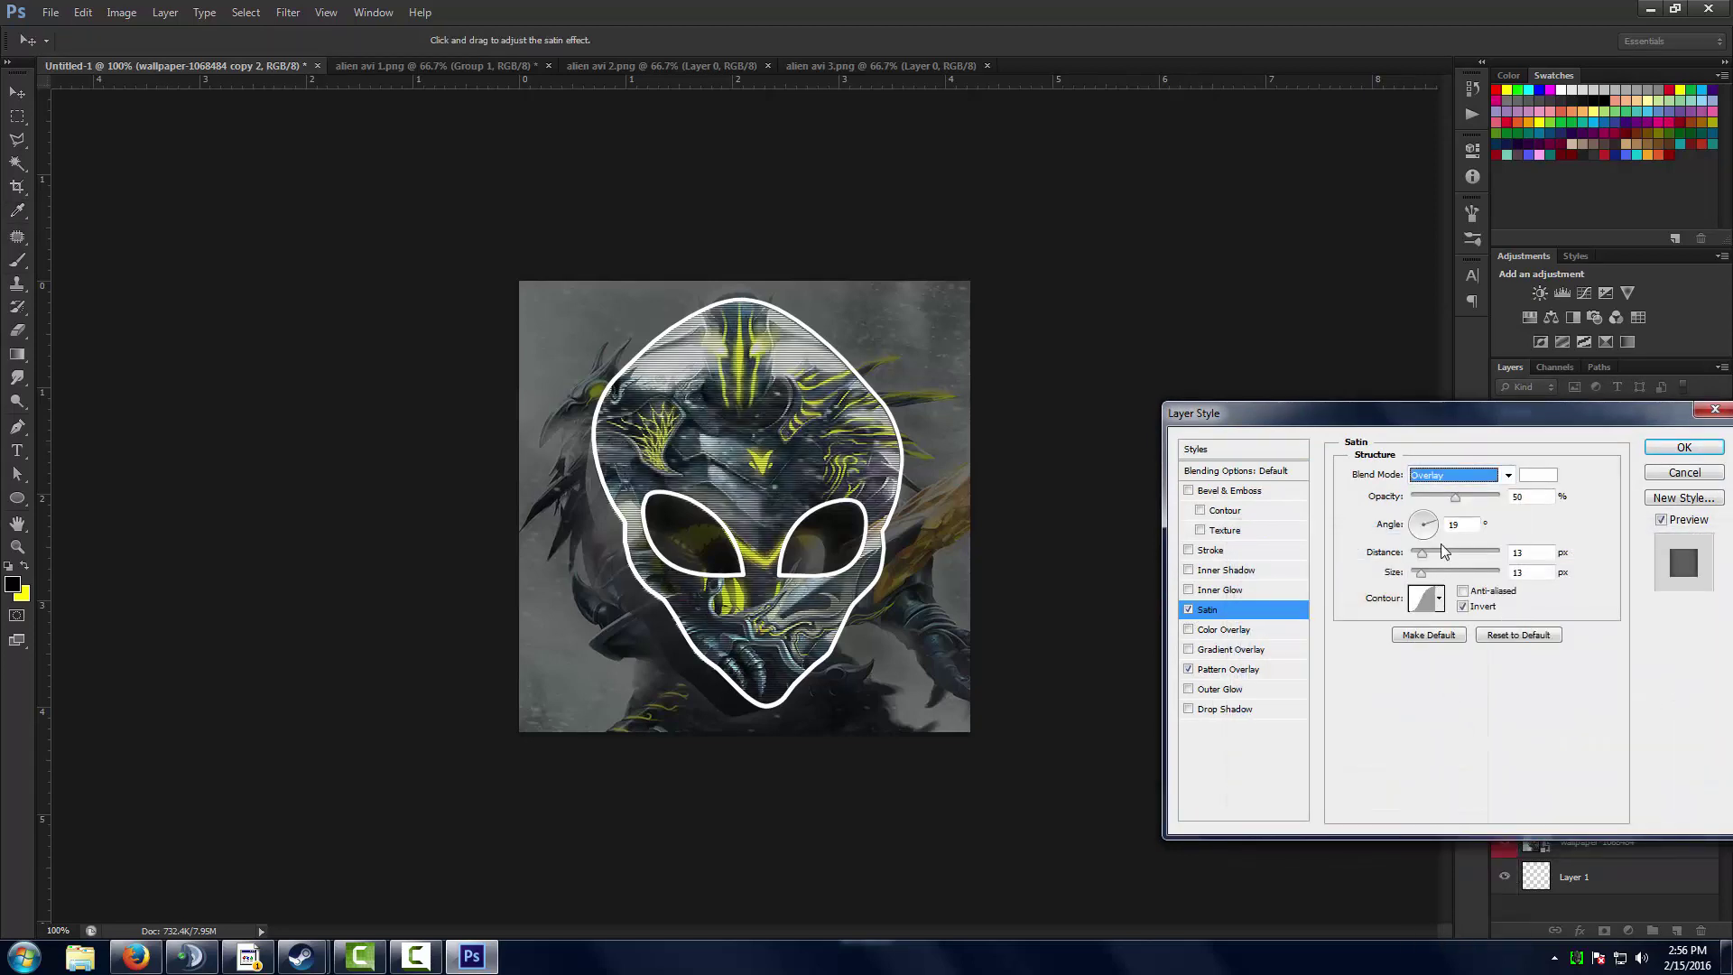
click(1470, 498)
drag(1468, 503, 1452, 499)
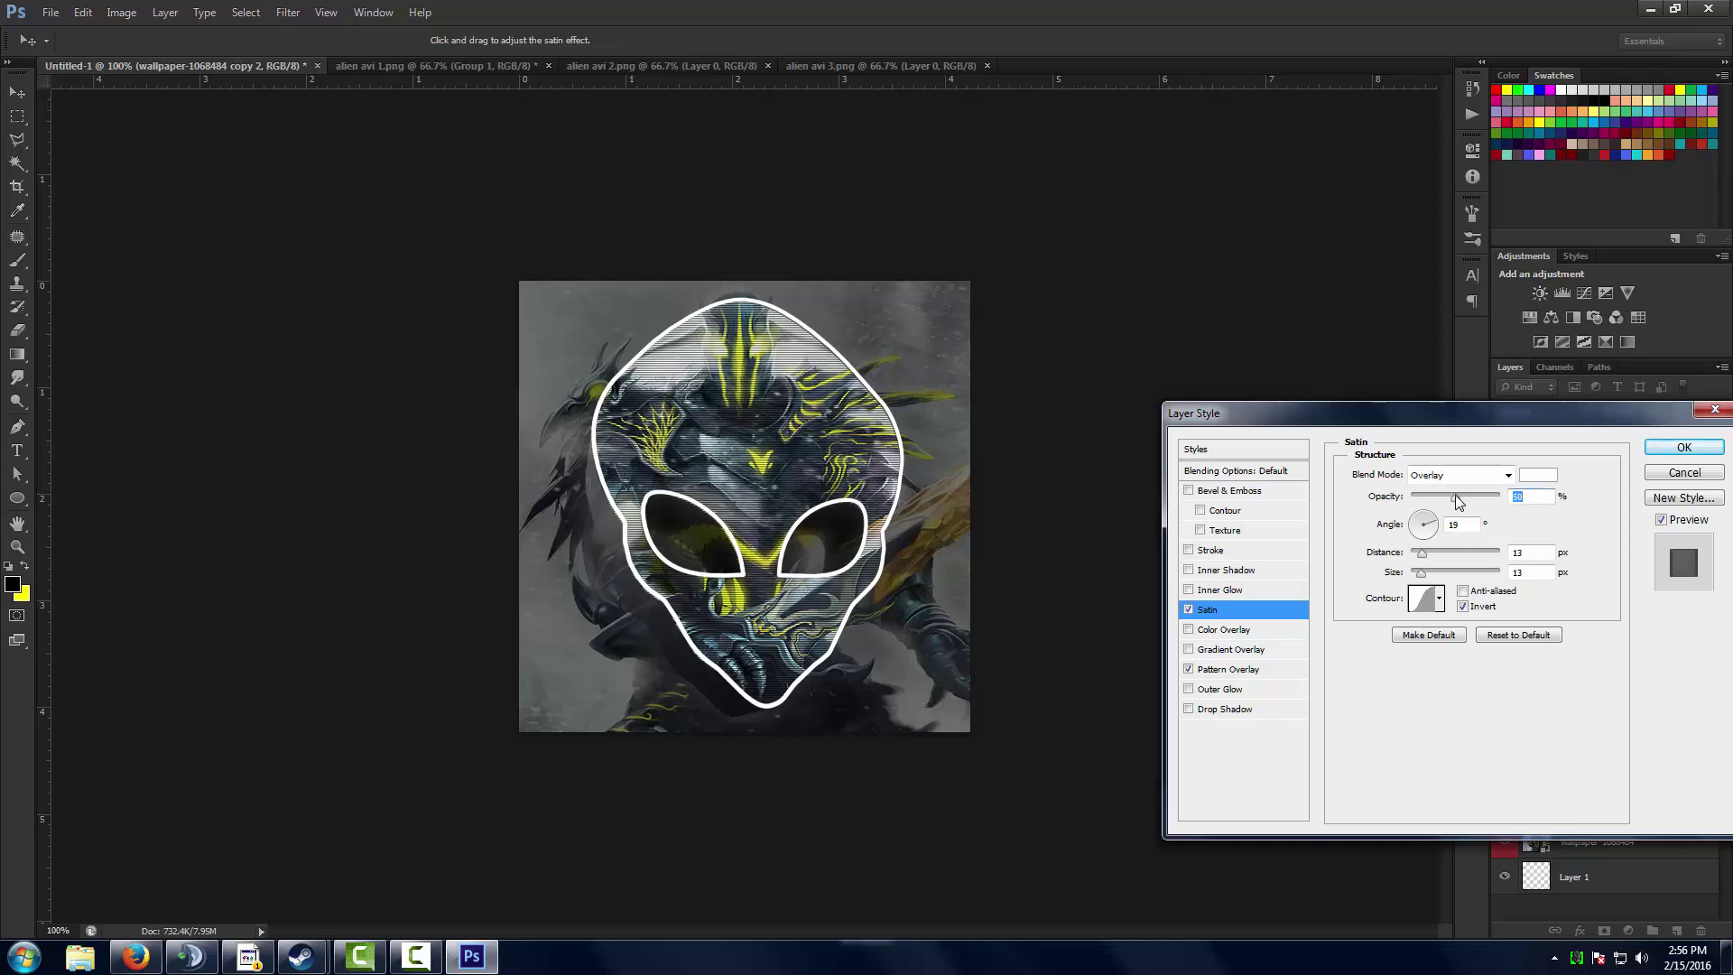
click(1685, 448)
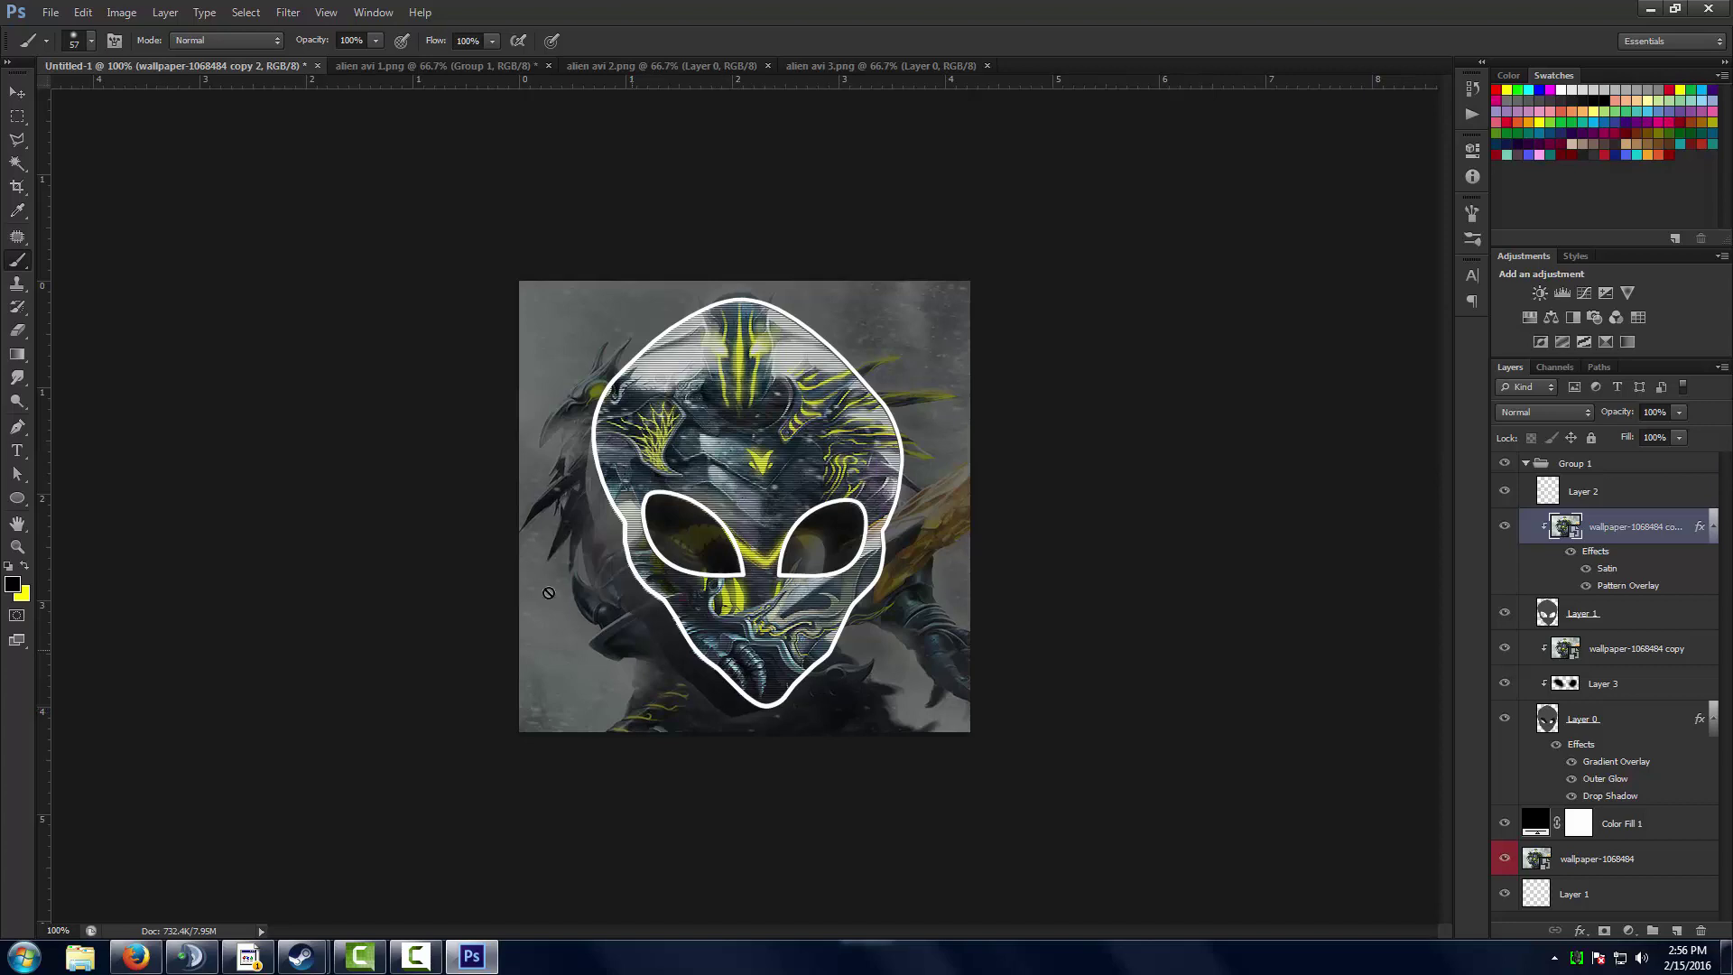
Collapse Group 1 and add a Hue/Saturation adjustment layer above it with the hue set to -45.
click(16, 92)
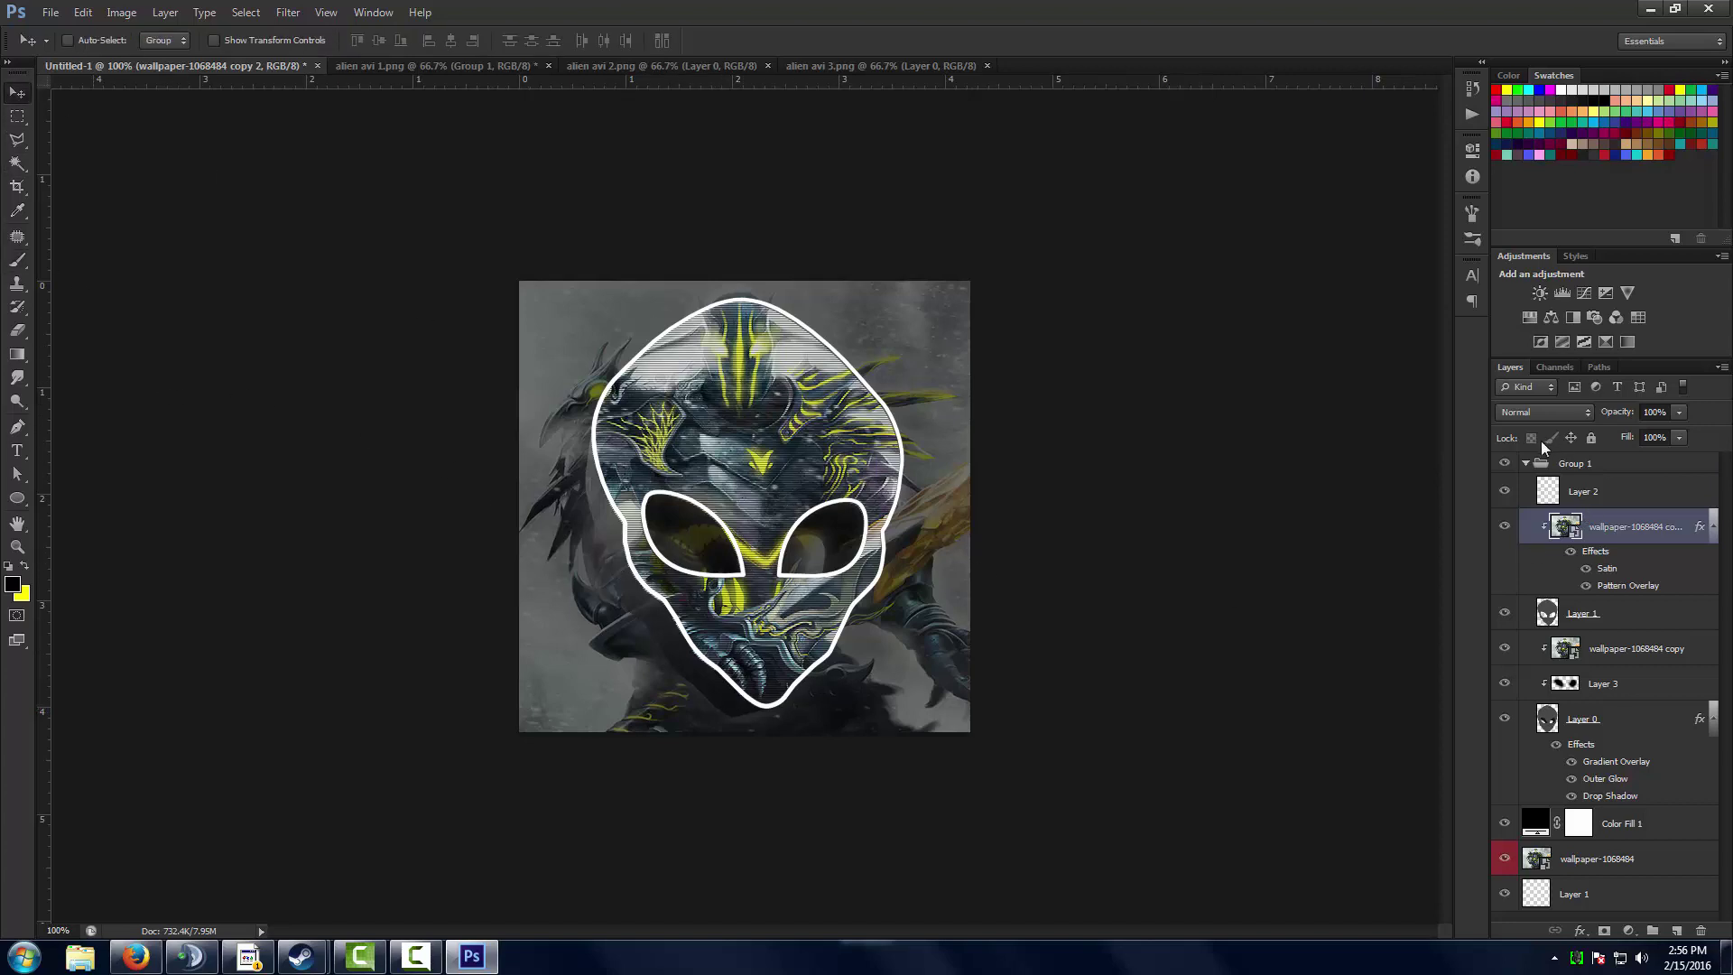
click(1526, 463)
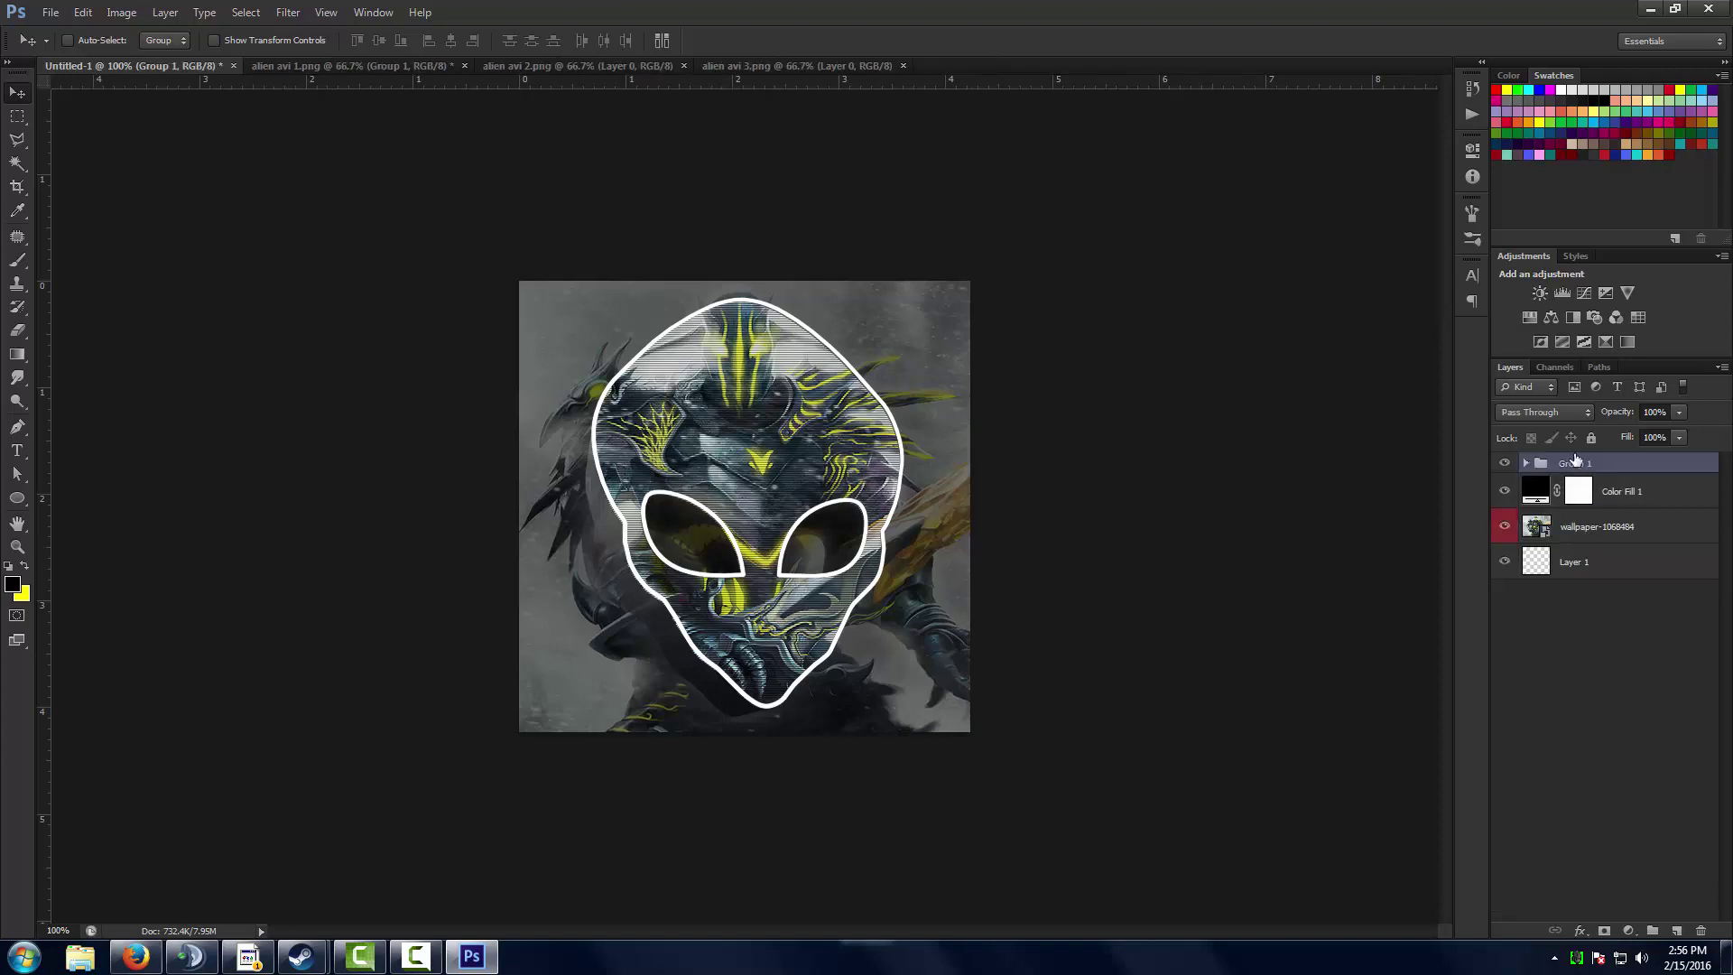
click(1530, 316)
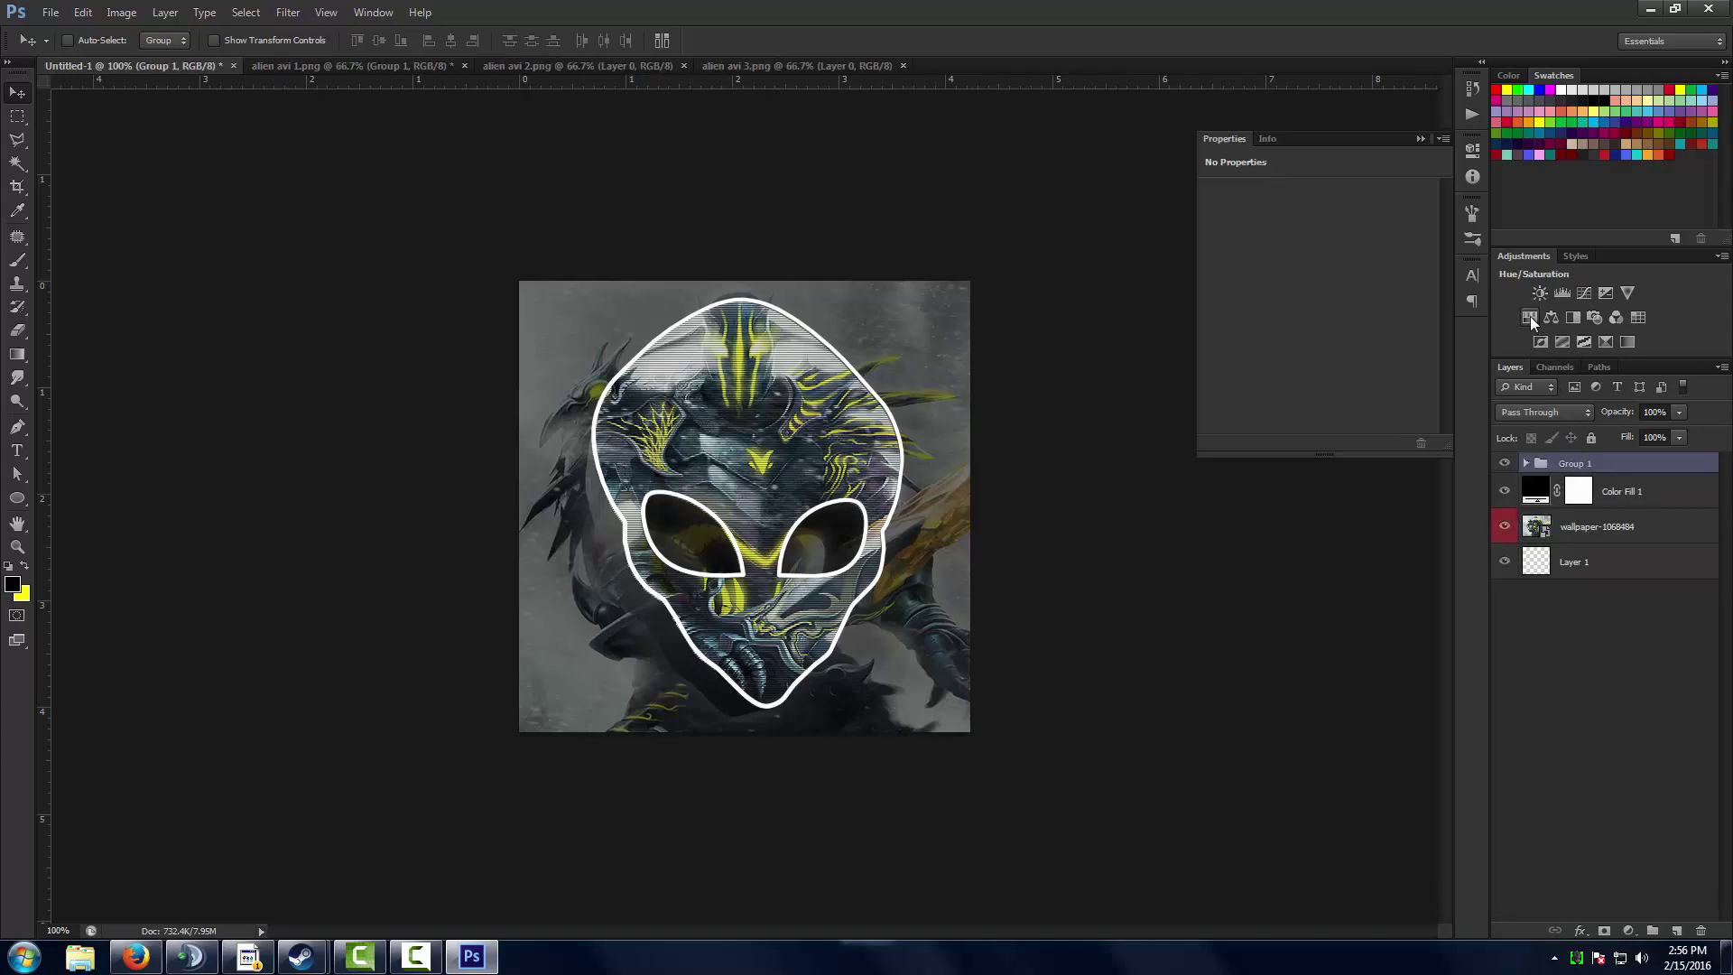
drag(1318, 261, 1269, 276)
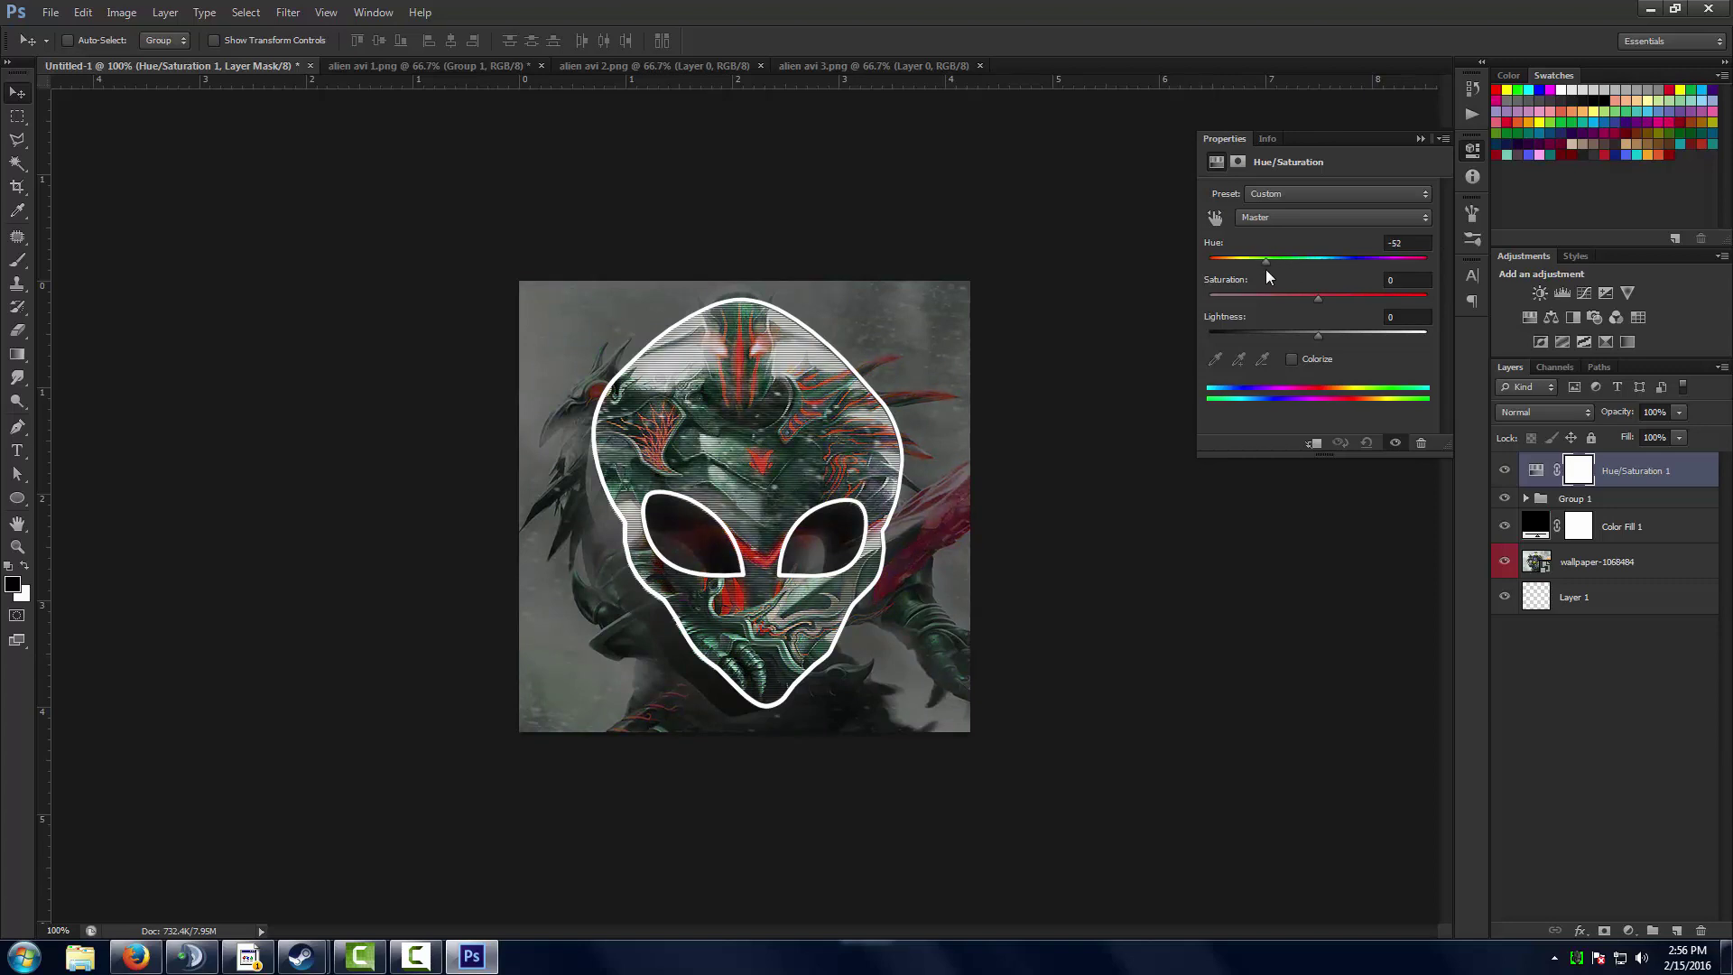
drag(1266, 269, 1275, 267)
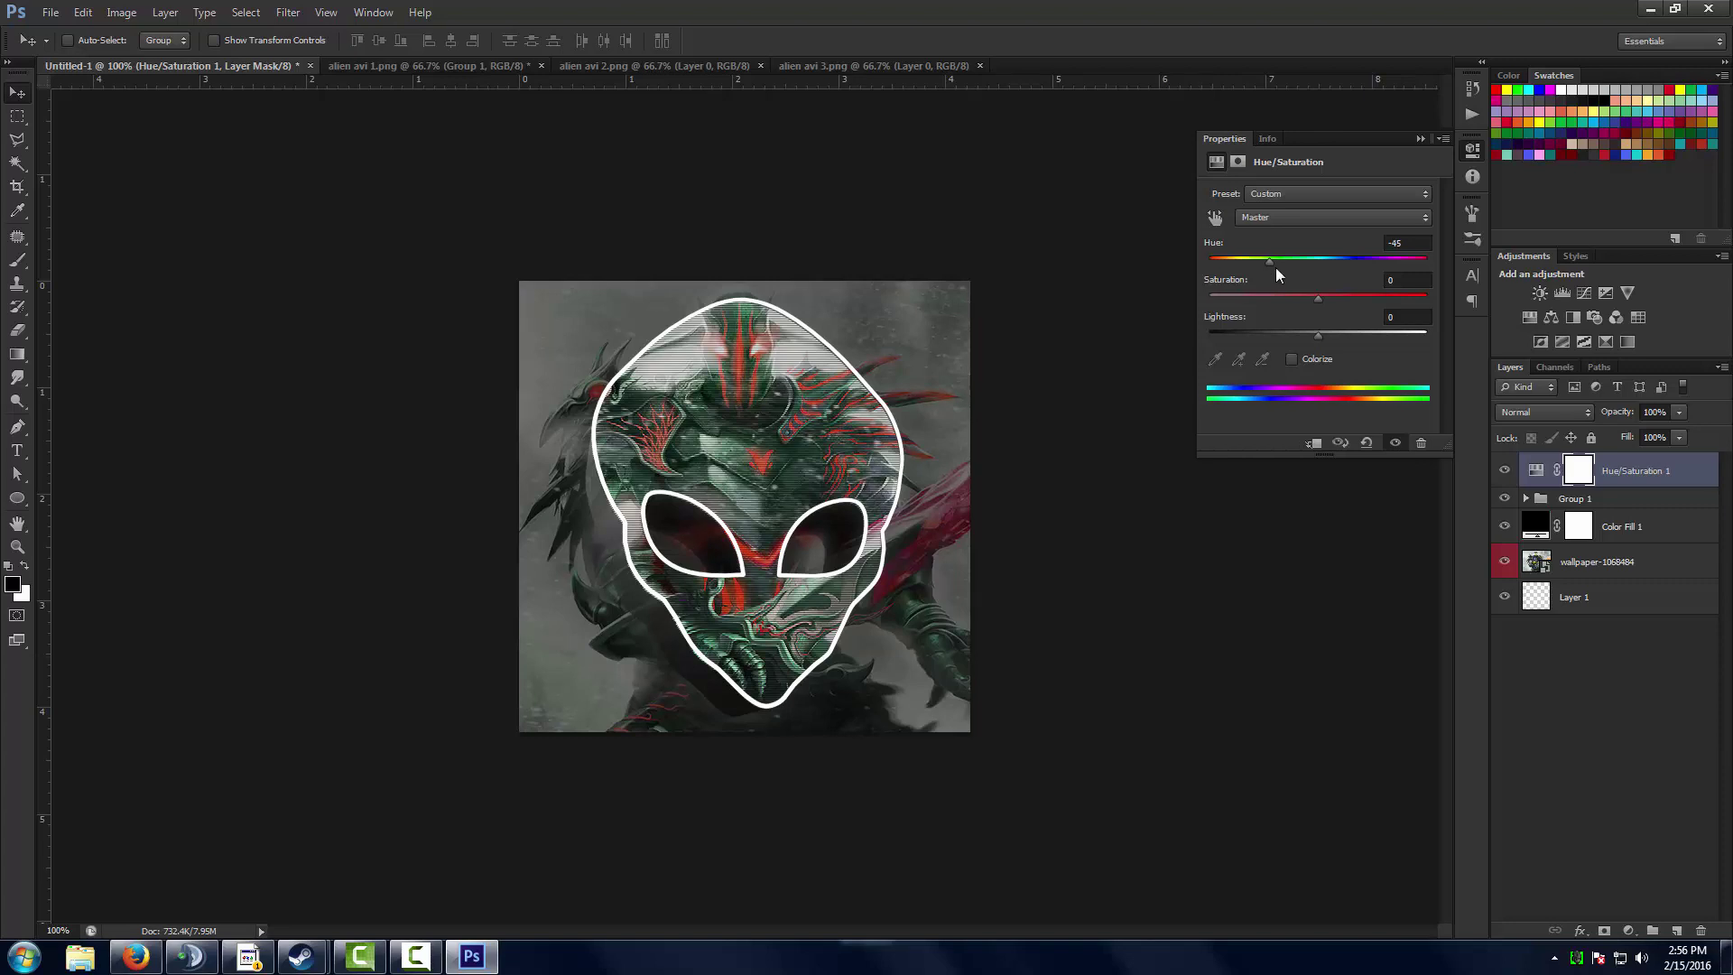
Hide Hue/Saturation 1 and add a dark red (530808) Solid Color fill layer above it in Hue blend mode.
click(1419, 139)
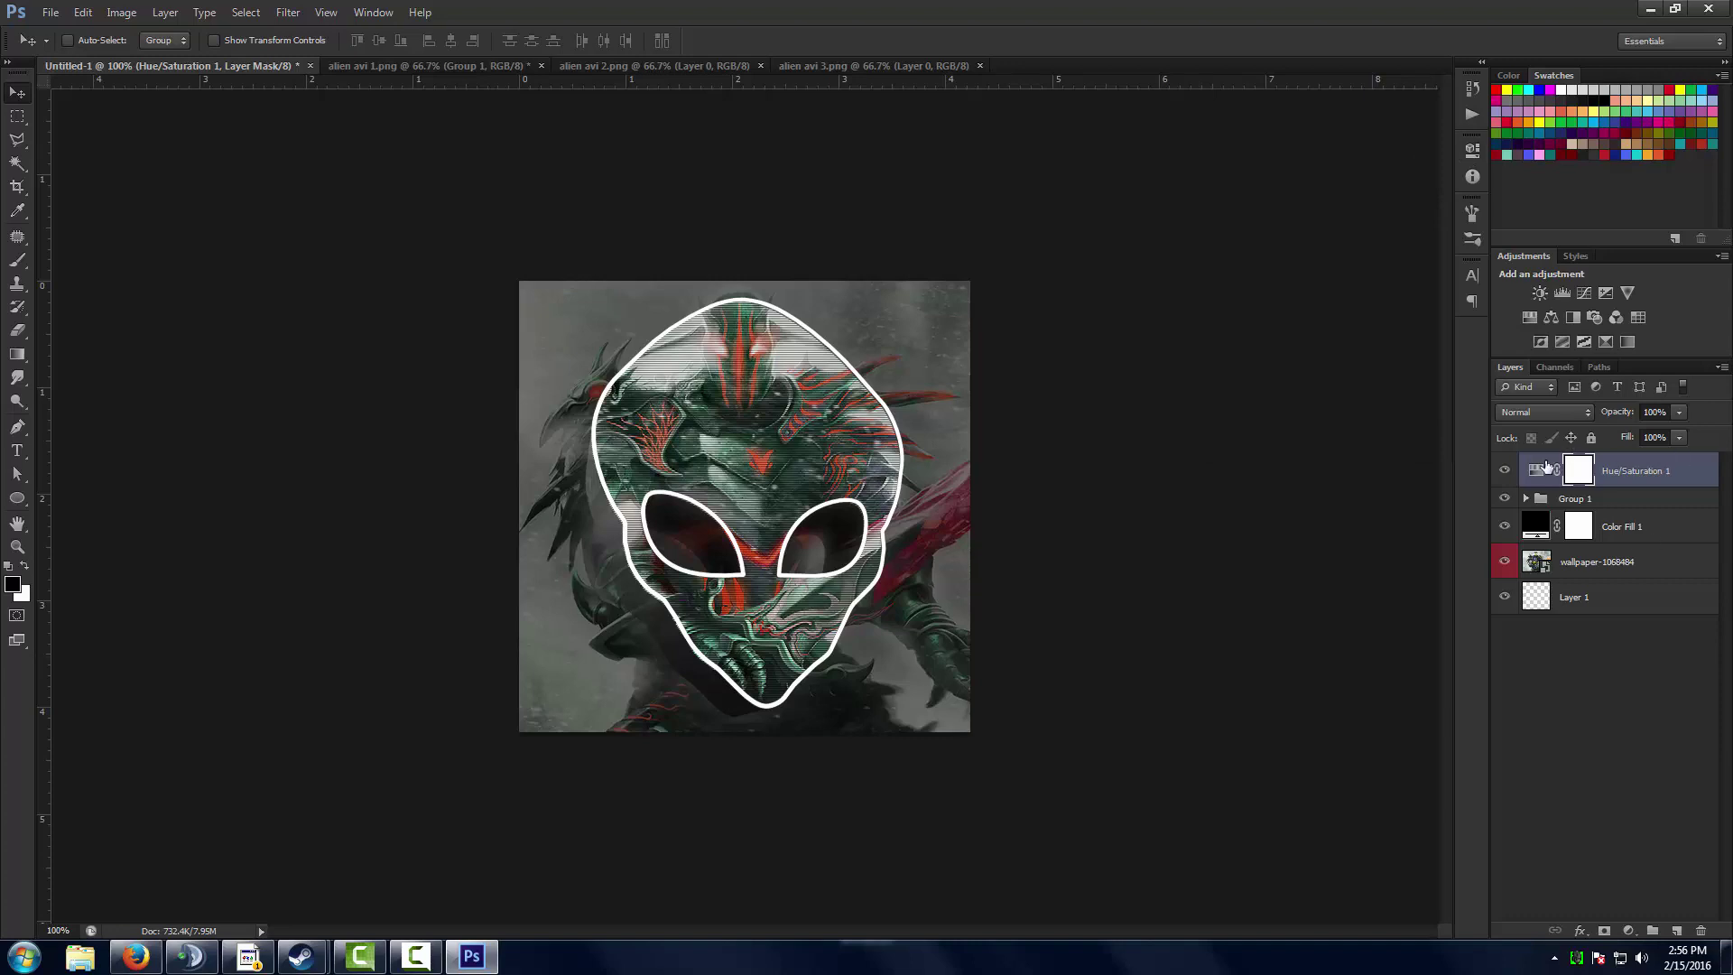
click(1504, 469)
click(1629, 931)
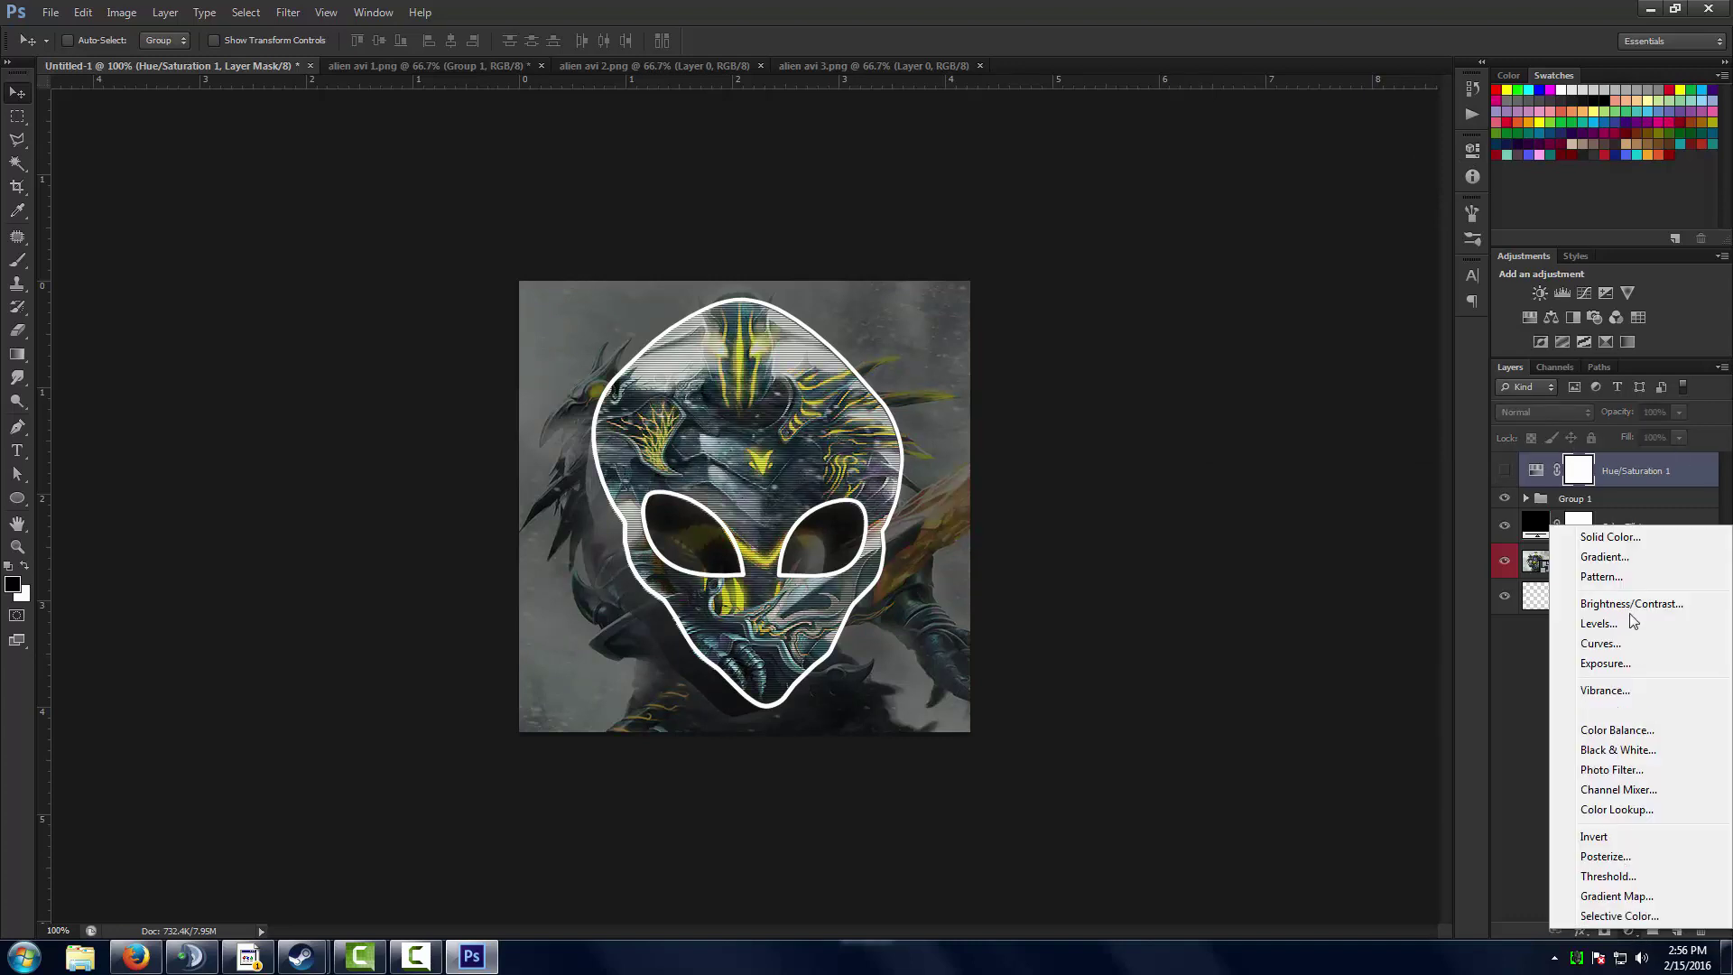
click(1609, 538)
click(1459, 734)
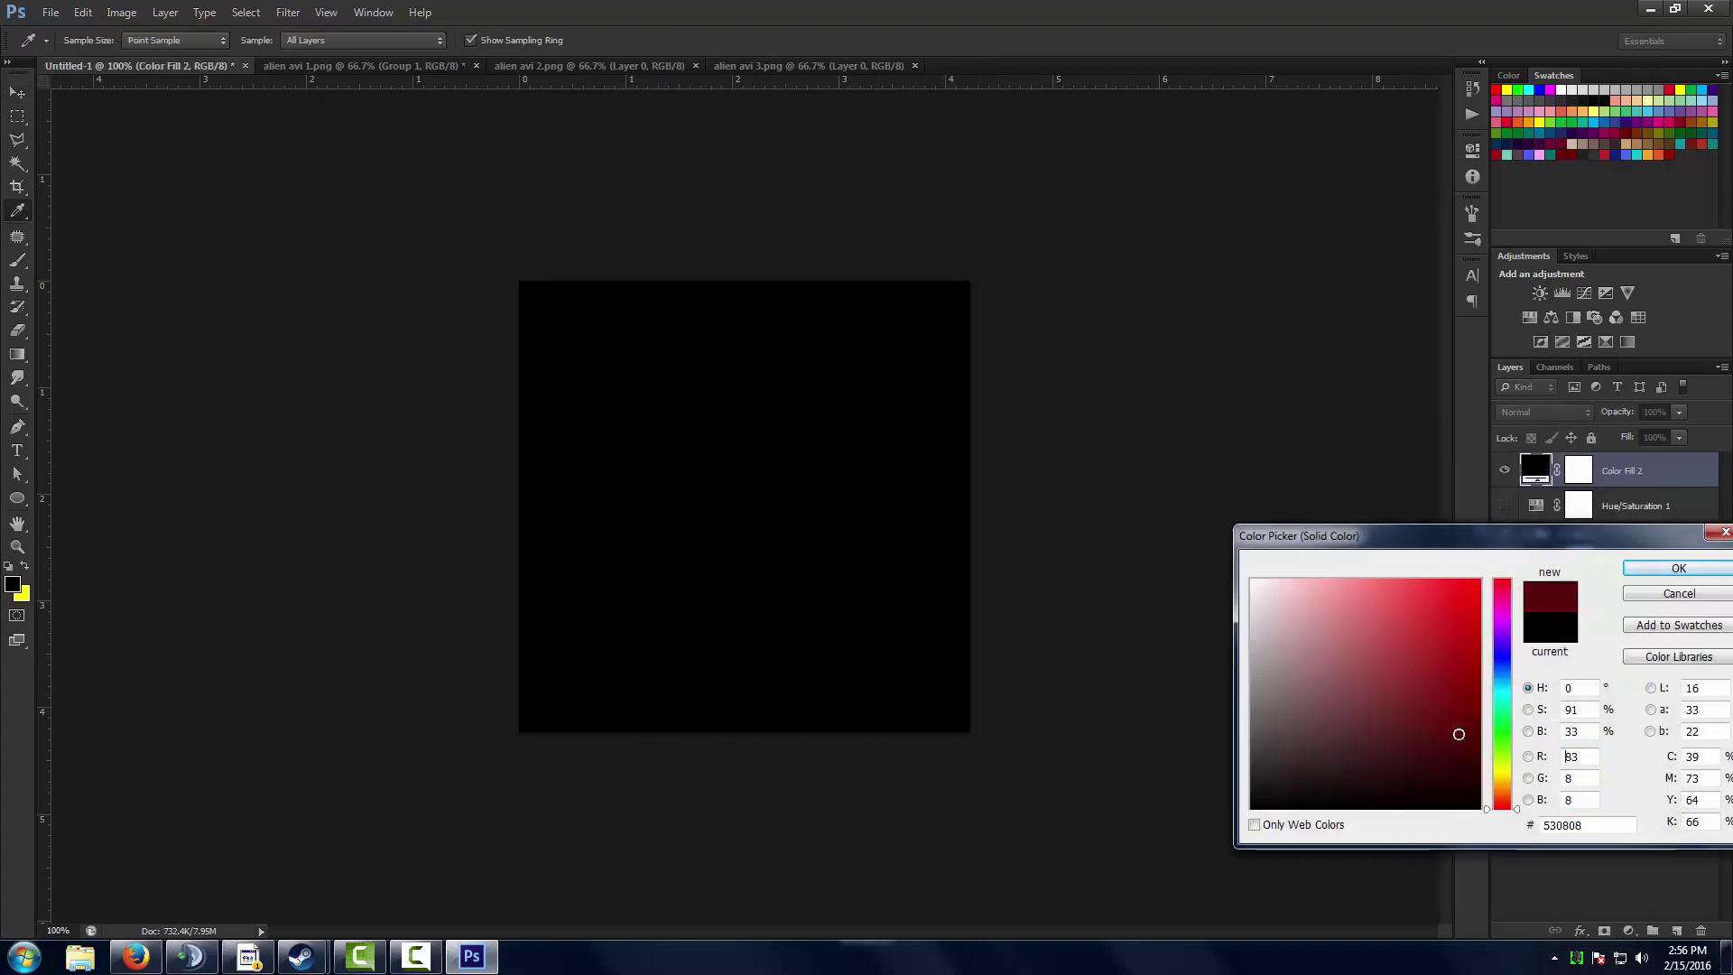
click(1680, 567)
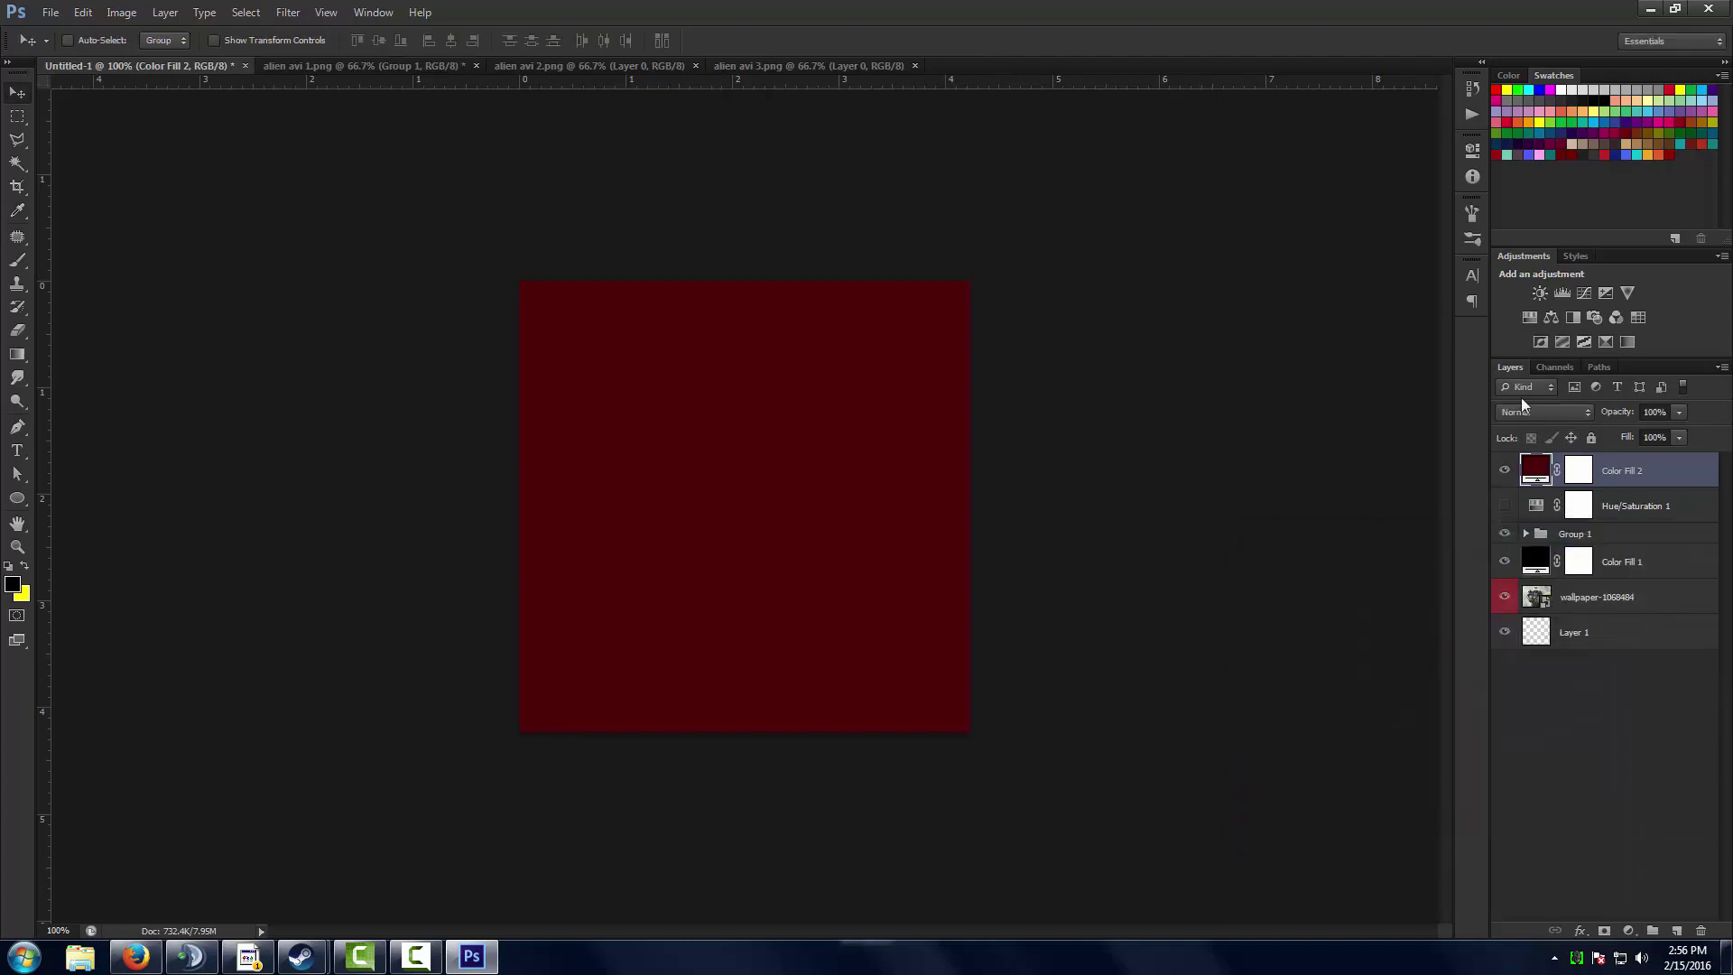
click(1522, 409)
click(1519, 834)
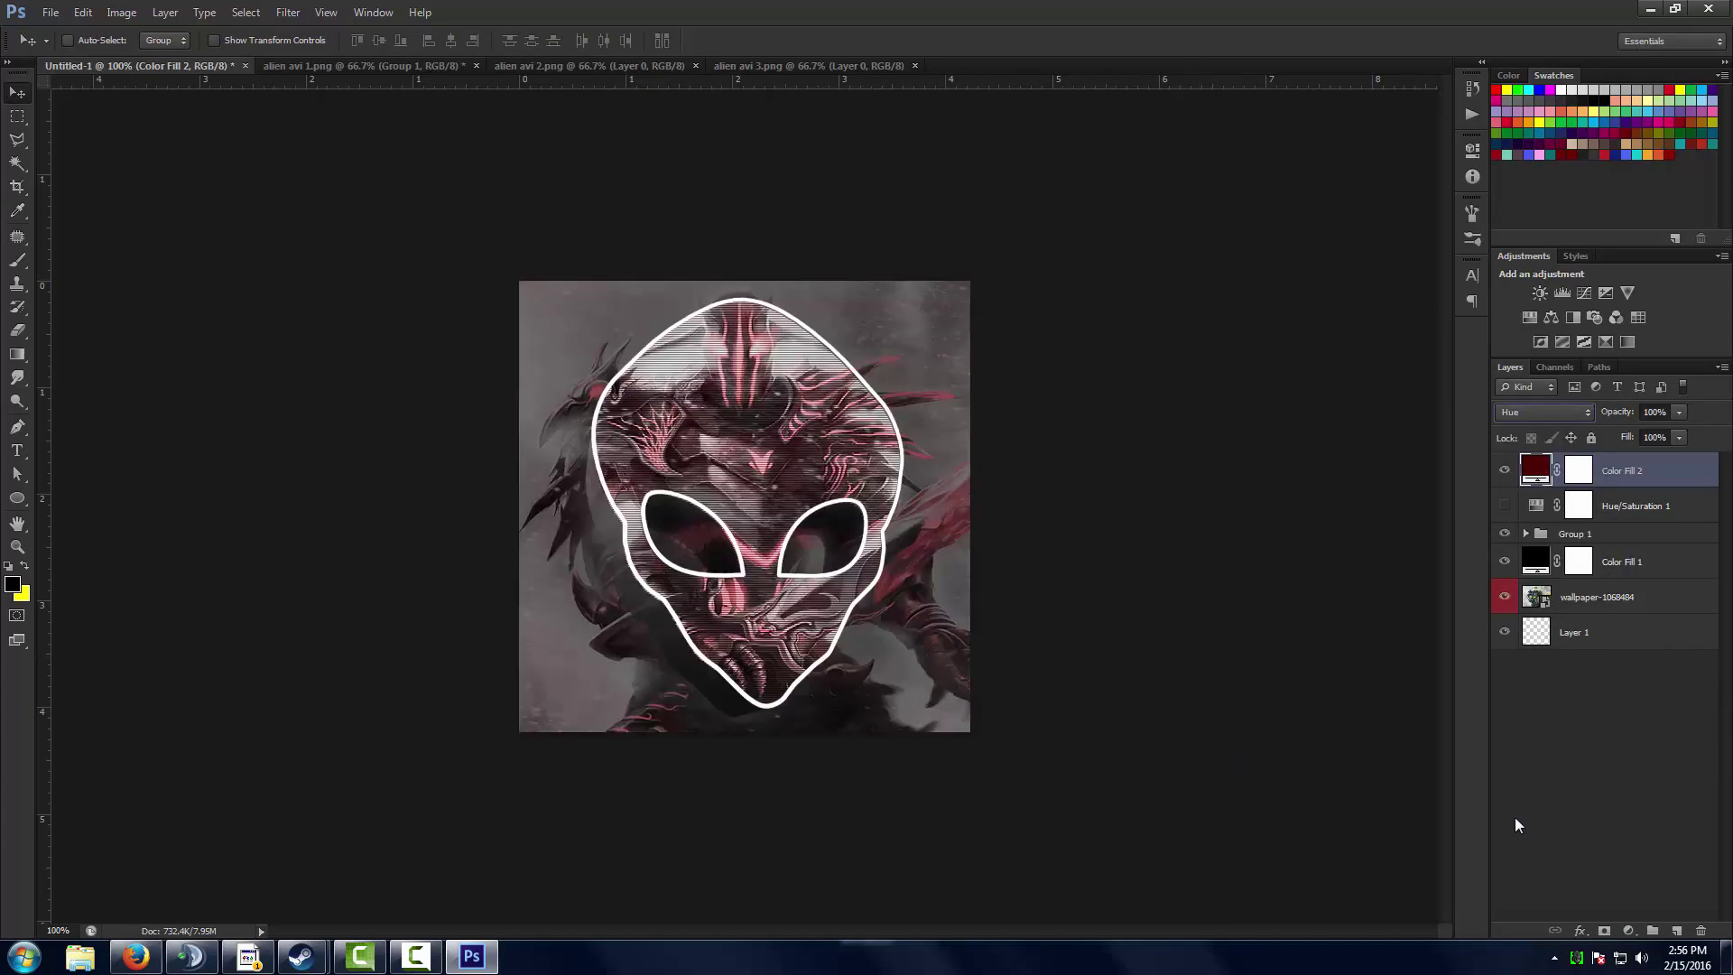
Change the color of the Color Fill 2 layer to a brighter red (af0202).
double_click(1535, 468)
mouse_move(1427, 671)
mouse_down()
mouse_move(1463, 664)
mouse_move(1476, 616)
mouse_move(1466, 683)
mouse_move(1477, 652)
mouse_up()
click(1650, 573)
Set the color of the Color Fill 2 layer to a very dark red (2d0404).
double_click(1538, 470)
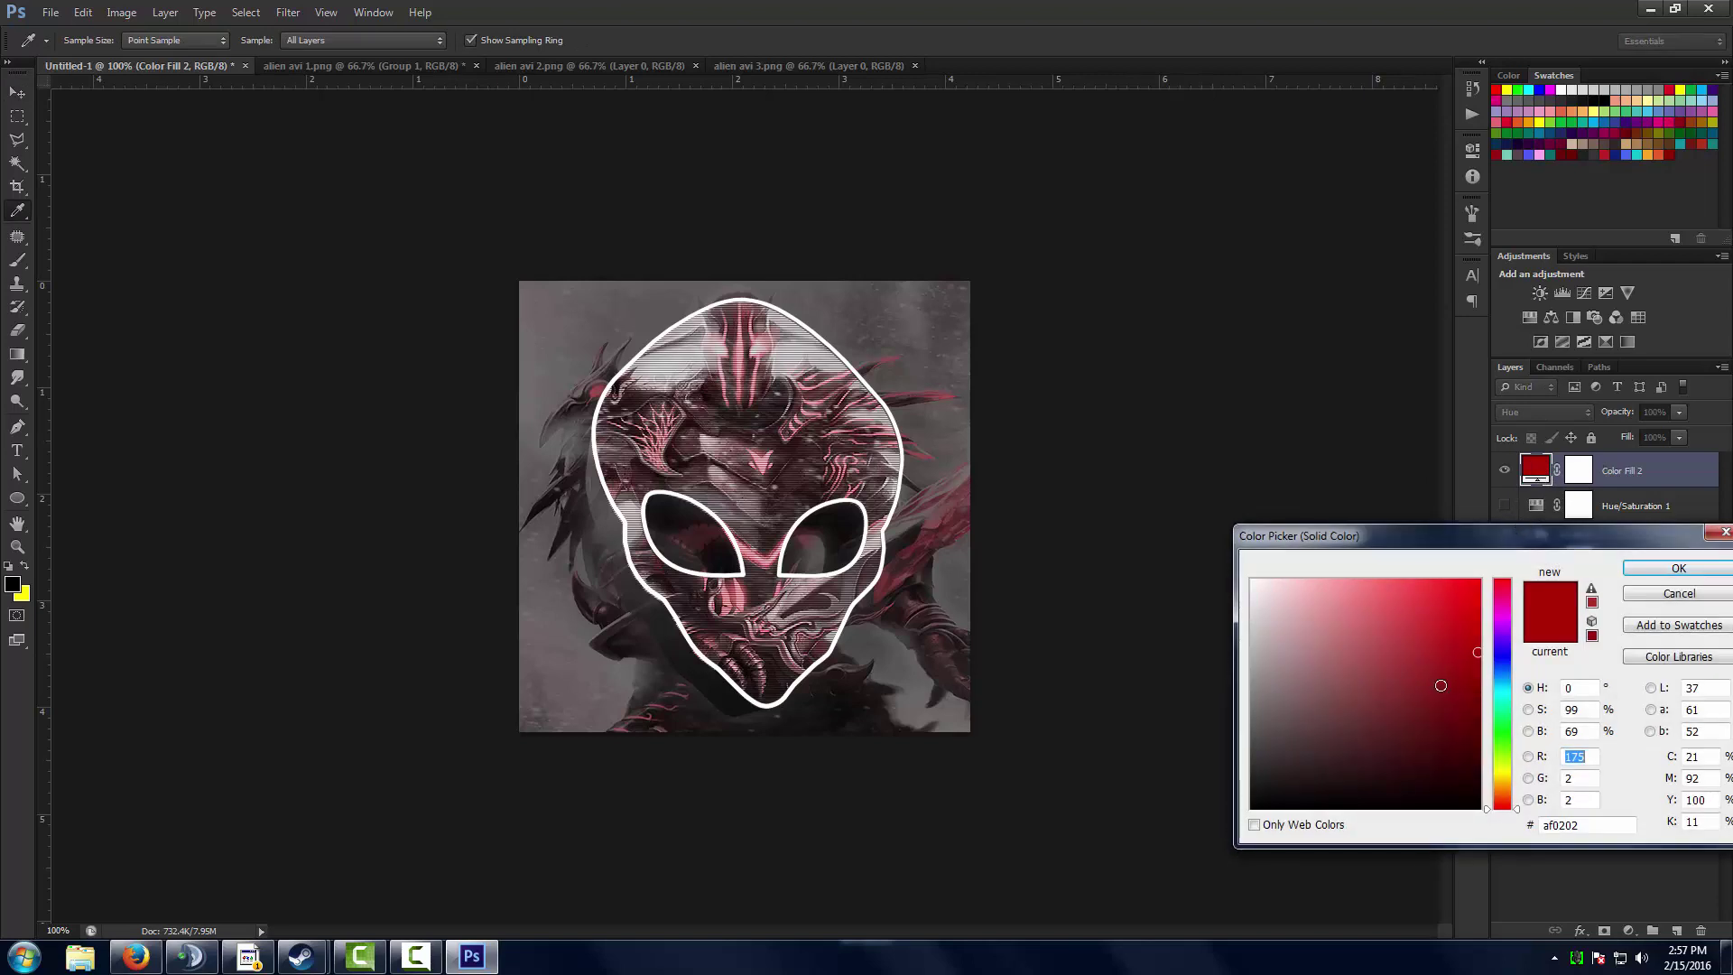
click(1461, 727)
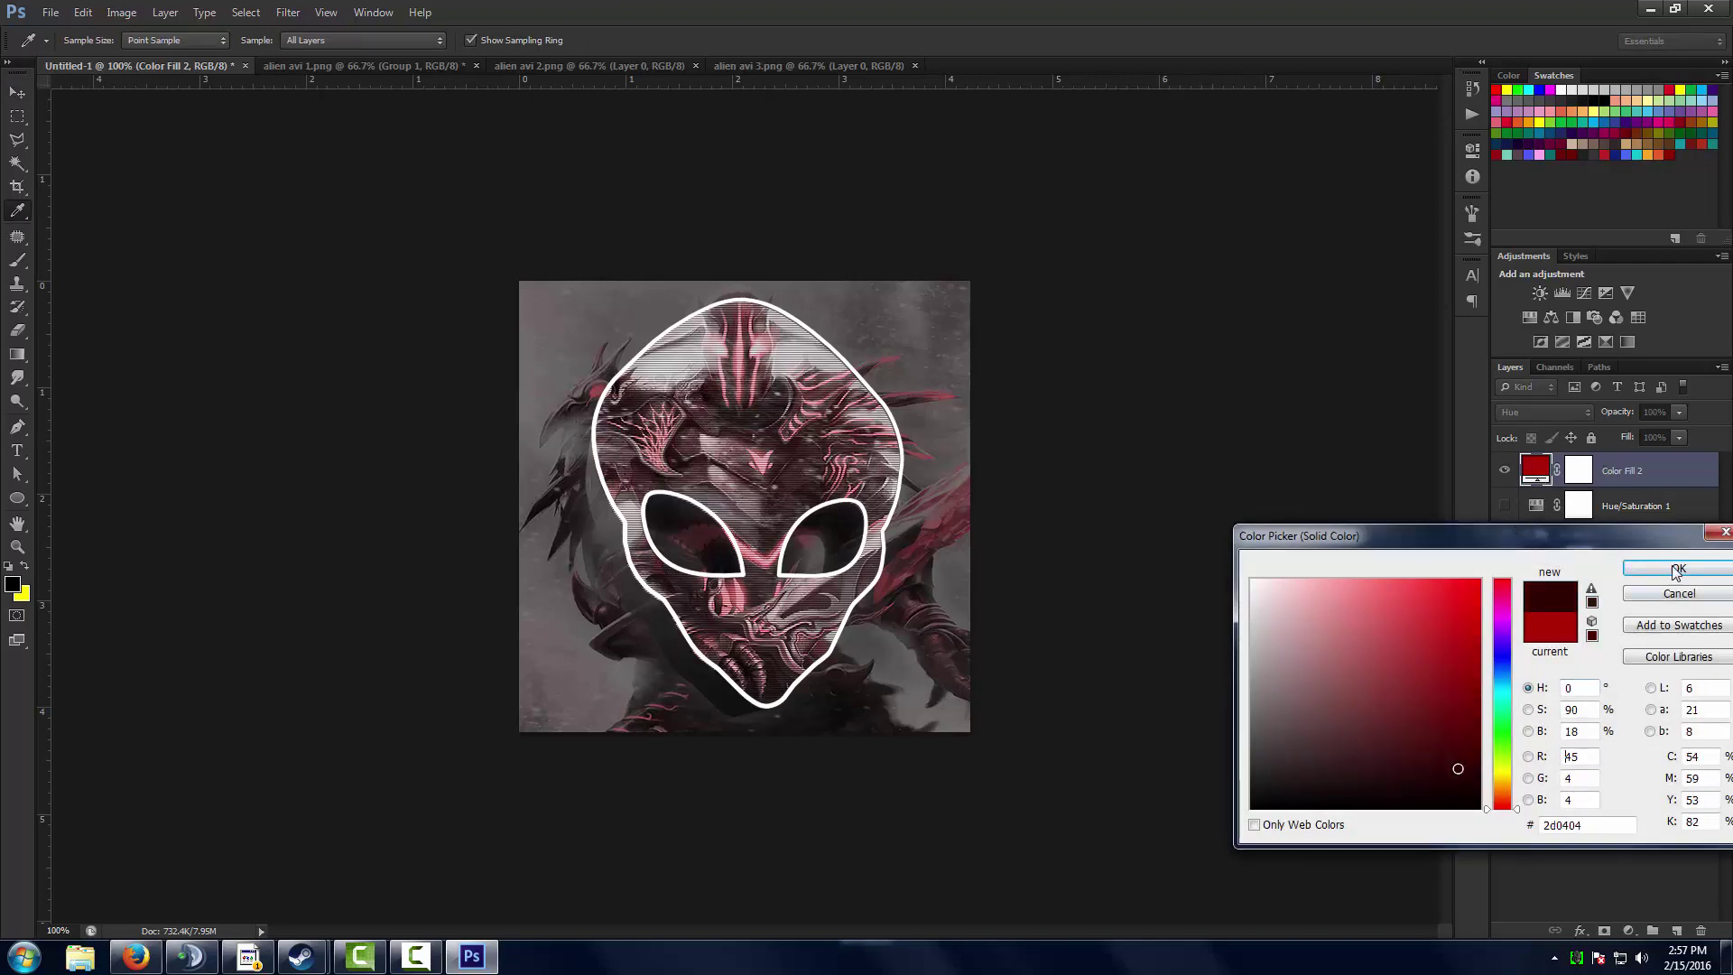
click(1678, 569)
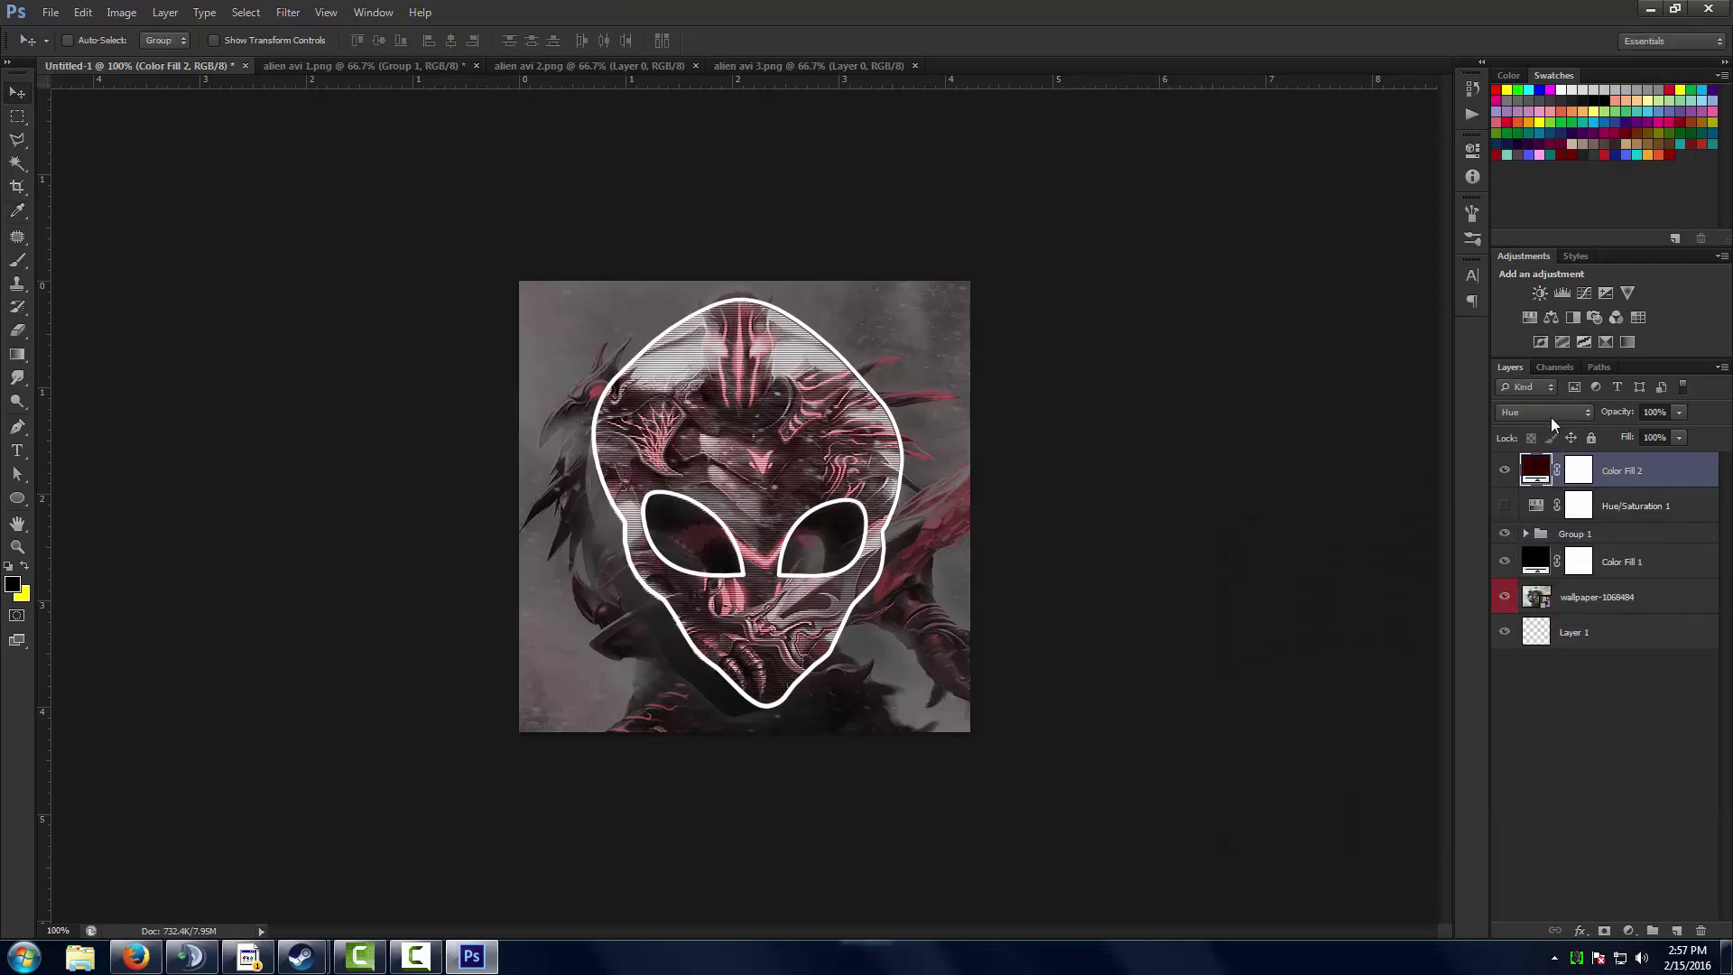
Show Hue/Saturation 1 again and compare the image with Color Fill 2 hidden and shown, leaving both layers visible.
click(1506, 471)
click(1506, 471)
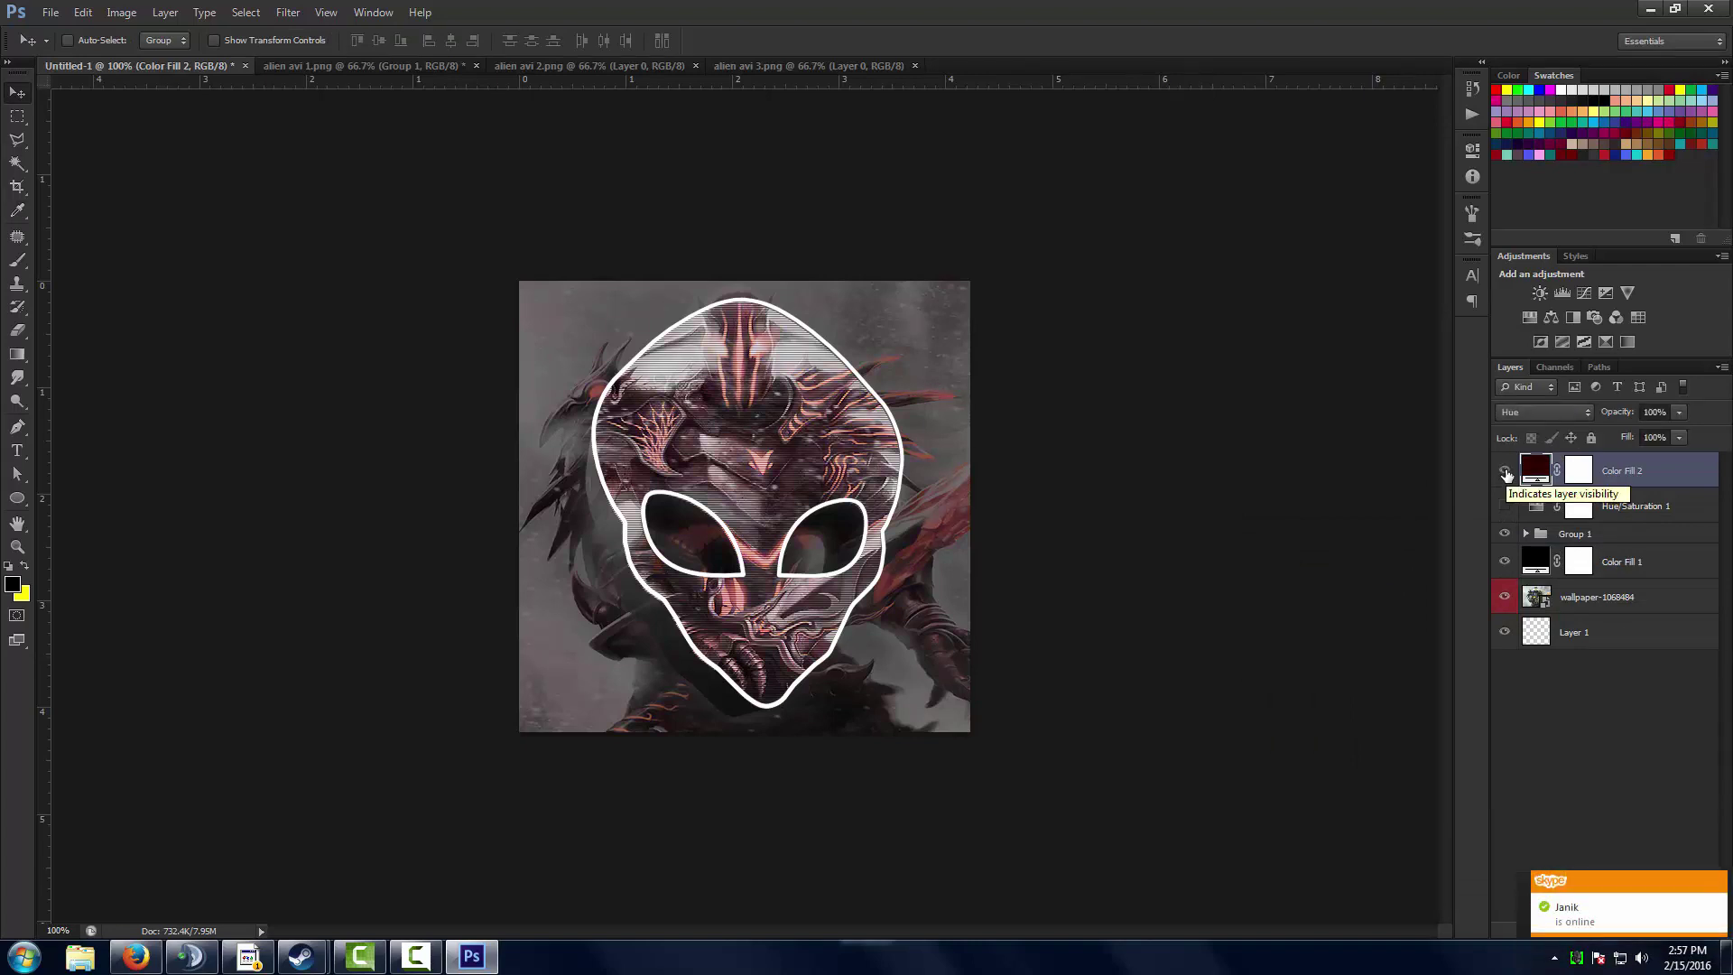
click(1505, 505)
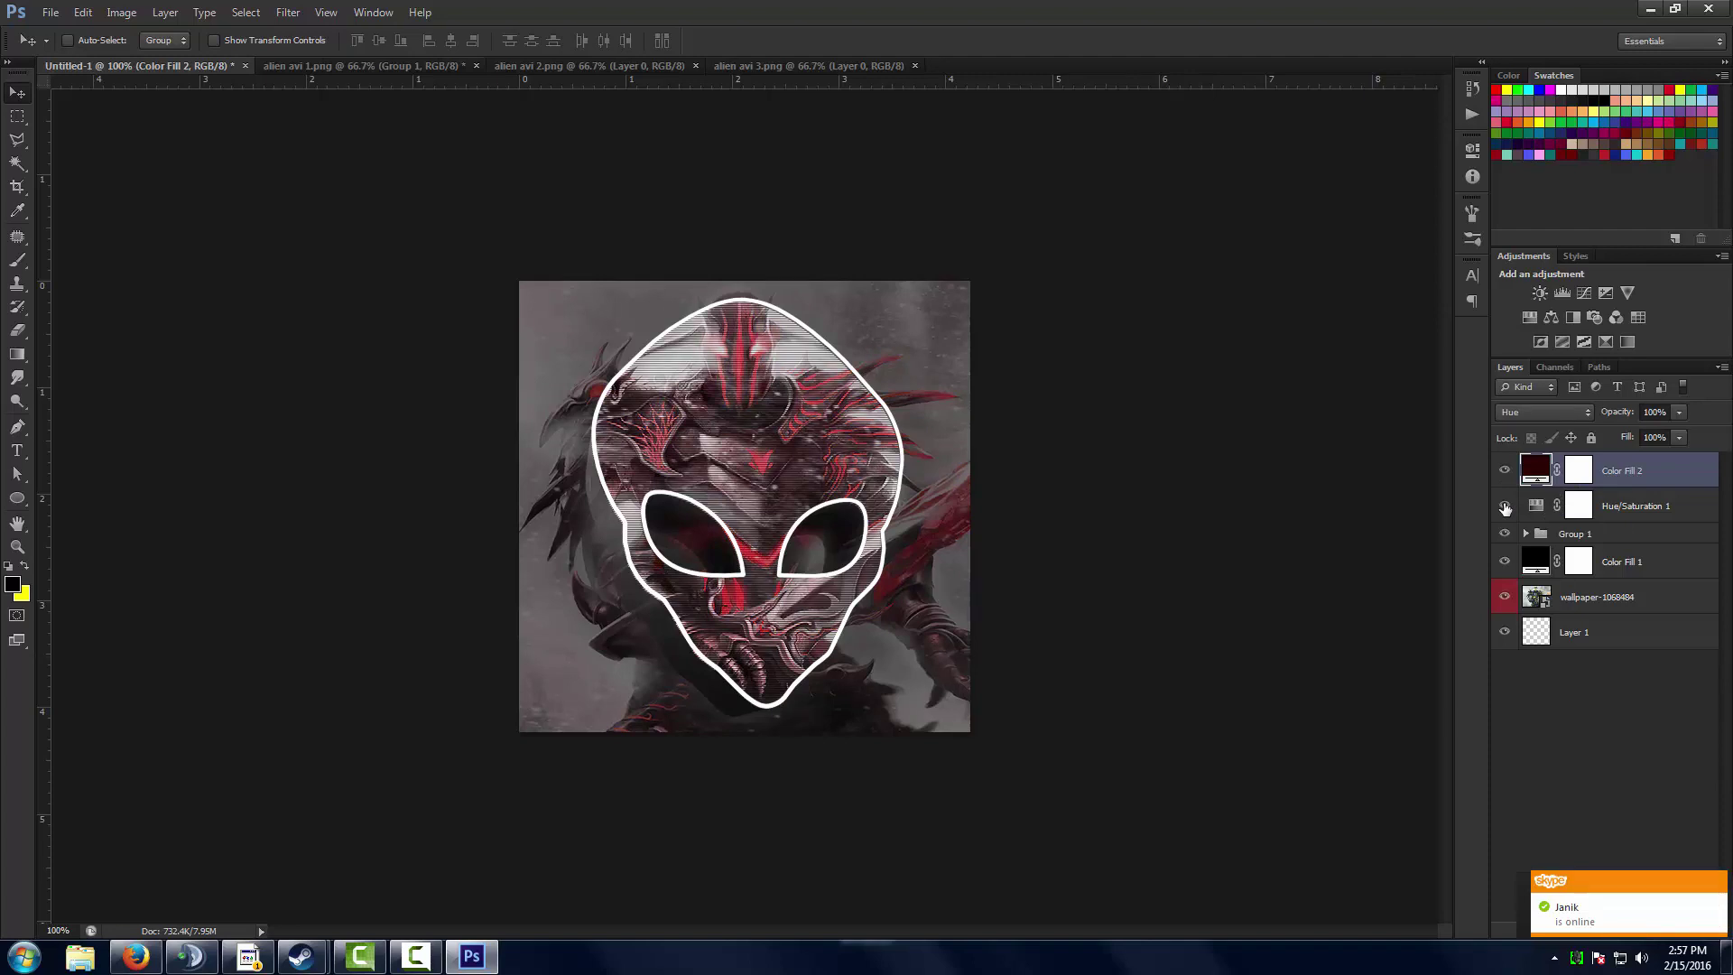
click(1507, 470)
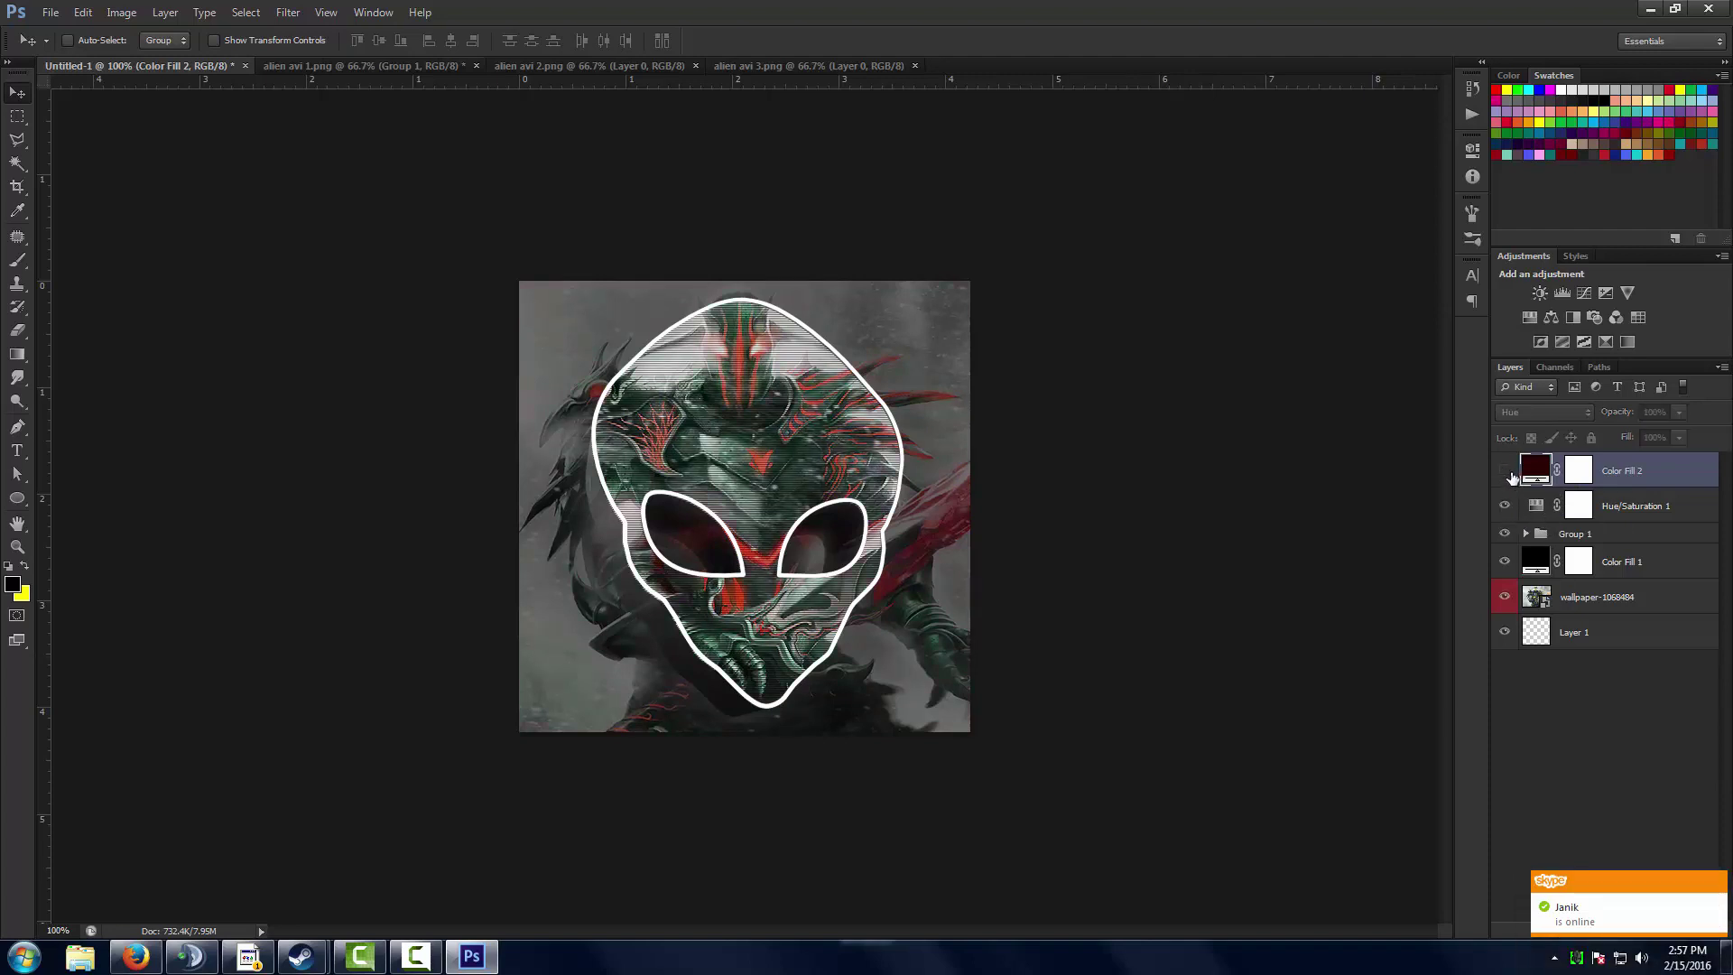
click(1506, 470)
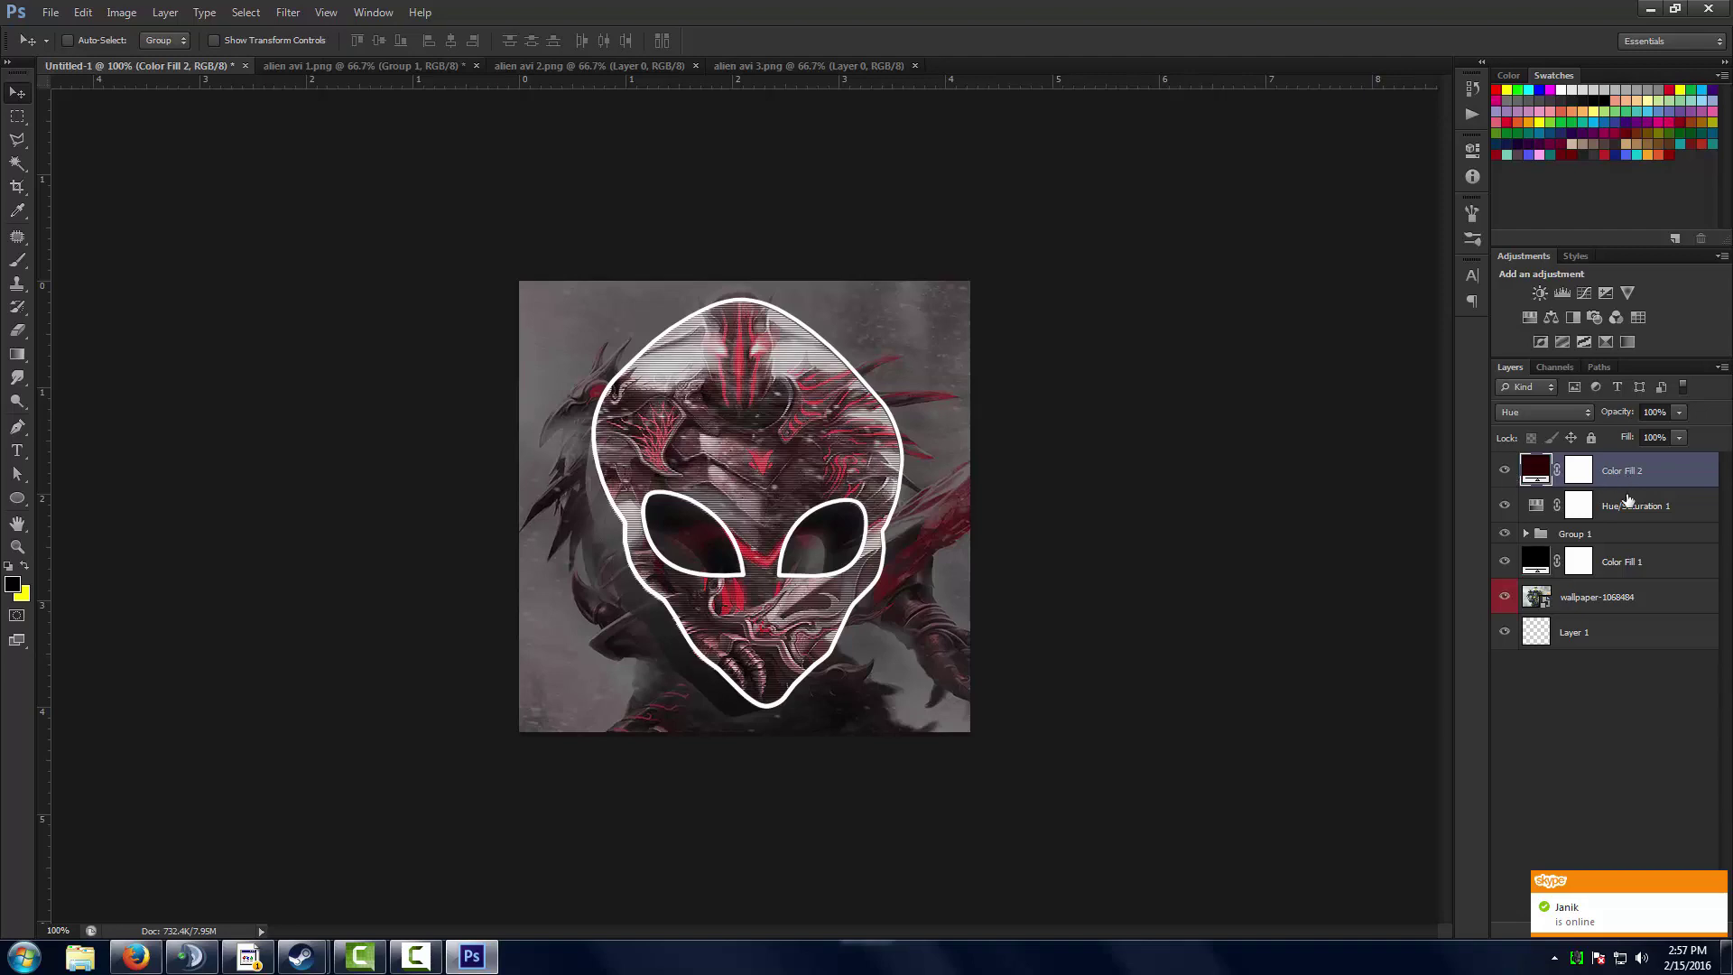
Group the layers from Color Fill 2 down to wallpaper-1068484 and make two merged copies of the group above it.
shift+click(1632, 597)
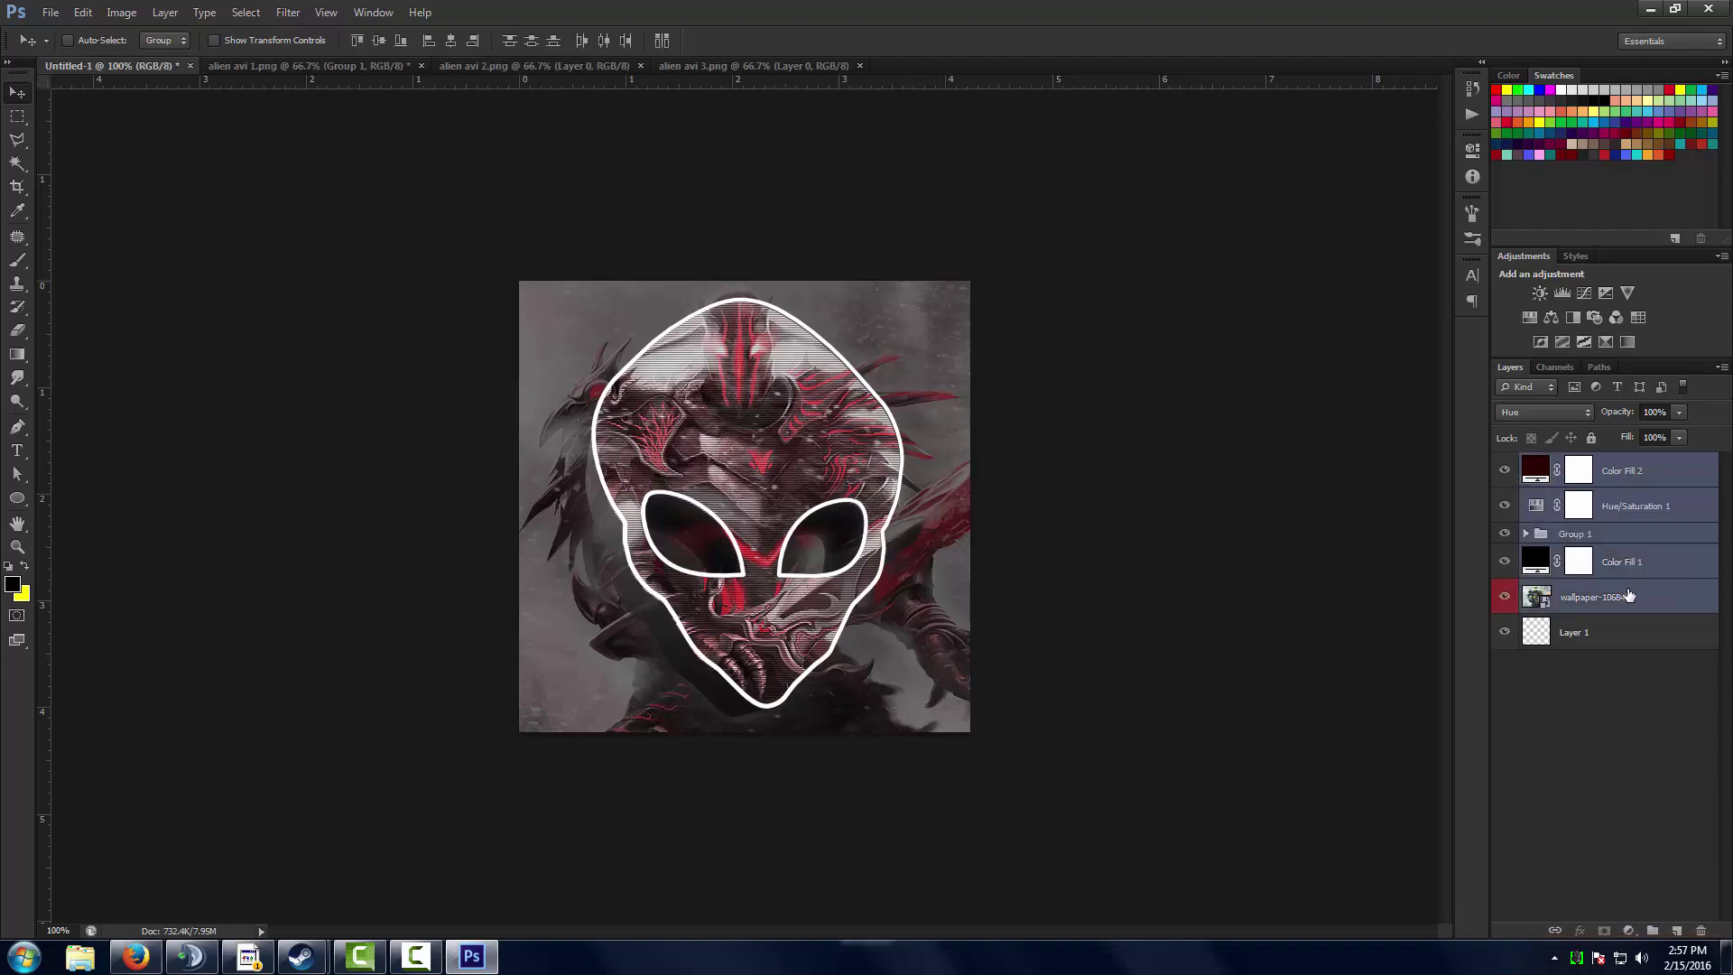
key(ctrl+g)
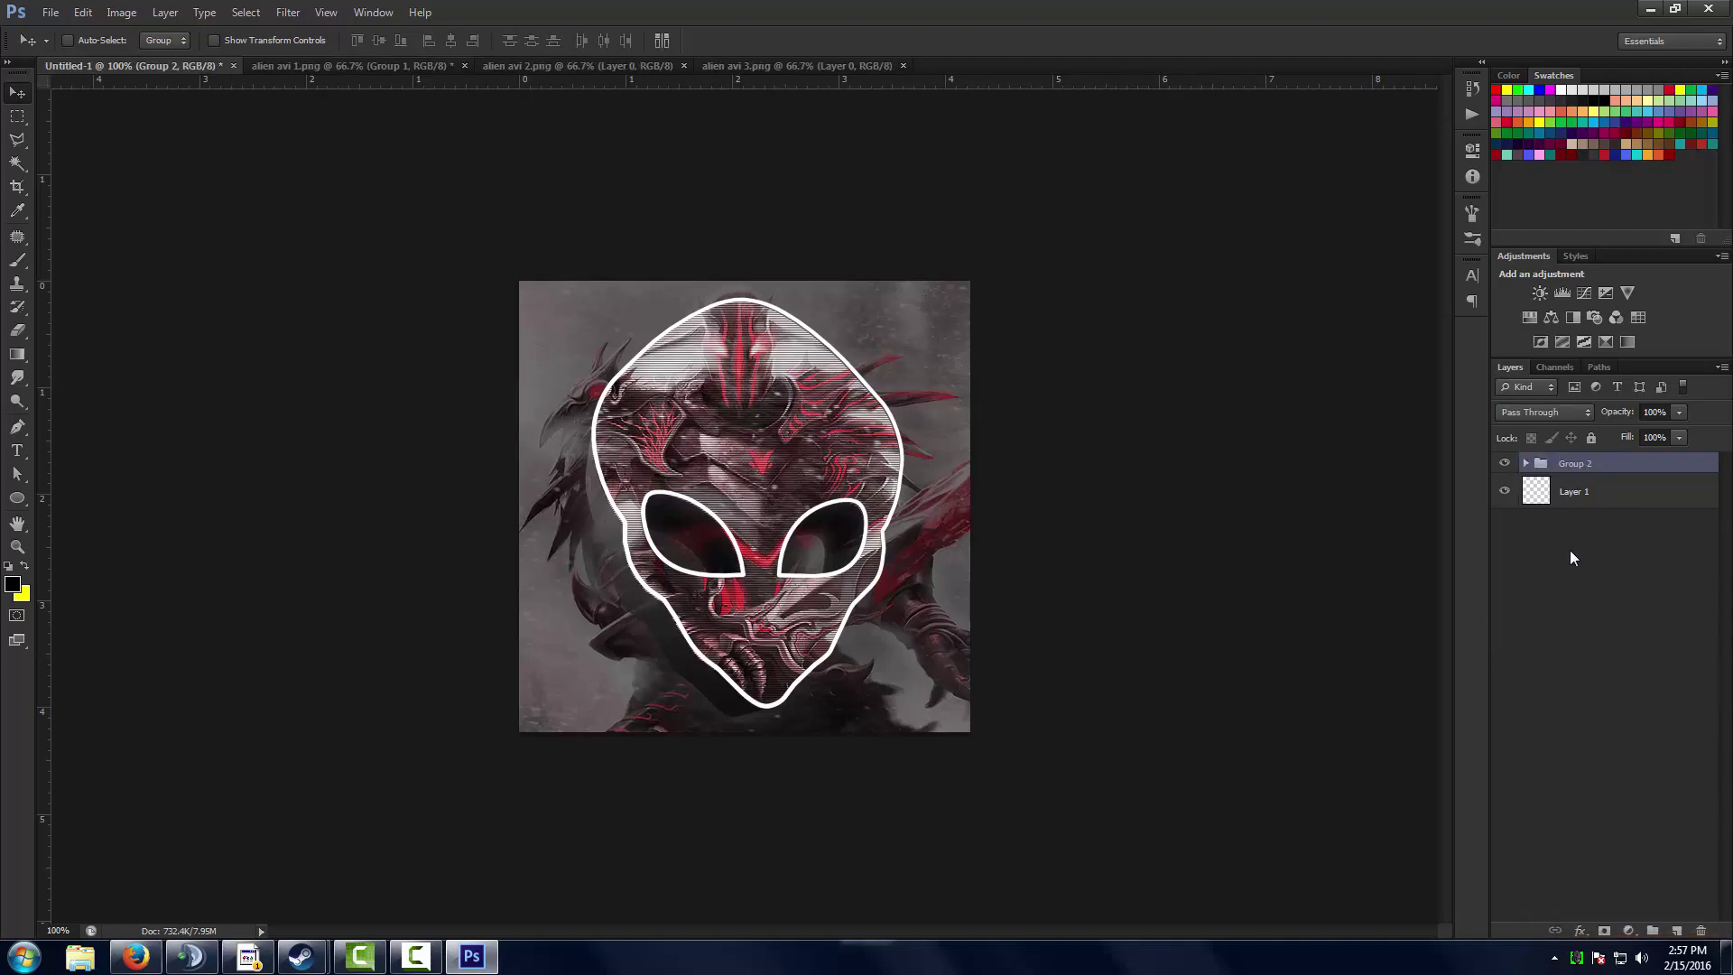
key(ctrl+j)
key(ctrl+e)
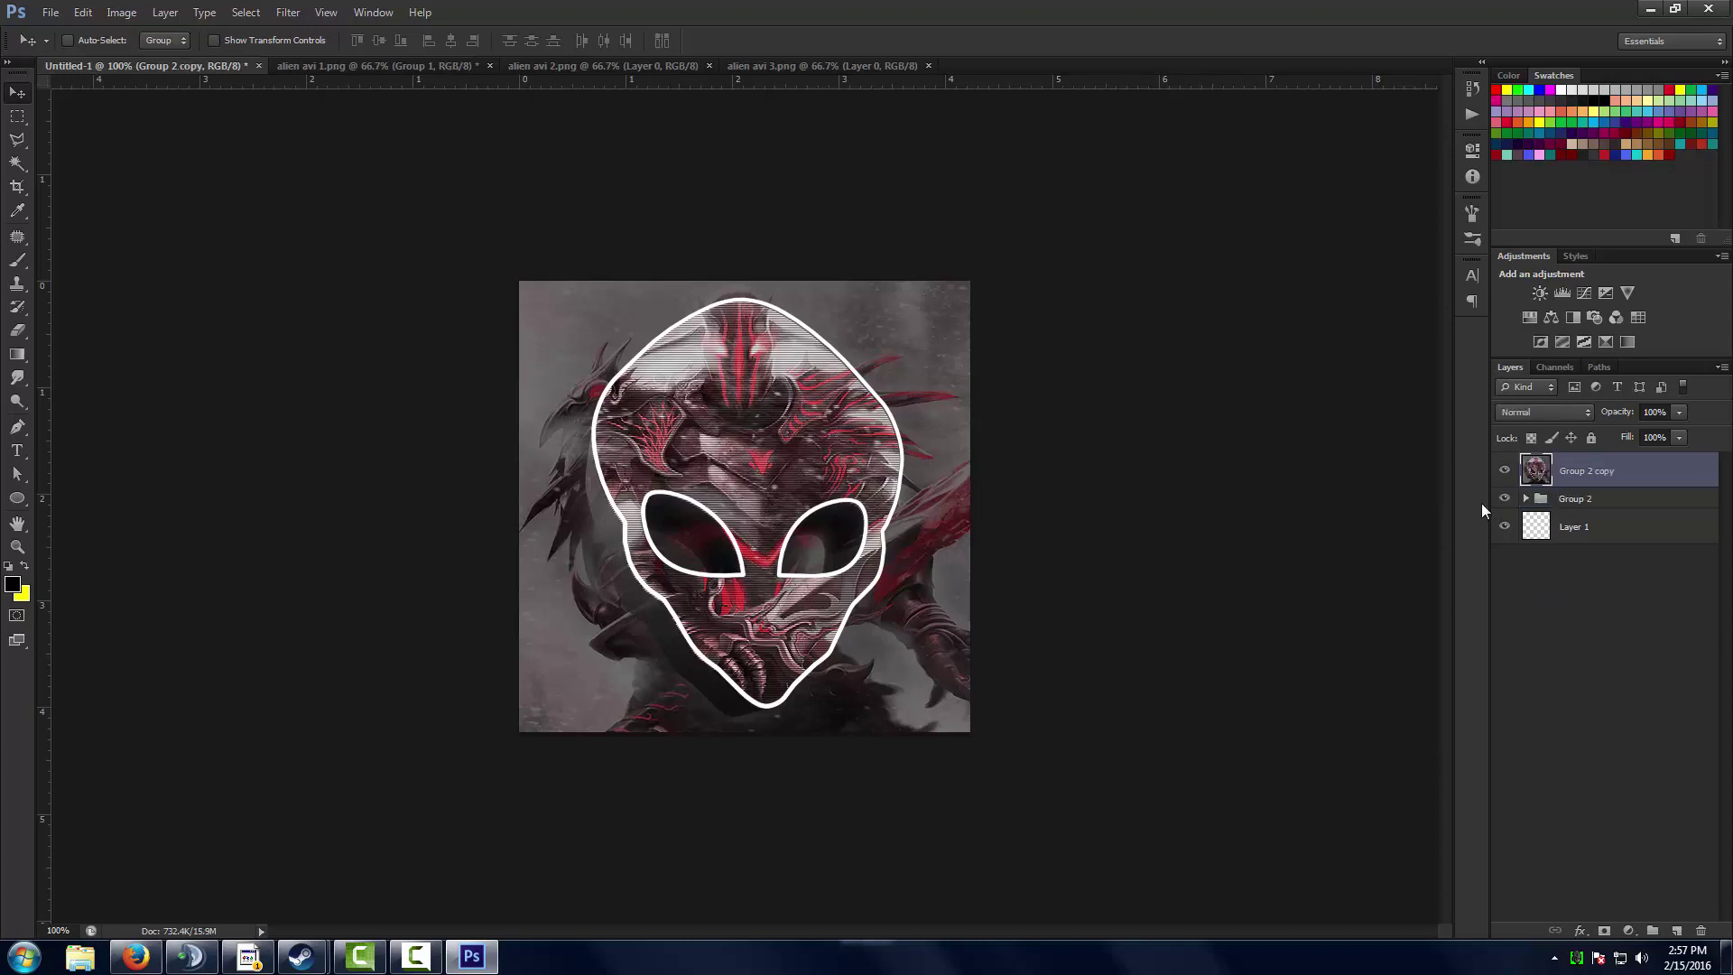
key(ctrl+j)
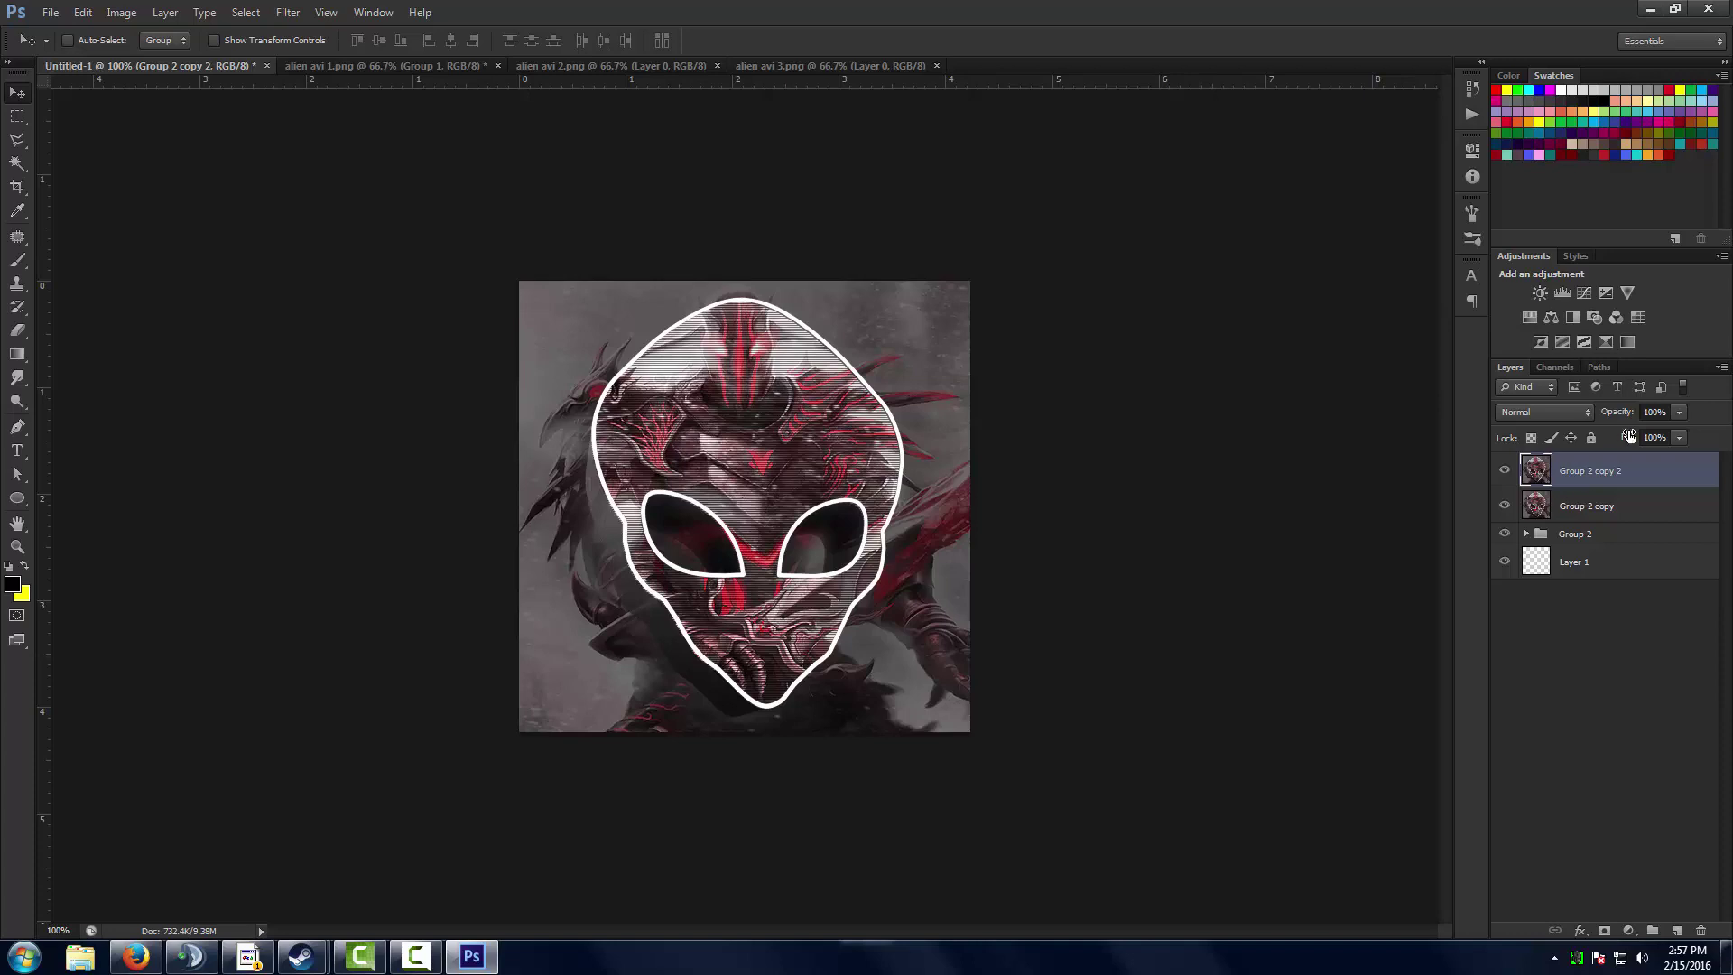
Apply Magic Bullet PhotoLooks to Group 2 copy 2 with Pop, Crush, Diffusion, Lightflex, Lens Distortion, Edge Softness, Anamorphic Flare, Haze/Flare and Chromatic Aberration.
click(283, 13)
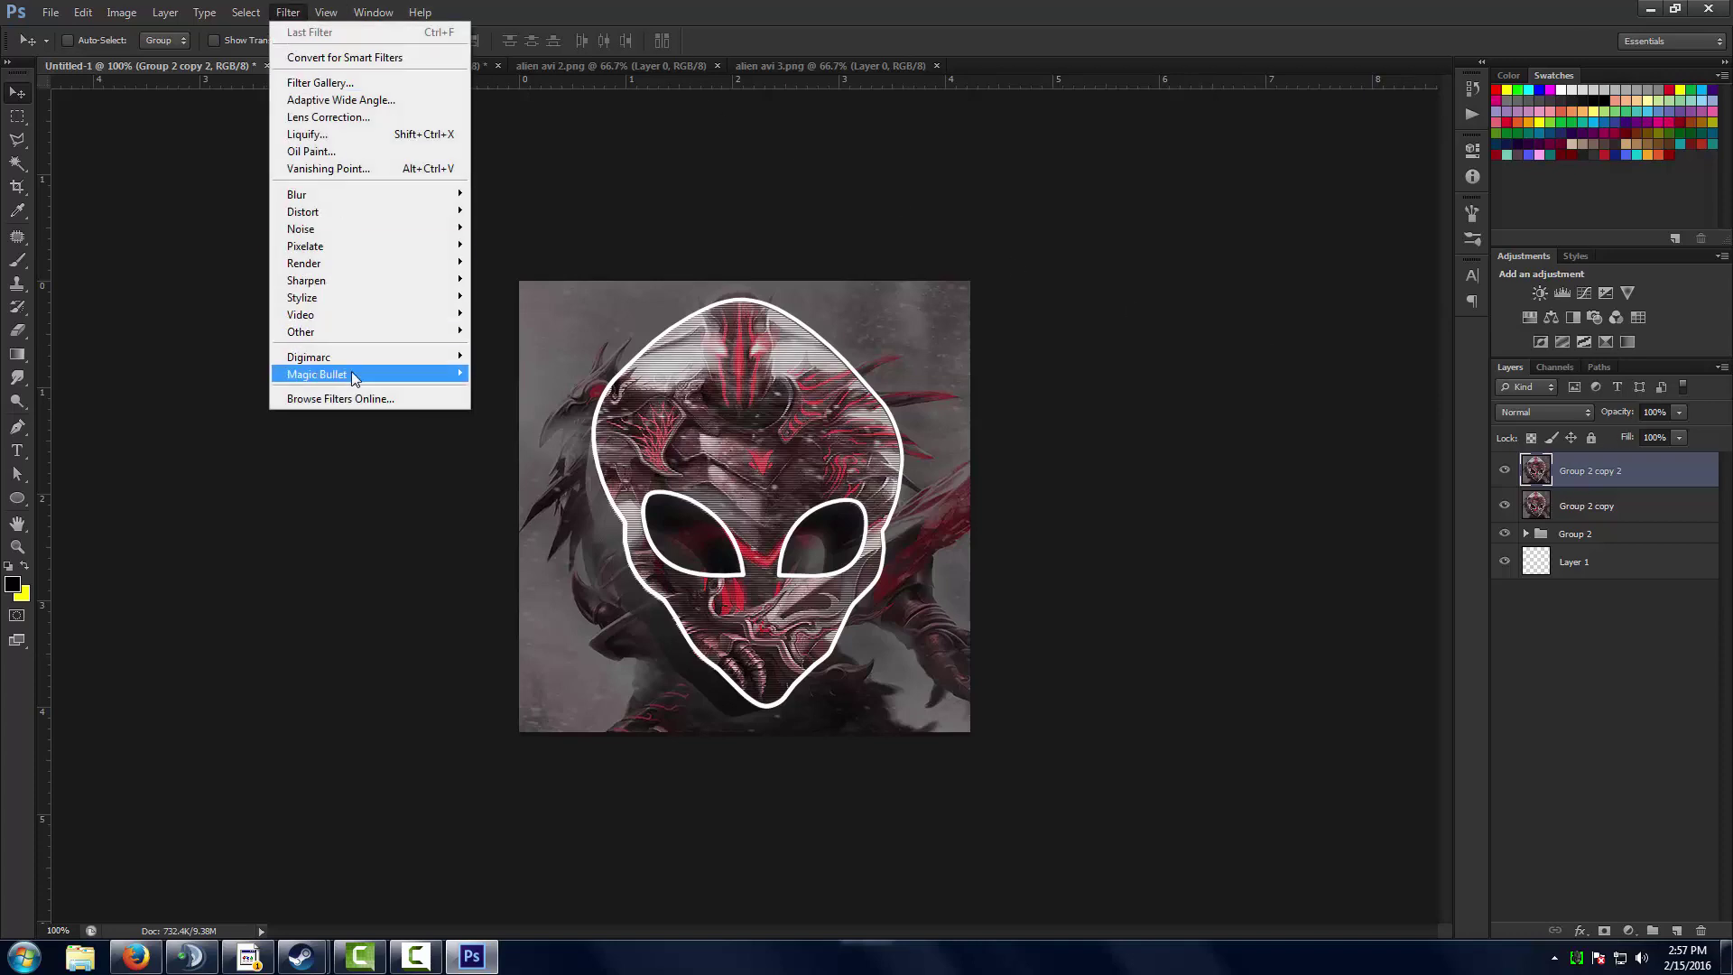
click(769, 381)
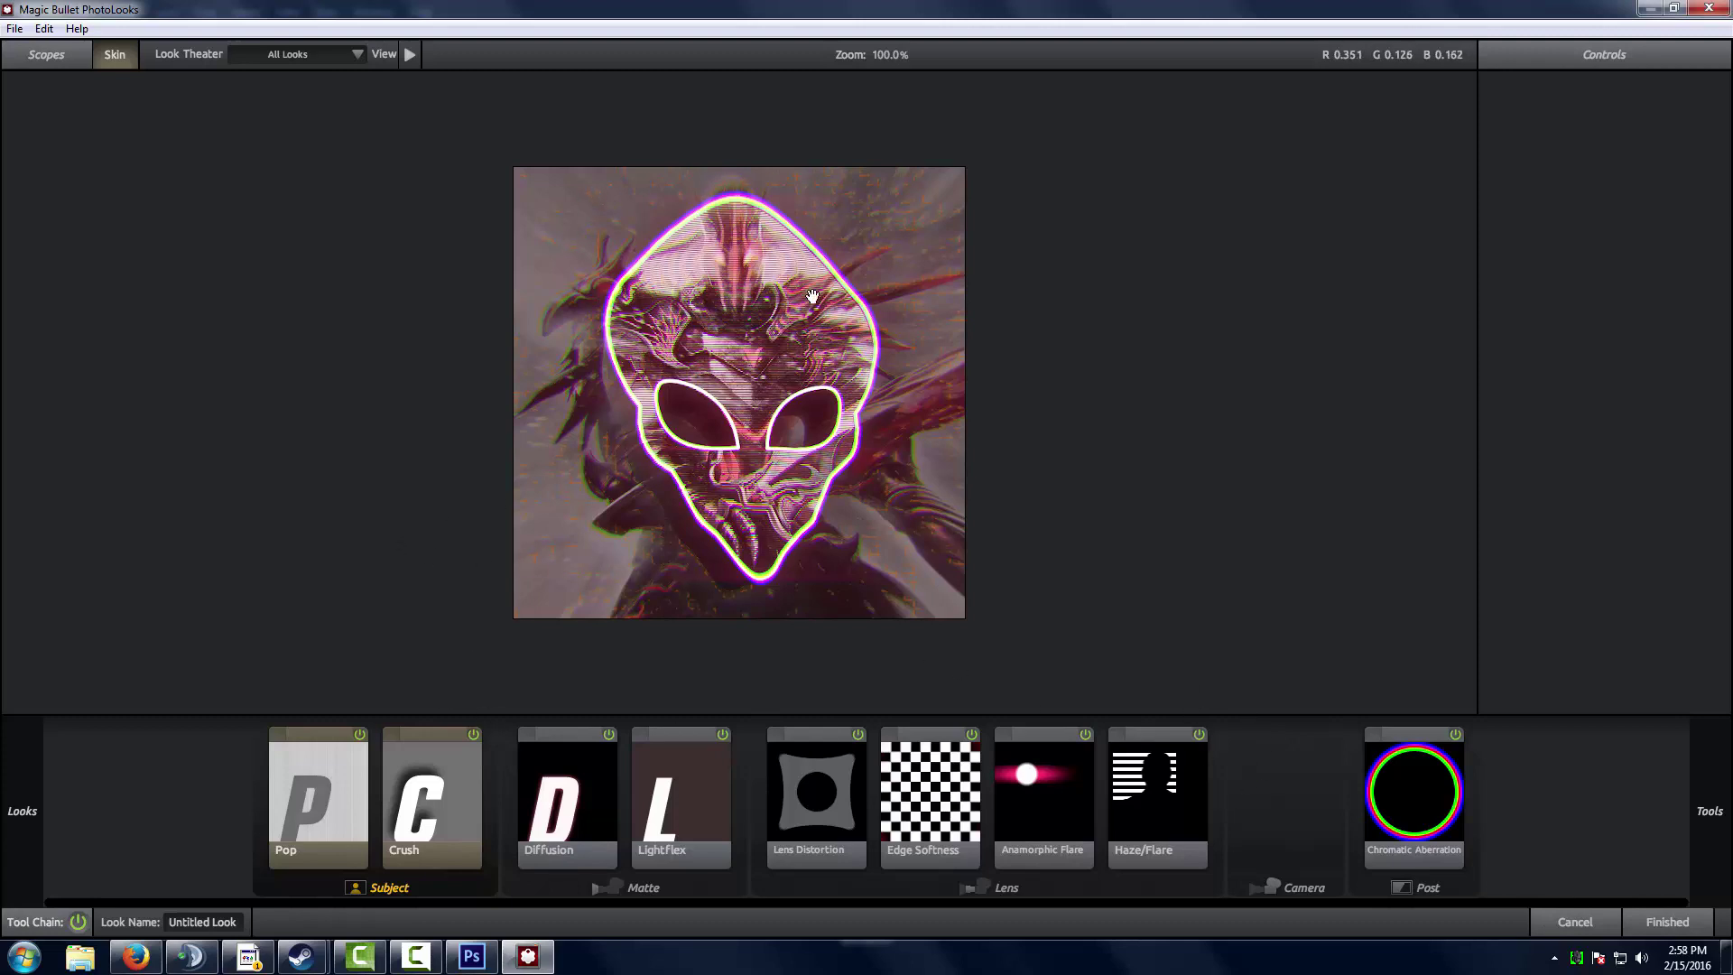
click(1647, 919)
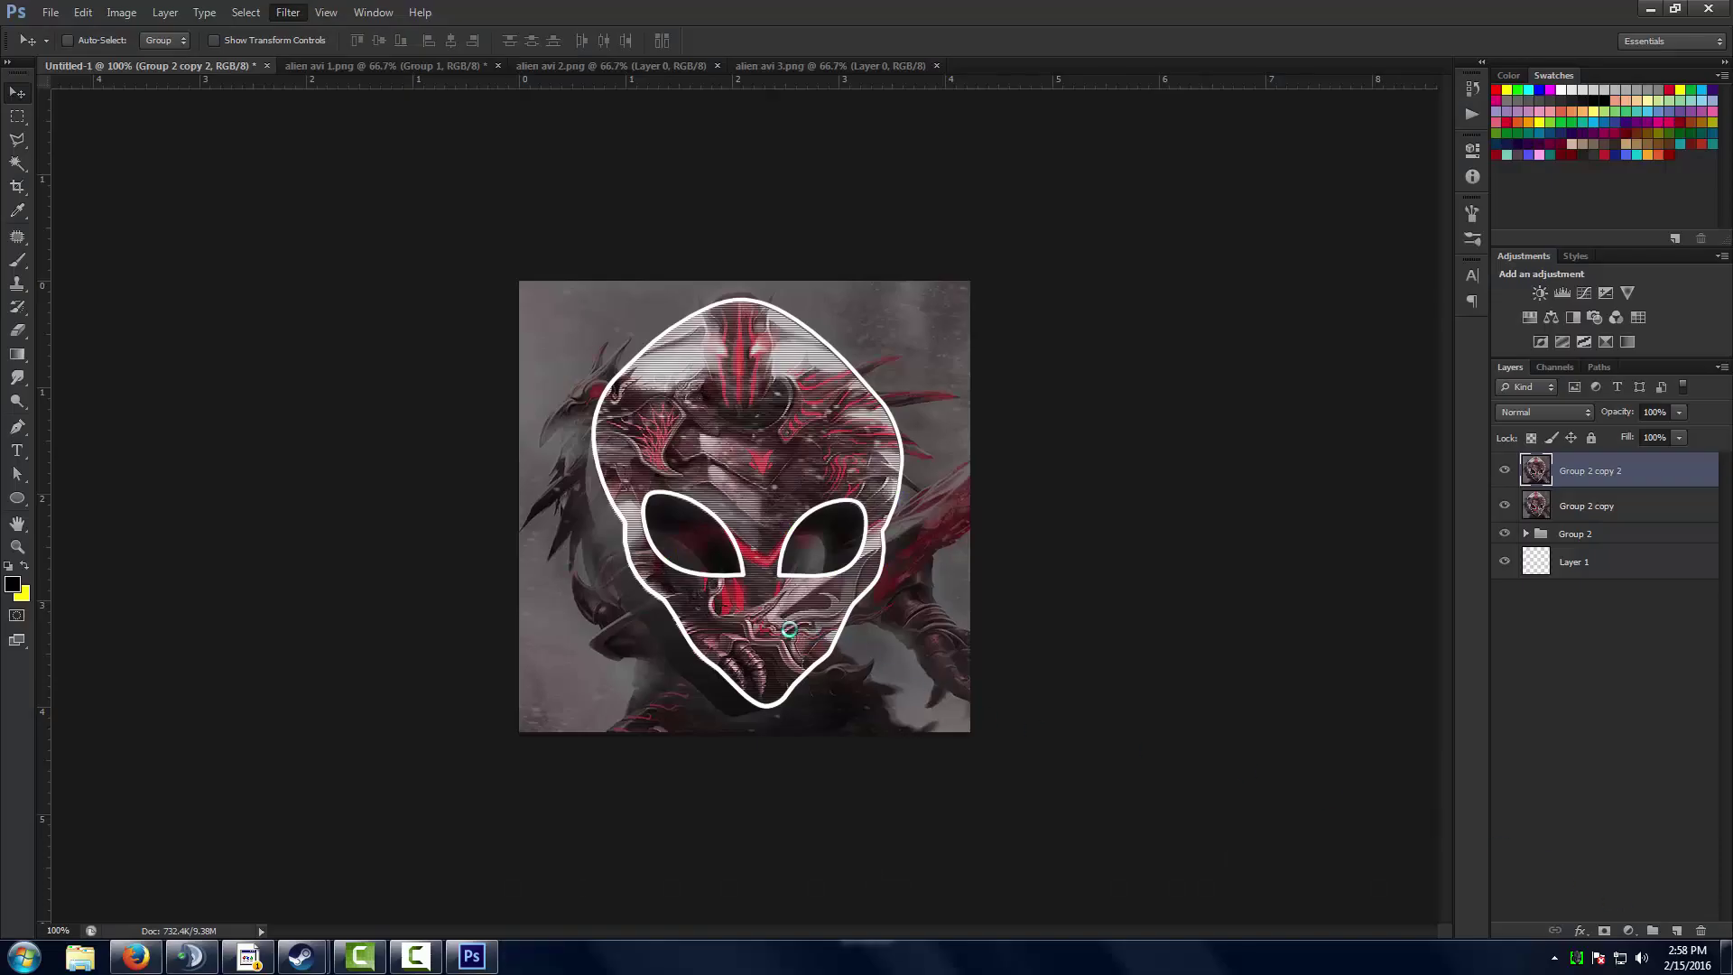